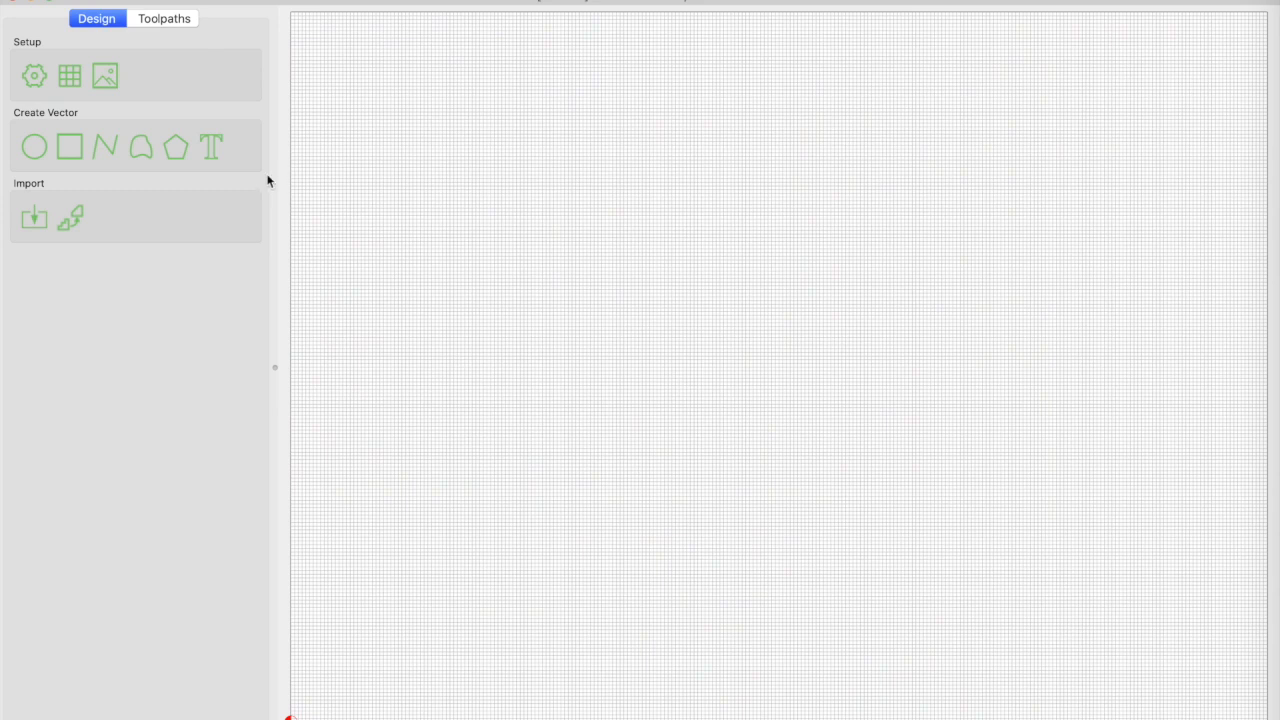
Open the job setup and set the stock size to 10 in wide by 8 in high.
click(35, 84)
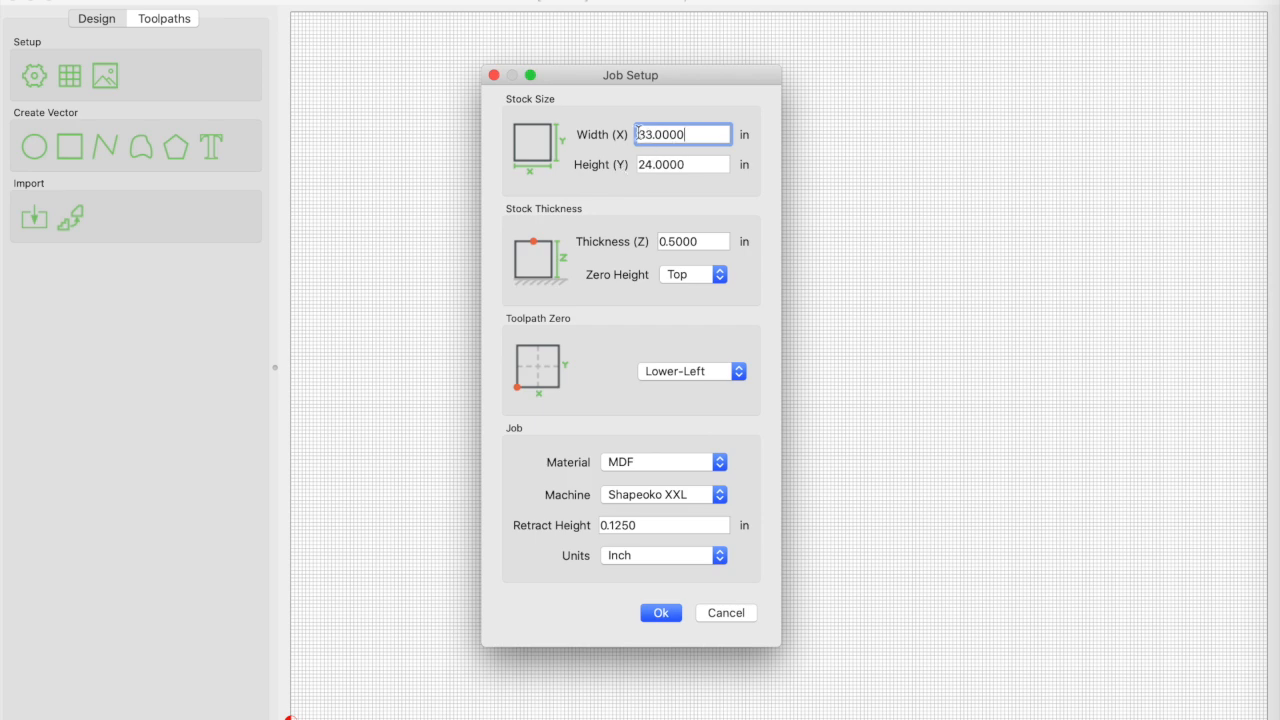
key(Tab)
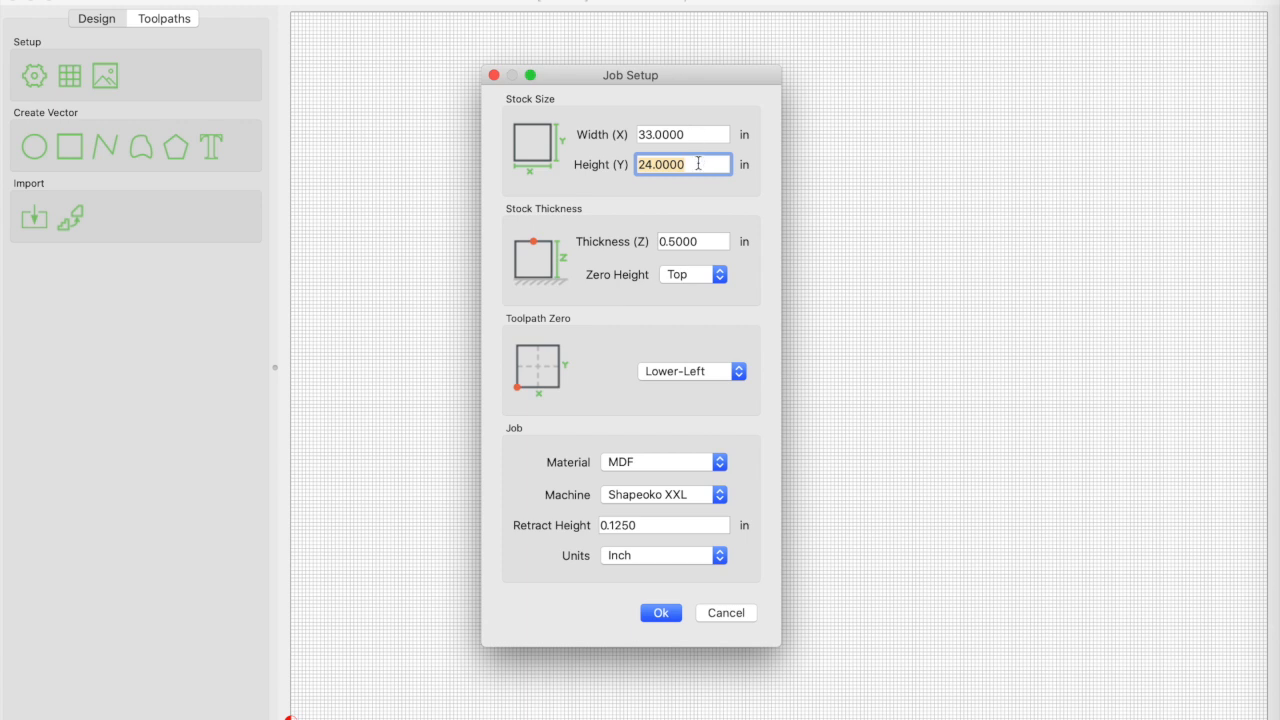
drag(697, 131, 631, 133)
text(10)
key(Tab)
text(8)
click(715, 239)
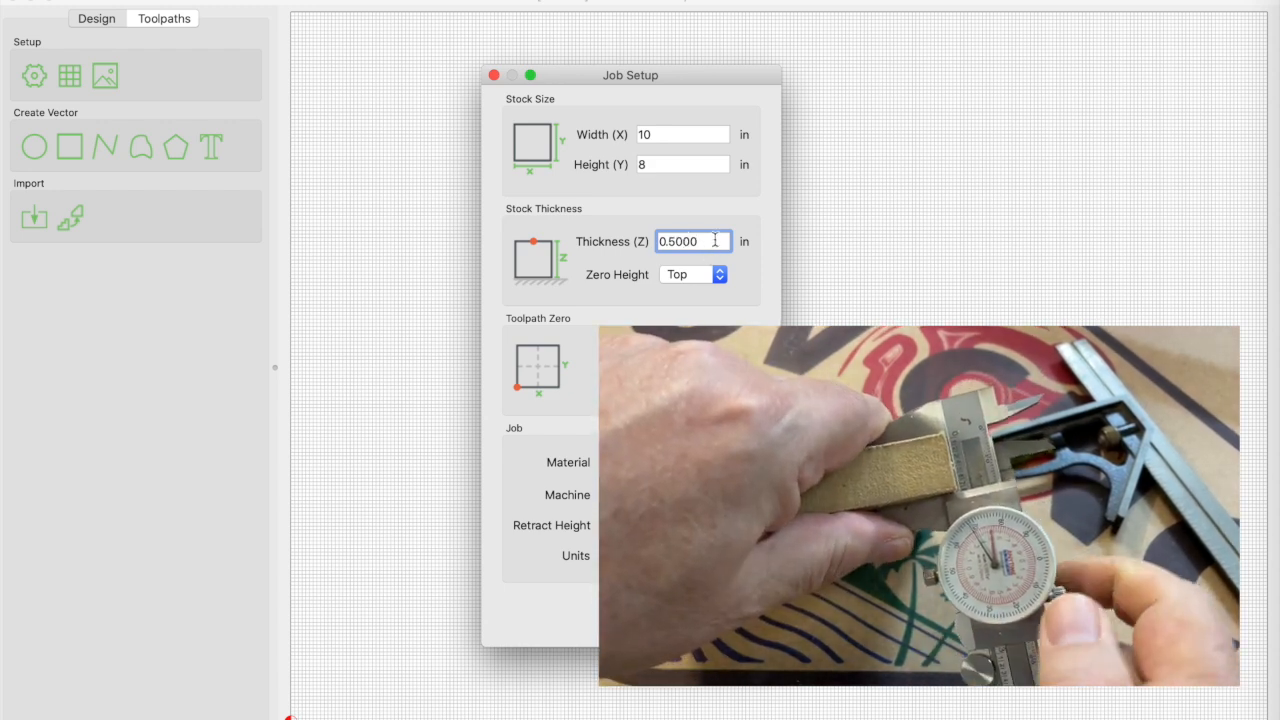
drag(709, 241, 664, 241)
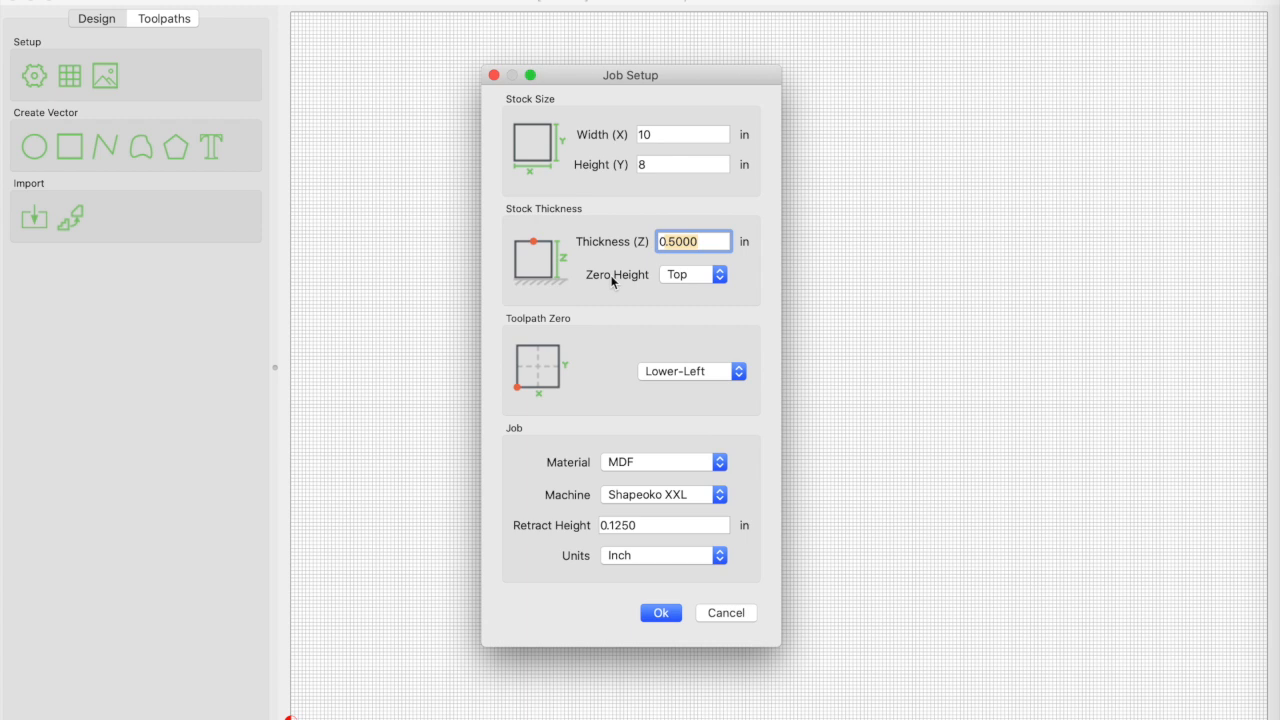
Switch the stock's zero height to Bottom and back to Top.
click(718, 276)
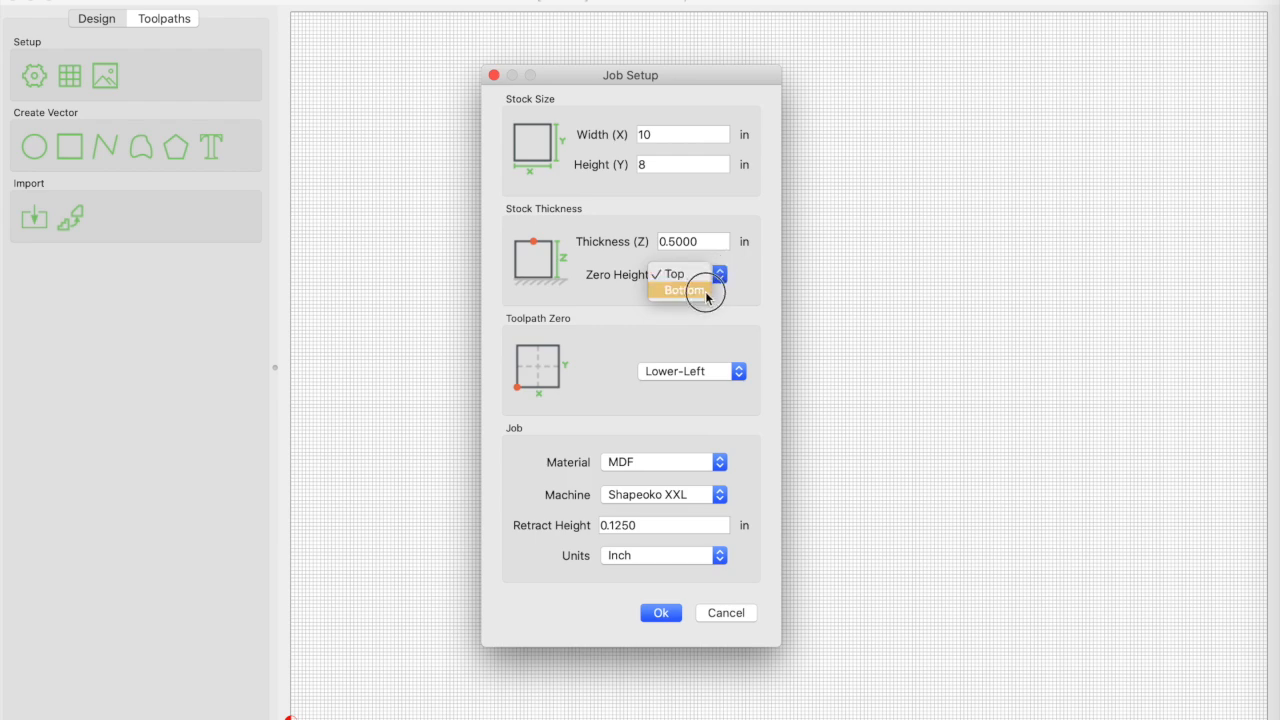
click(705, 291)
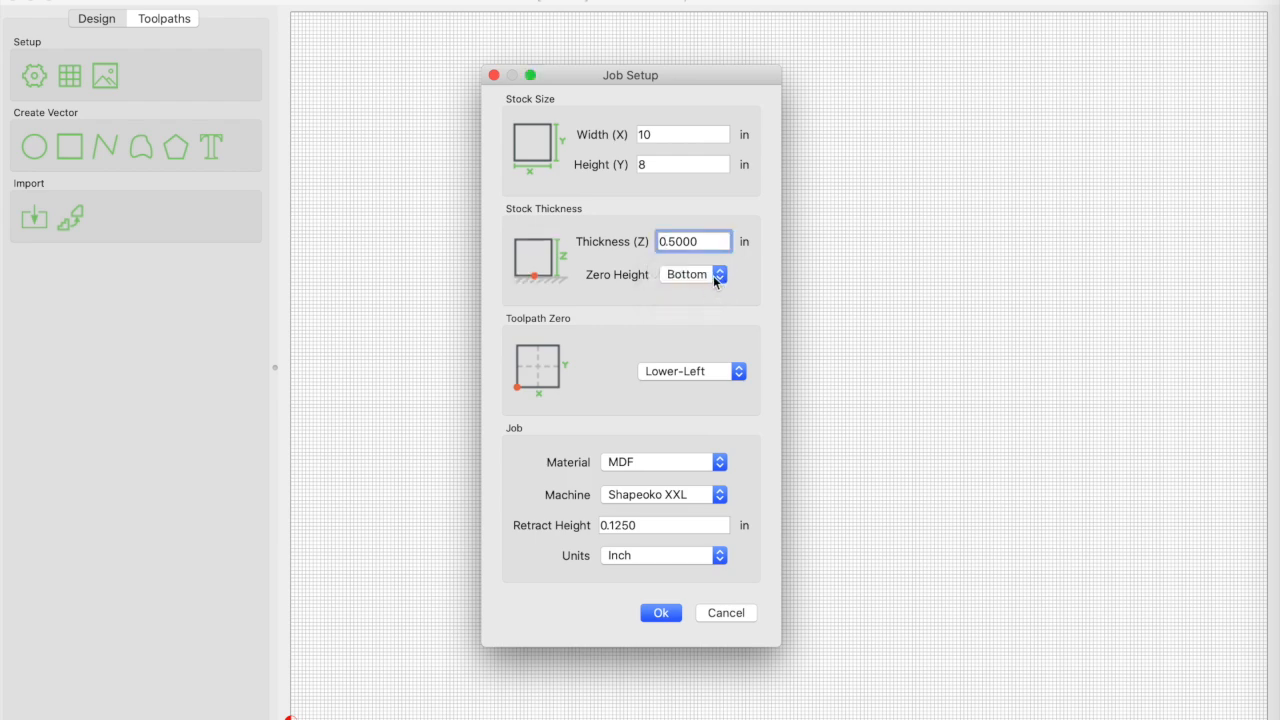
click(714, 277)
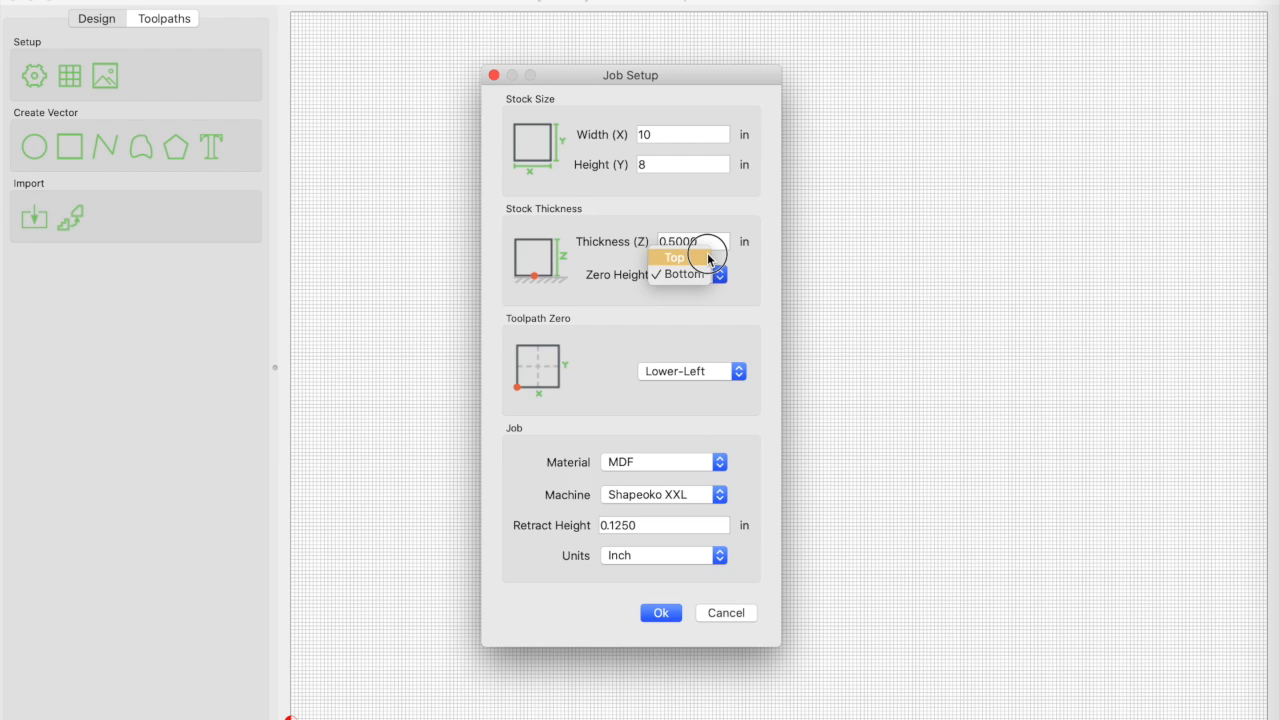
click(707, 256)
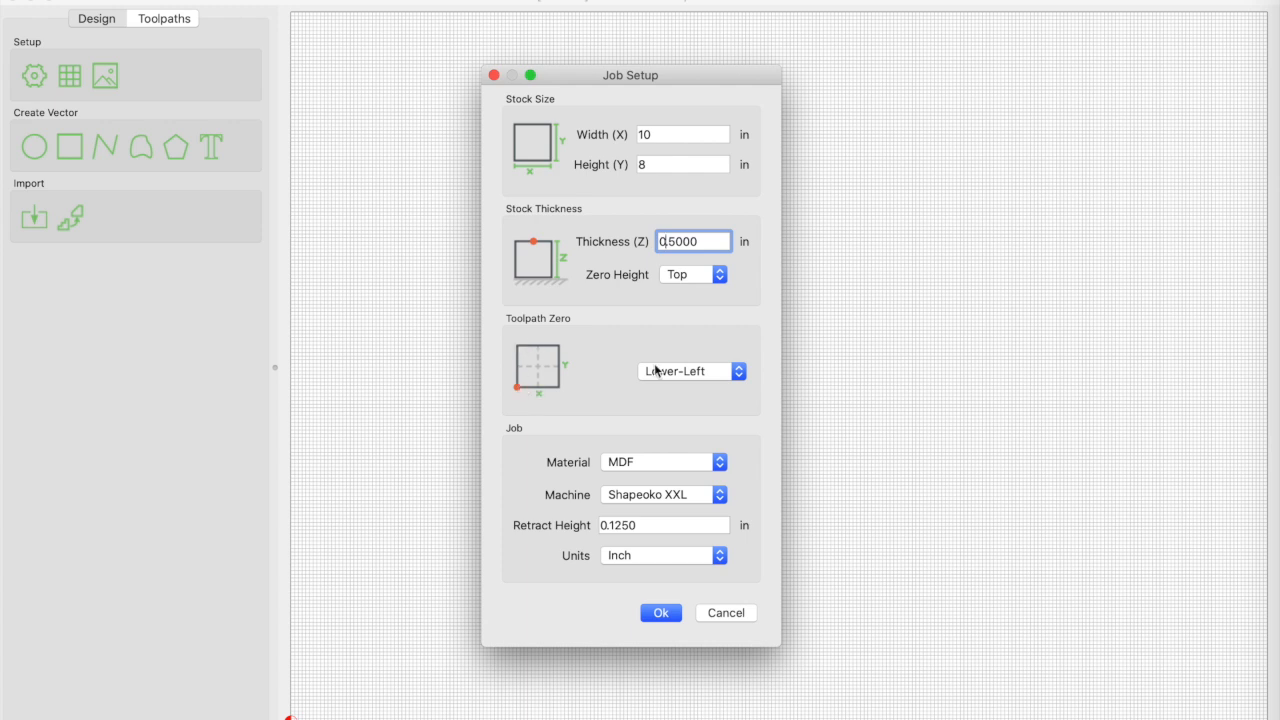
Try Center-Left and Top-Left as the toolpath zero and return it to Lower-Left.
click(727, 371)
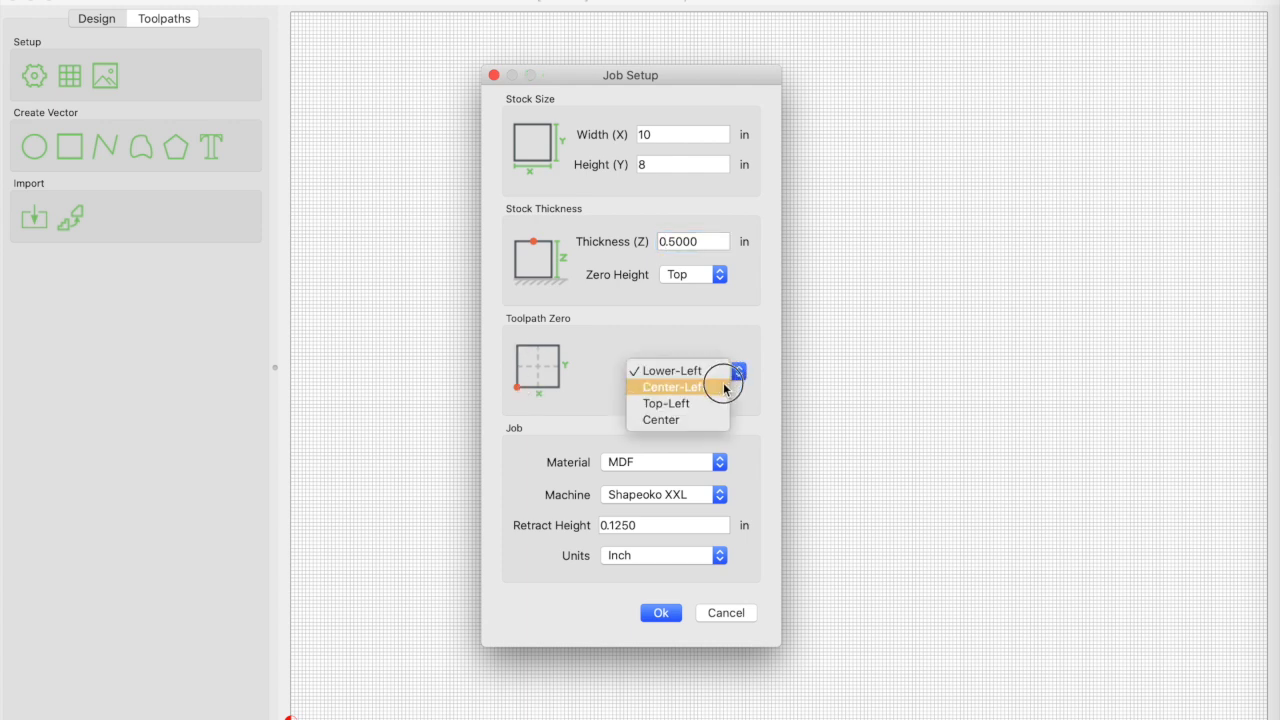
click(723, 386)
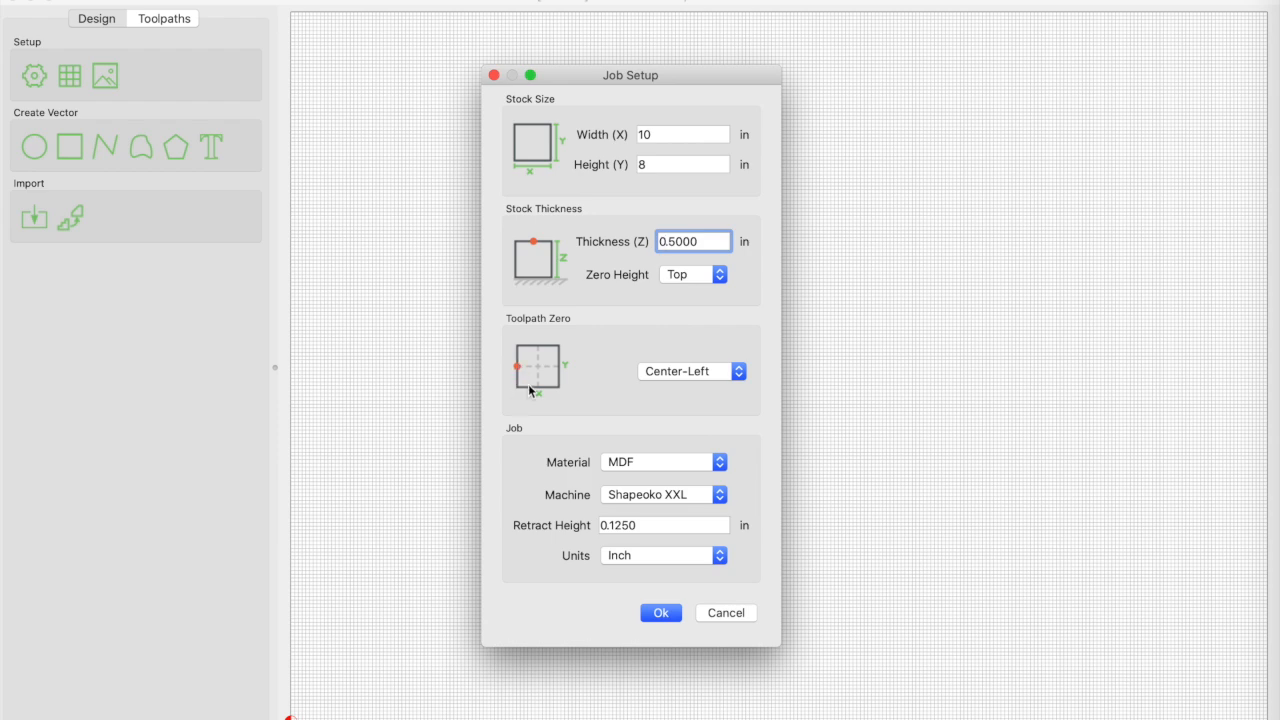
click(661, 373)
click(664, 388)
click(655, 372)
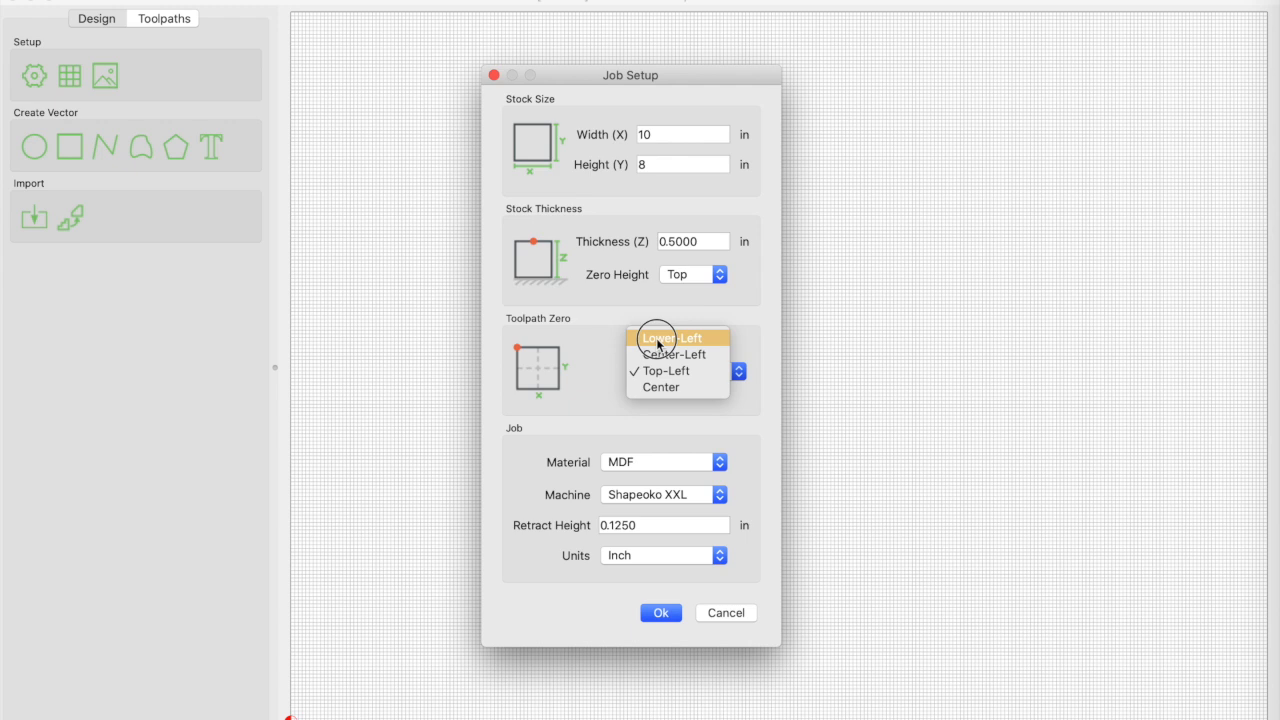
click(656, 338)
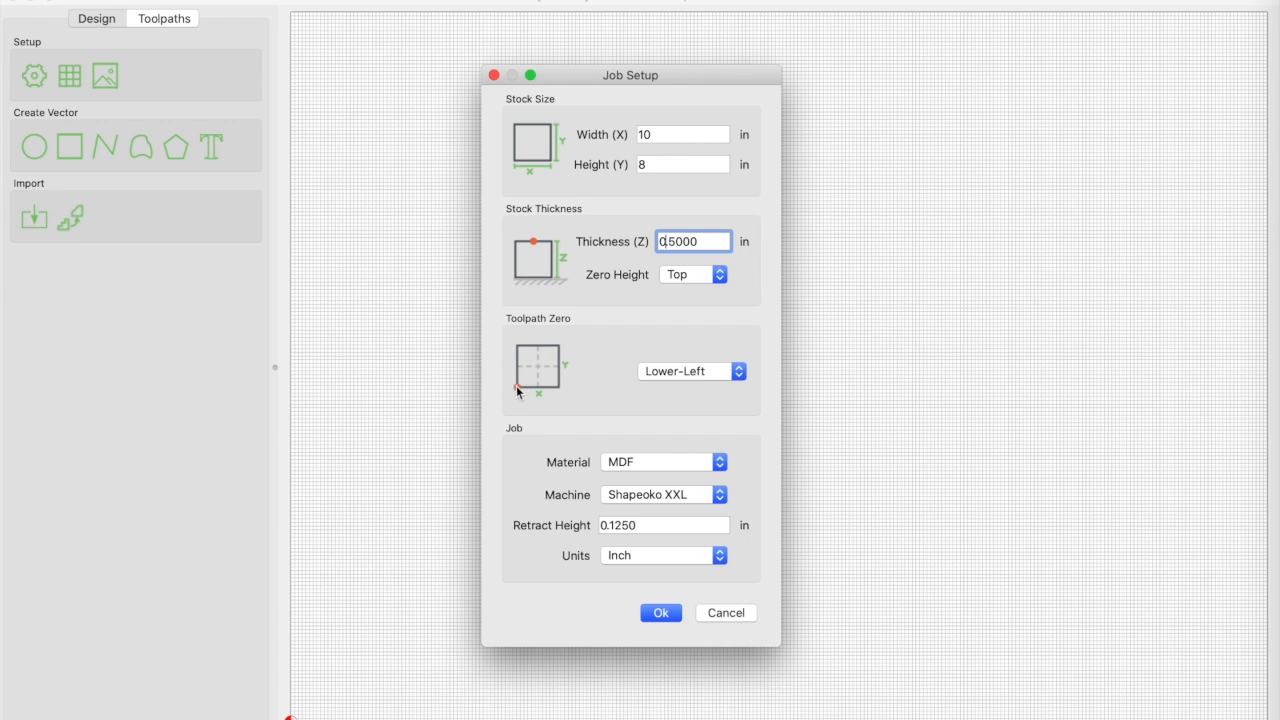
Keep MDF as material, Shapeoko XXL as machine and Inch as units, and apply the job setup.
click(719, 464)
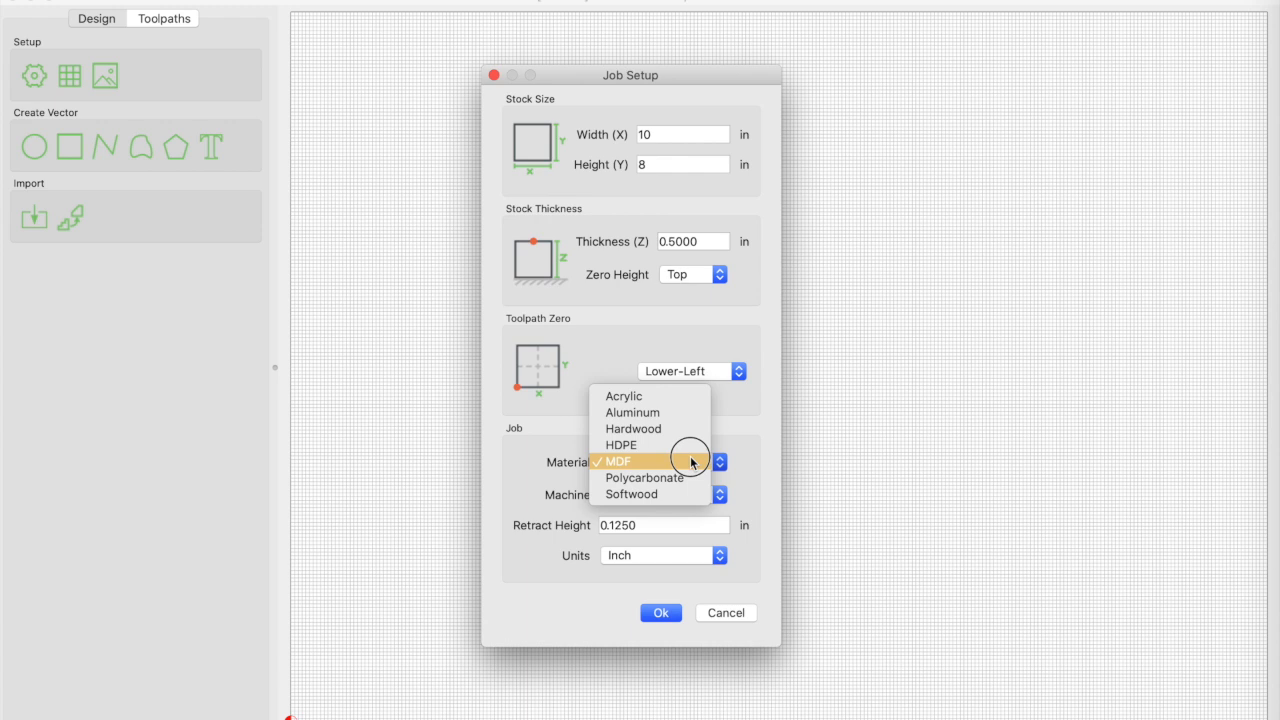
click(690, 461)
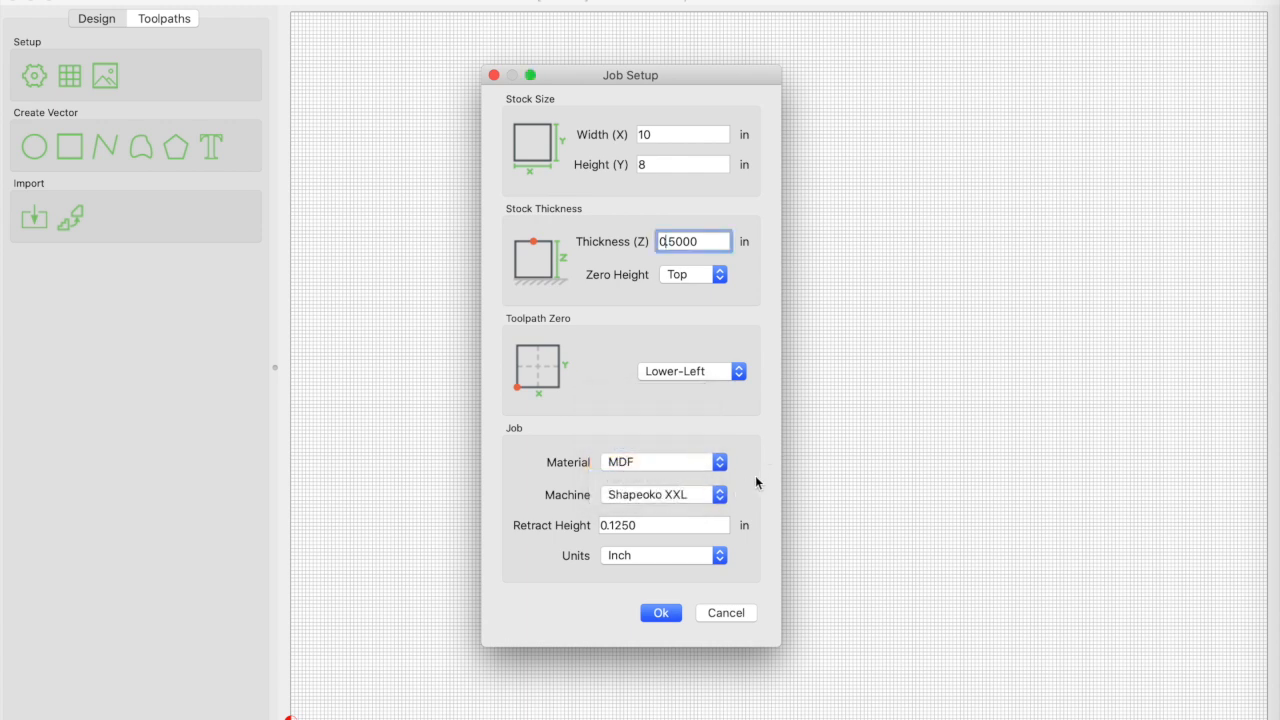
click(720, 495)
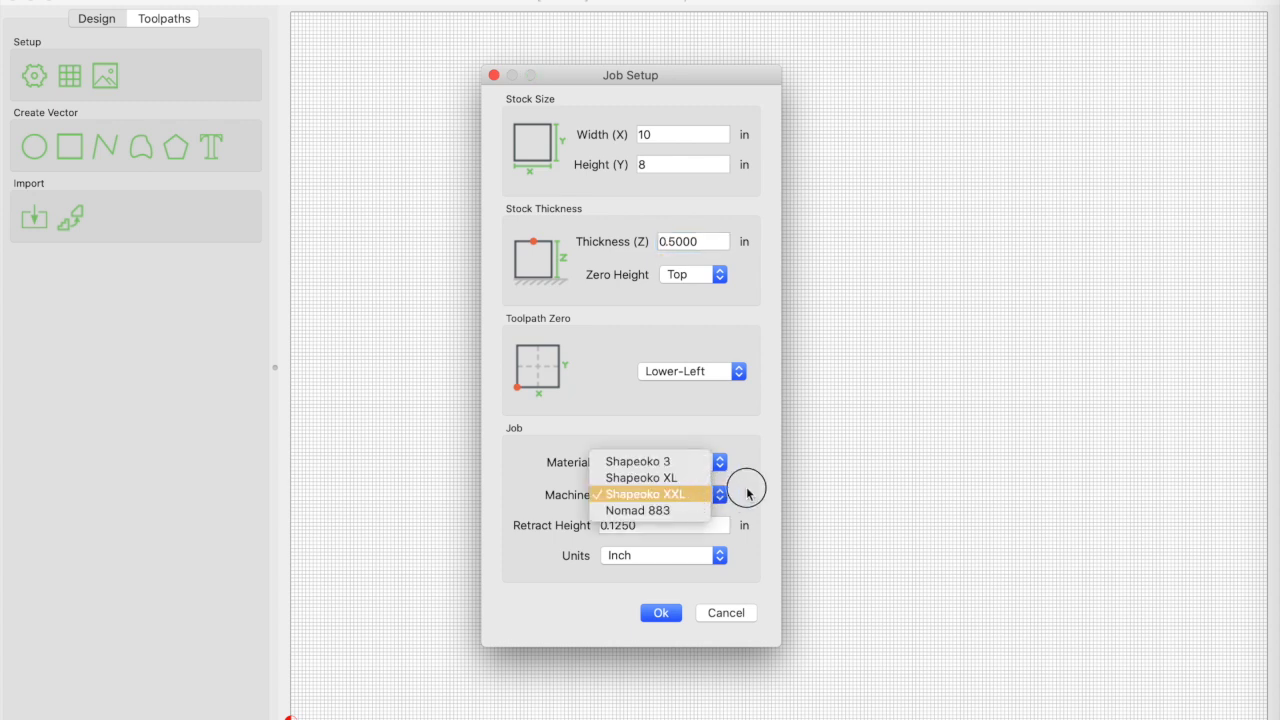
click(747, 493)
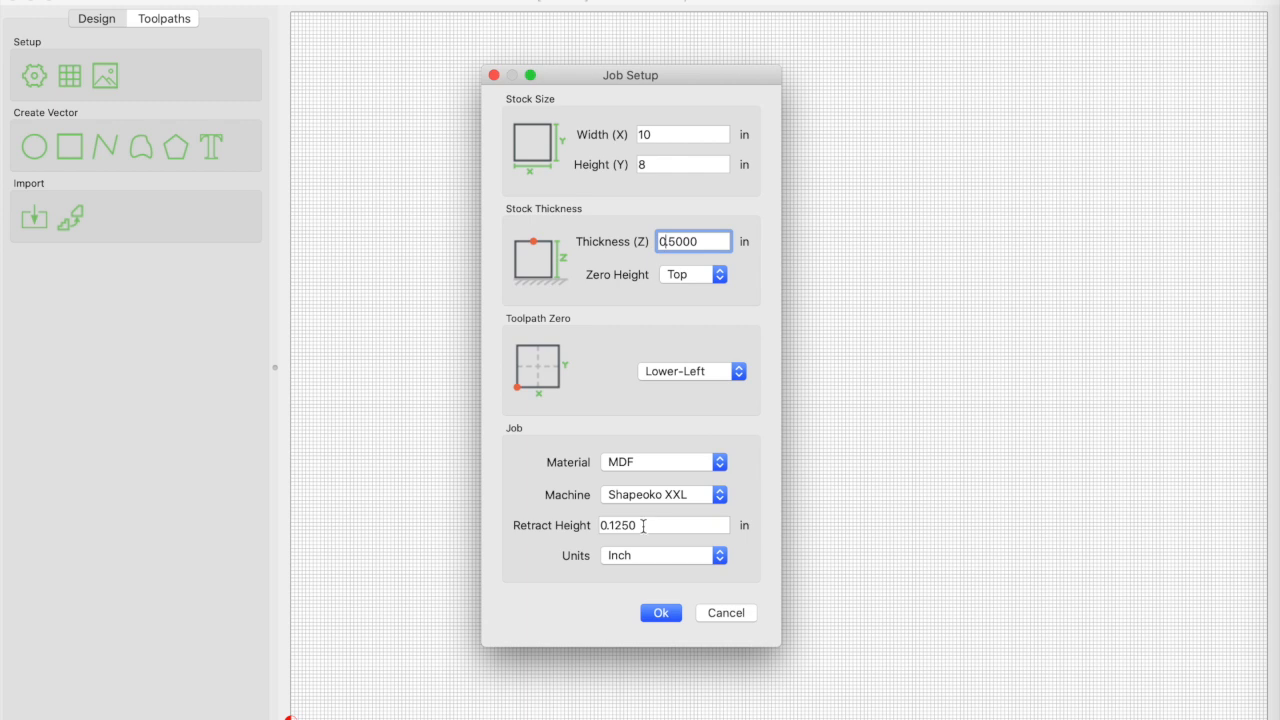
click(720, 562)
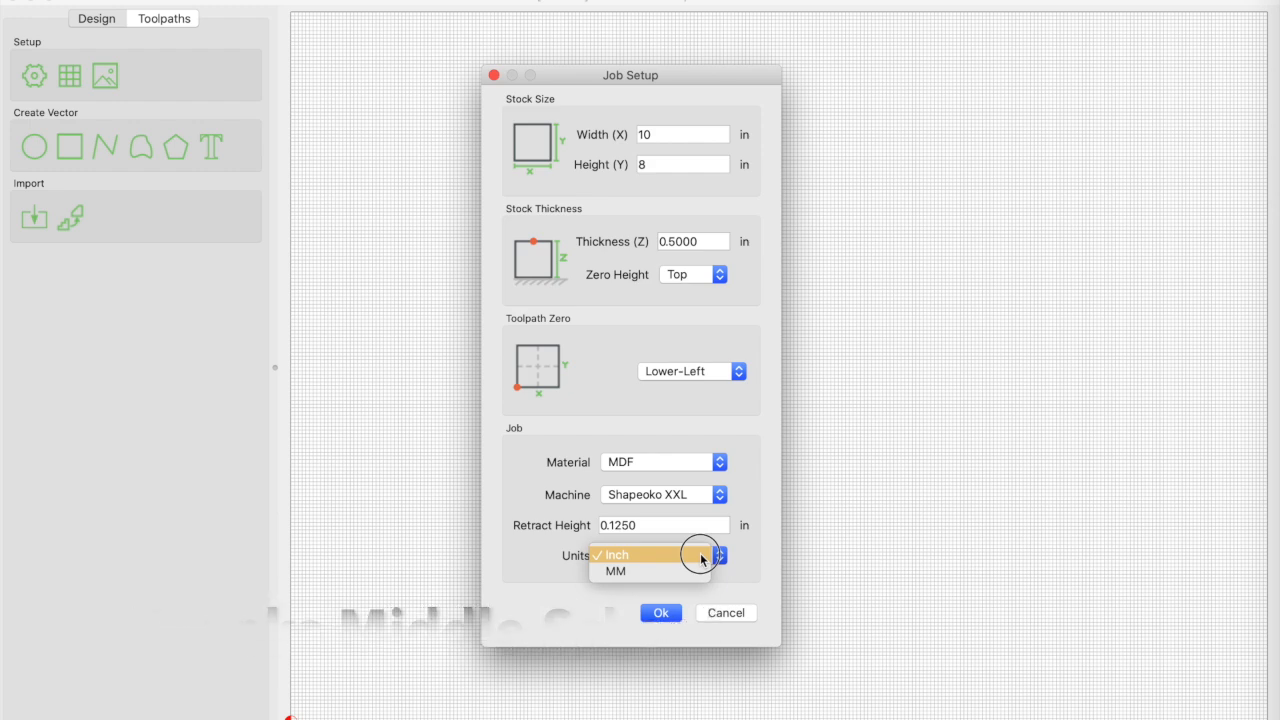
click(744, 563)
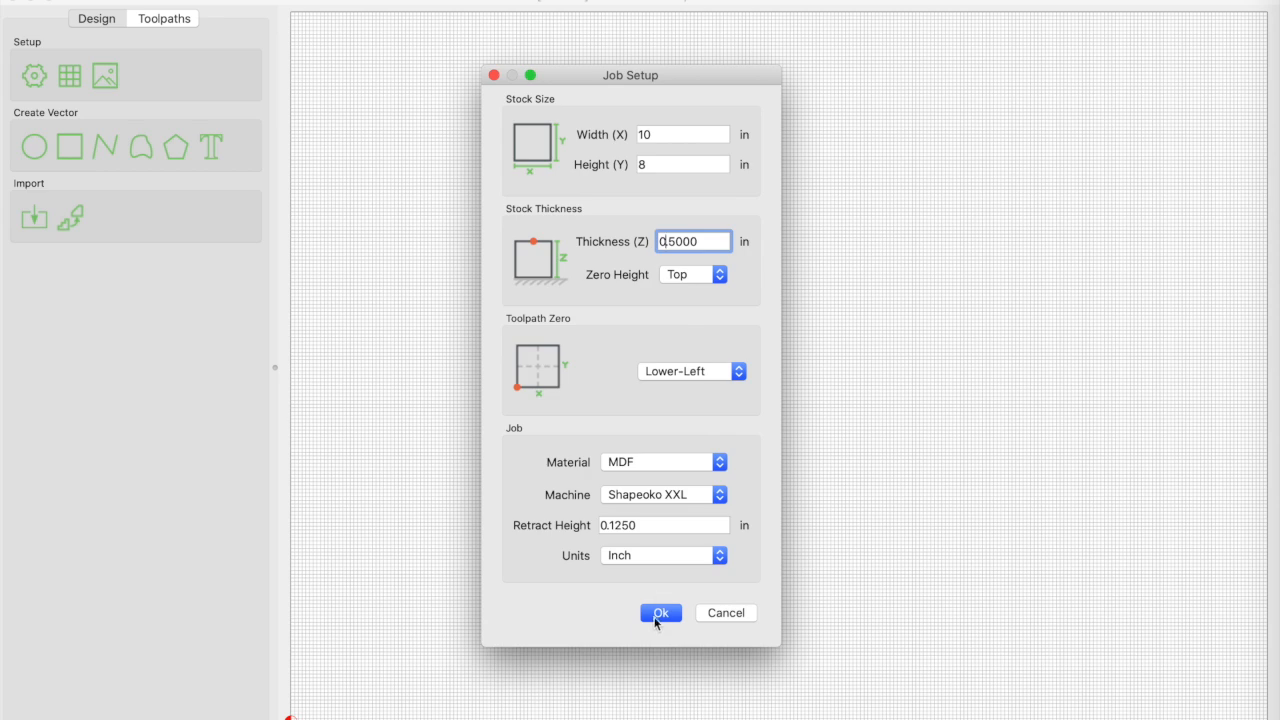
click(658, 614)
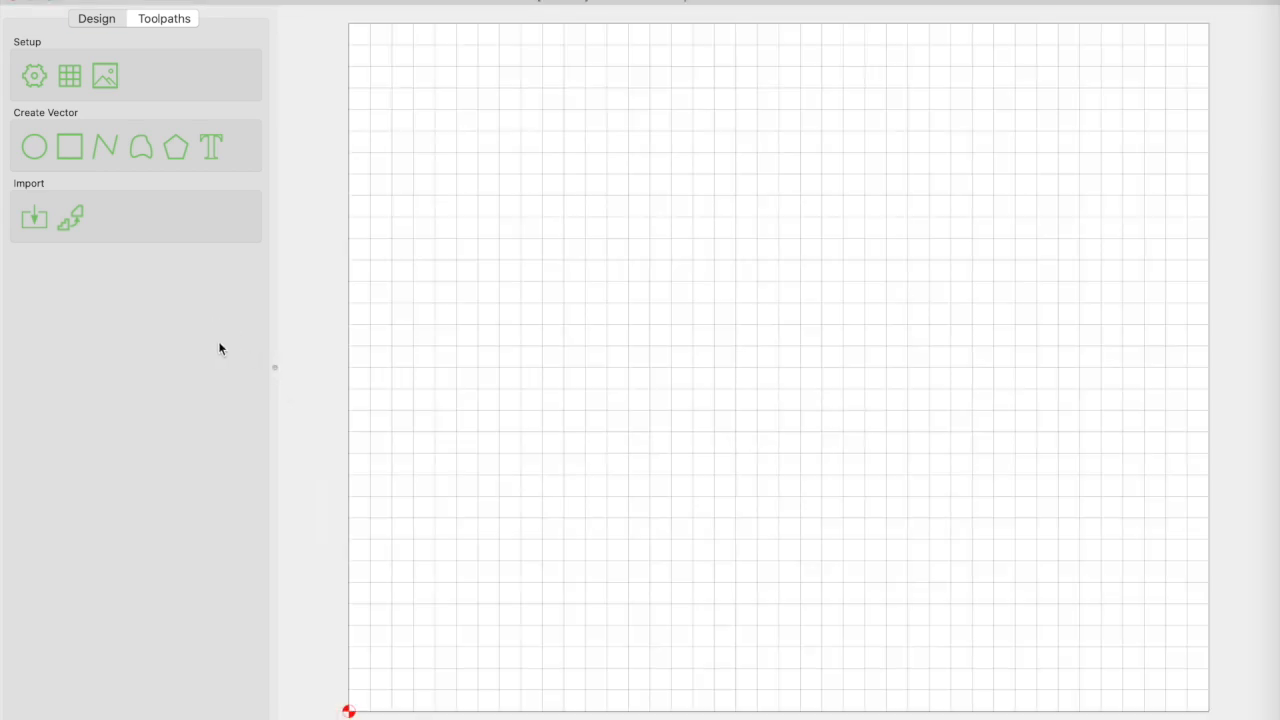
Check the grid spacing and visibility settings and accept them as they are.
click(65, 86)
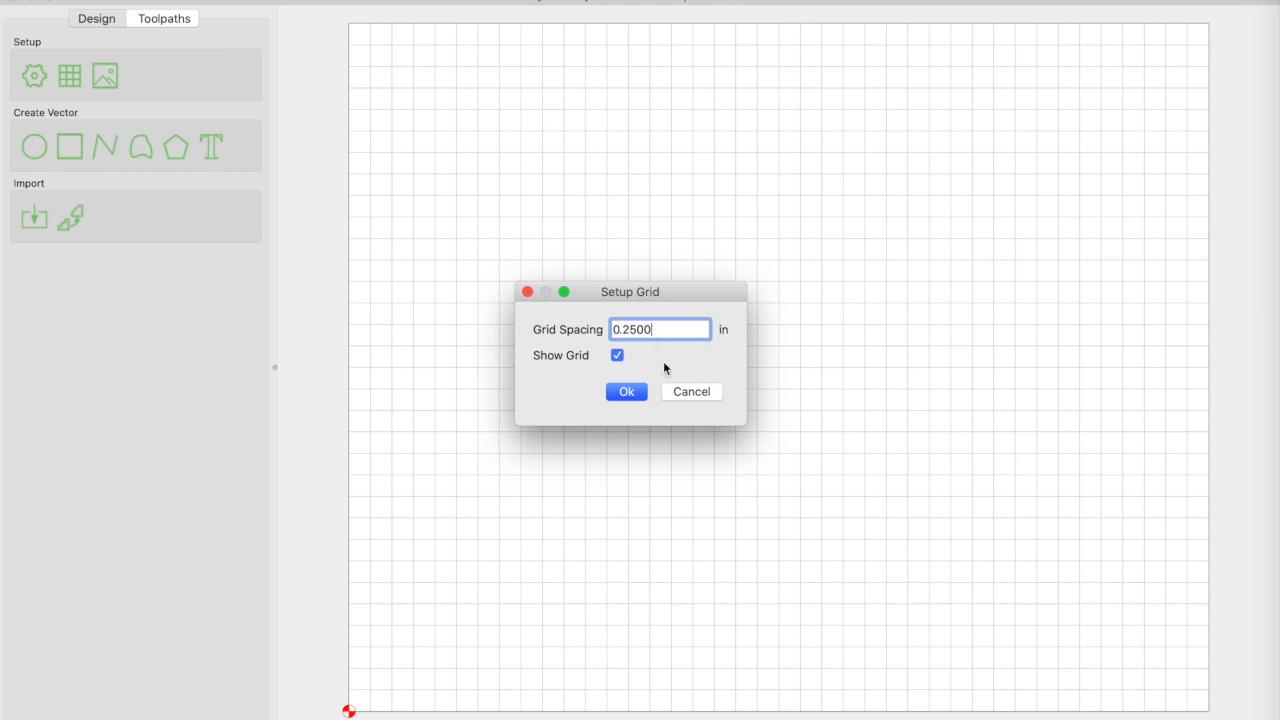
click(630, 391)
Load the rainbow apple logo image as the canvas background.
click(106, 79)
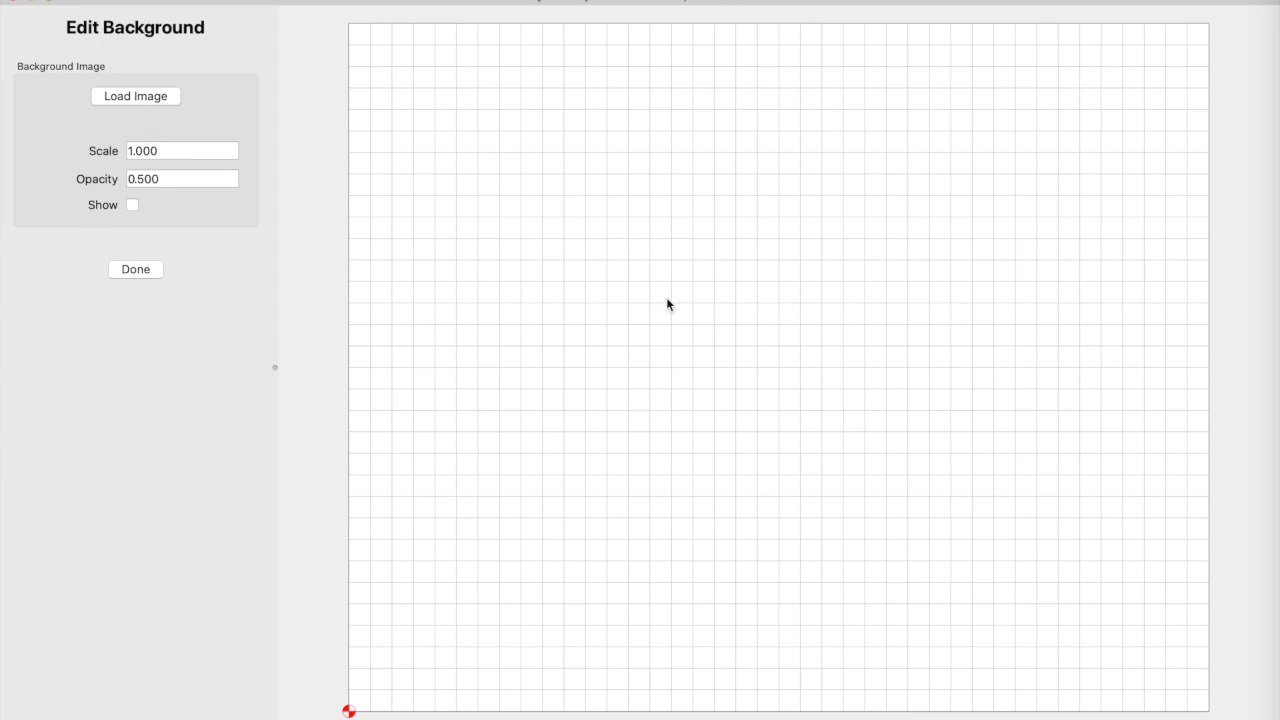
scroll(605, 262, down, 5)
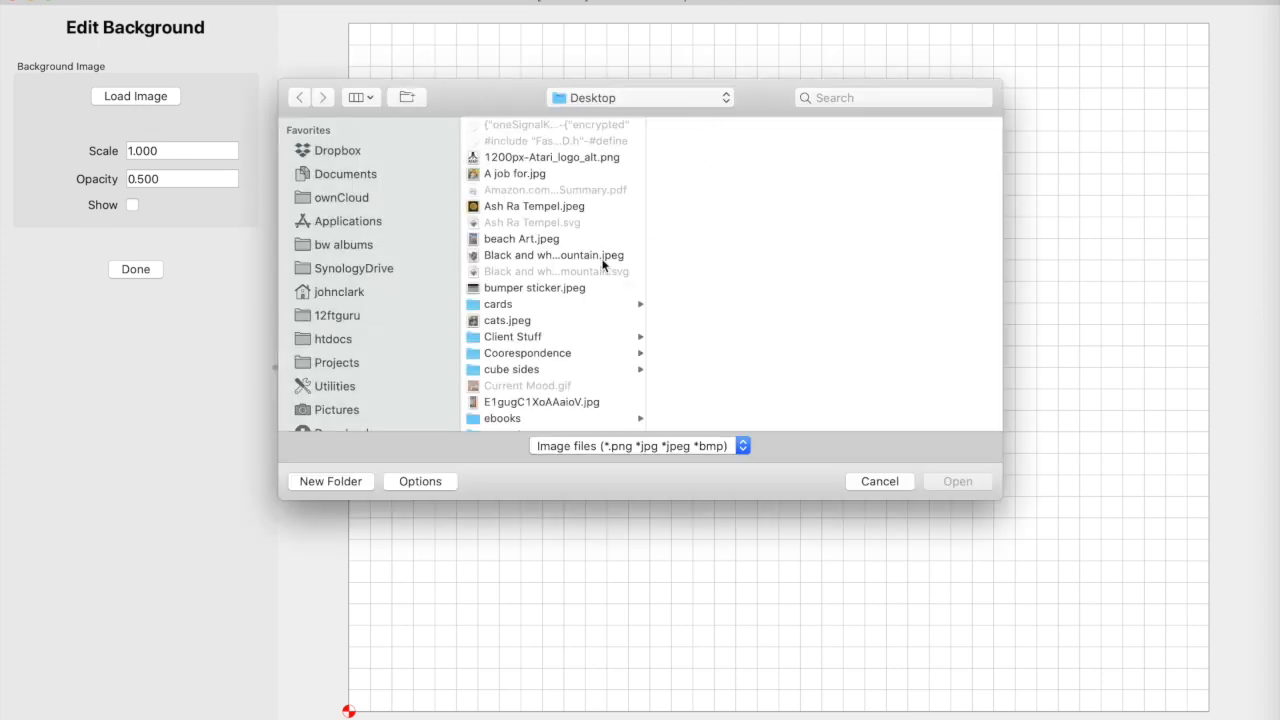
scroll(600, 268, down, 8)
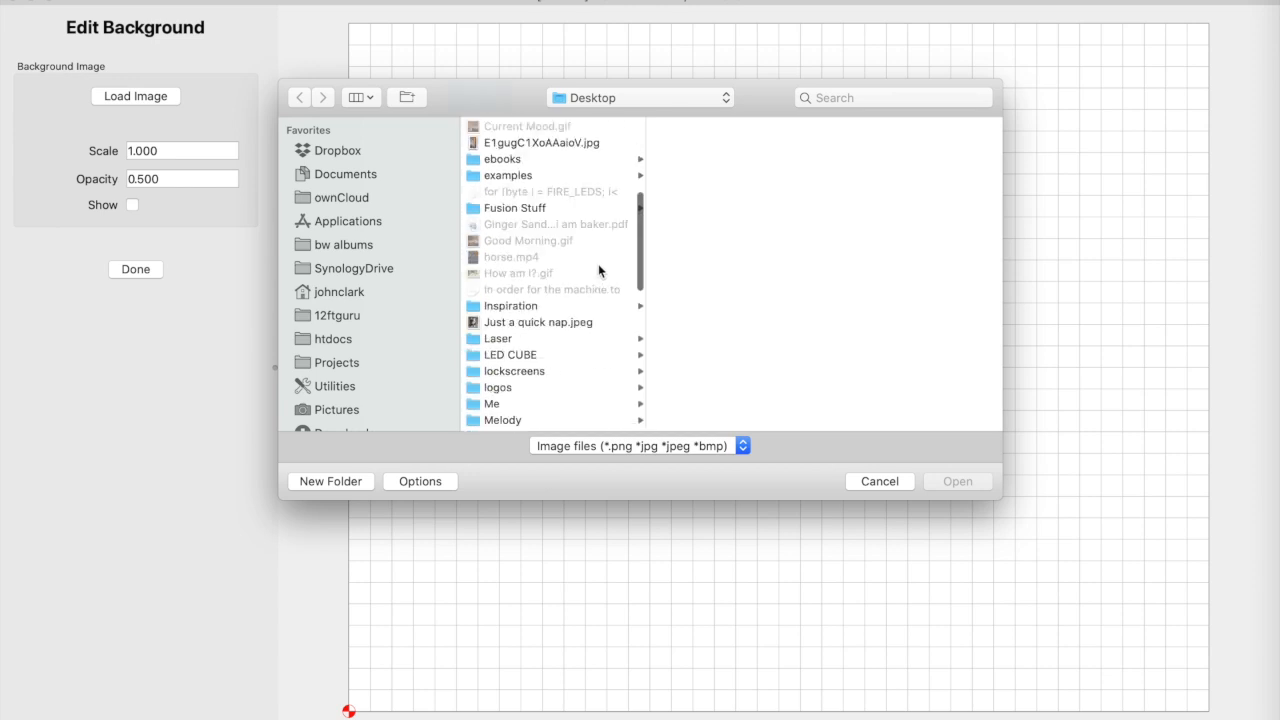
click(520, 279)
click(696, 146)
double_click(697, 150)
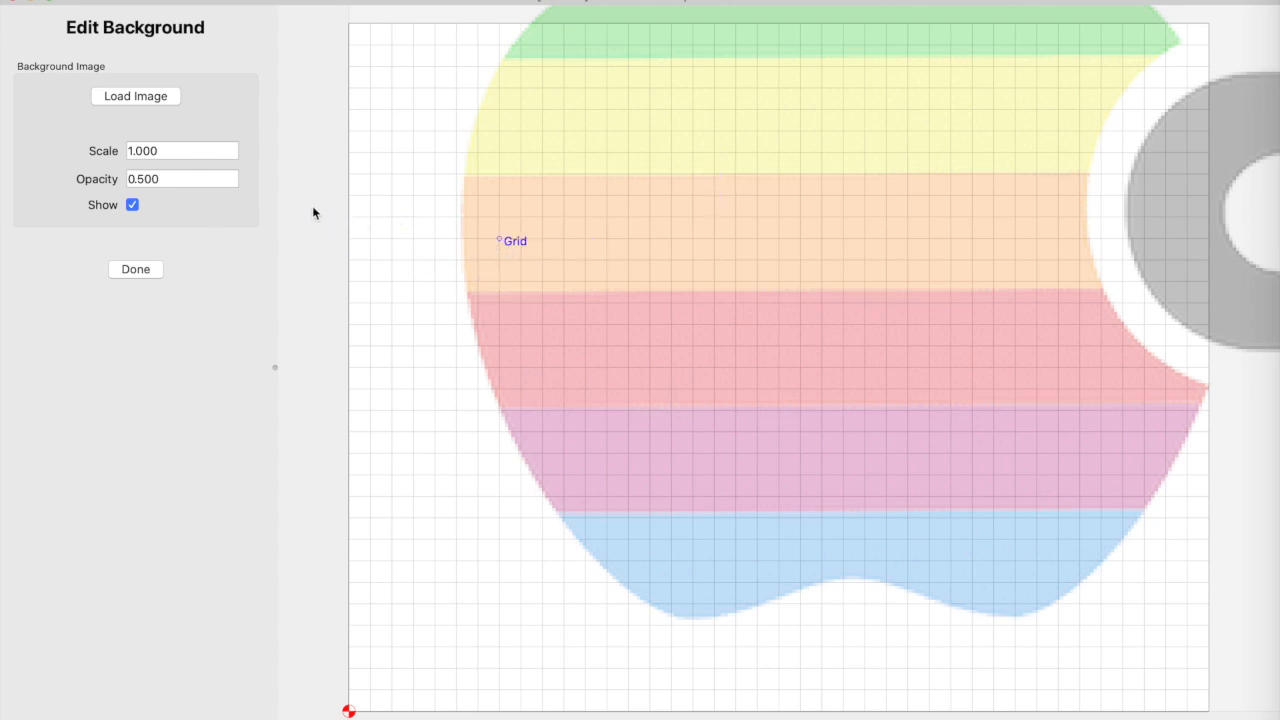
Scale the background image to .25 and move it to the upper middle of the stock.
drag(179, 152, 126, 156)
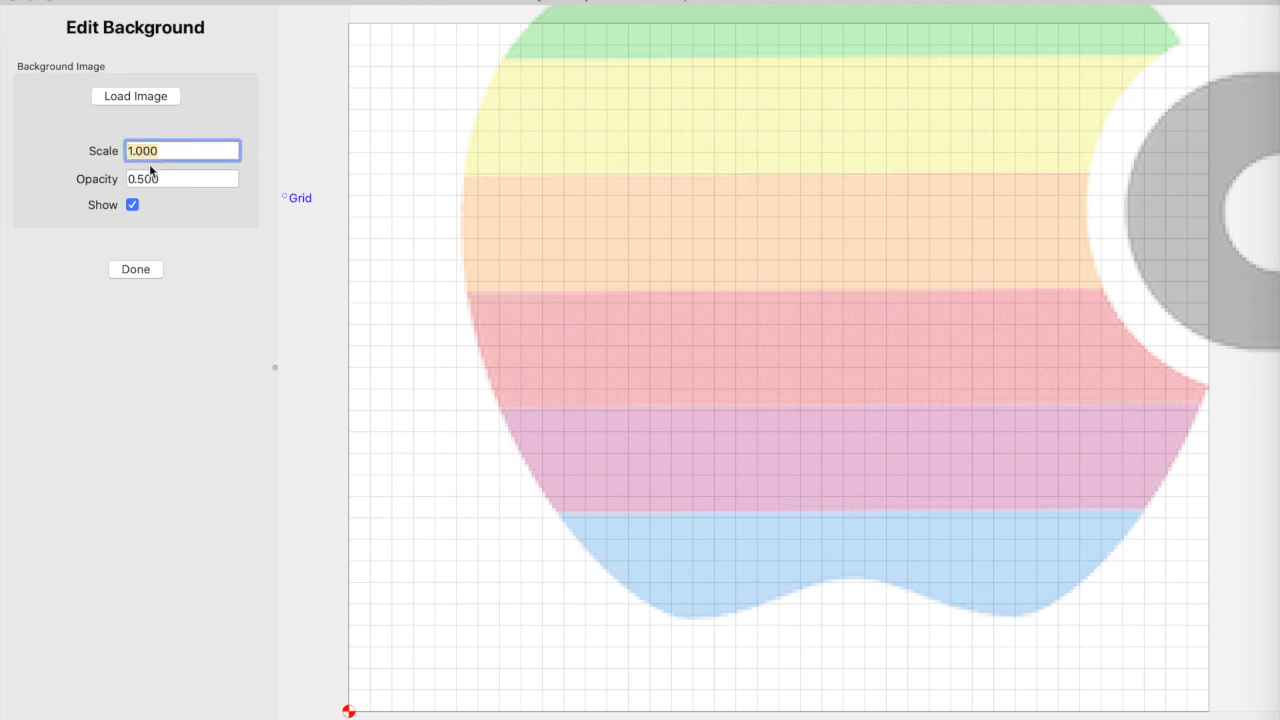
text(.25)
click(187, 179)
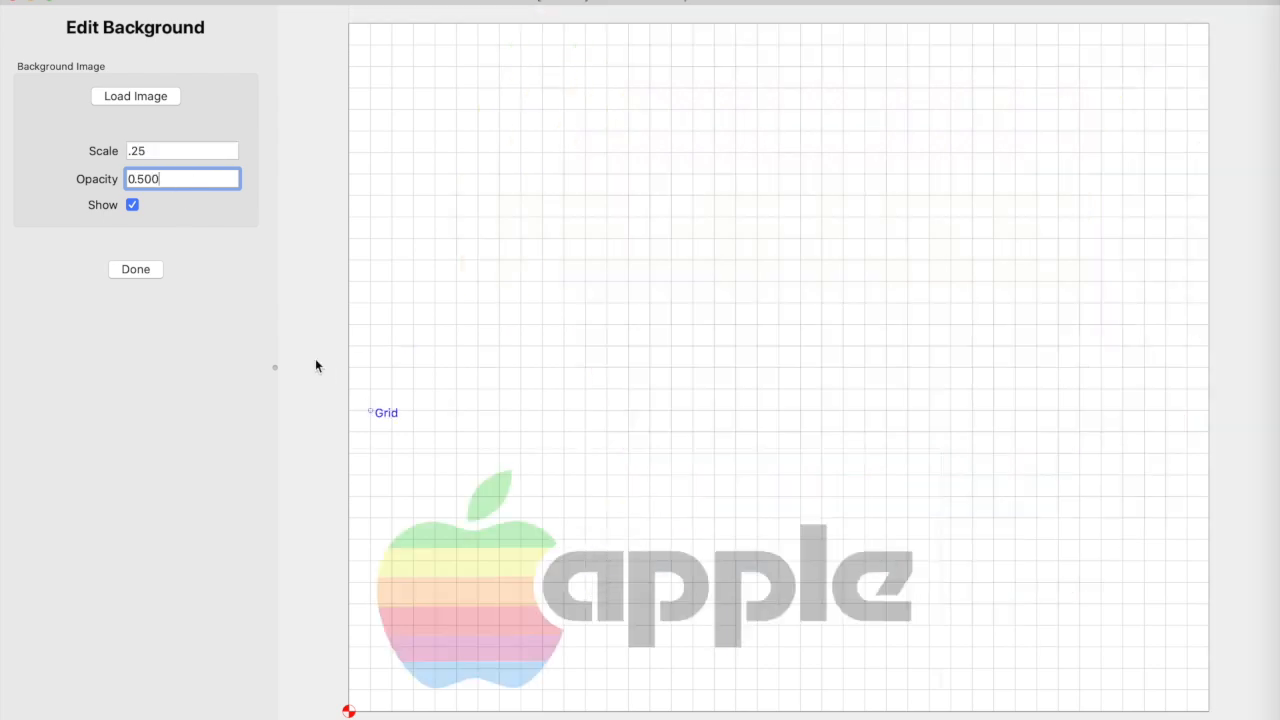
drag(505, 566, 639, 277)
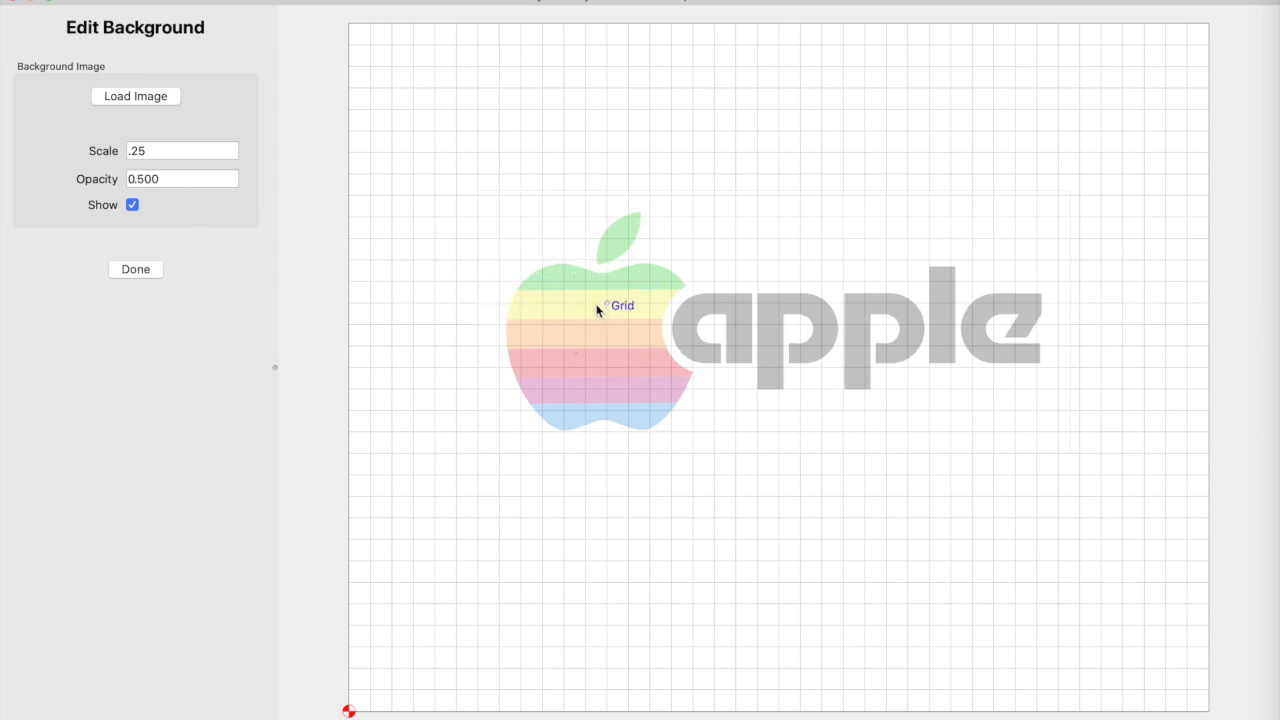
Set the background image's opacity to 1 and back to .5.
drag(178, 178, 116, 174)
text(1)
click(176, 155)
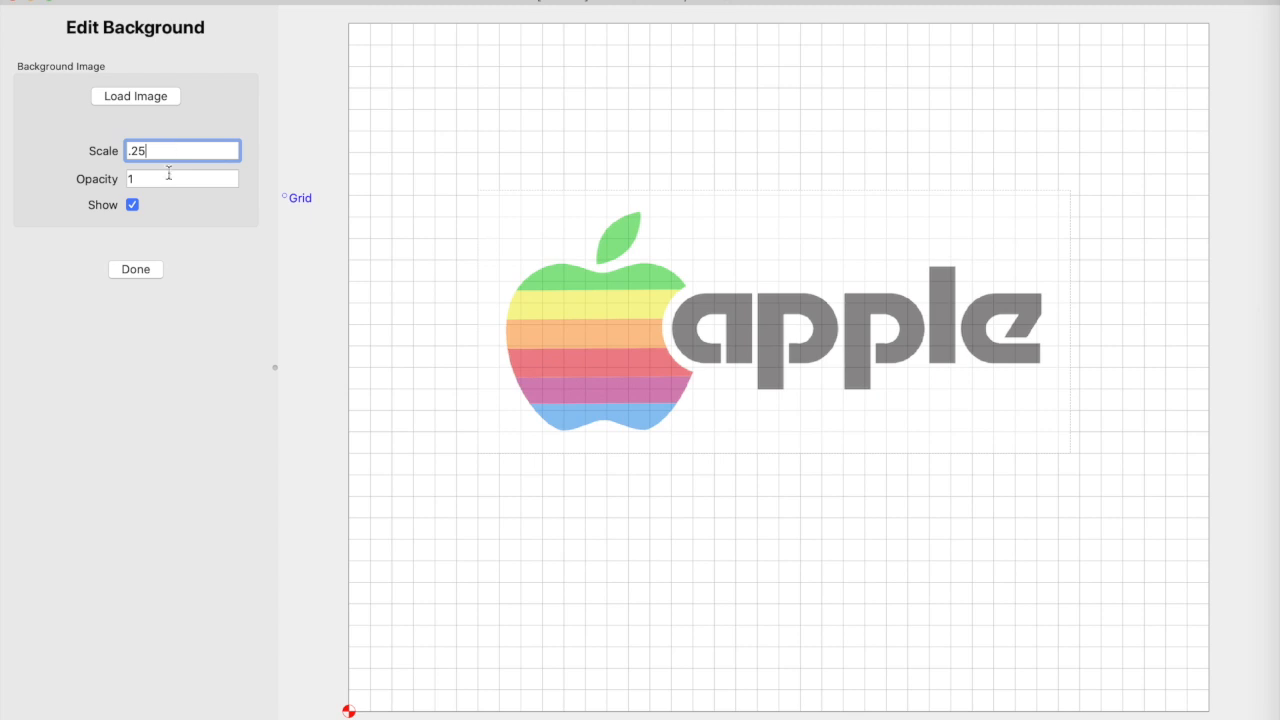
click(166, 177)
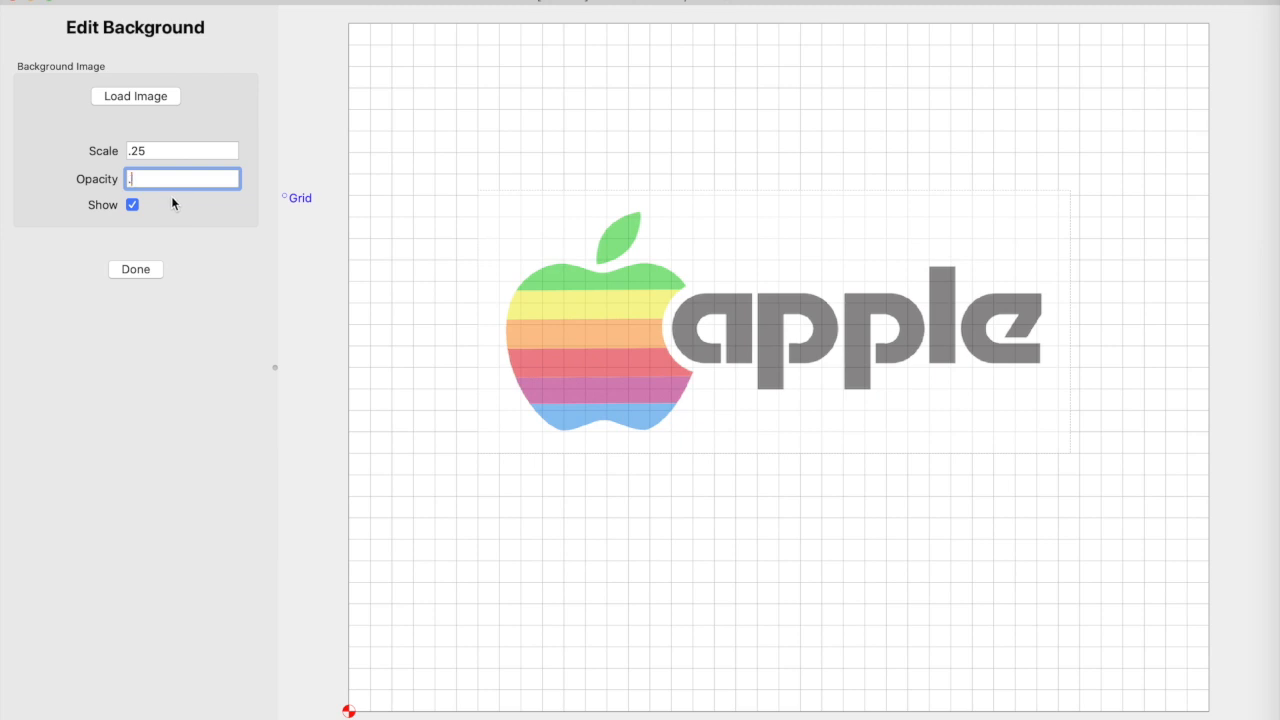
text(.5)
click(183, 150)
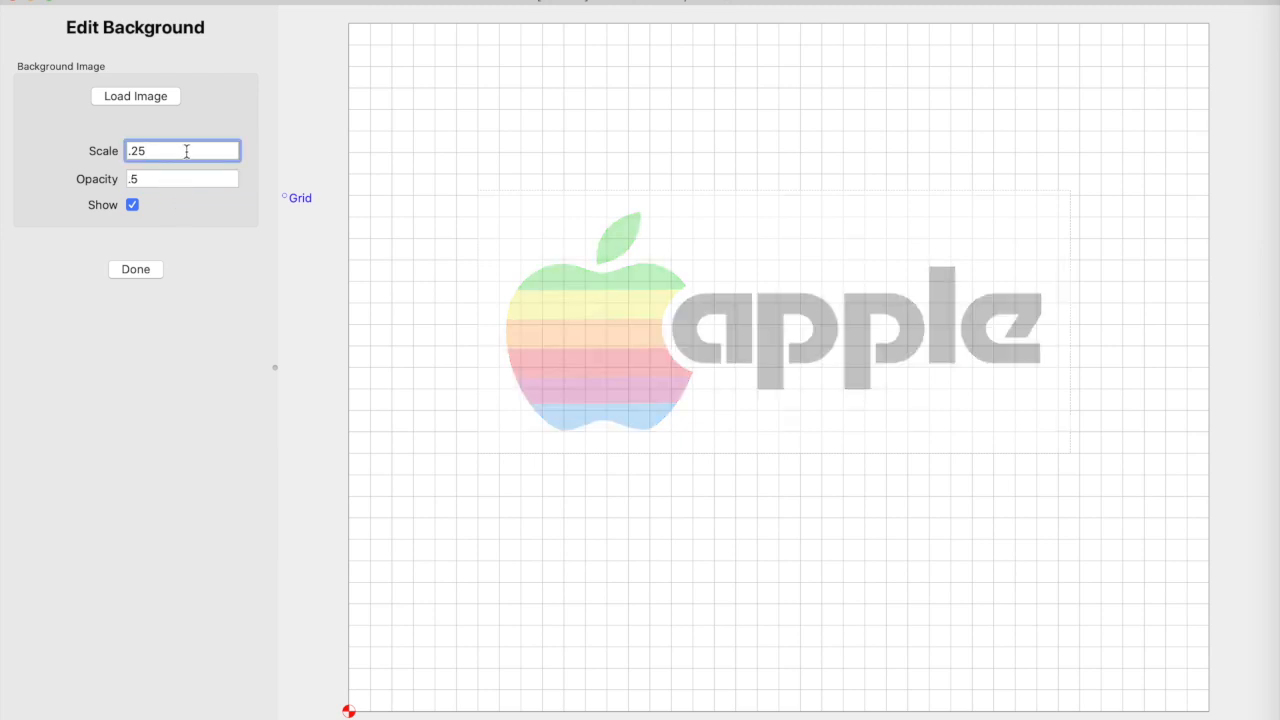
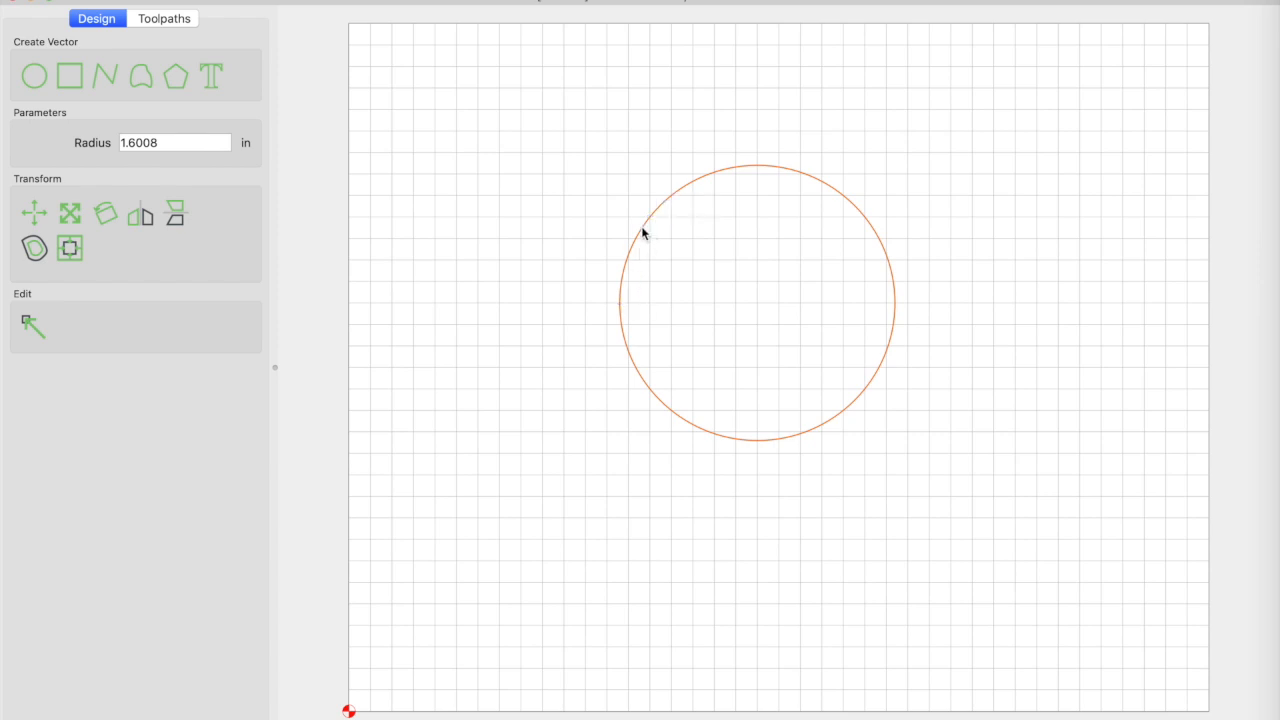
Set the circle's radius to .25 in and move it to the upper-left area of the stock.
drag(643, 233, 482, 267)
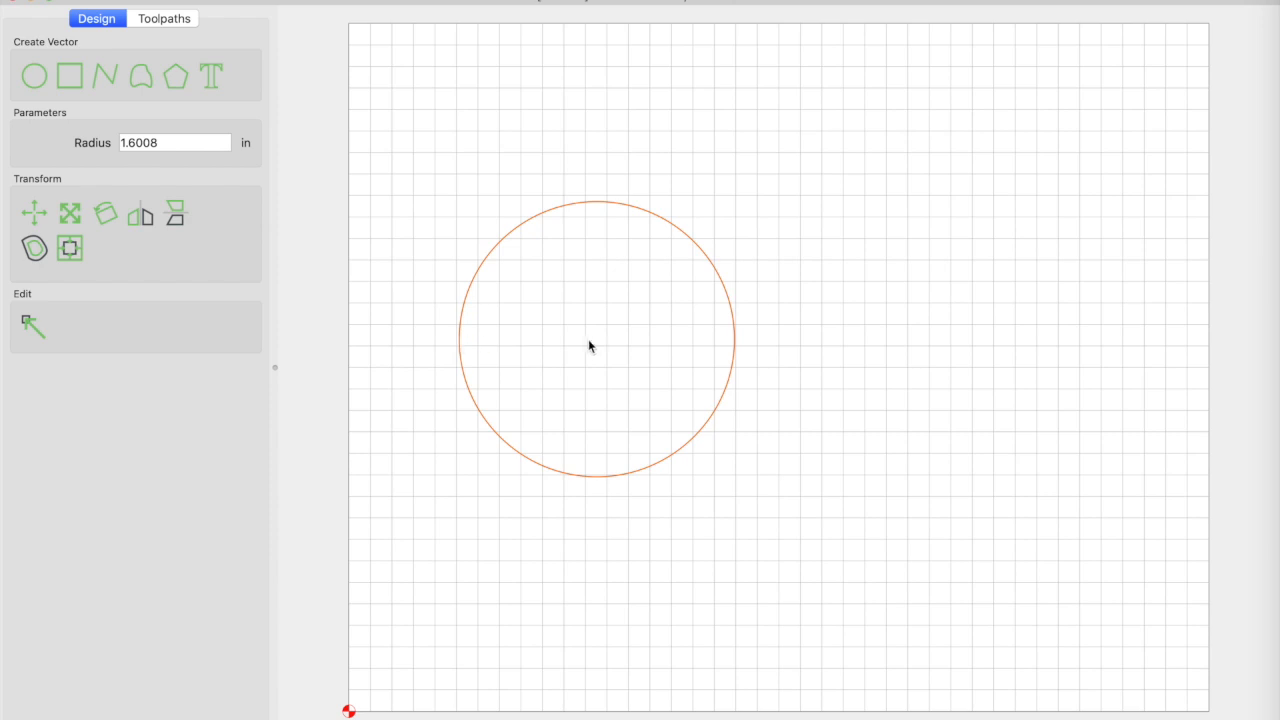
double_click(176, 143)
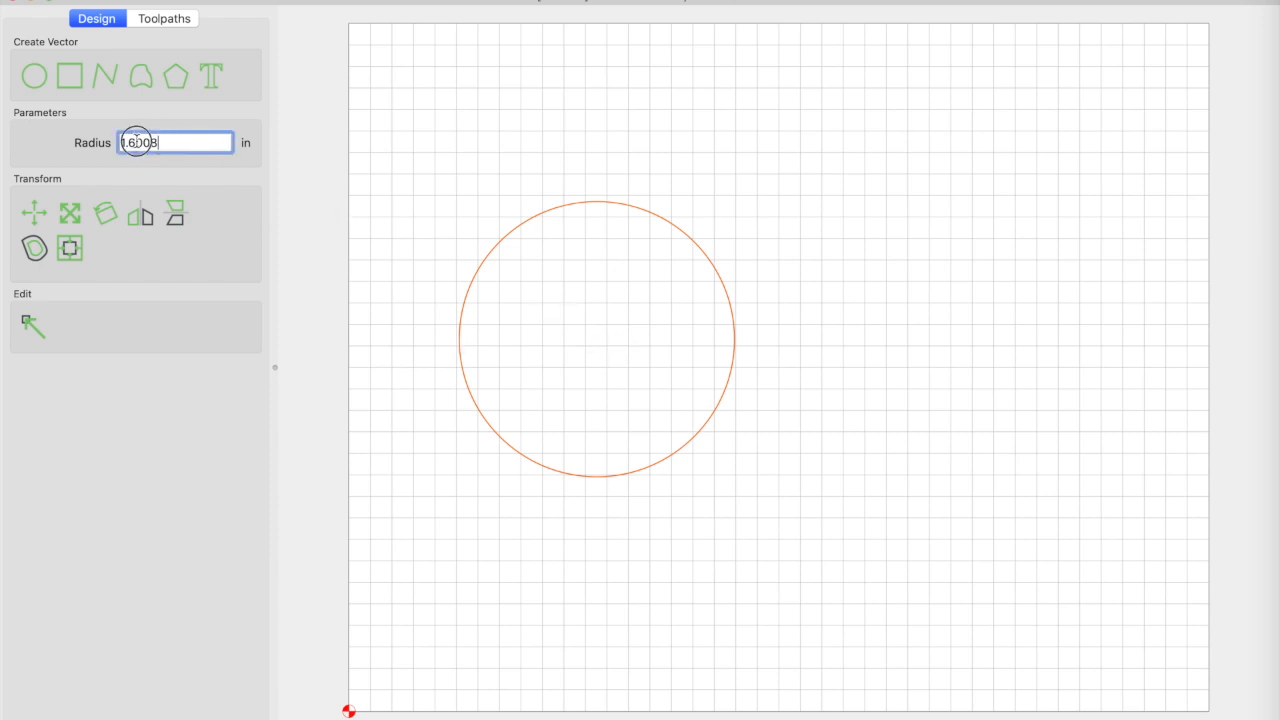
text(.25)
key(Return)
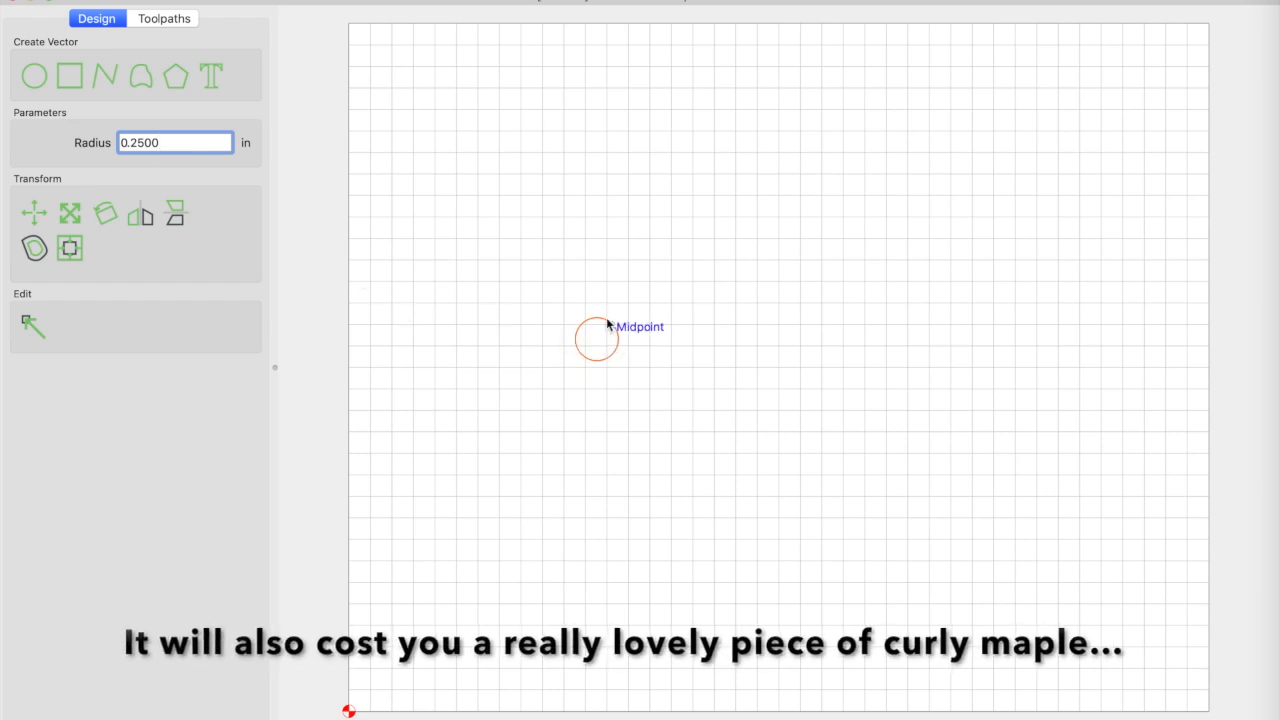
drag(607, 322, 542, 240)
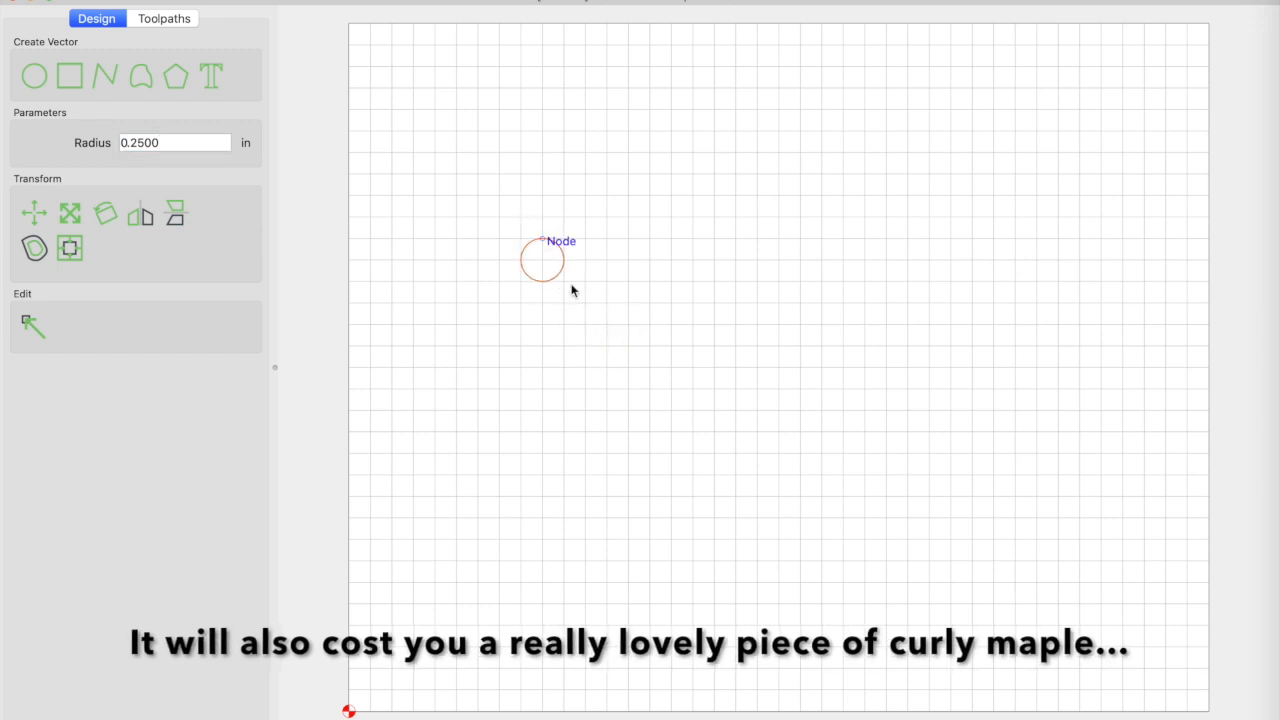
Nudge the circle slightly up and right, and create a 2 by 2 in rectangle to its right.
mouse_move(524, 269)
mouse_down()
mouse_move(450, 265)
mouse_move(548, 264)
mouse_up()
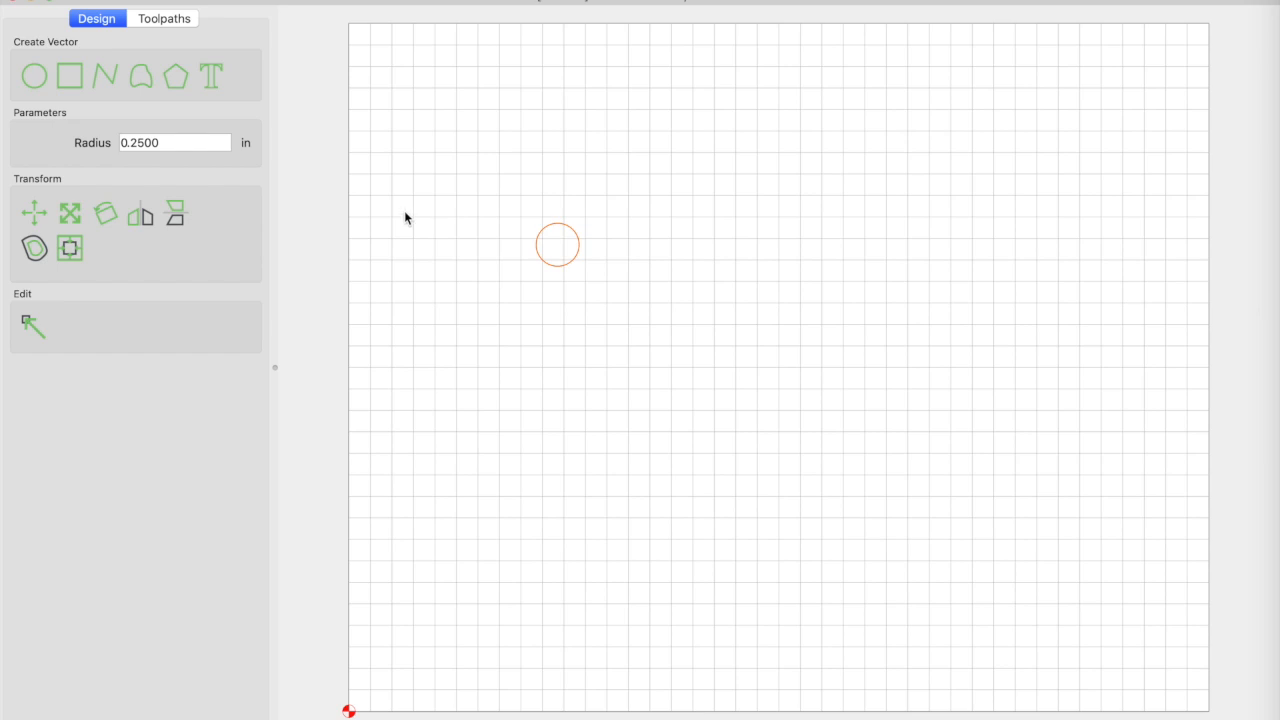
click(69, 77)
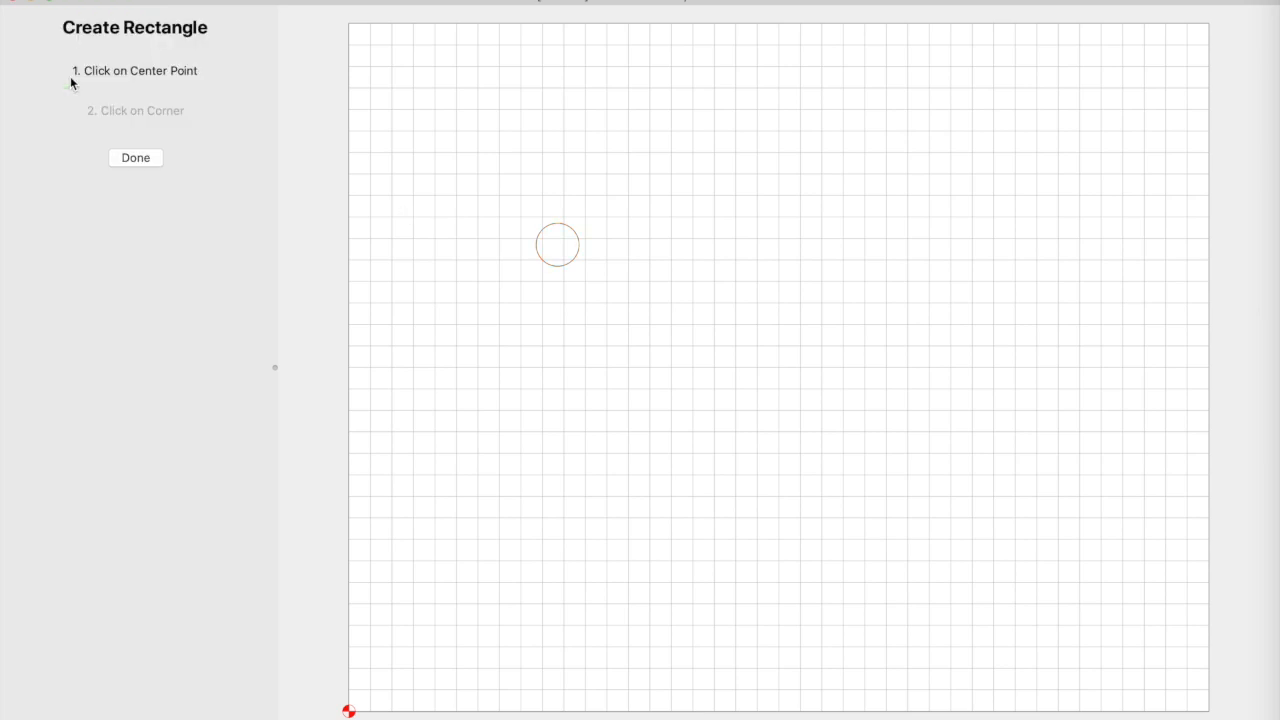
click(776, 262)
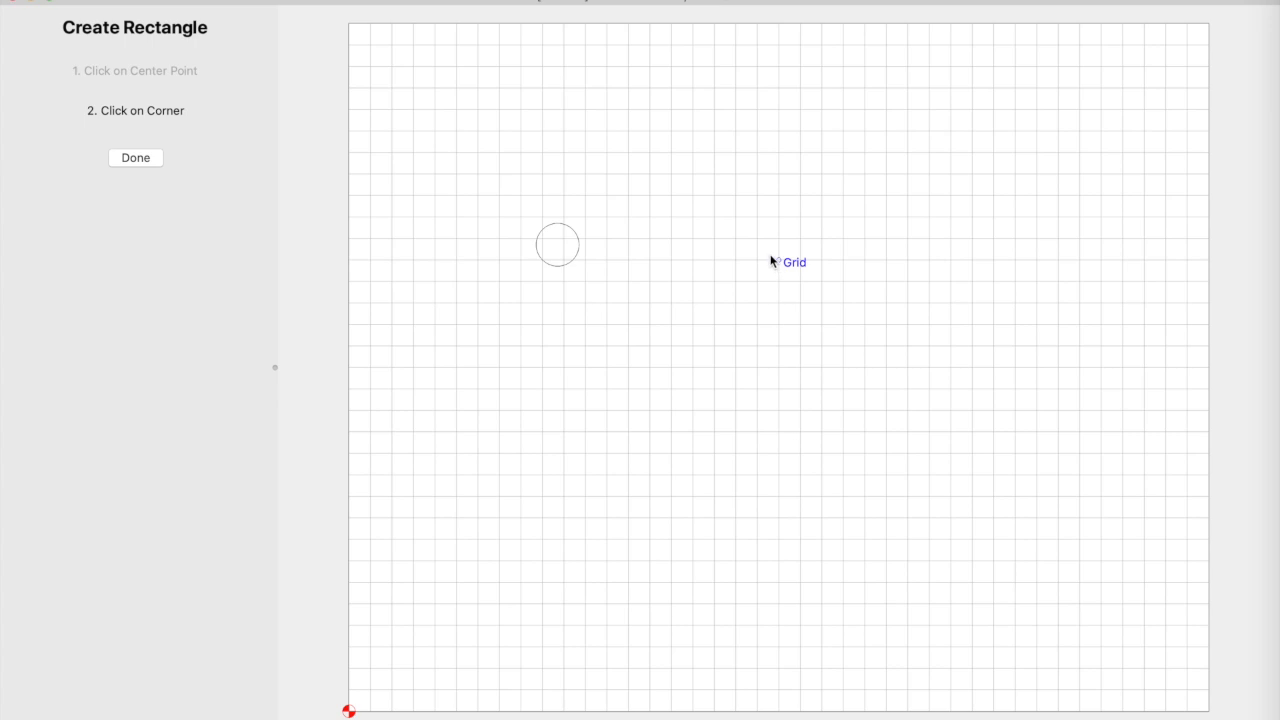
click(702, 185)
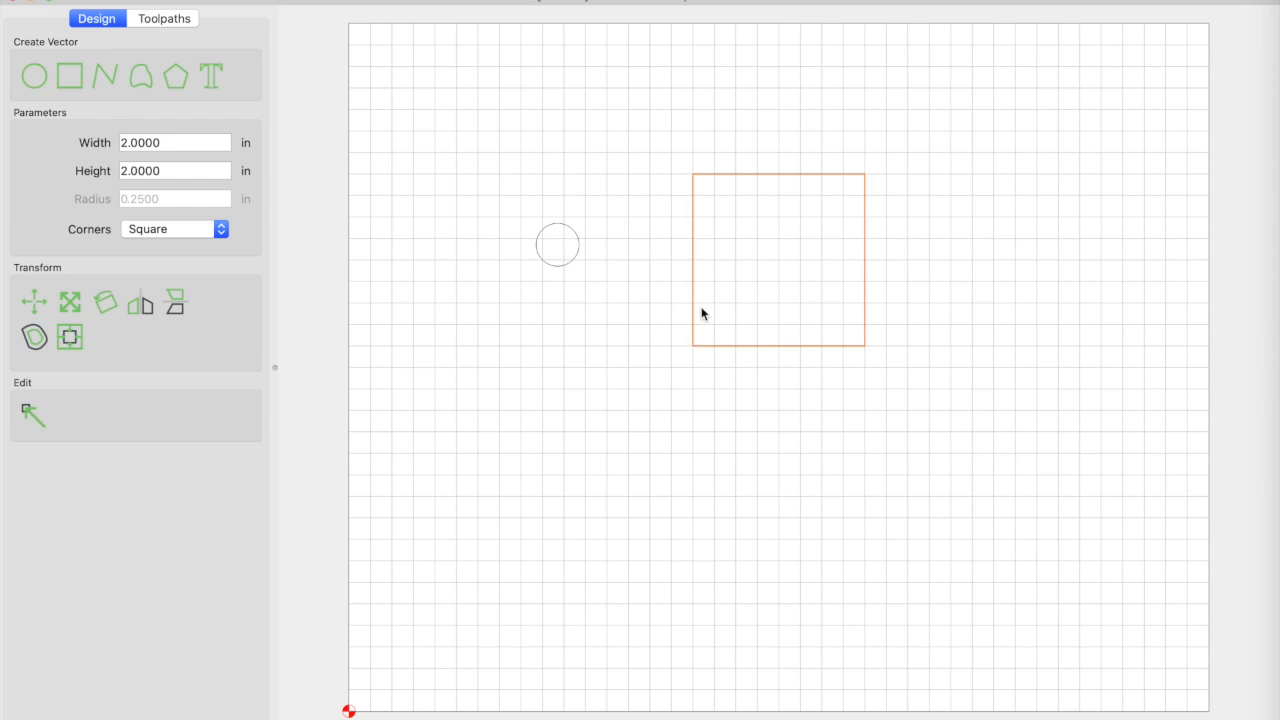
Set the rectangle's height to 3 in, keeping it selected.
click(112, 161)
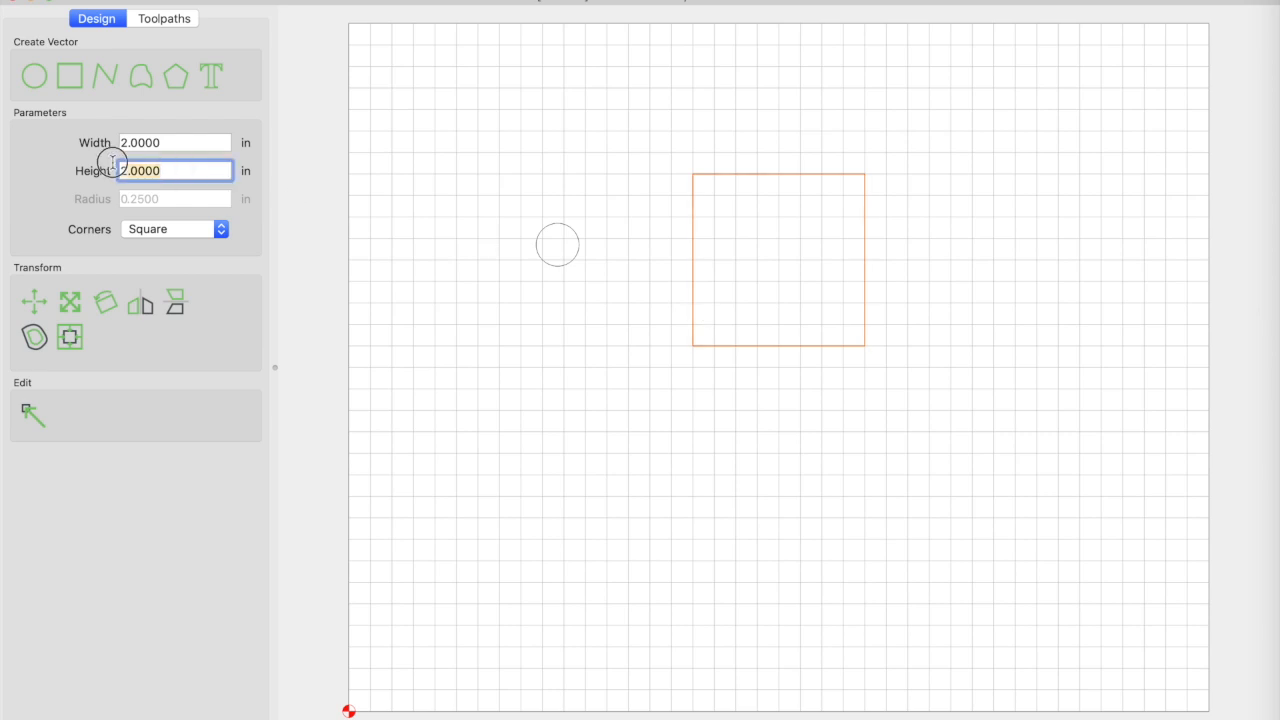
text(3)
click(207, 139)
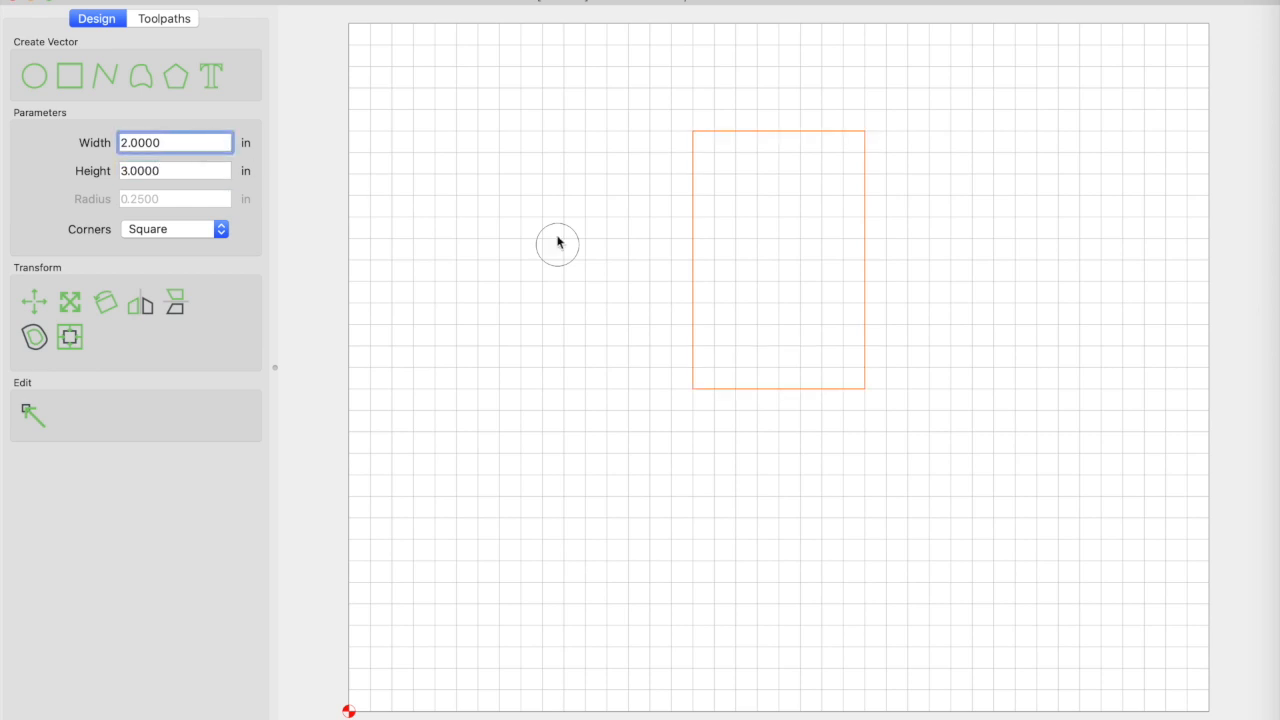
click(692, 265)
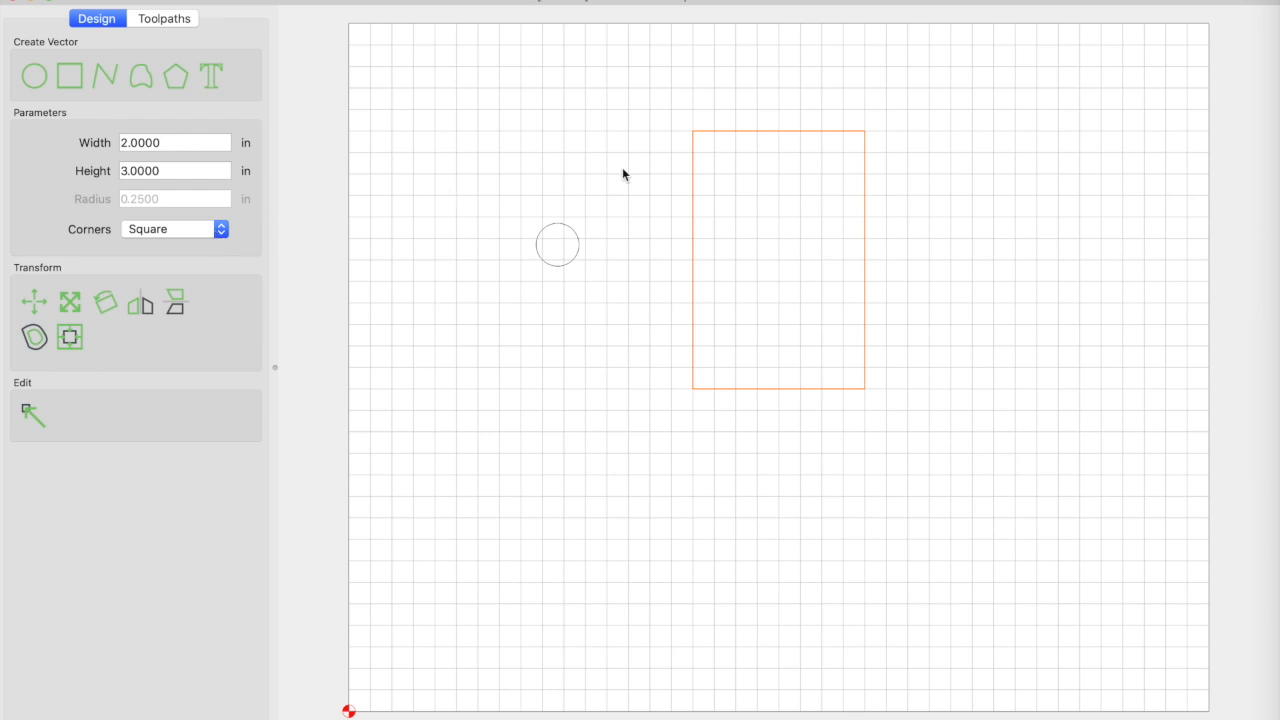
Try the Fillet, Chamfer, Flipped Fillet, Dogbone and Tee corner styles on the rectangle in turn.
click(221, 232)
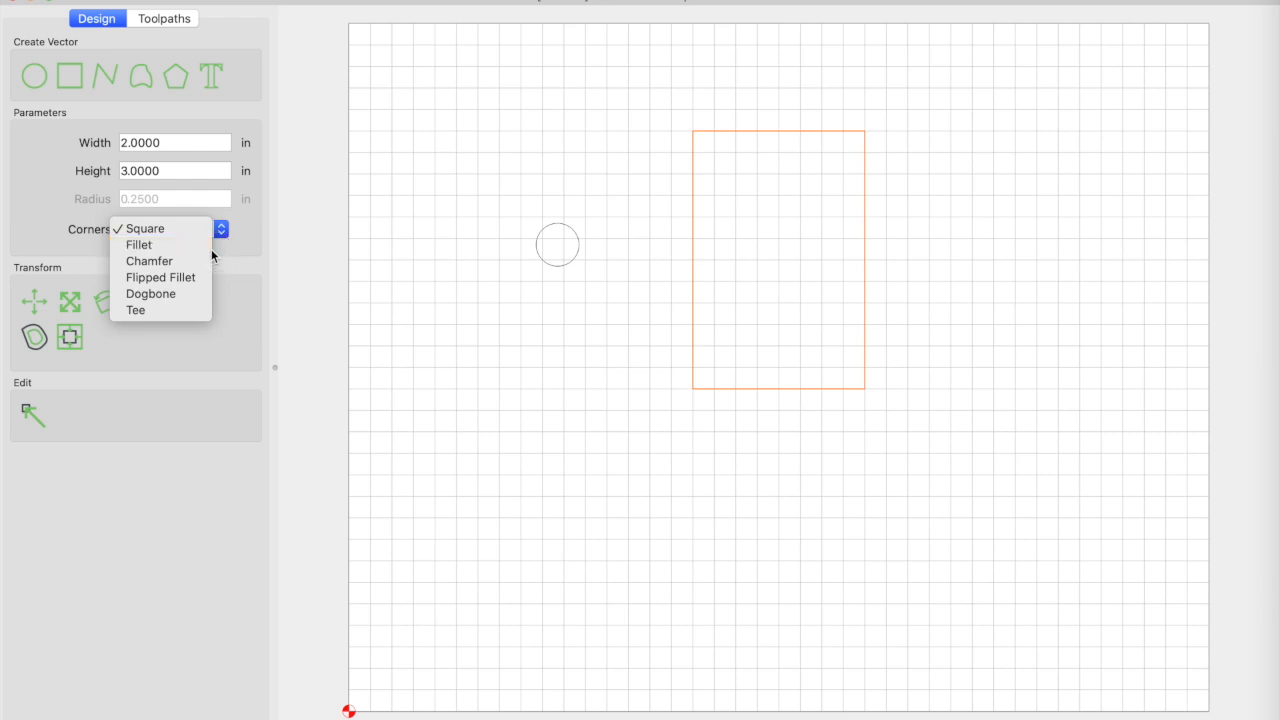
click(211, 249)
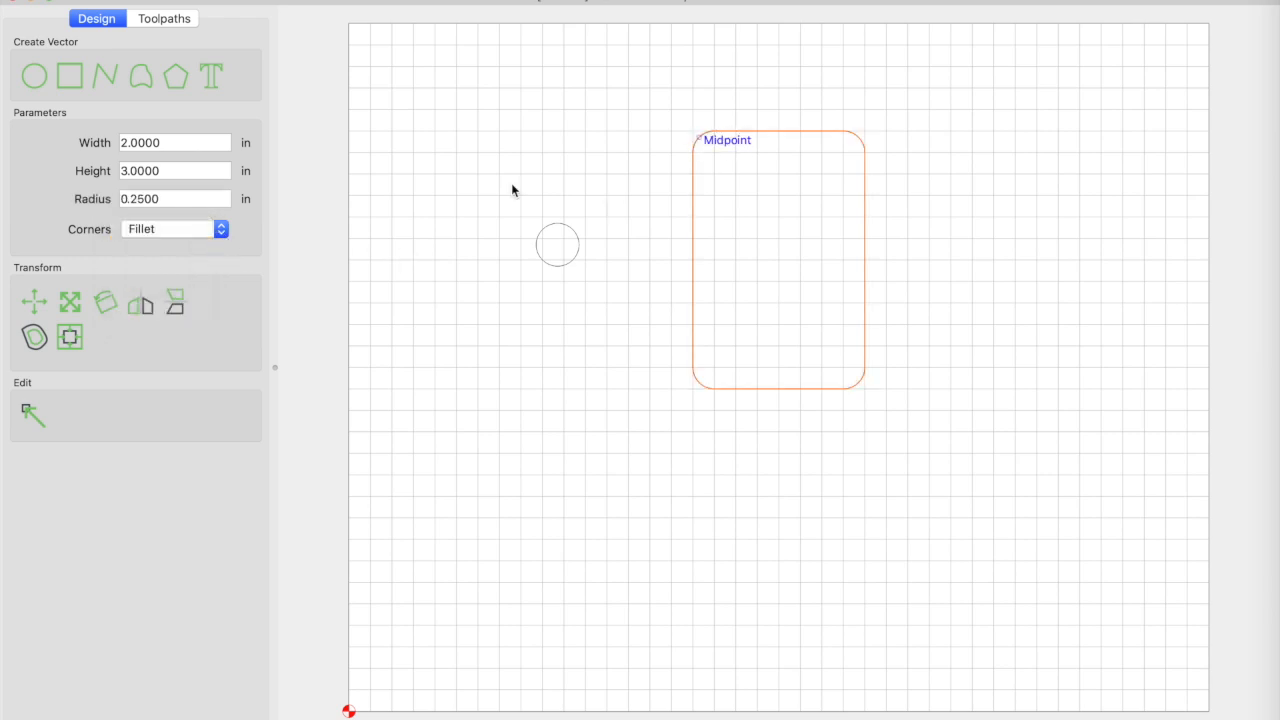
click(217, 229)
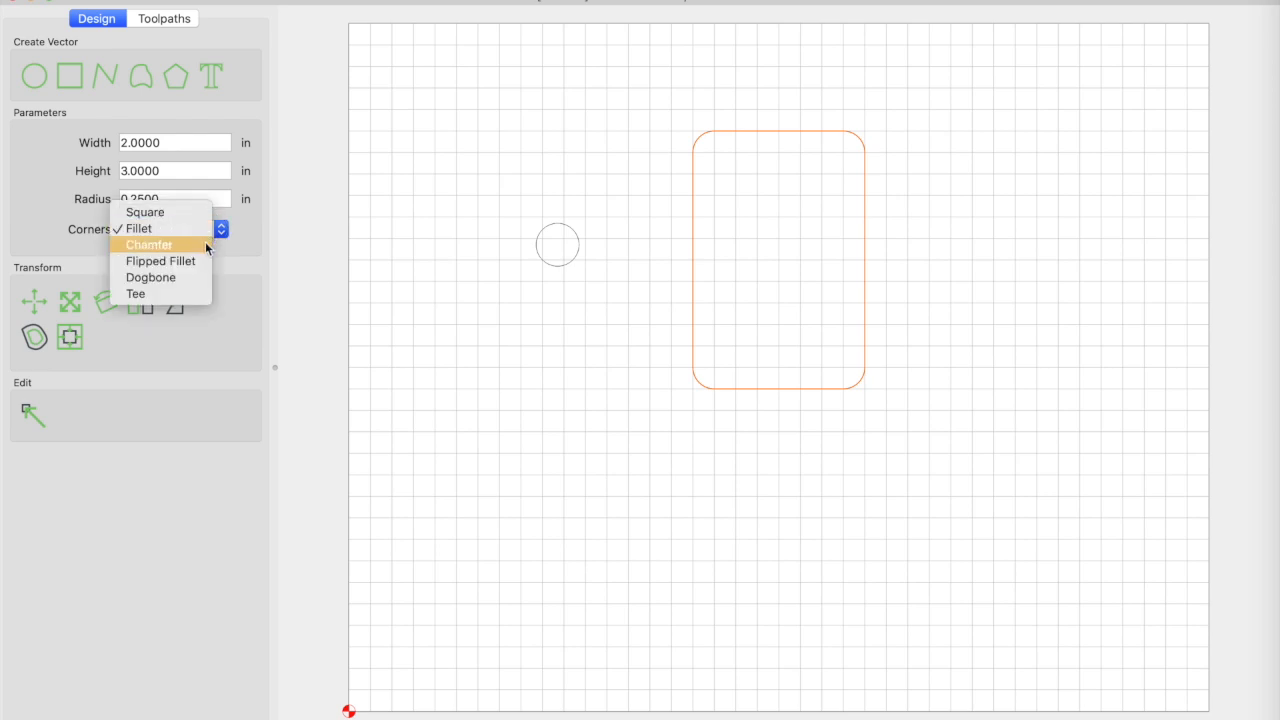
click(206, 246)
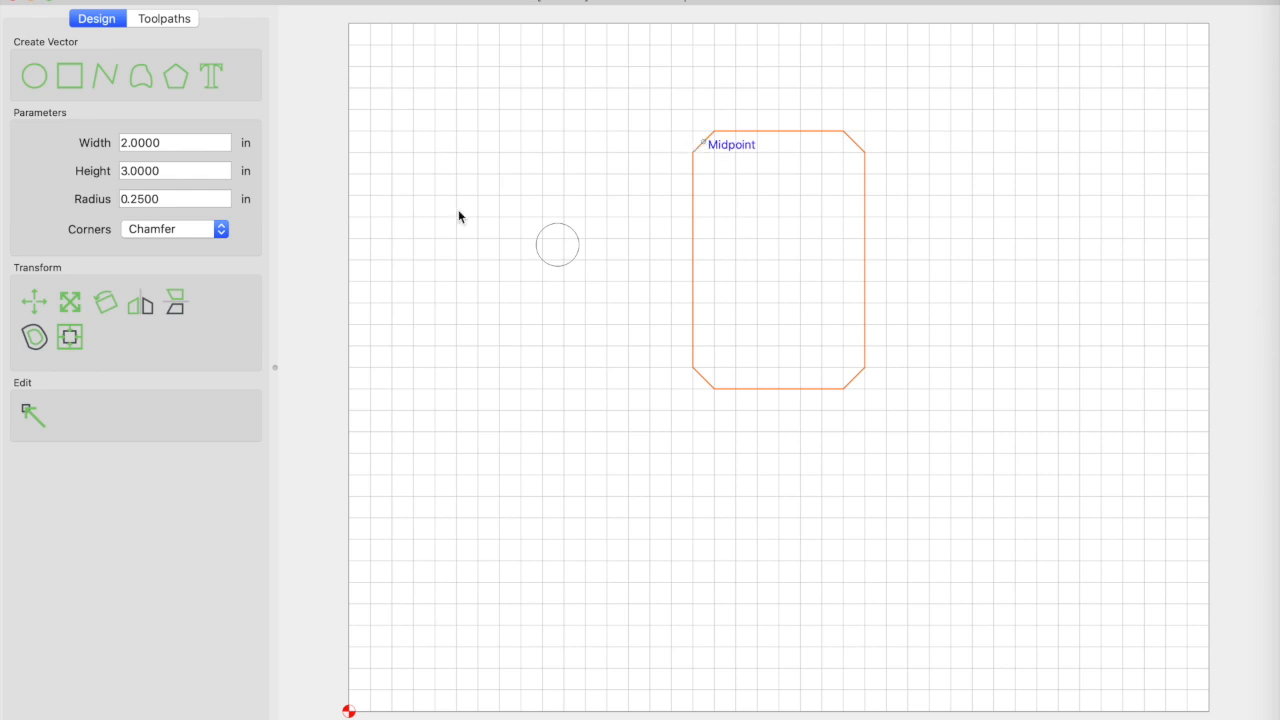
click(220, 230)
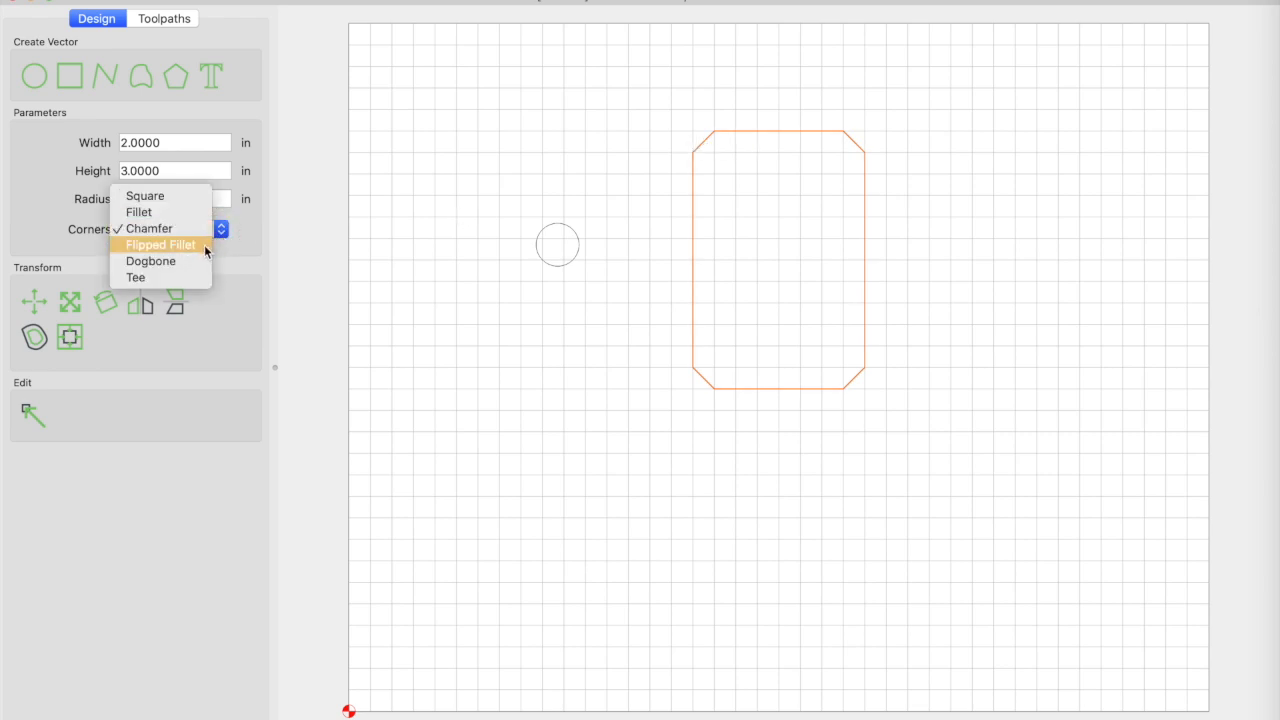
click(204, 244)
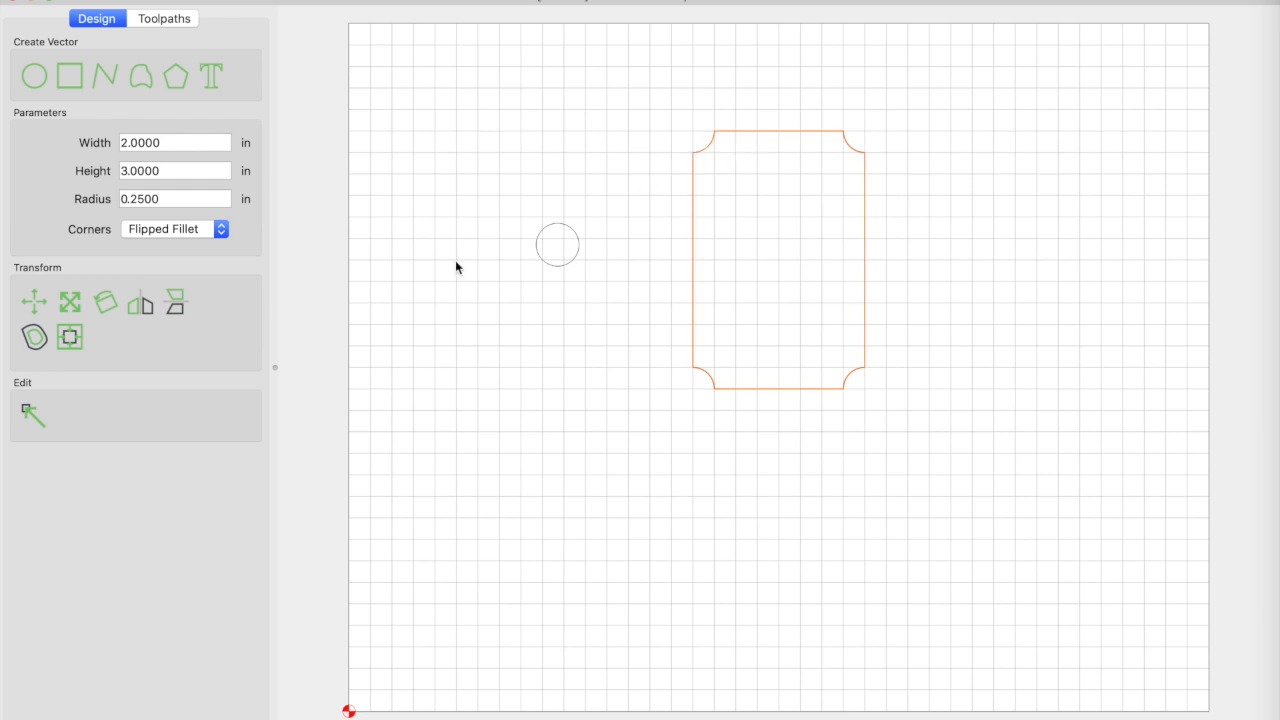
click(221, 230)
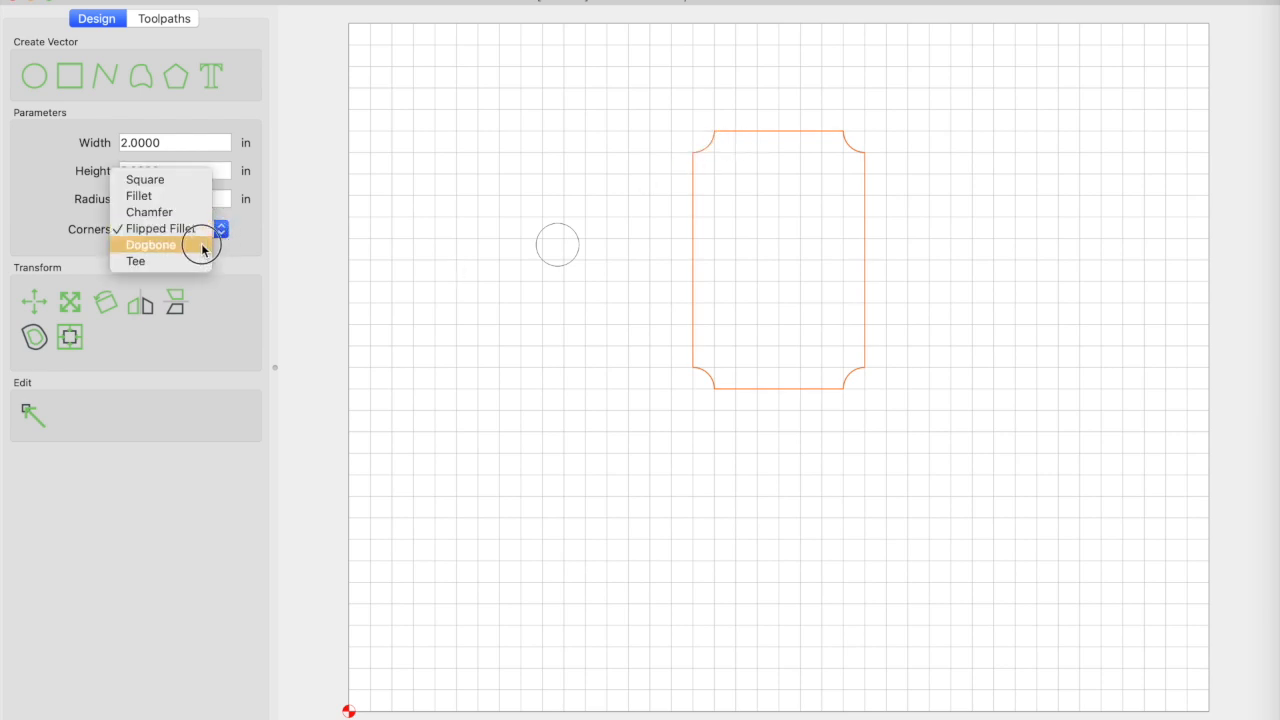
click(199, 248)
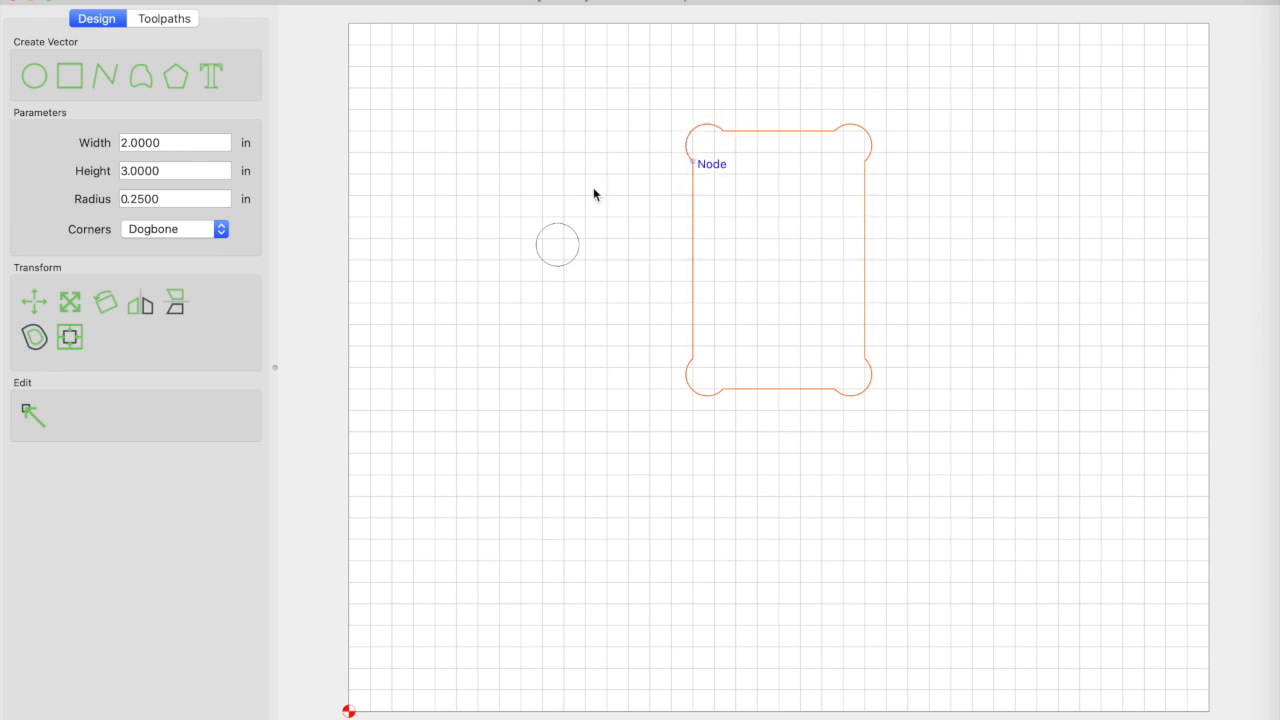
click(210, 229)
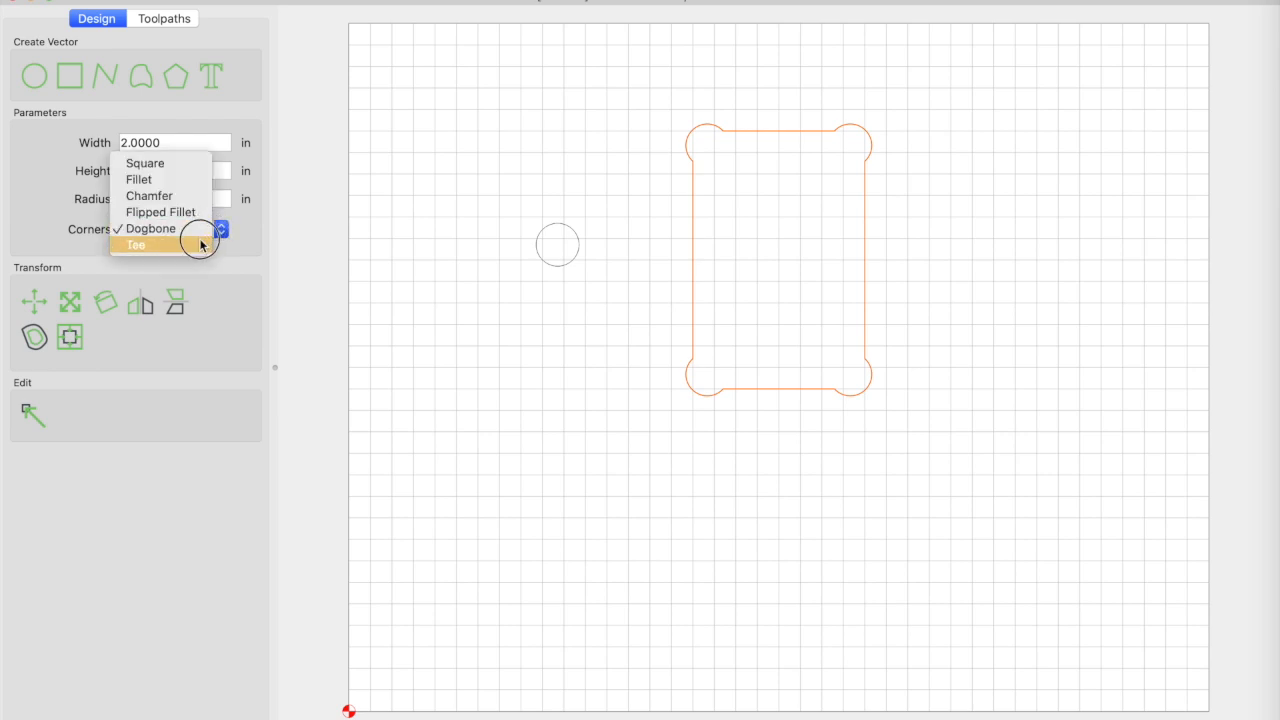
click(200, 244)
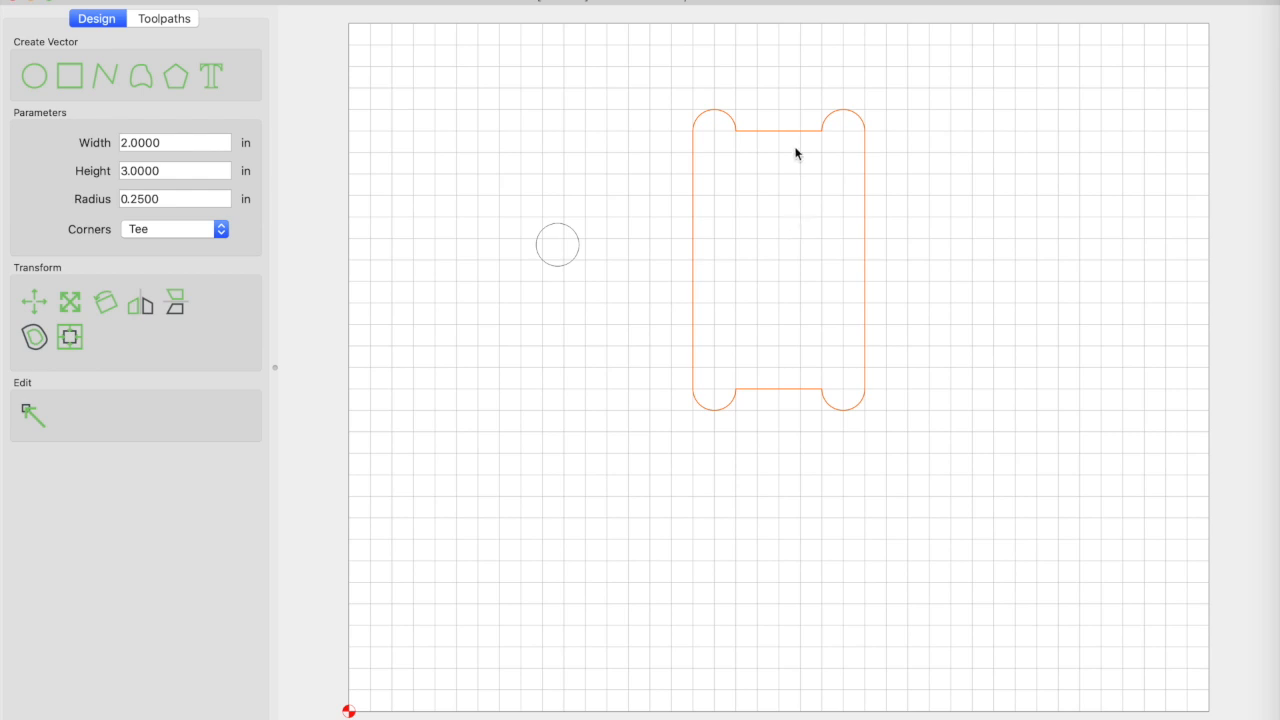
Move the rectangle about 0.5 in to the left and set its corners to Fillet.
drag(779, 131, 736, 131)
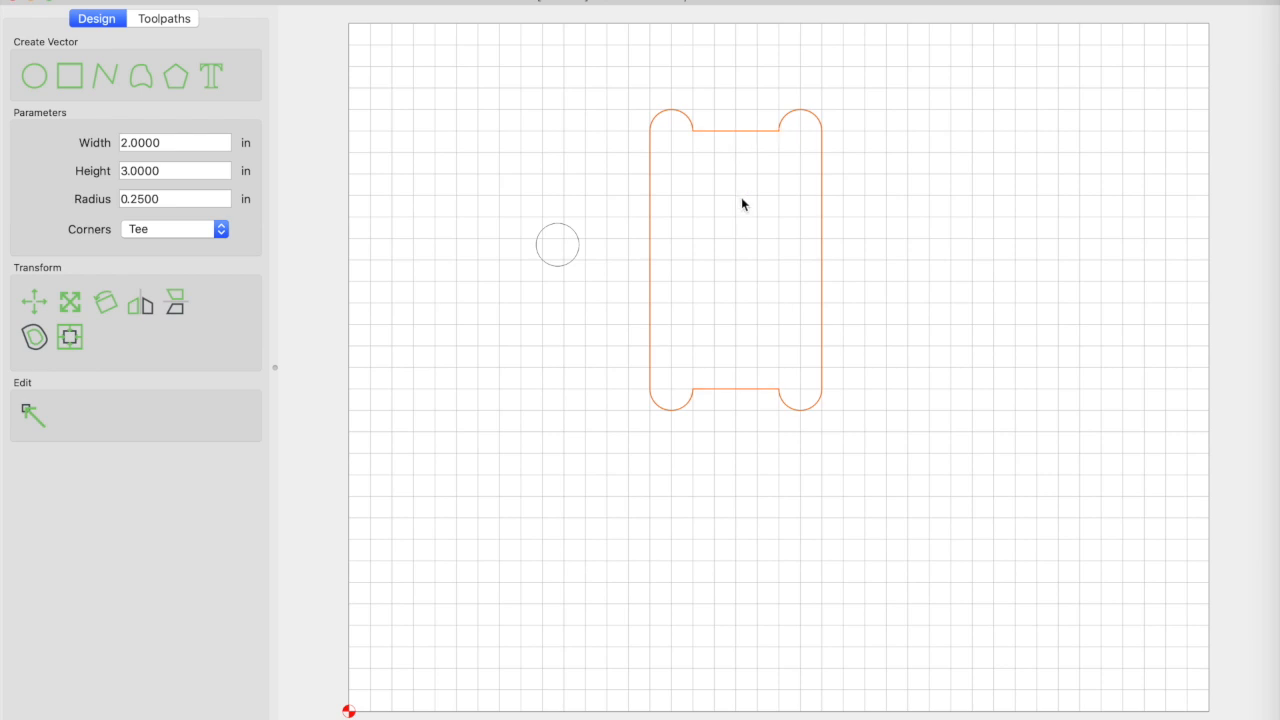
click(190, 230)
click(191, 163)
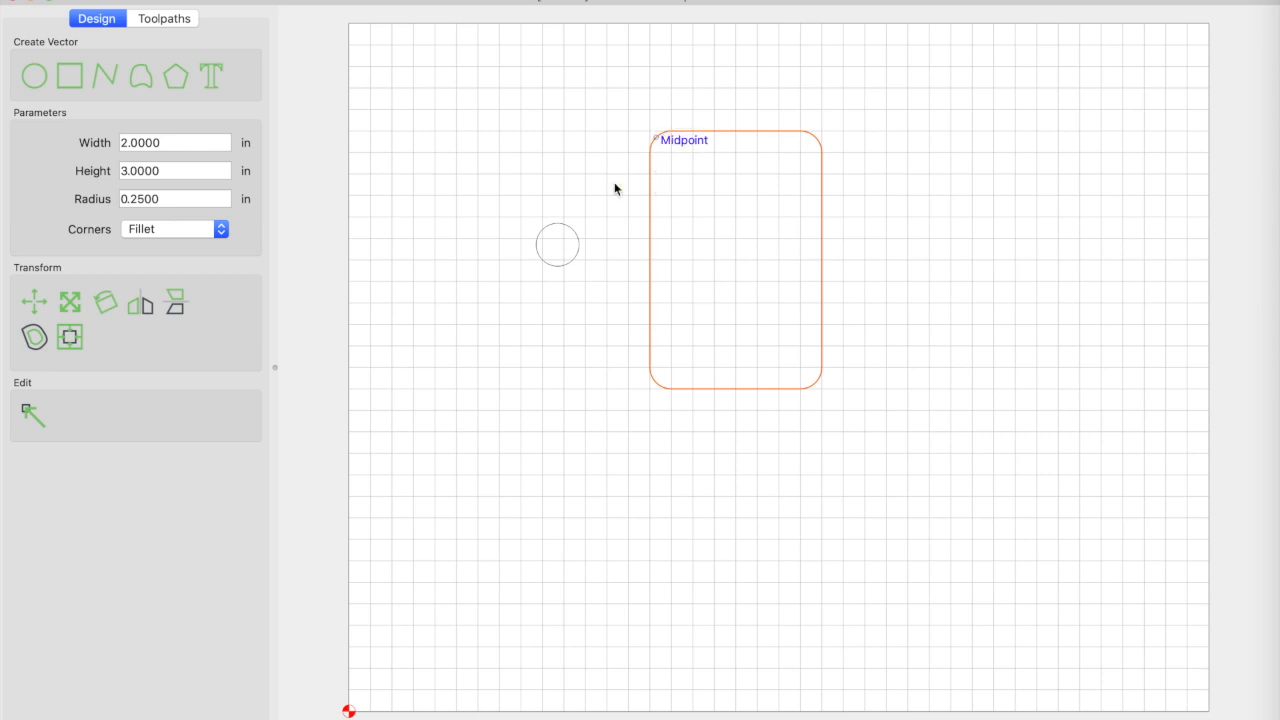
Move the circle inside the rectangle's upper-left corner and set its radius to 0.125 in.
click(564, 229)
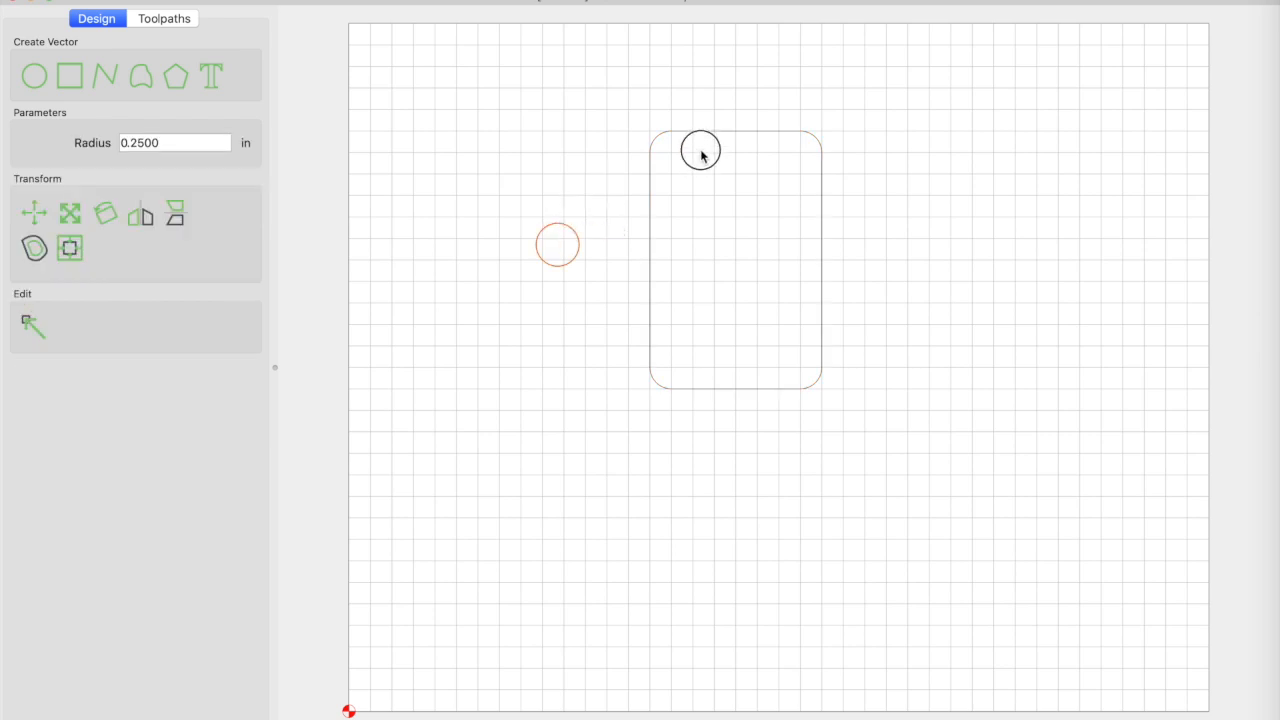
drag(566, 240, 688, 143)
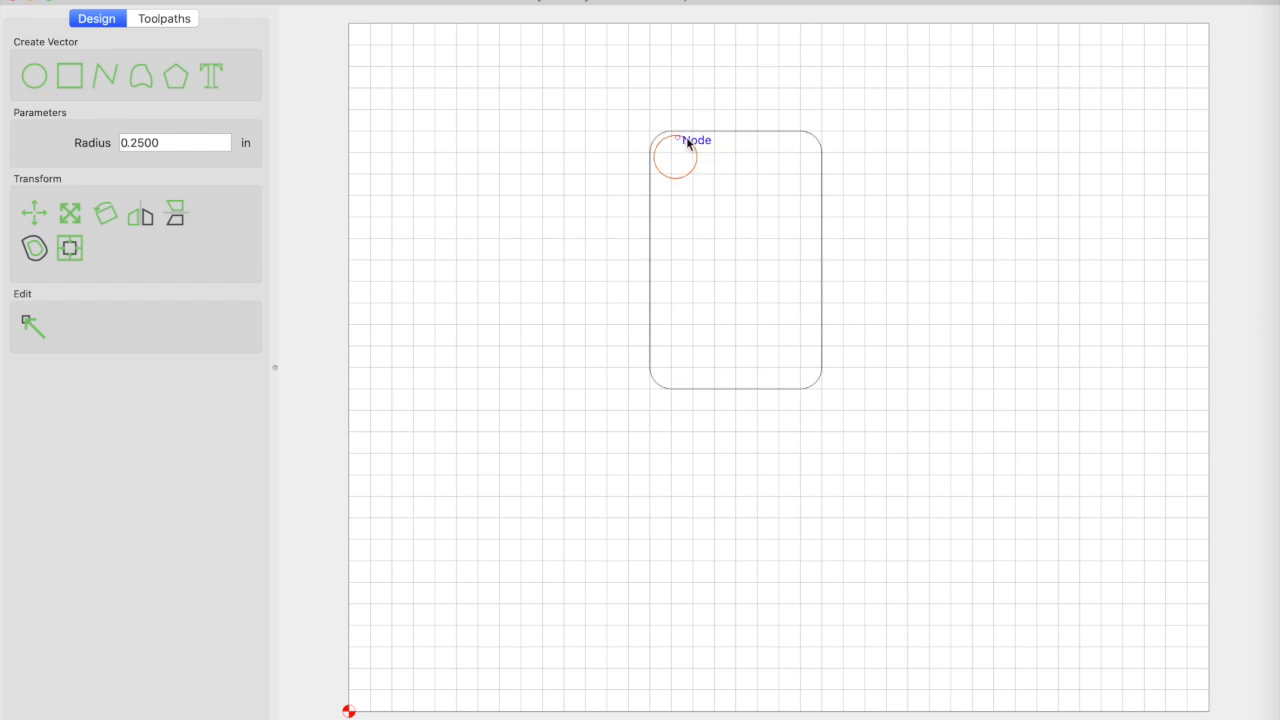
mouse_move(688, 143)
mouse_down()
mouse_move(654, 143)
mouse_move(660, 134)
mouse_move(678, 132)
mouse_move(657, 177)
mouse_move(665, 142)
mouse_move(685, 180)
mouse_move(675, 152)
mouse_move(676, 164)
mouse_move(697, 151)
mouse_move(673, 162)
mouse_up()
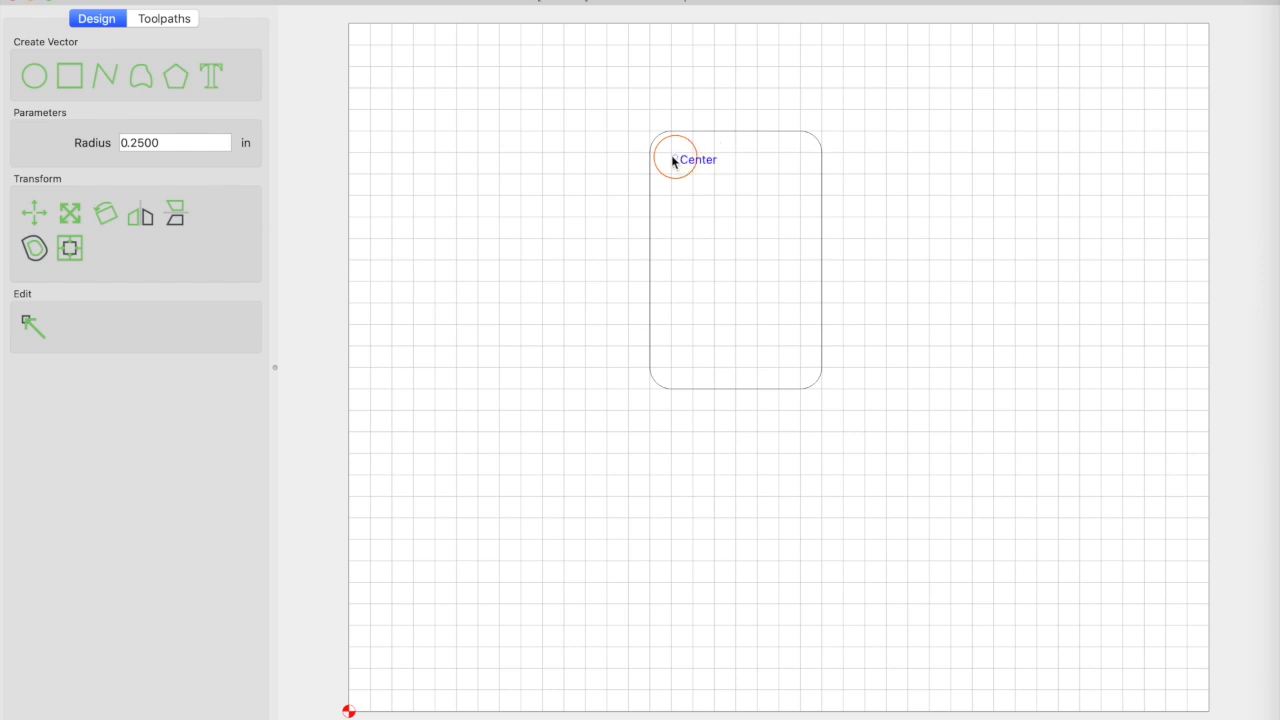
double_click(140, 141)
text(12)
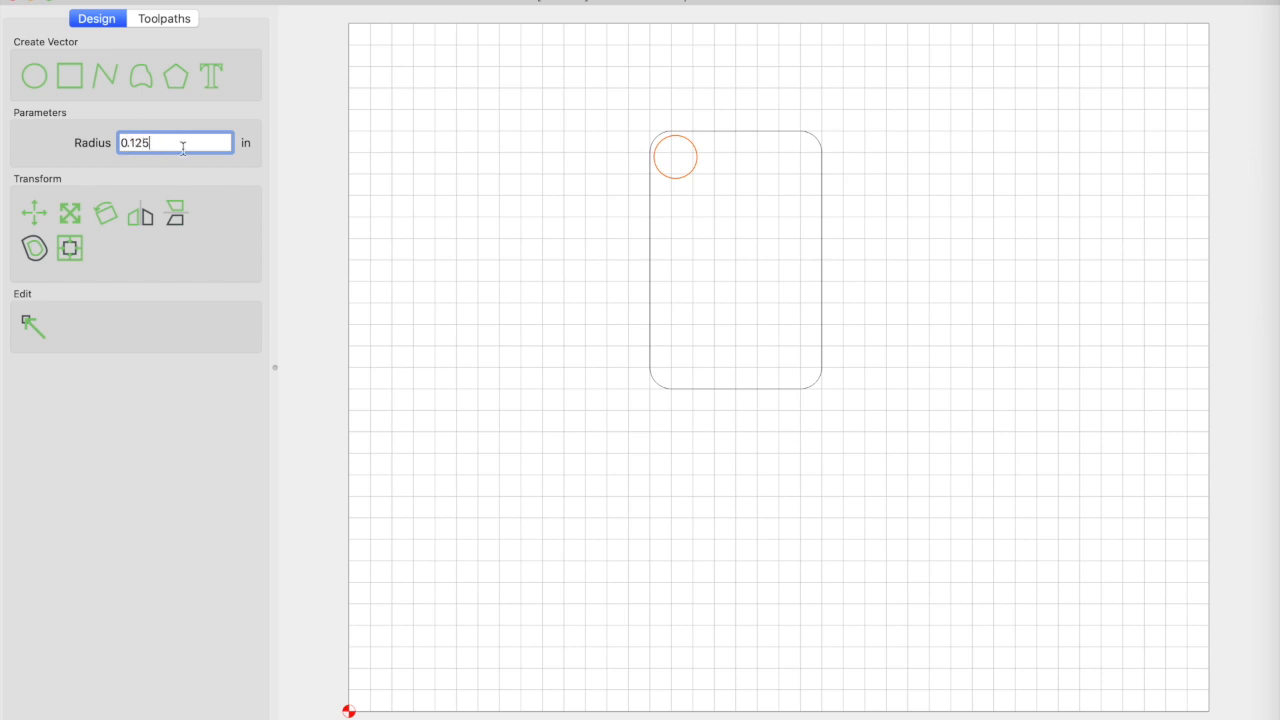
key(Return)
Create a six-sided polygon of about 1.41 in radius and shift it left, clear of the rounded rectangle.
click(176, 78)
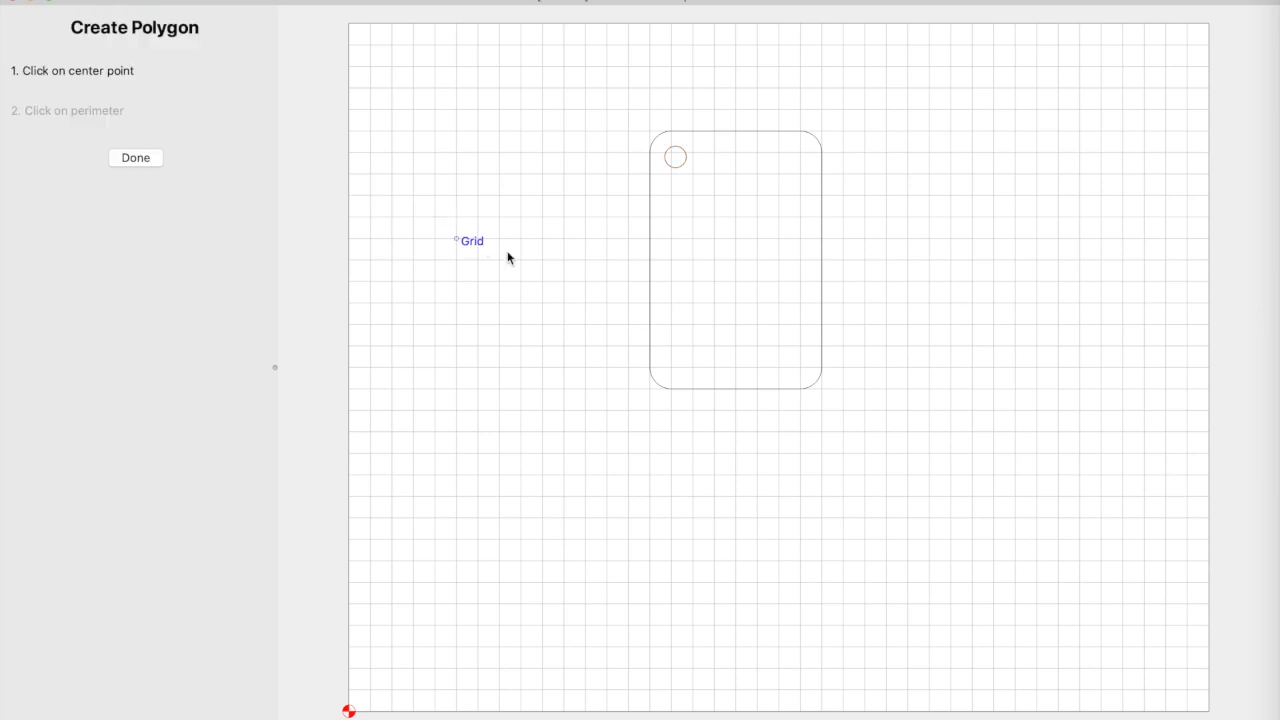
click(536, 262)
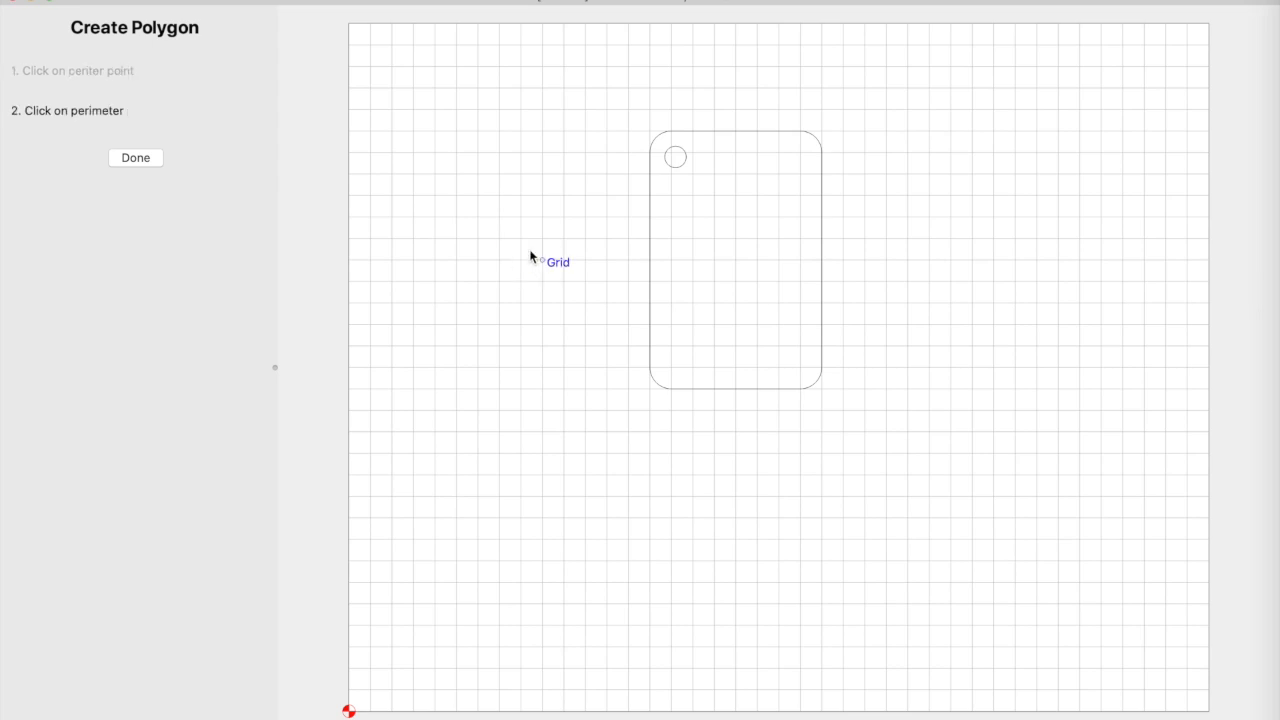
click(456, 176)
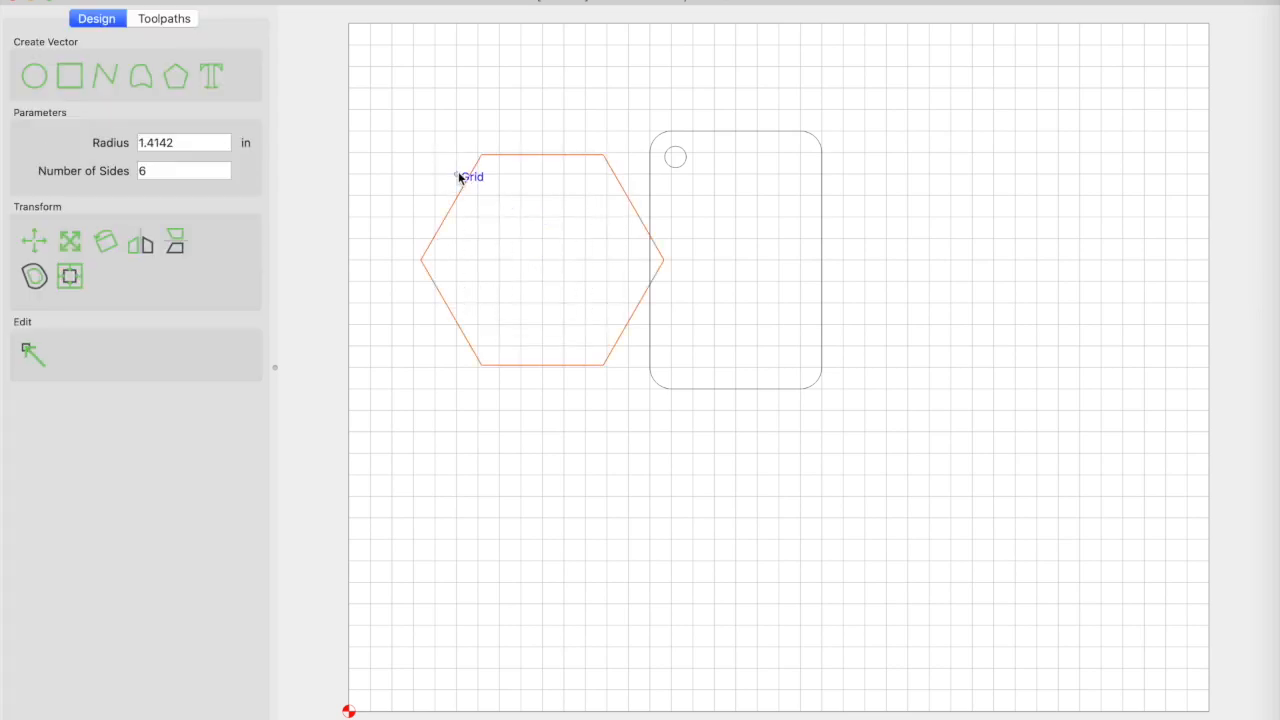
drag(557, 151, 506, 163)
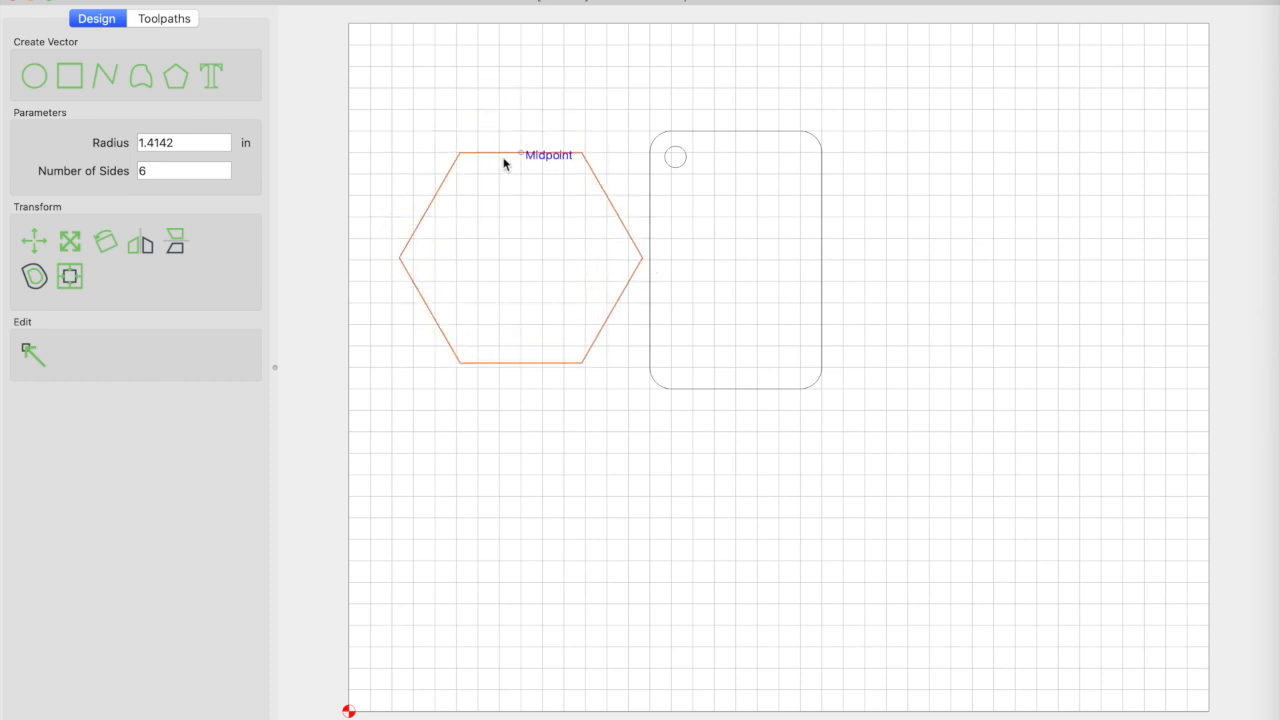
Try the polygon with 3 sides and with 4 sides.
click(138, 171)
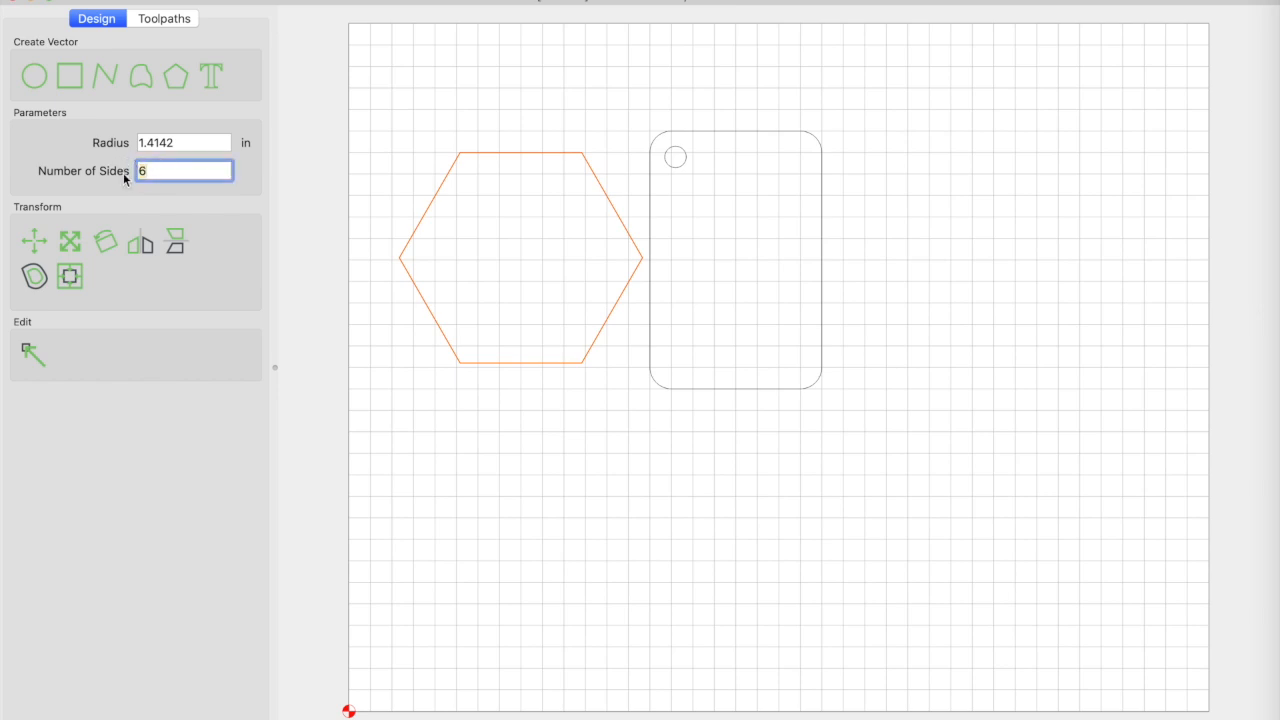
text(3)
click(192, 143)
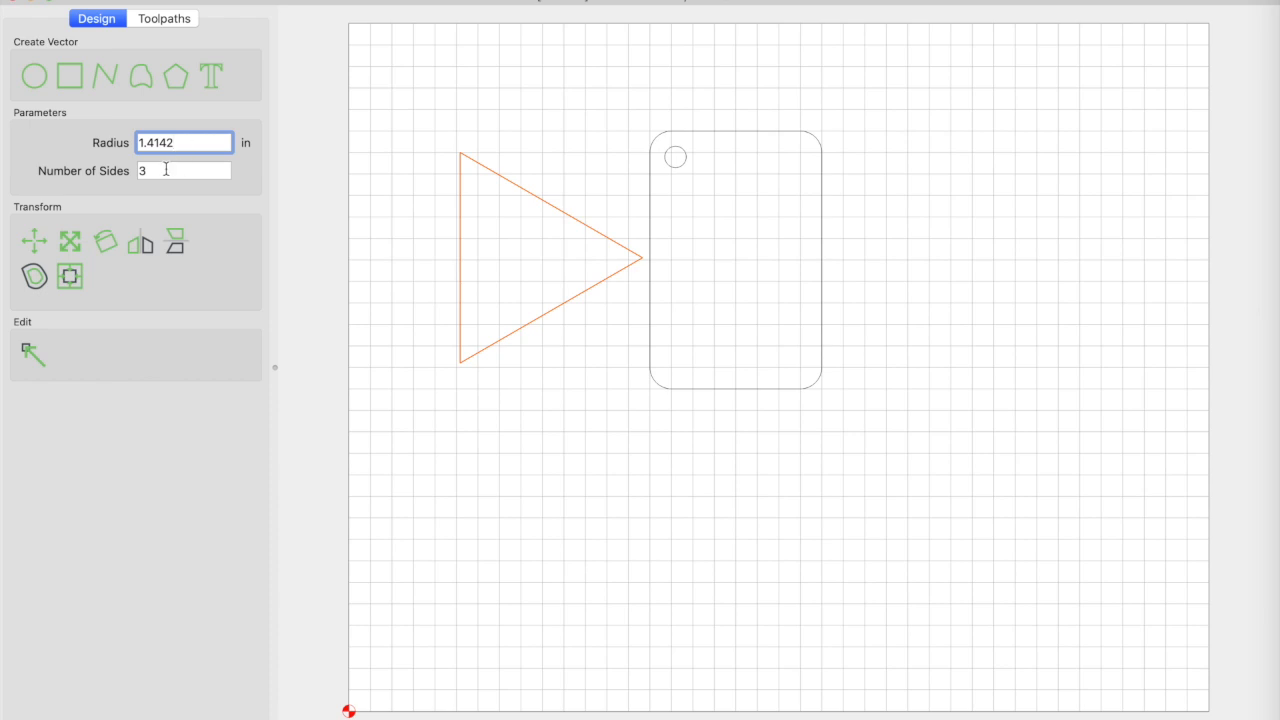
click(155, 171)
text(4)
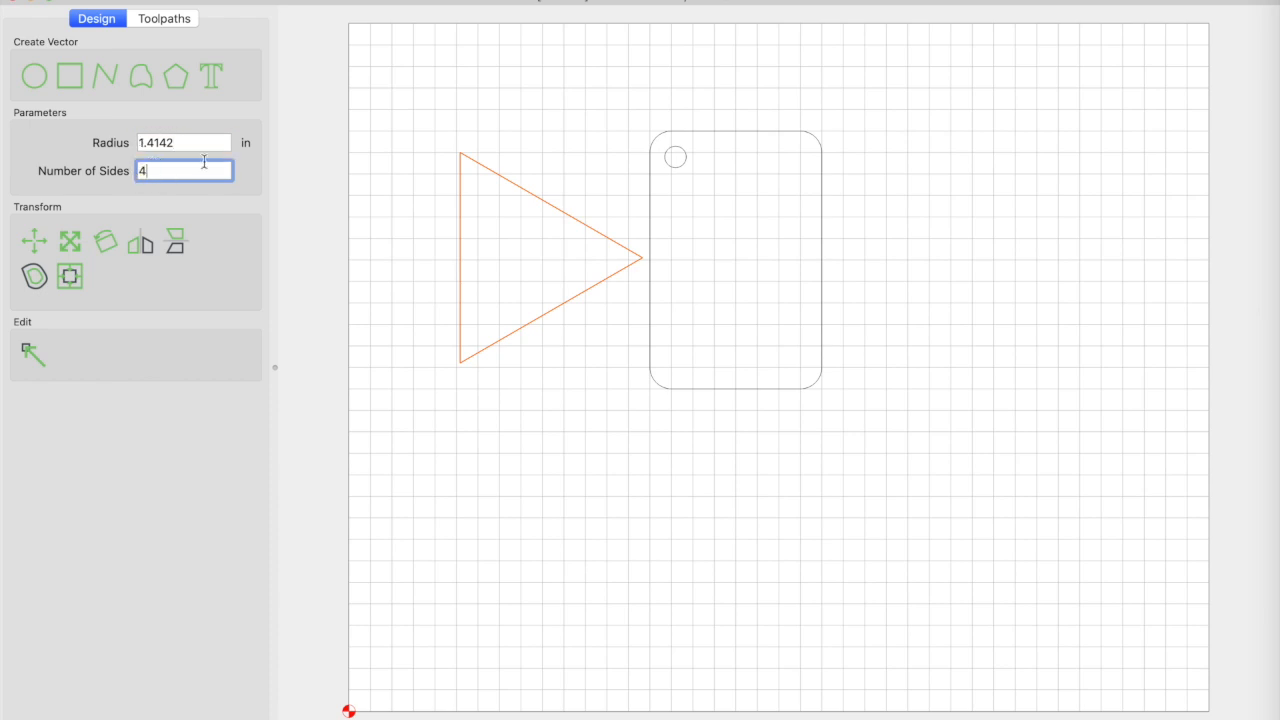
click(197, 143)
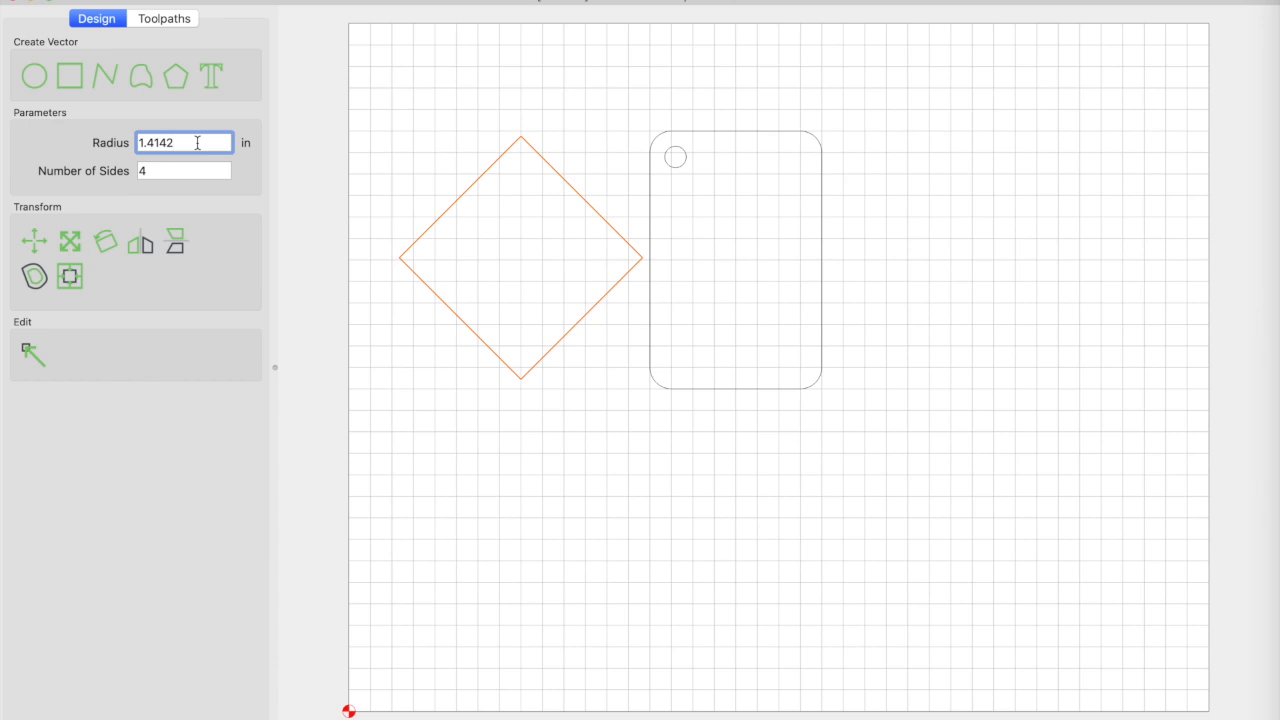
Set the polygon's number of sides to 8 and move it about 0.25 in further left.
click(128, 172)
text(8)
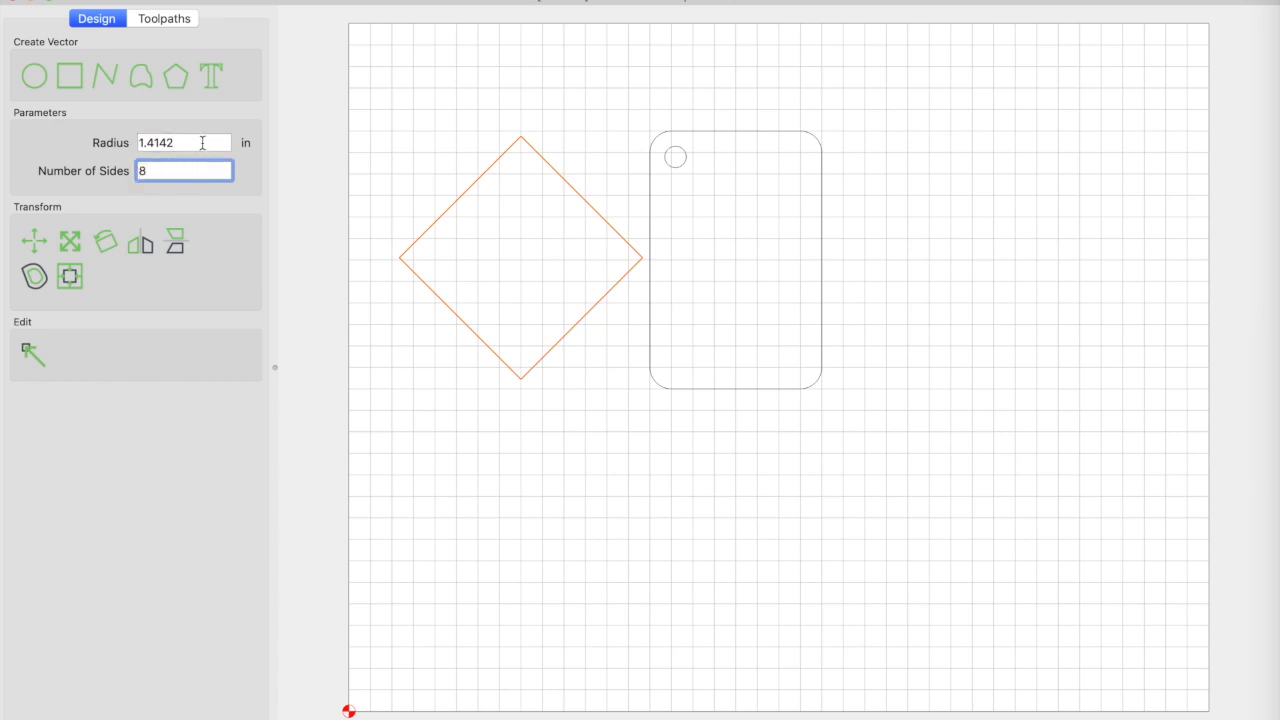
click(202, 143)
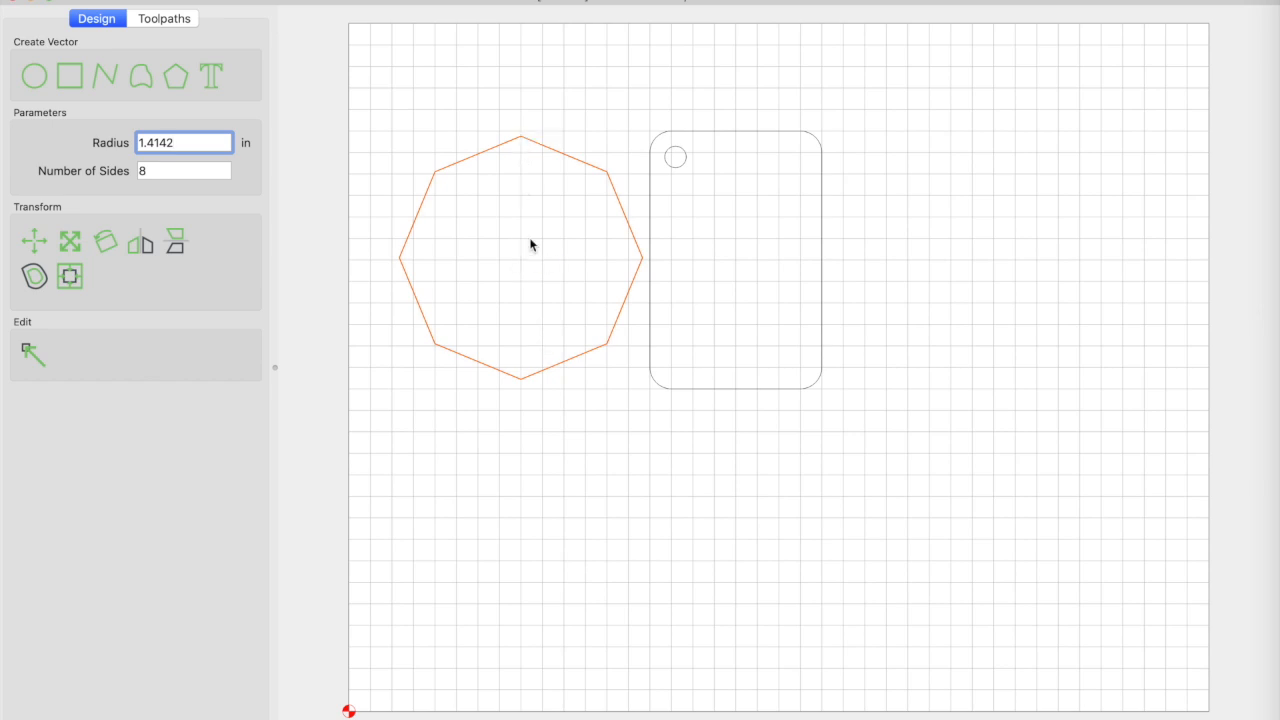
drag(484, 152, 457, 156)
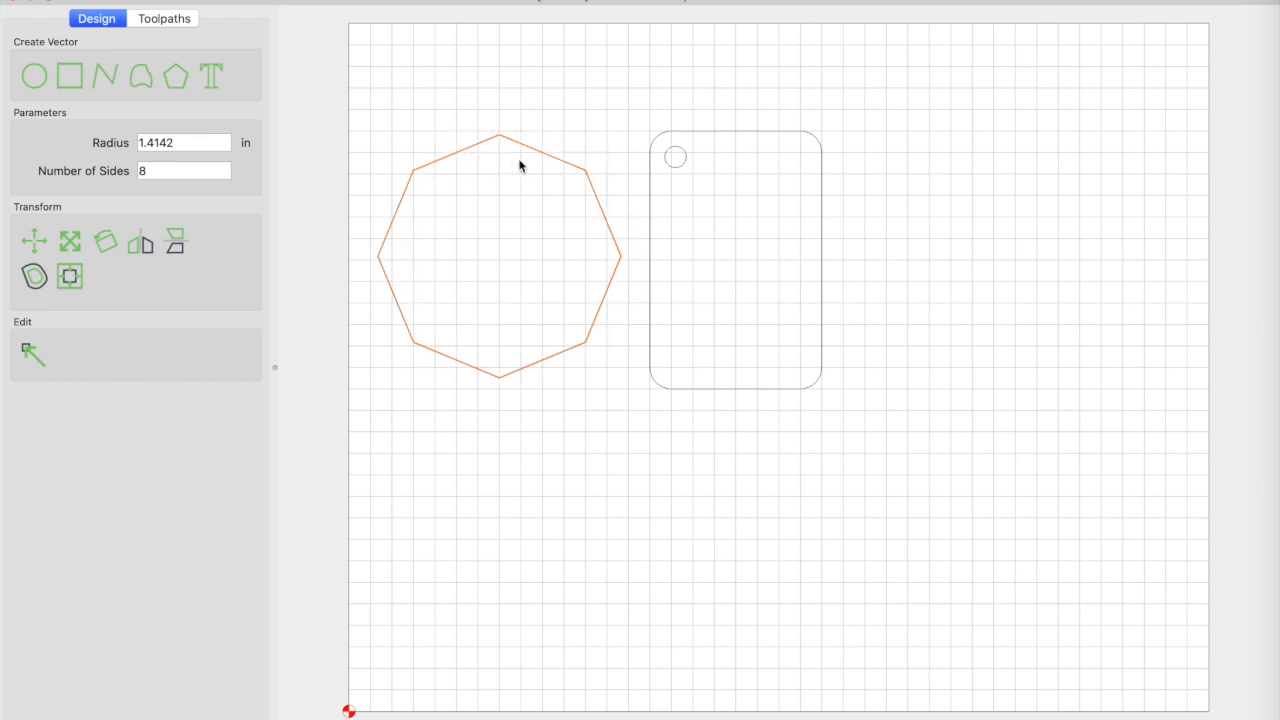
Create a text vector and place it to the right of the rounded rectangle.
click(210, 77)
click(211, 80)
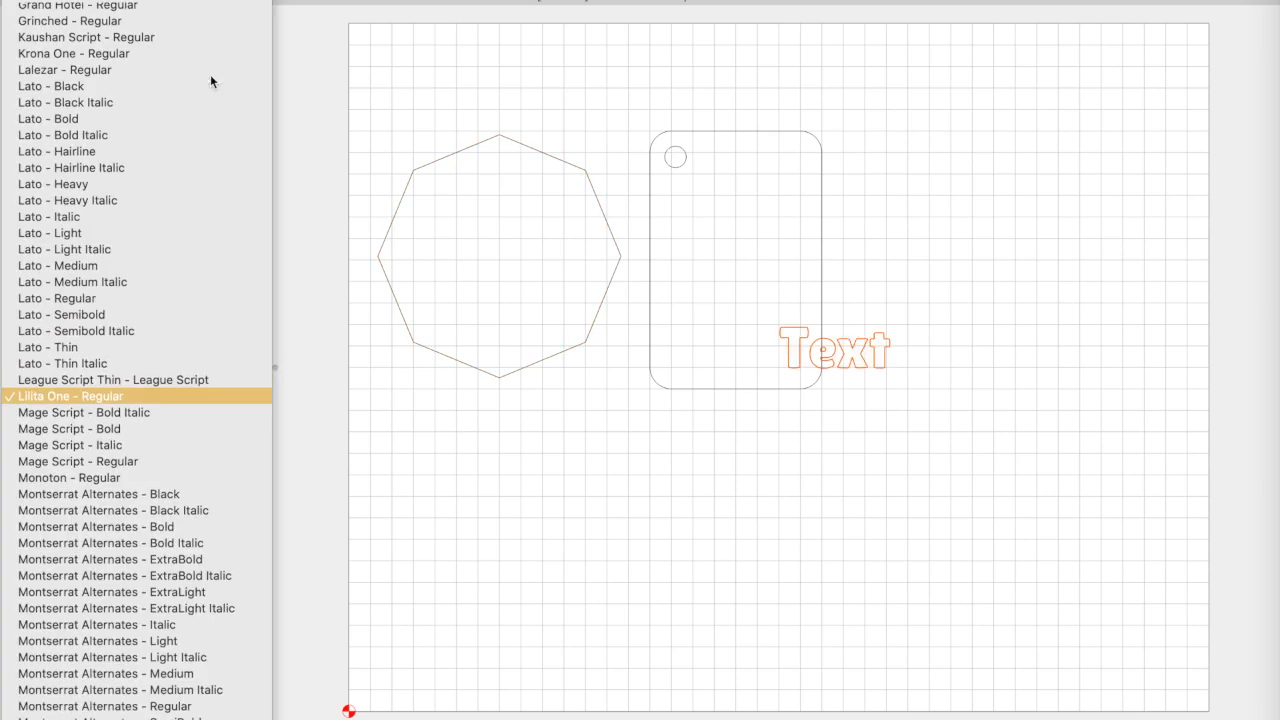
click(858, 352)
drag(871, 370, 1019, 270)
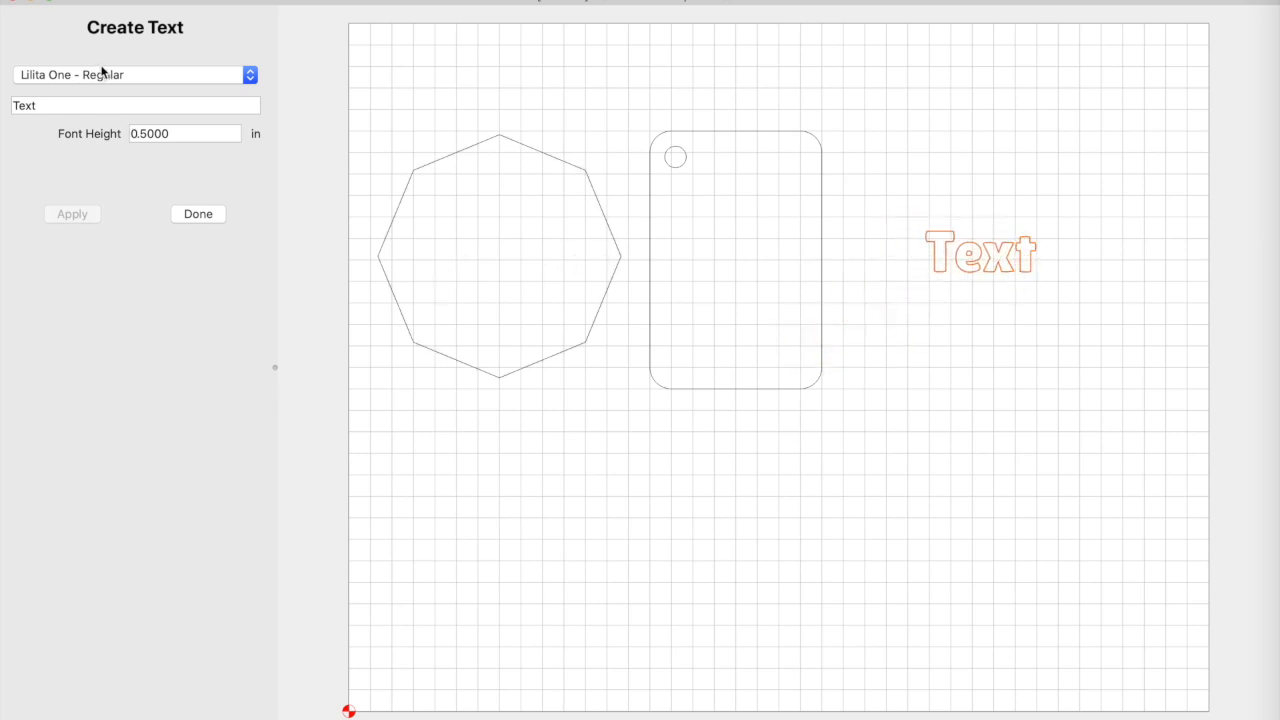
Change the text vector's wording to "Hello" and set its font height to 0.75 in.
click(142, 75)
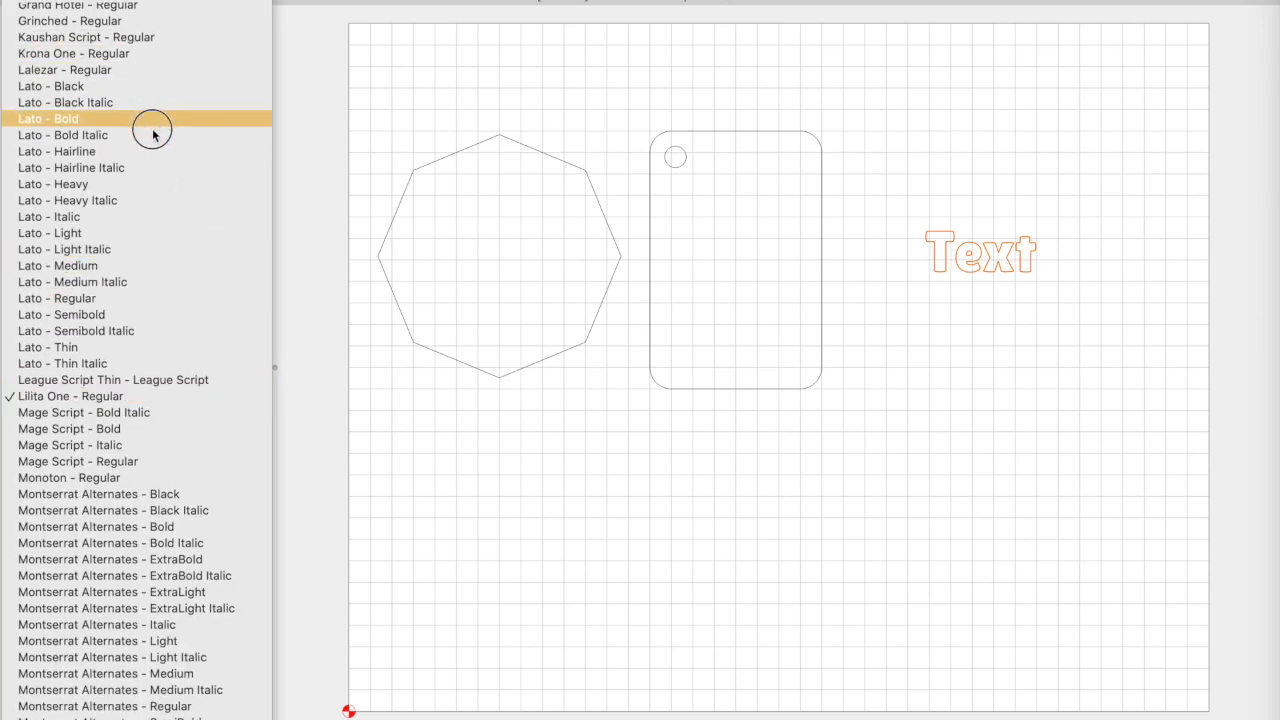
click(310, 130)
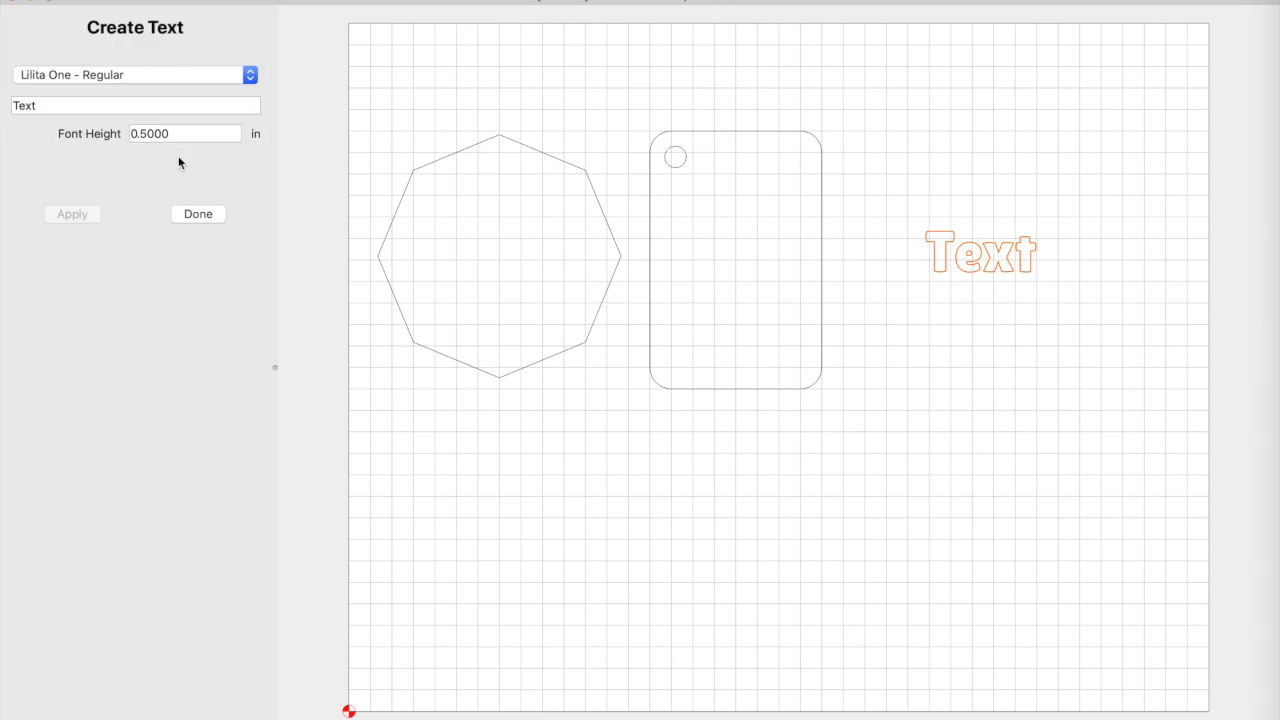
double_click(86, 110)
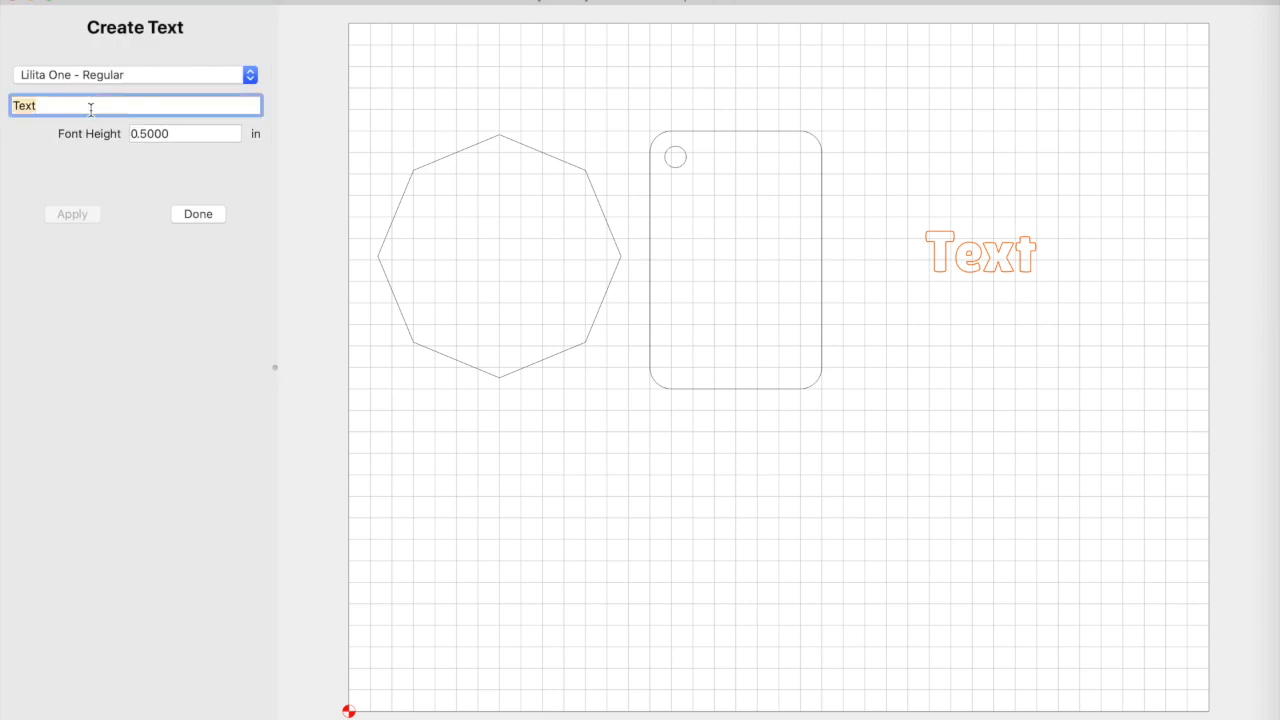
text(Hellow)
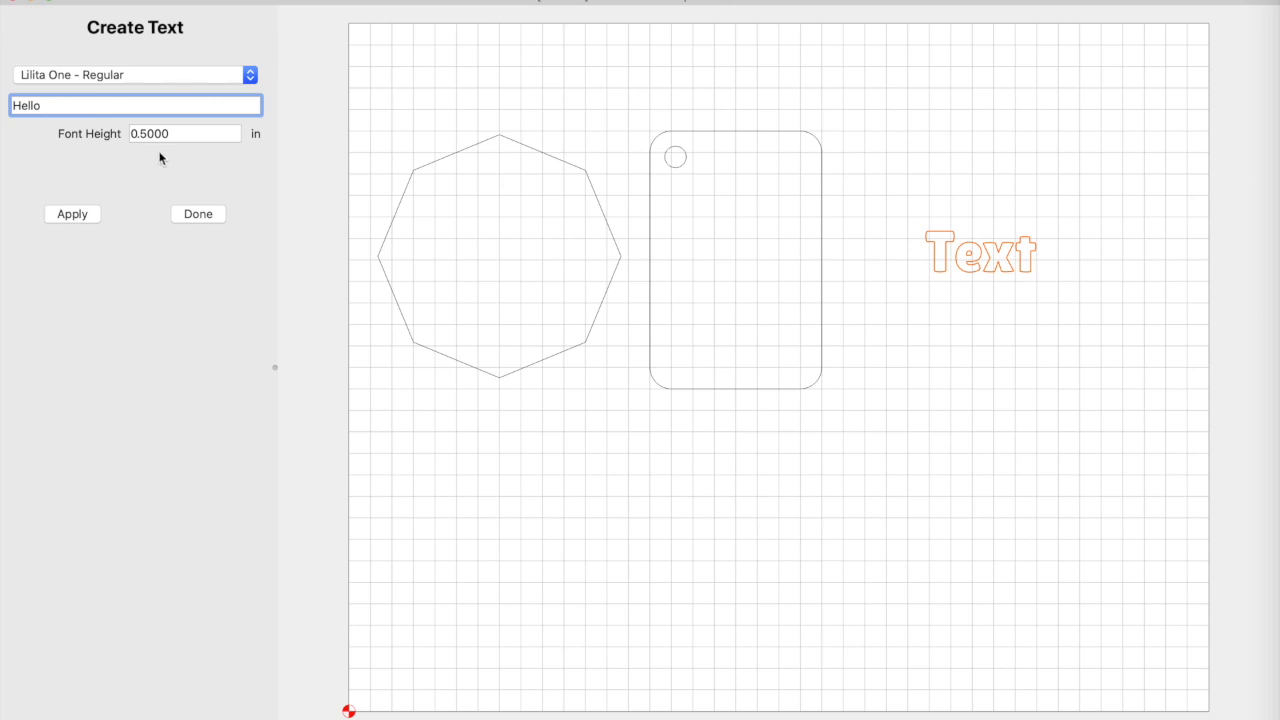
double_click(142, 134)
text(0.75)
click(72, 214)
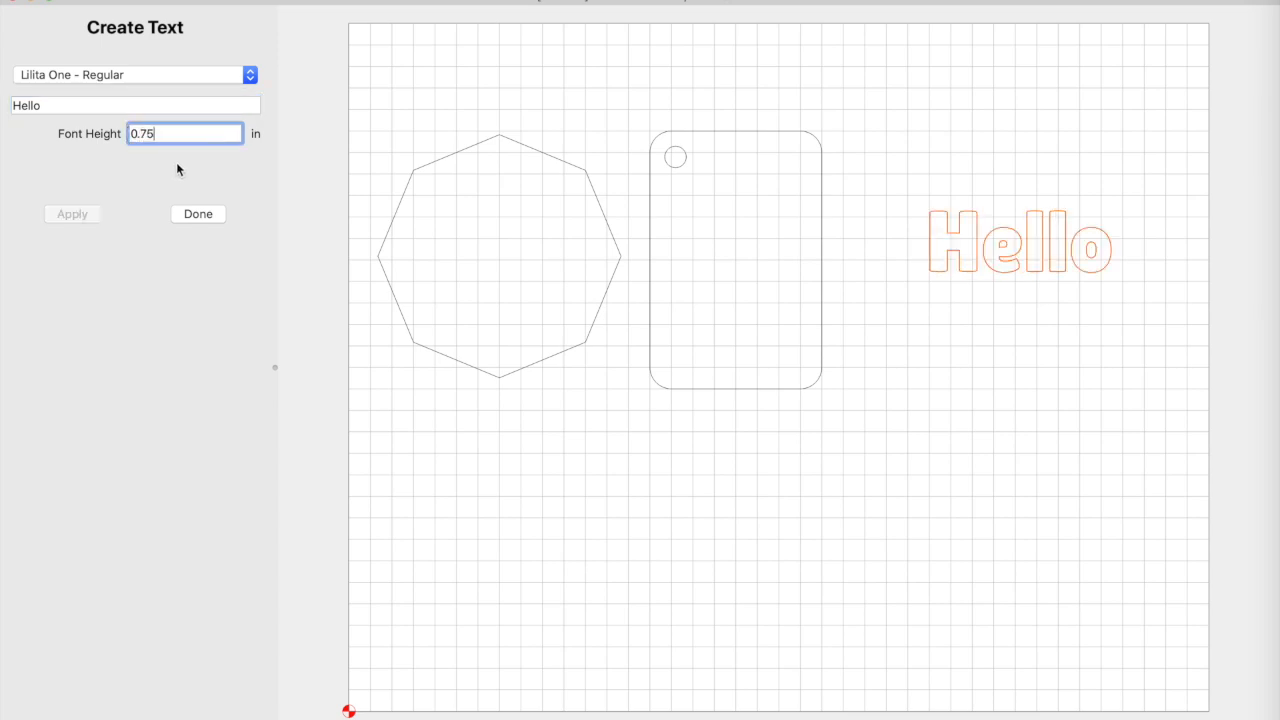
Browse the list of fonts available for the Hello text, from the 1CamBam Stick fonts to the Hiragino fonts.
click(229, 72)
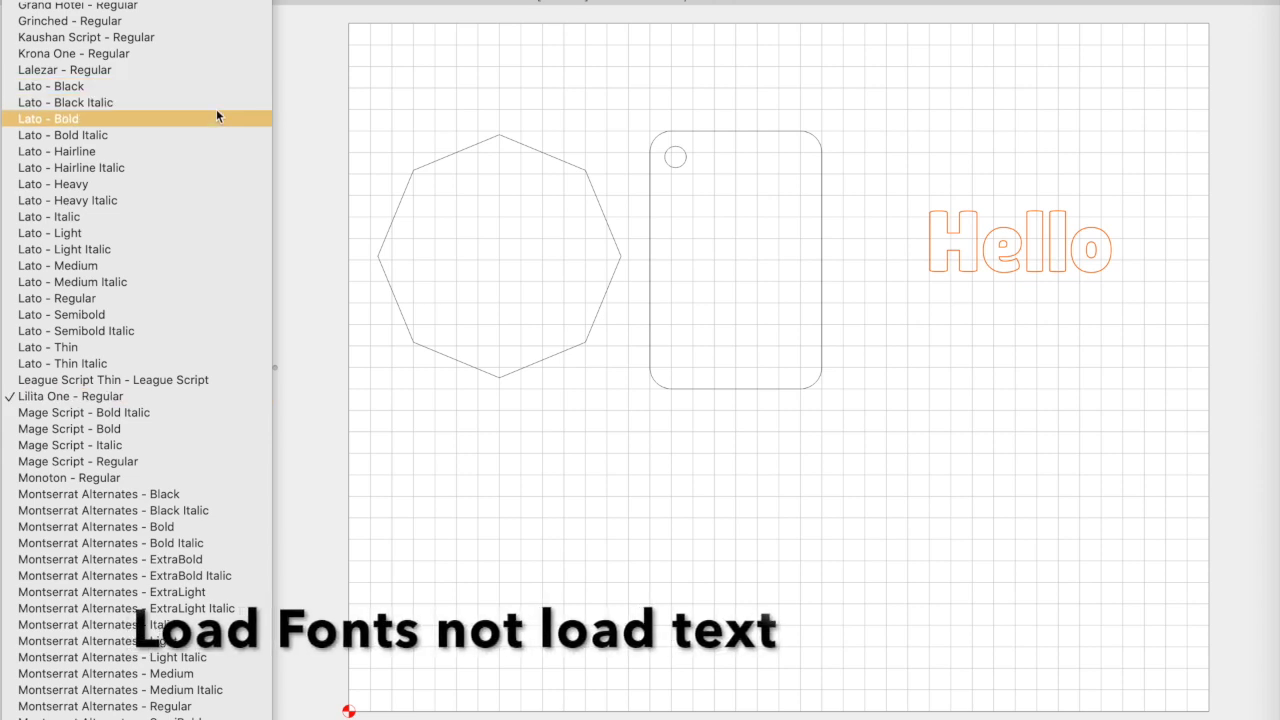
scroll(202, 155, up, 10)
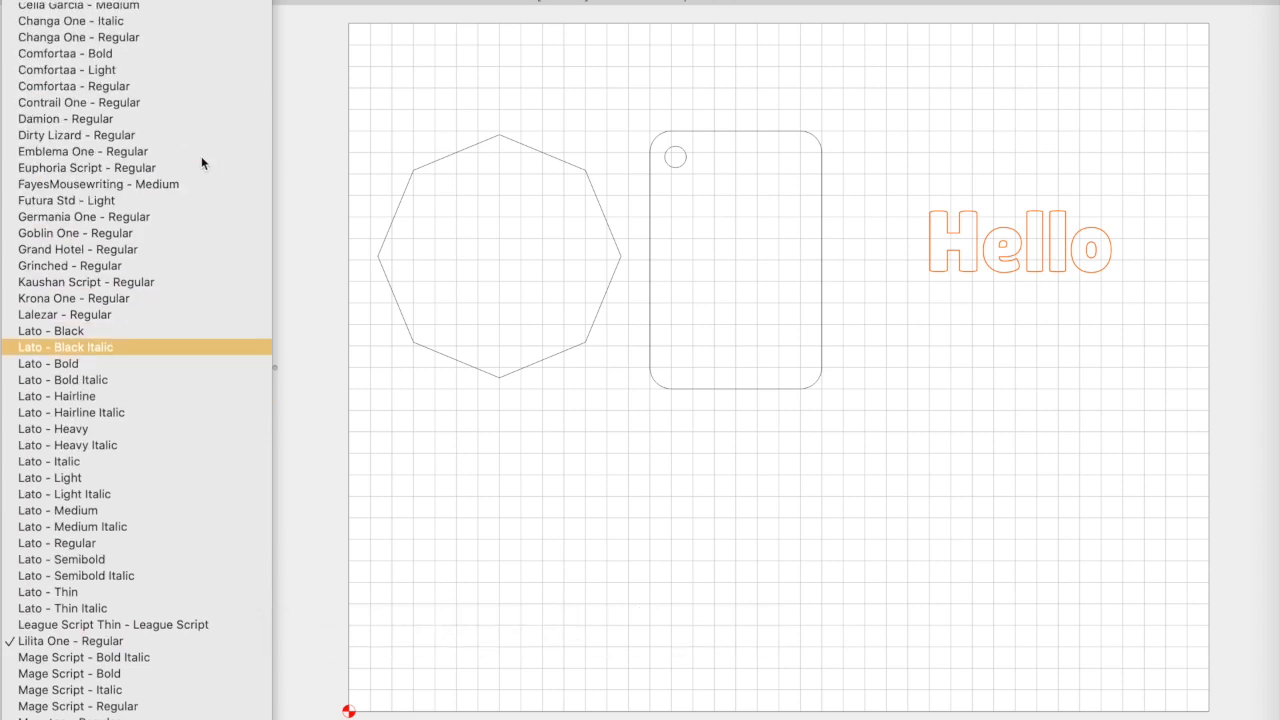
scroll(201, 160, up, 7)
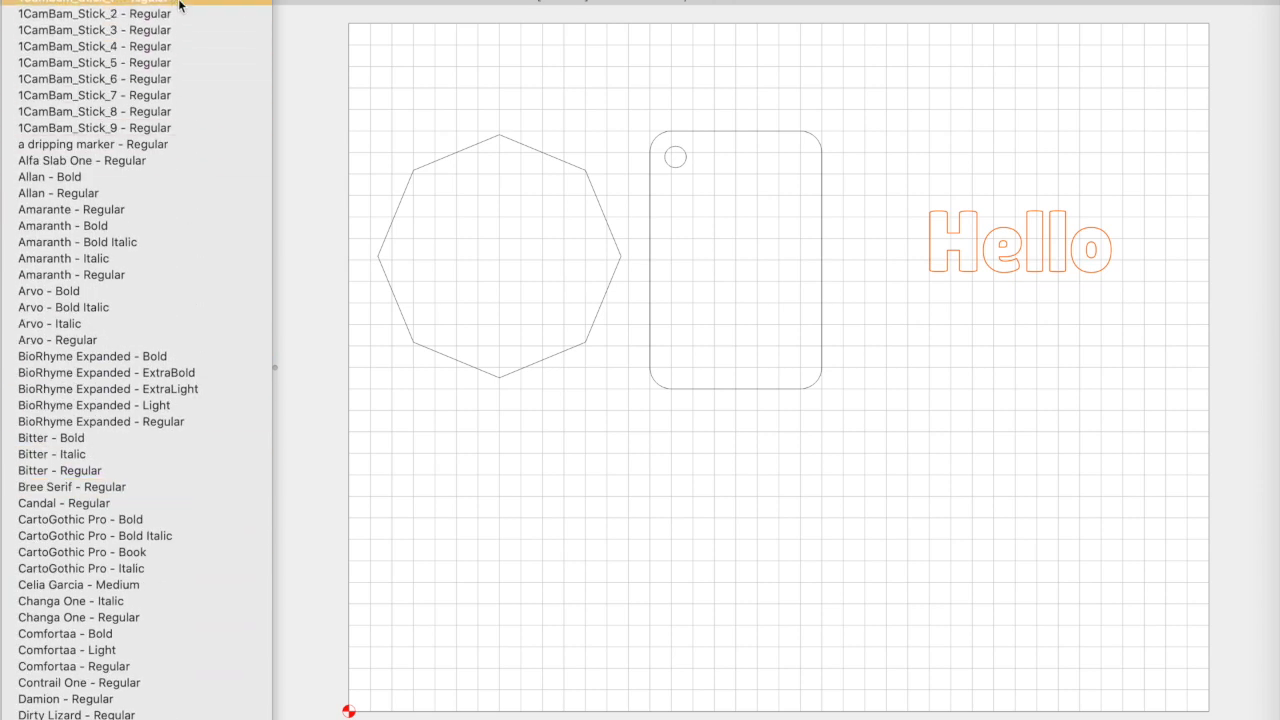
scroll(177, 155, down, 9)
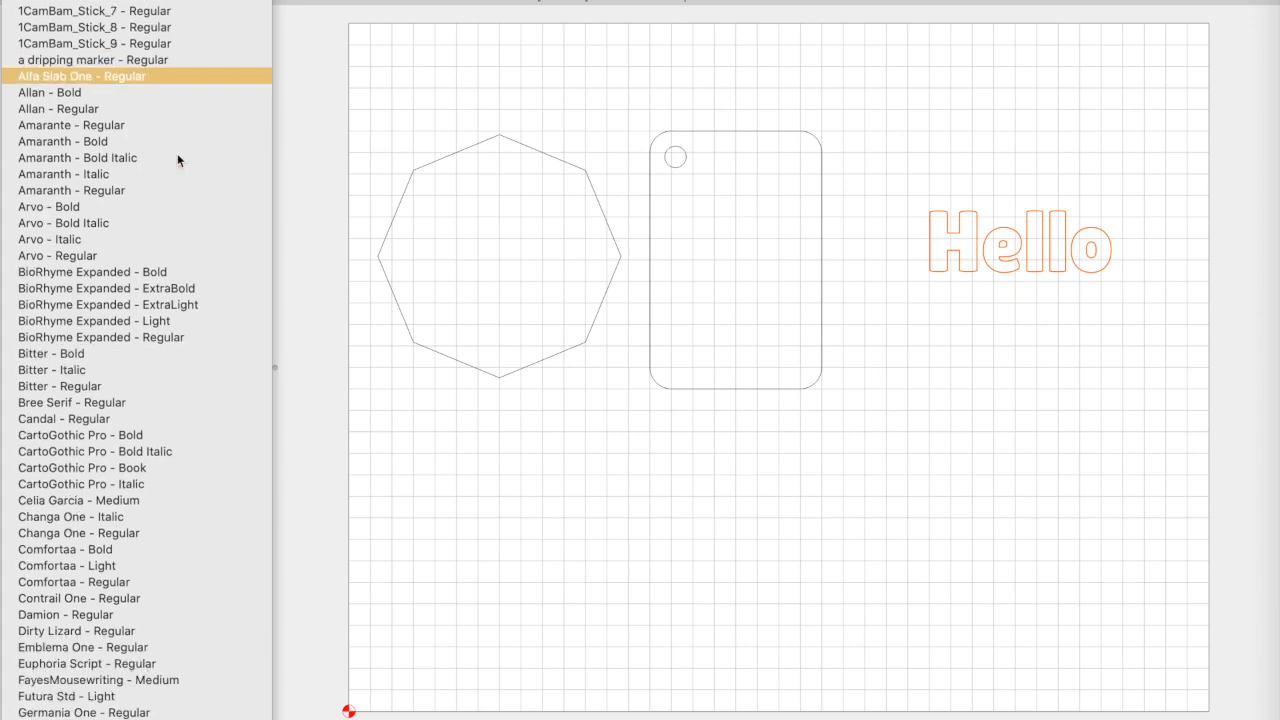
scroll(177, 157, down, 17)
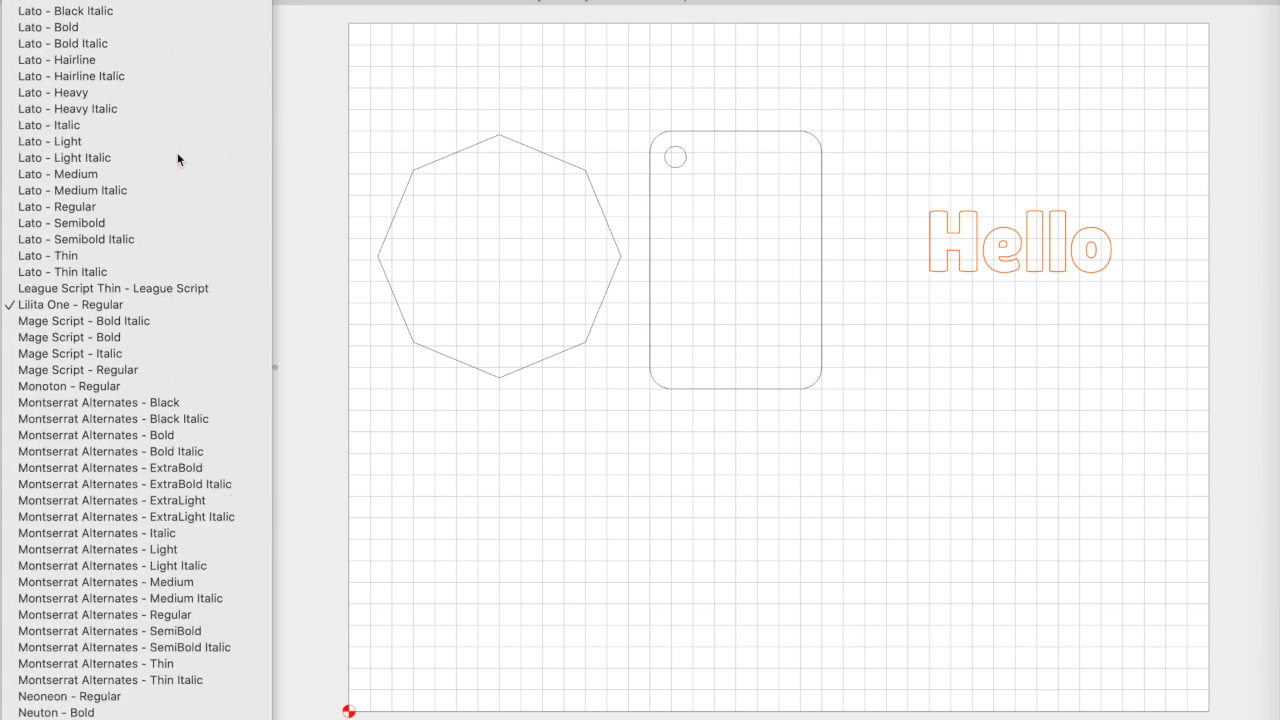
scroll(177, 158, down, 20)
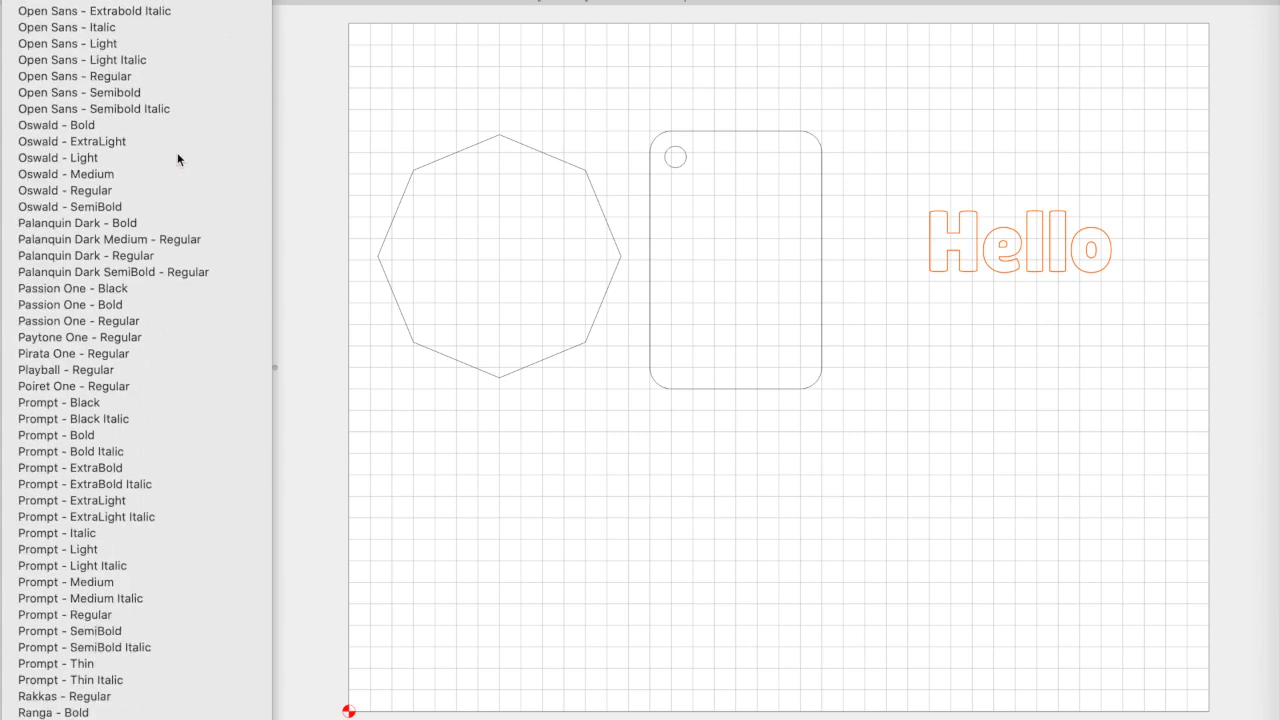
scroll(176, 152, down, 8)
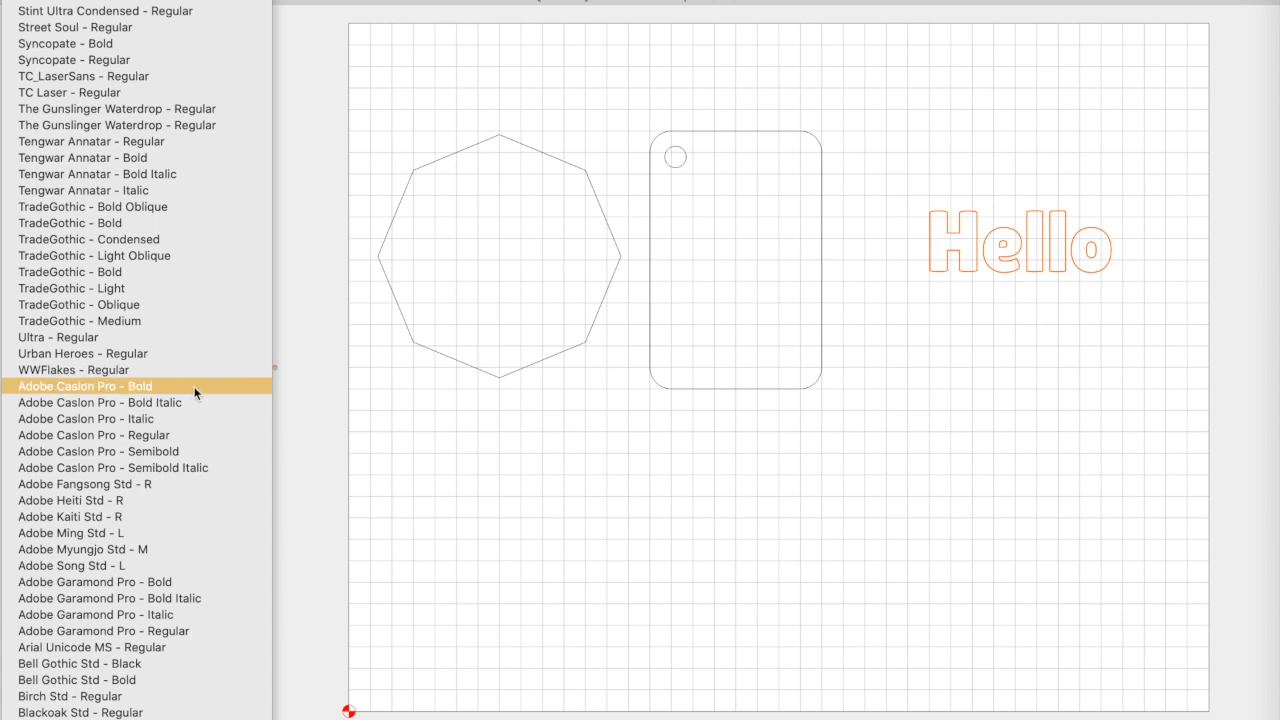
scroll(194, 386, down, 2)
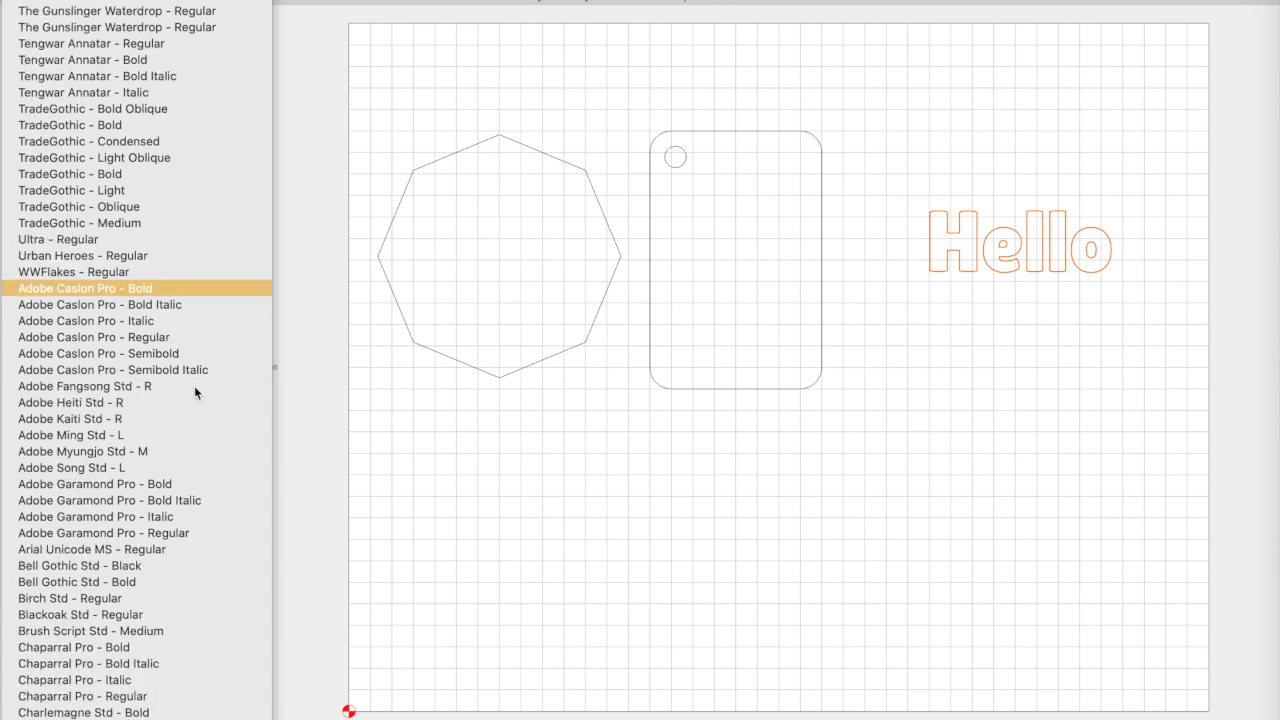
scroll(167, 388, down, 12)
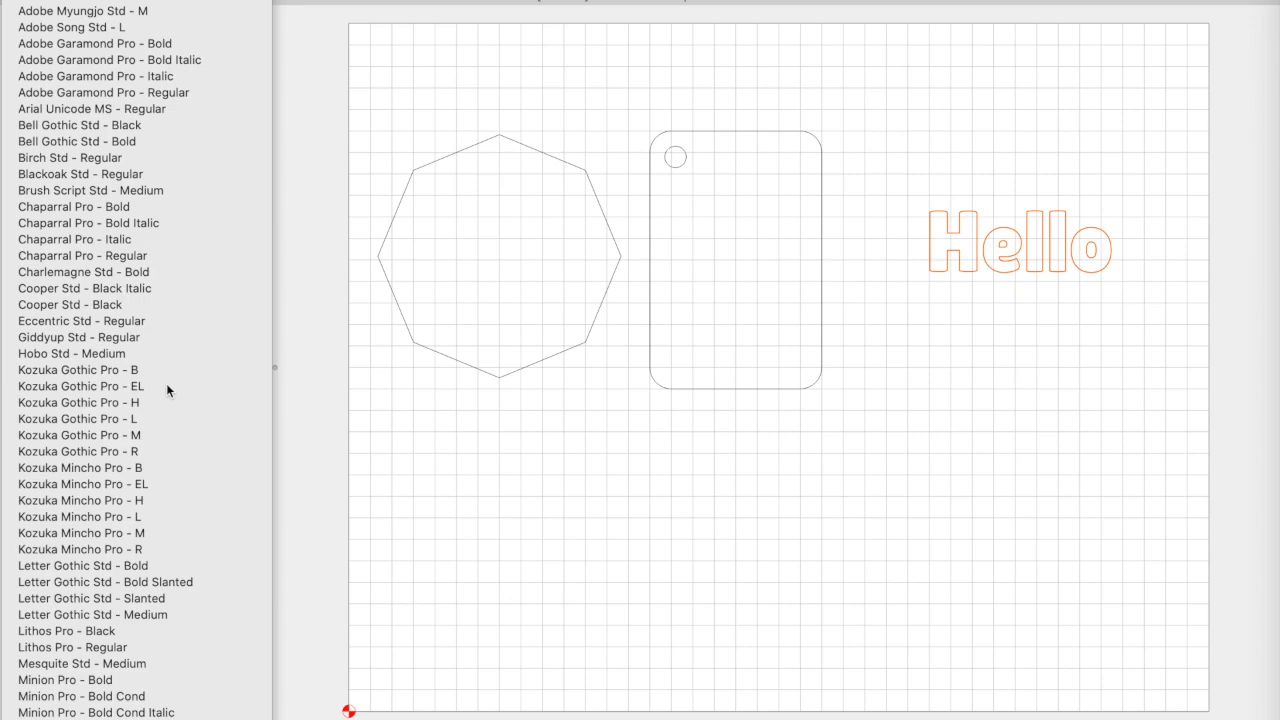
scroll(167, 388, down, 14)
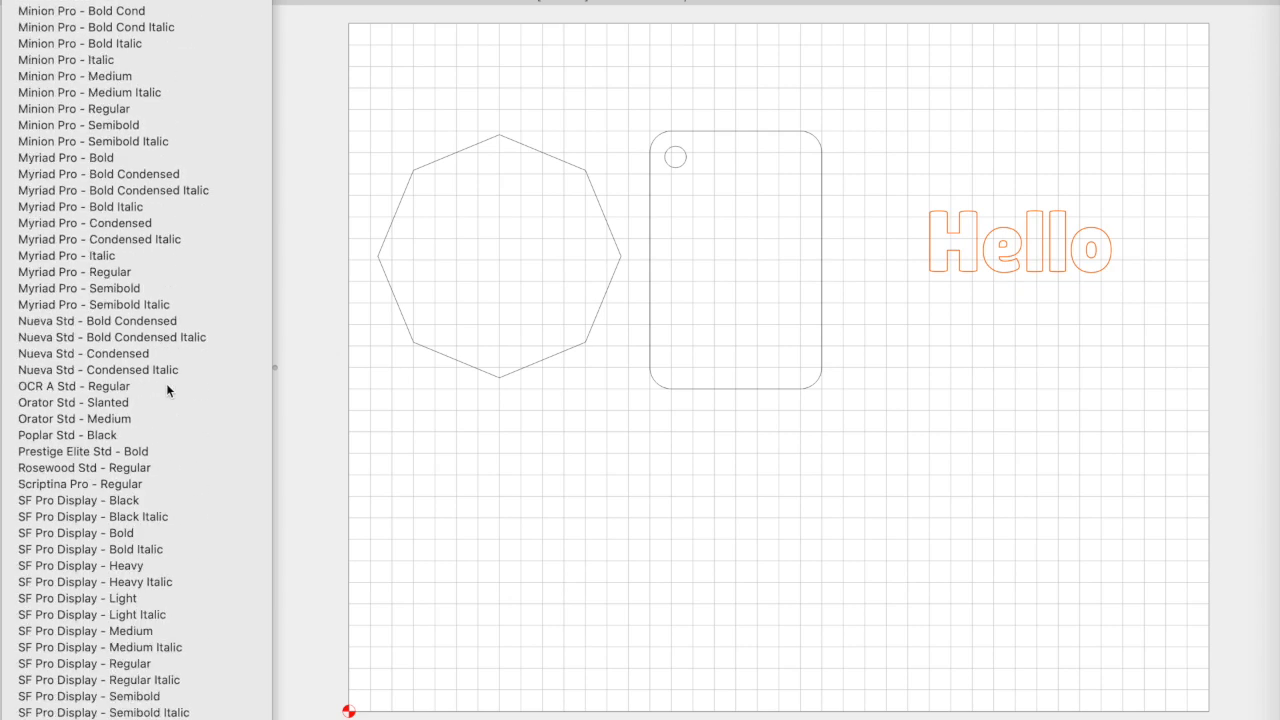
scroll(166, 388, down, 16)
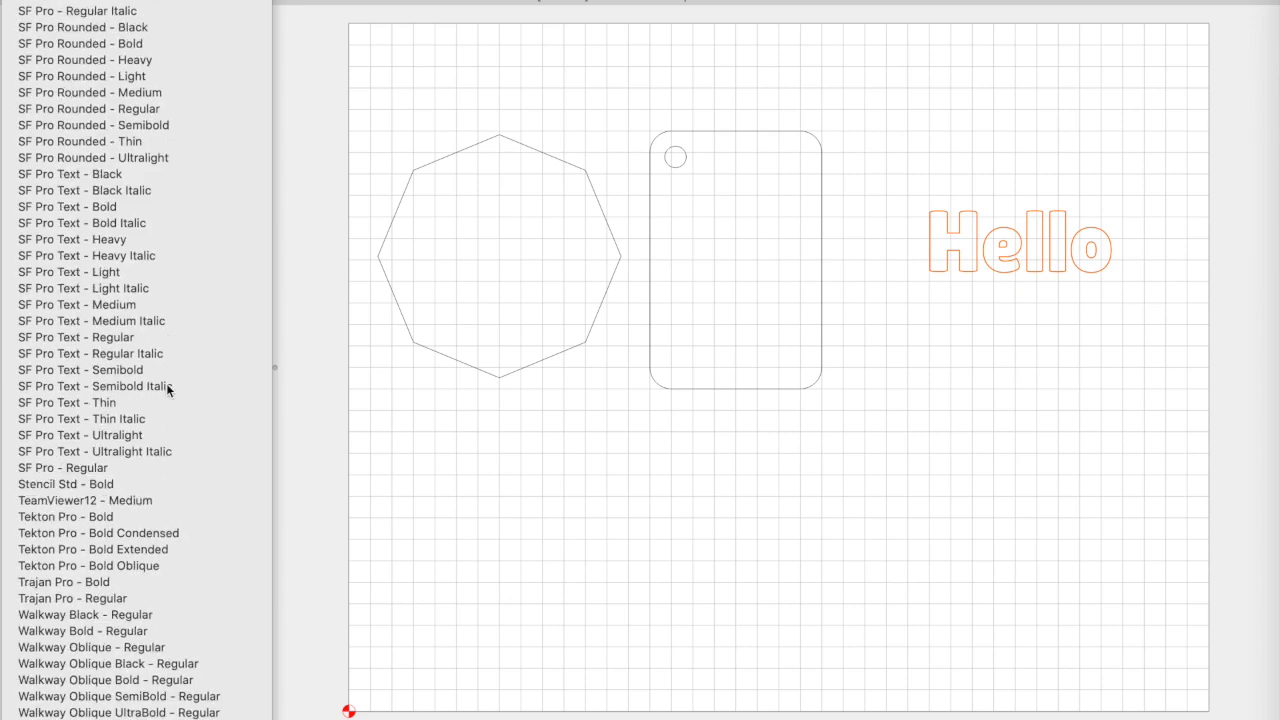
scroll(166, 383, down, 5)
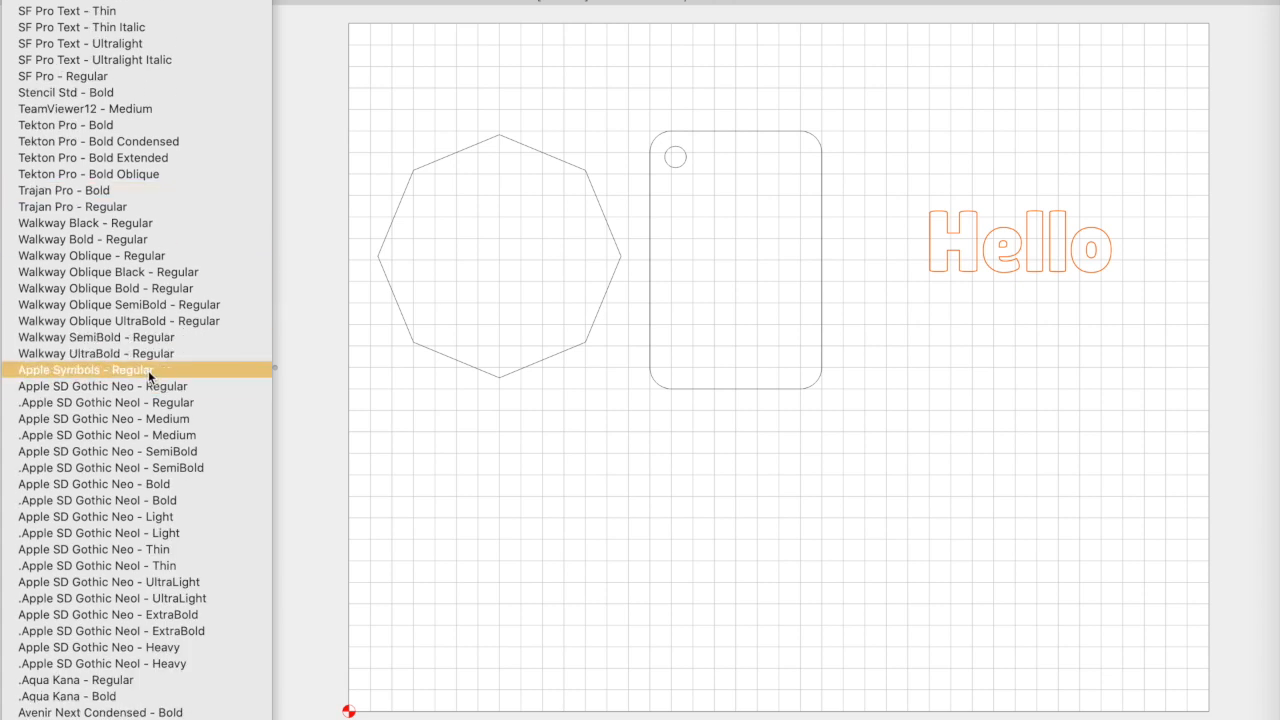
scroll(148, 370, down, 12)
scroll(147, 370, down, 16)
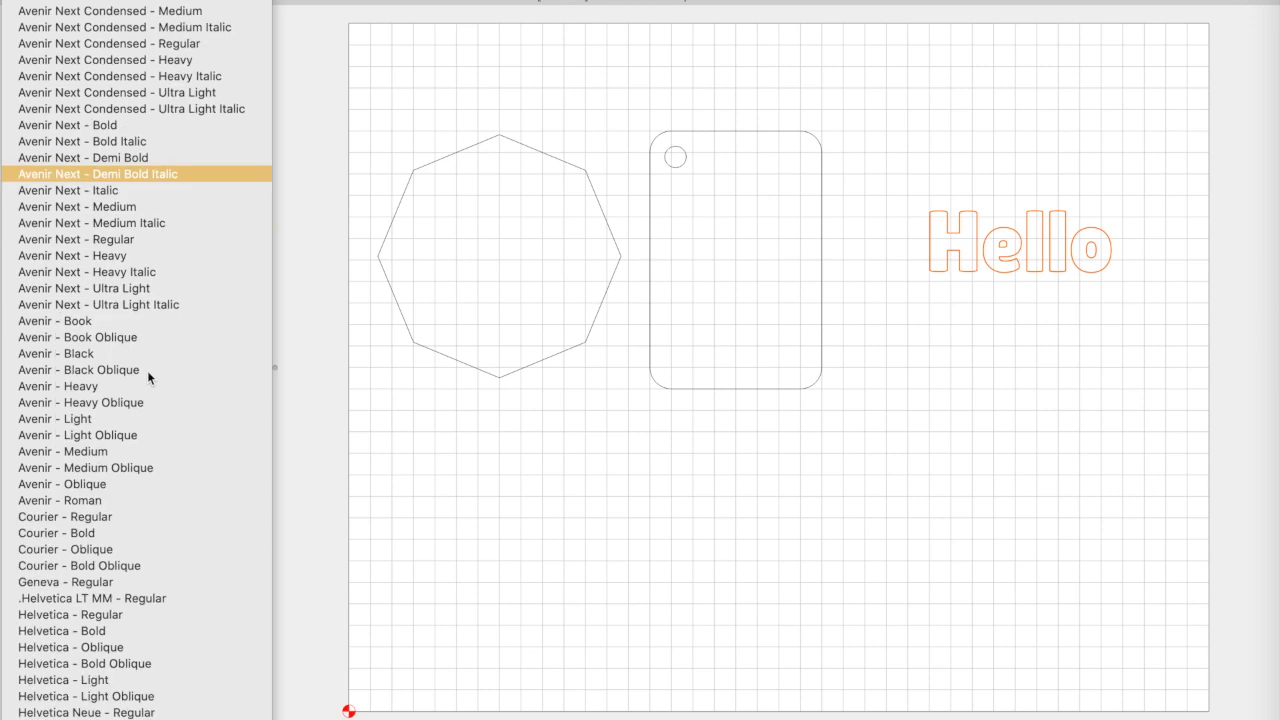
scroll(147, 370, down, 7)
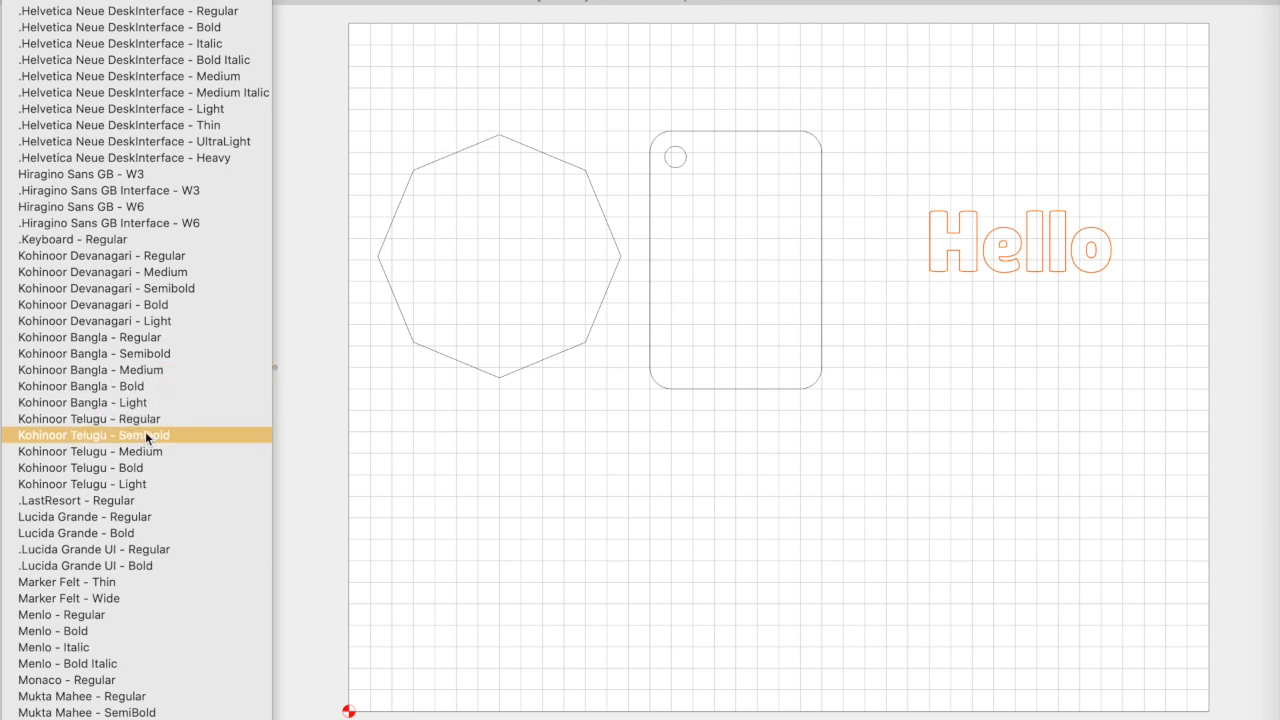
scroll(145, 437, down, 11)
scroll(144, 436, down, 19)
scroll(144, 432, down, 8)
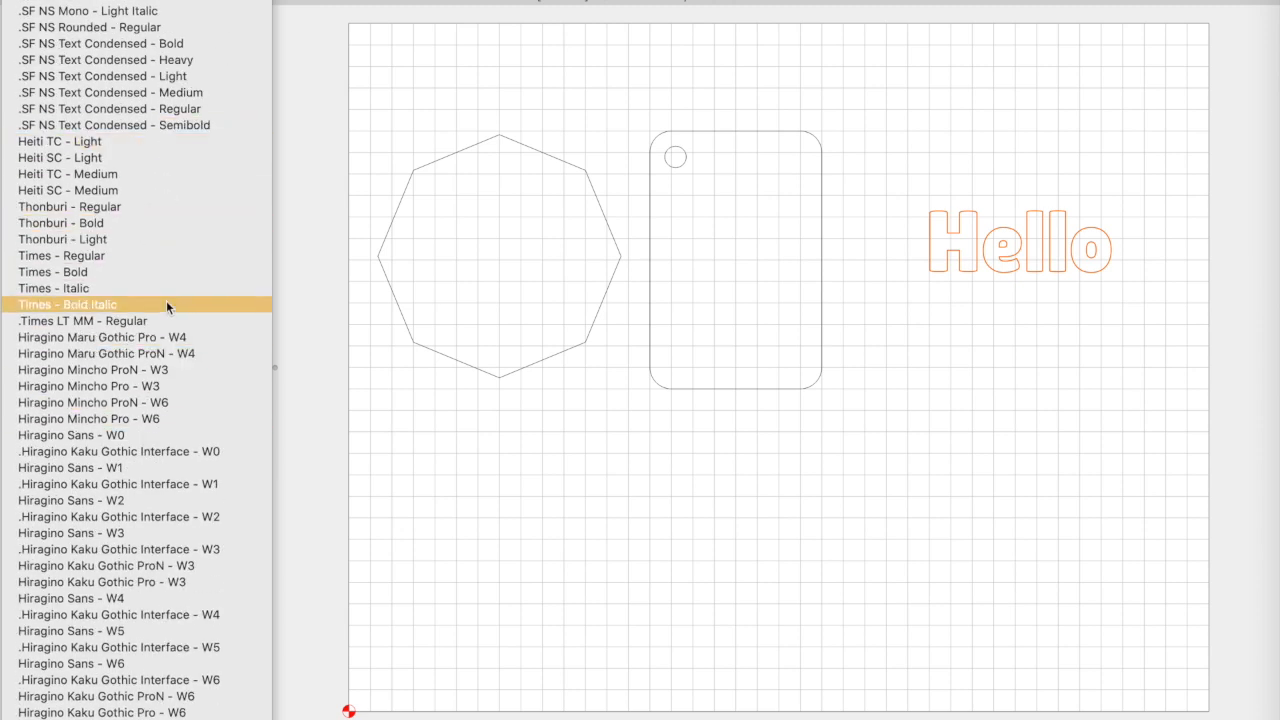
scroll(167, 305, down, 2)
Set the Hello text's font to Avenir Next - Bold and apply it.
scroll(164, 301, up, 10)
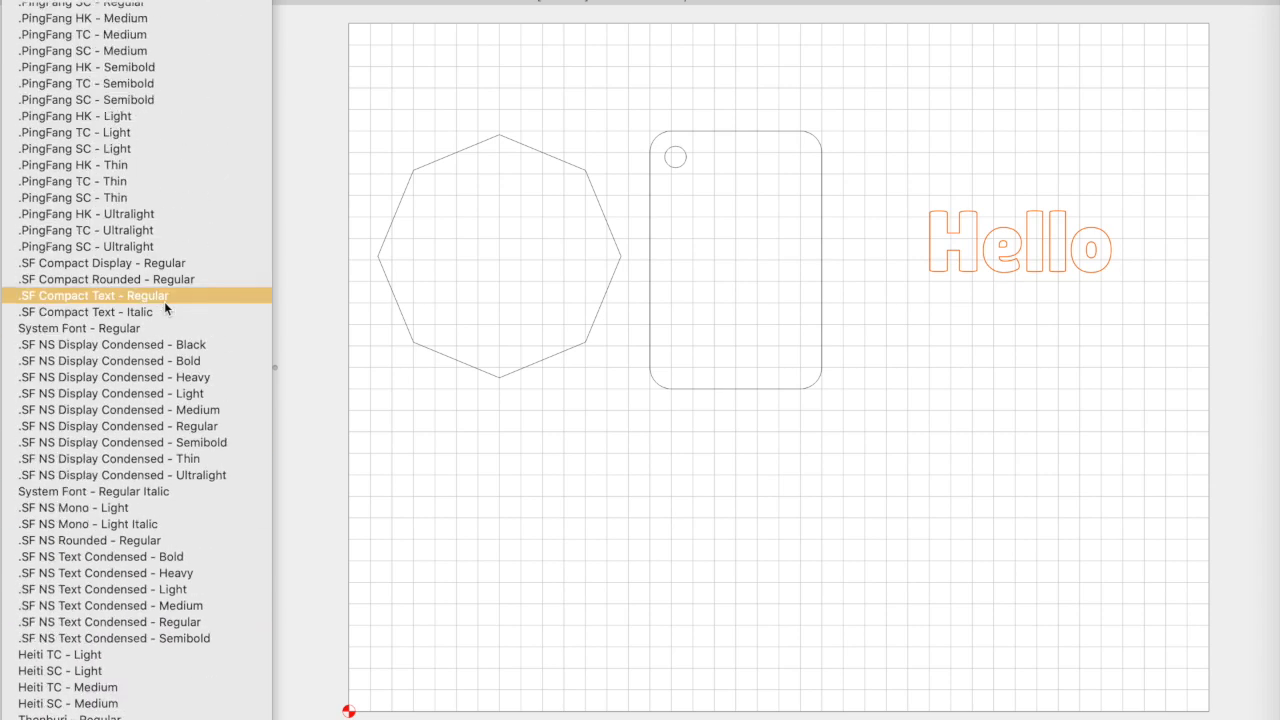
scroll(164, 301, up, 6)
scroll(165, 305, up, 15)
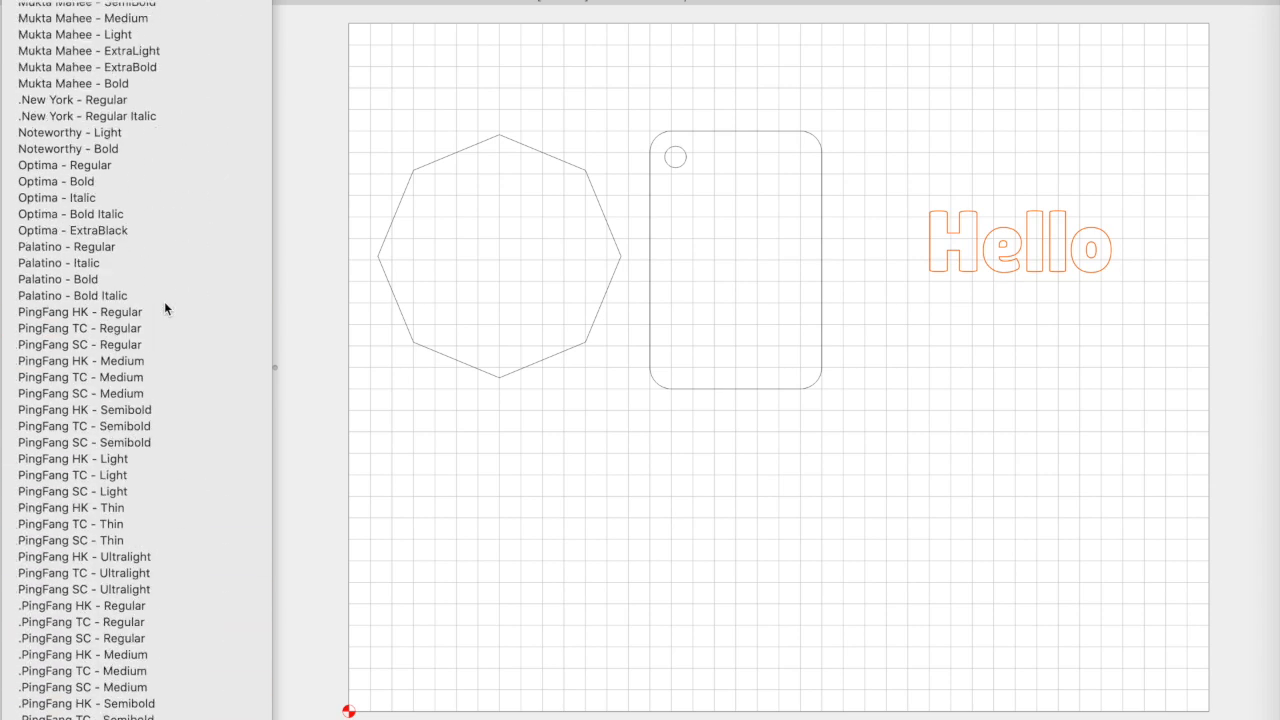
scroll(165, 305, up, 20)
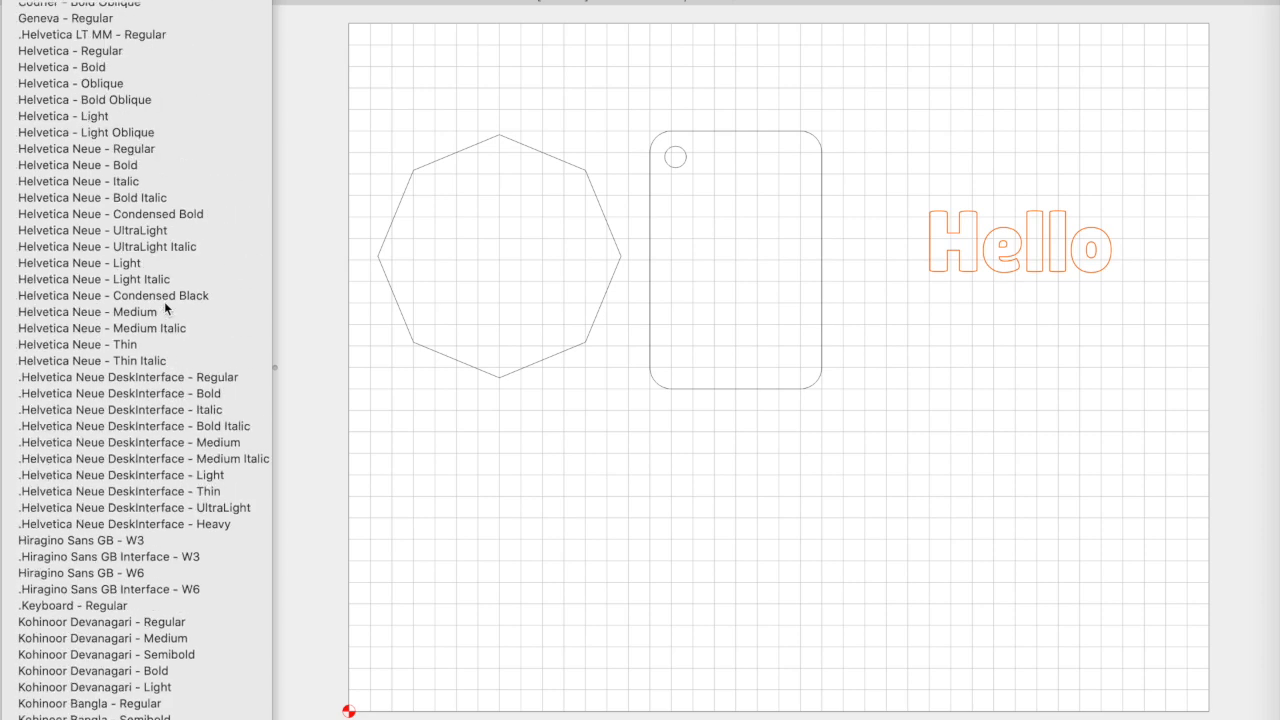
scroll(165, 308, up, 12)
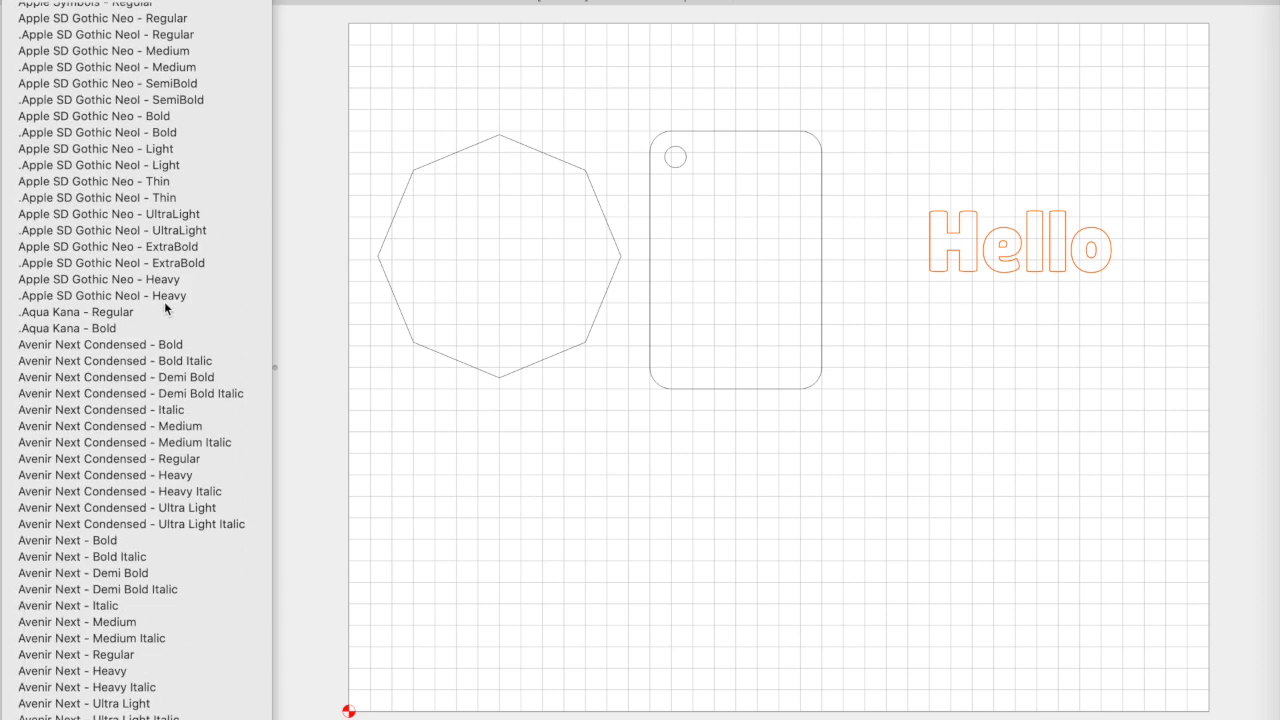
scroll(164, 301, down, 7)
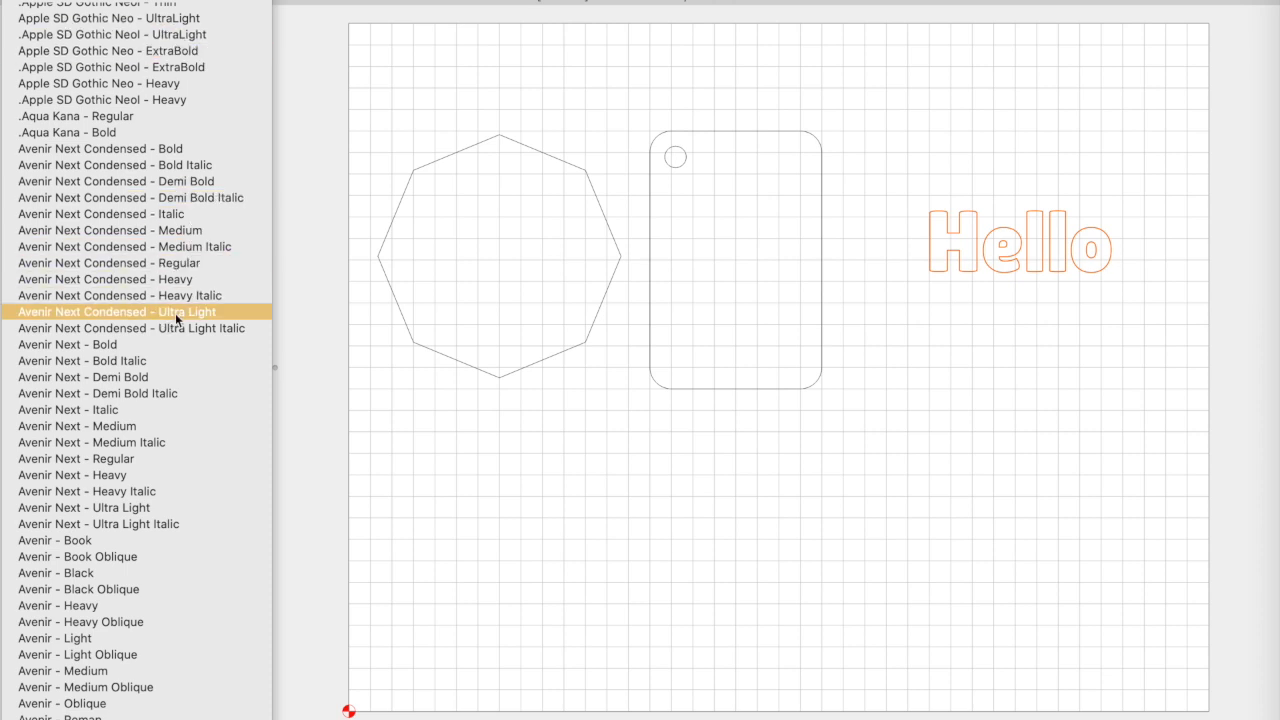
click(132, 340)
click(89, 214)
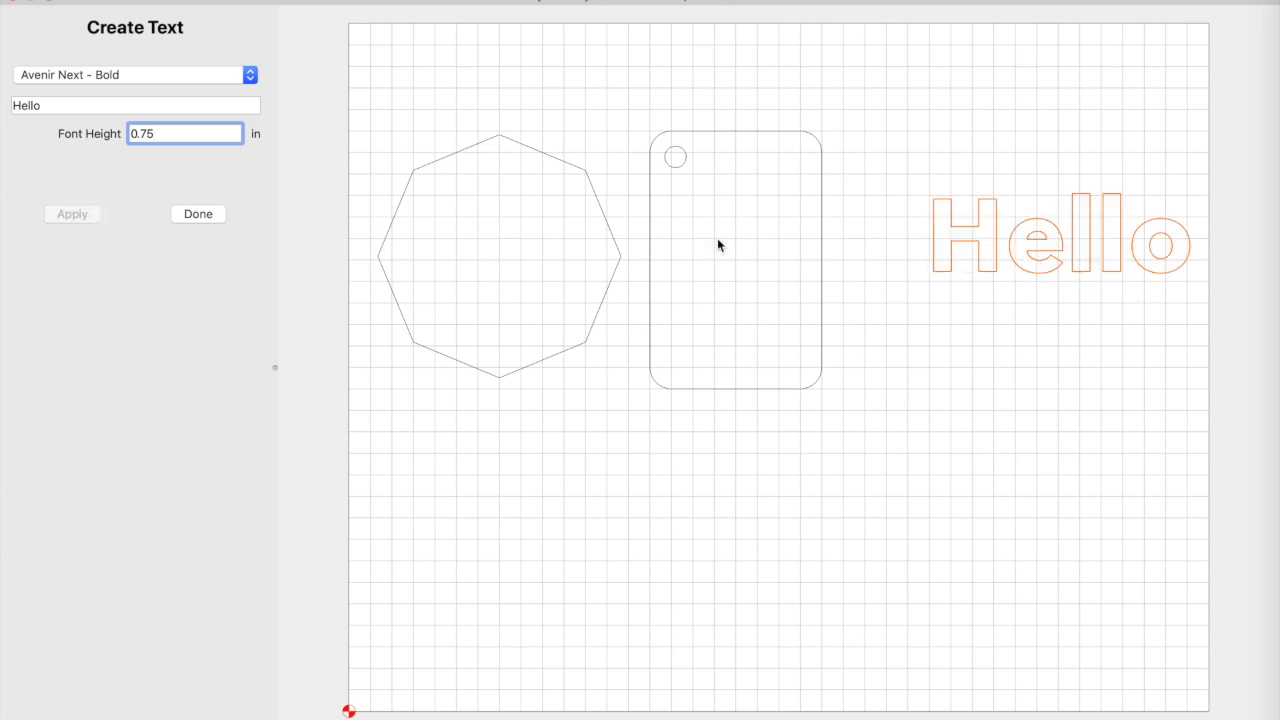
Move the Hello text about 0.7 in left, closer to the rounded rectangle, and finish the text.
drag(994, 249, 930, 252)
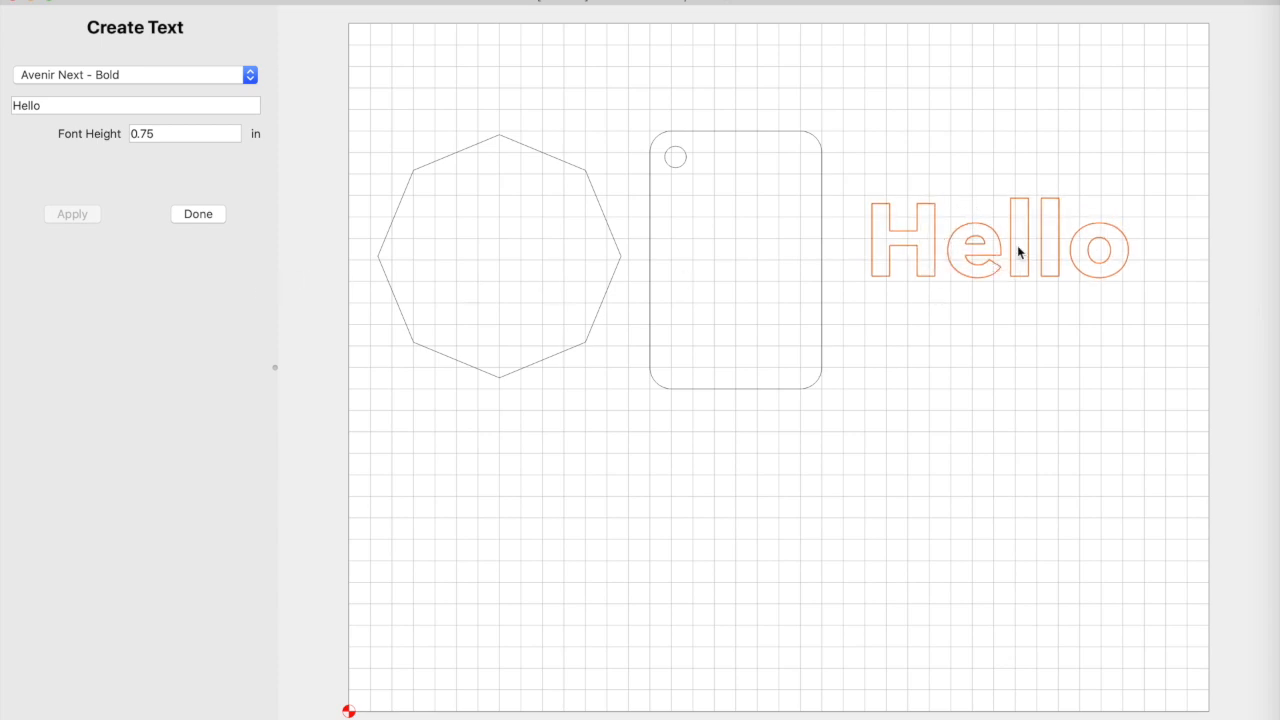
click(207, 216)
click(461, 106)
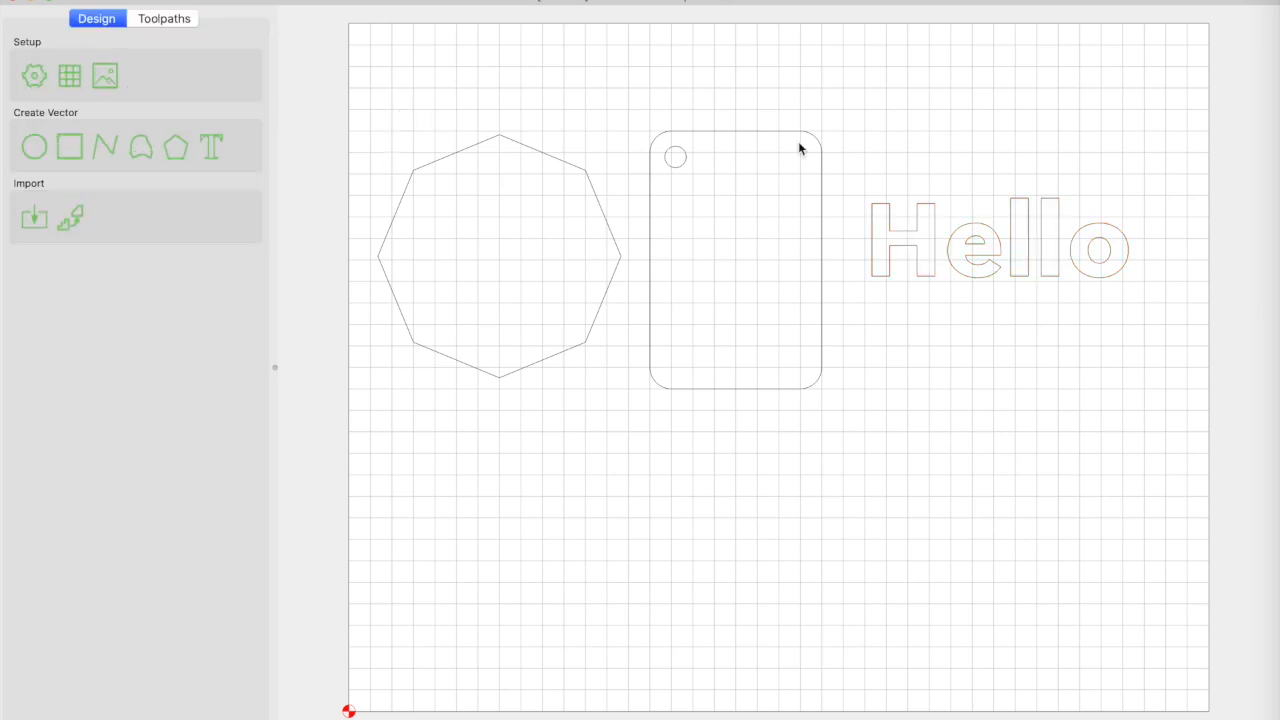
Reopen the Hello text's settings to review its font, wording and height, and close them without changes.
click(921, 221)
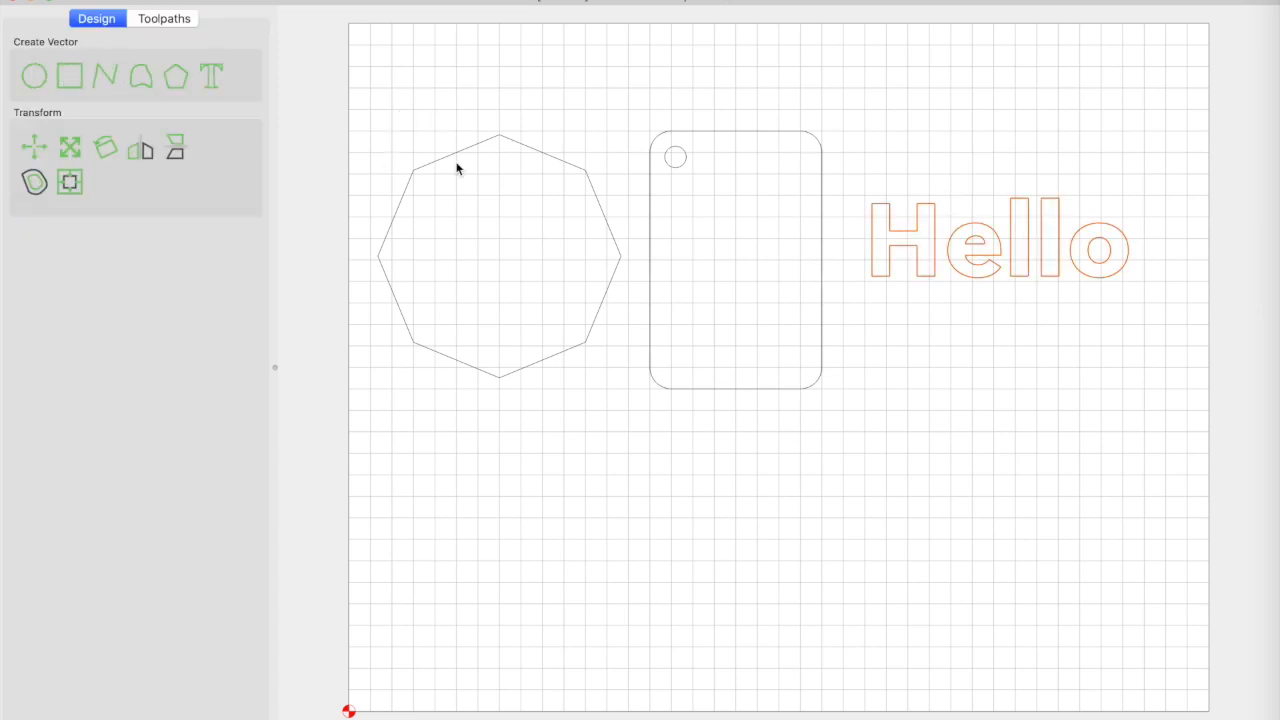
click(214, 76)
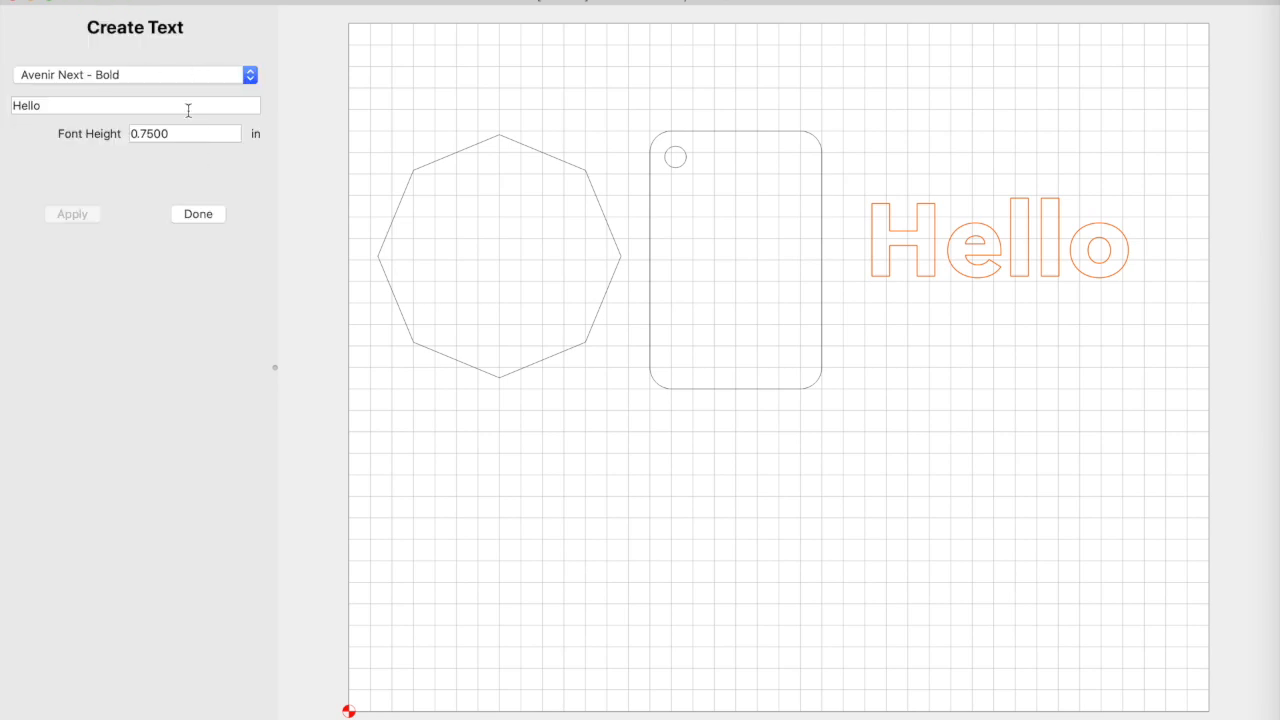
click(205, 216)
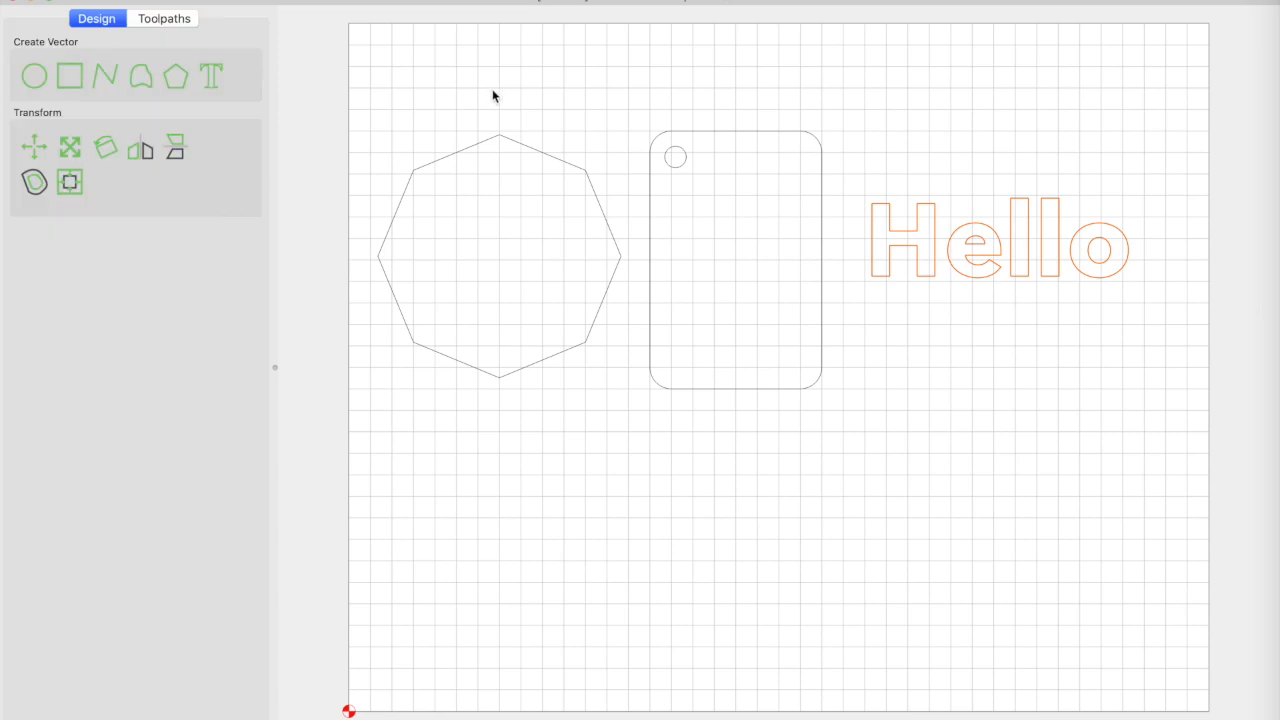
Draw a closed six-point lightning-bolt polyline about 1 by 2.25 in below the octagon and shift it about 0.4 in left.
click(106, 147)
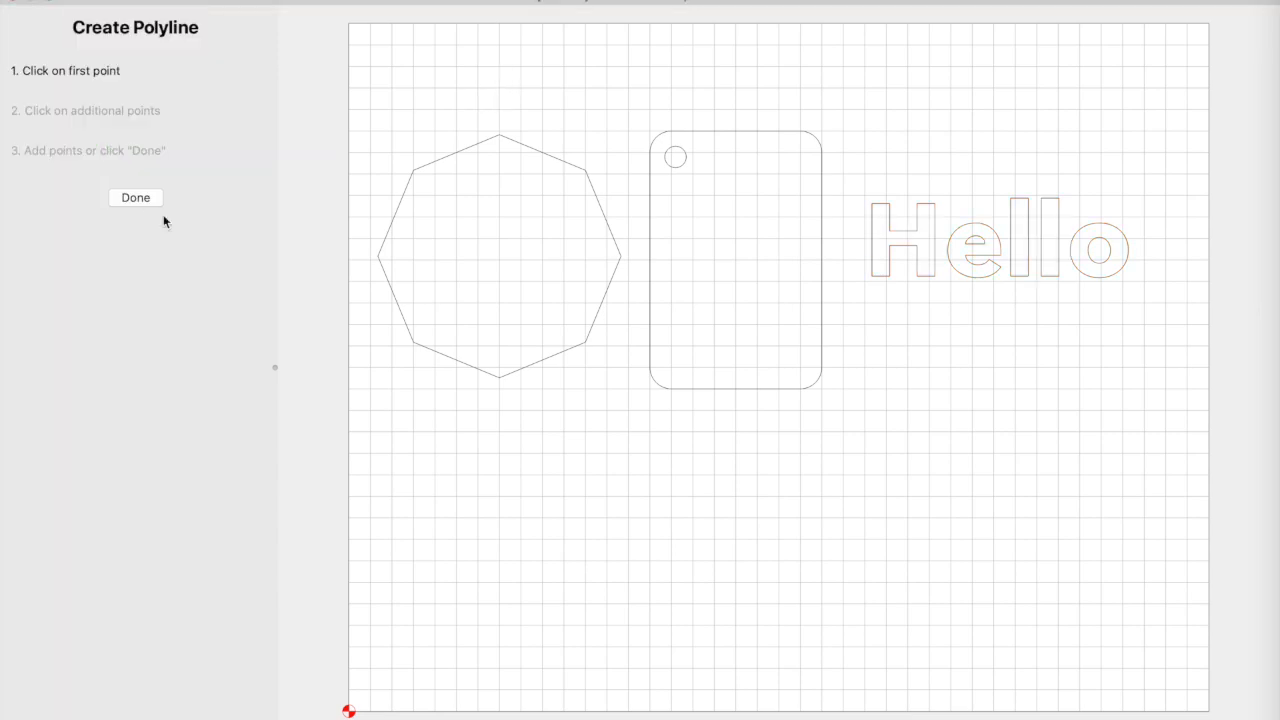
click(523, 434)
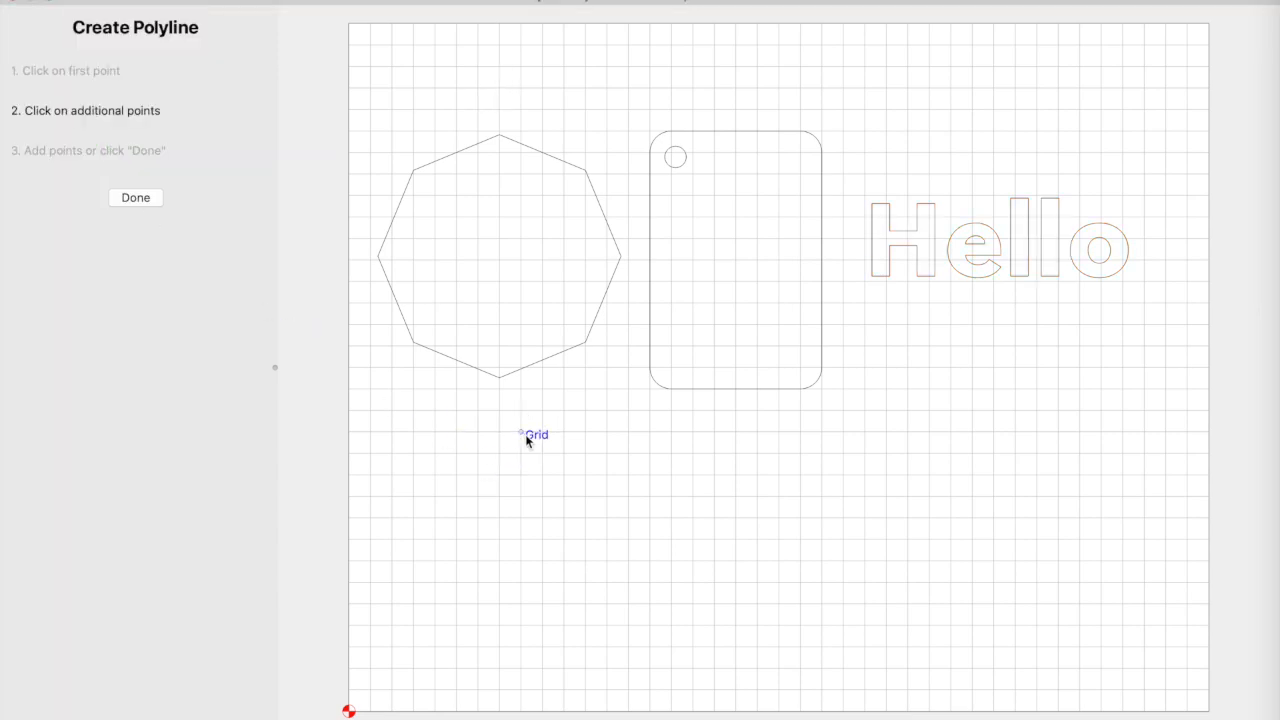
click(457, 495)
click(500, 560)
click(457, 625)
click(543, 540)
click(500, 497)
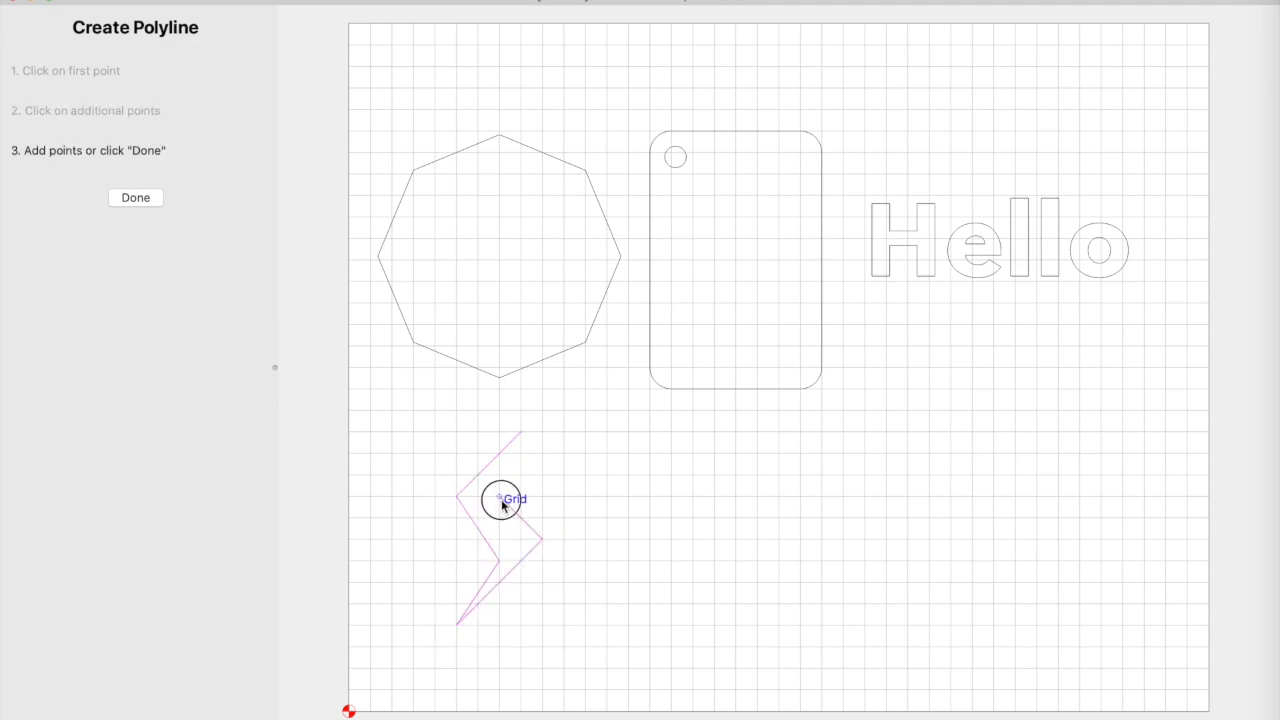
click(521, 434)
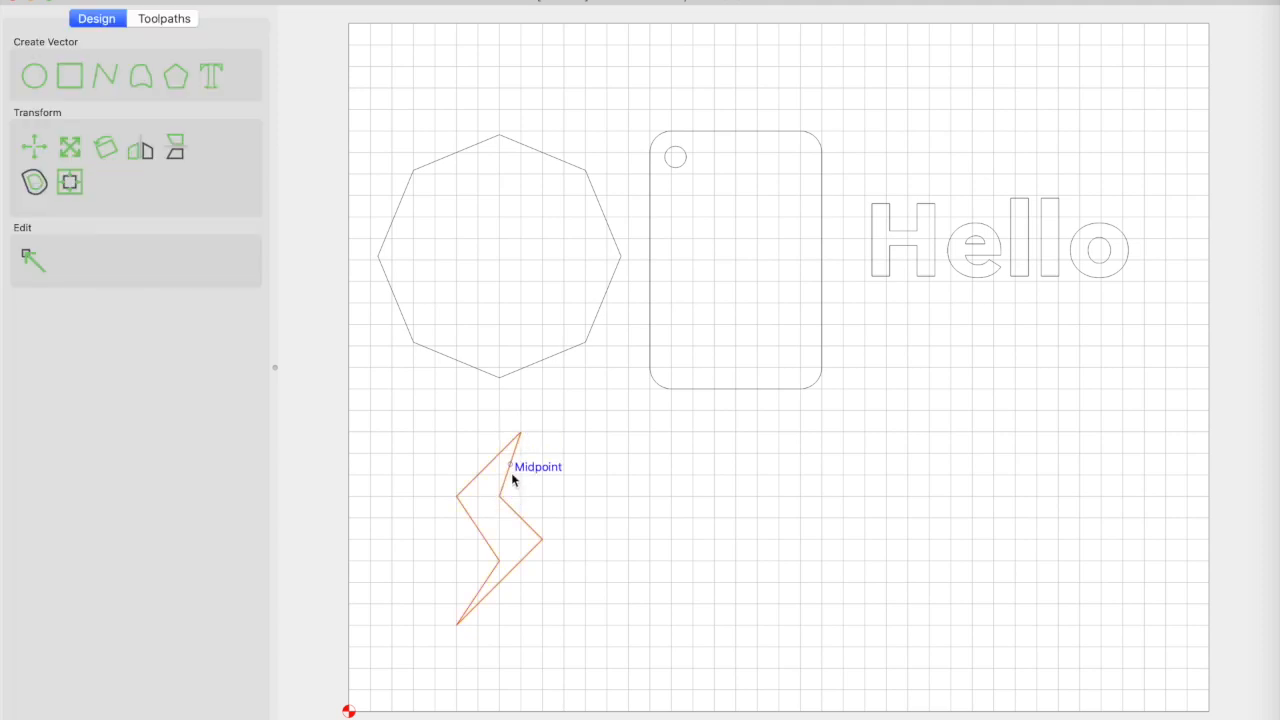
drag(506, 481, 477, 490)
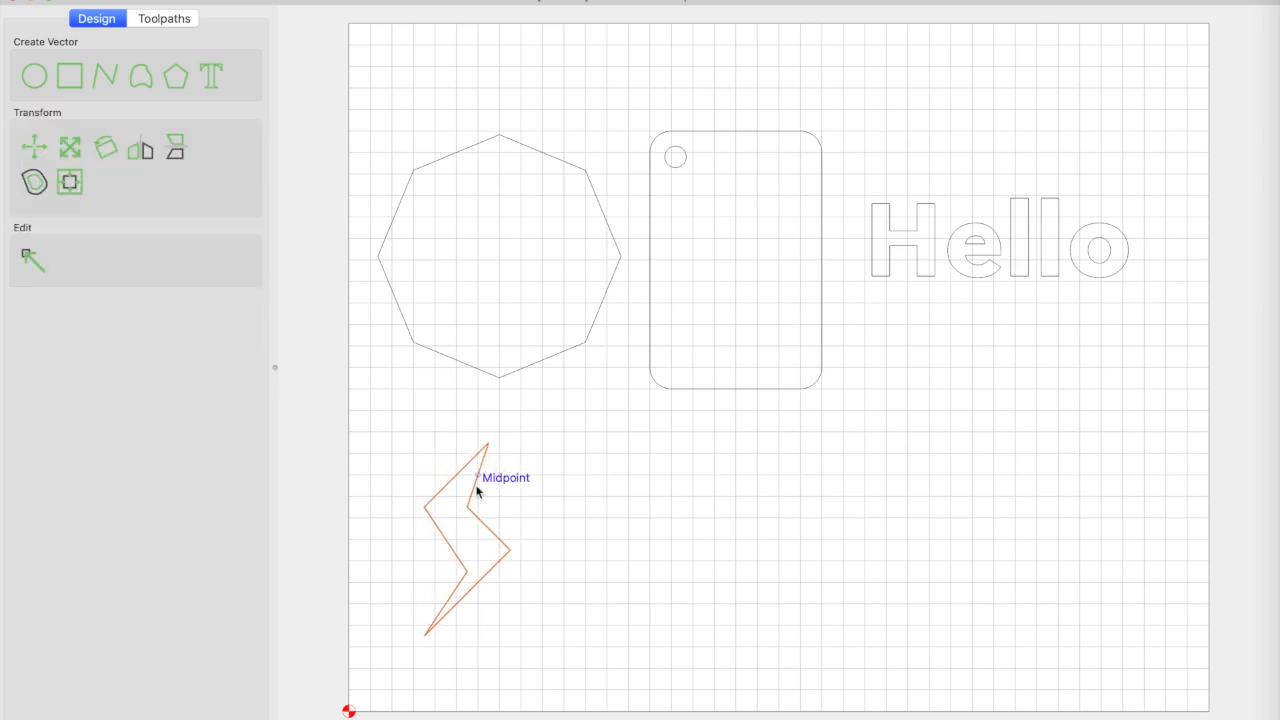
click(549, 503)
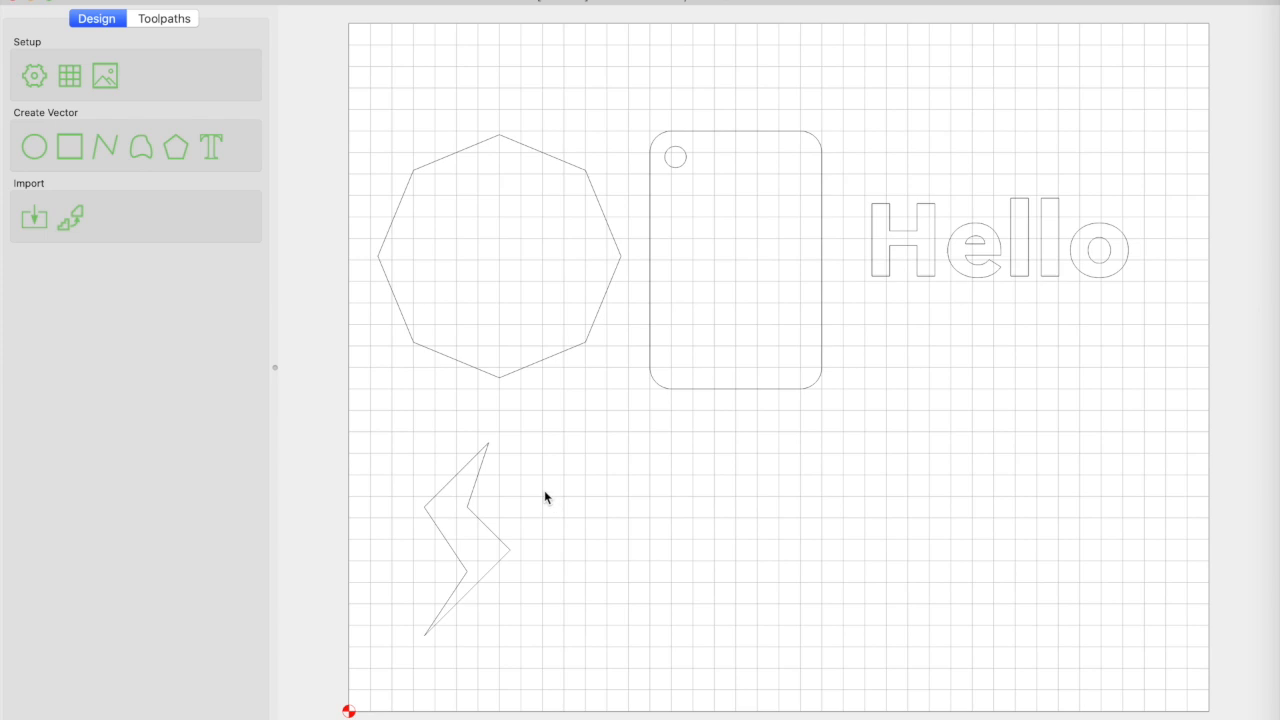
Draw an open U-shaped polyline, 1 in wide and 0.75 in tall, beside the lightning bolt and deselect it.
click(107, 148)
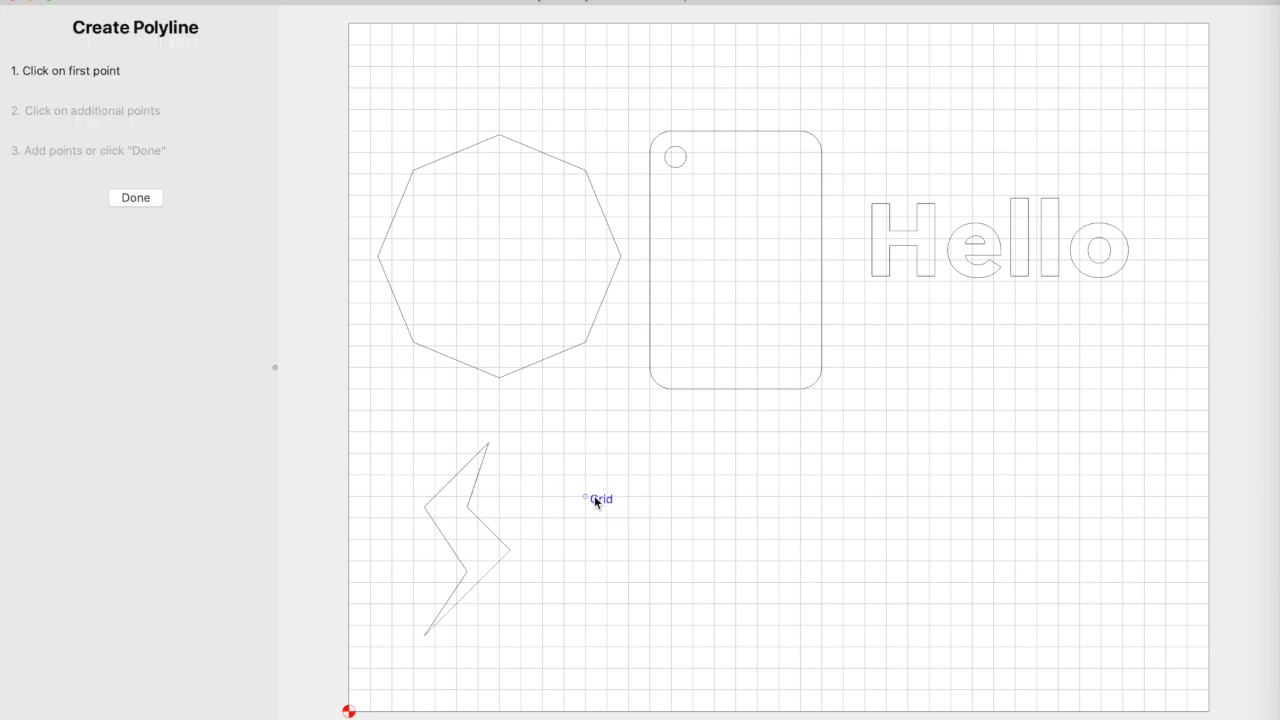
click(545, 497)
click(548, 562)
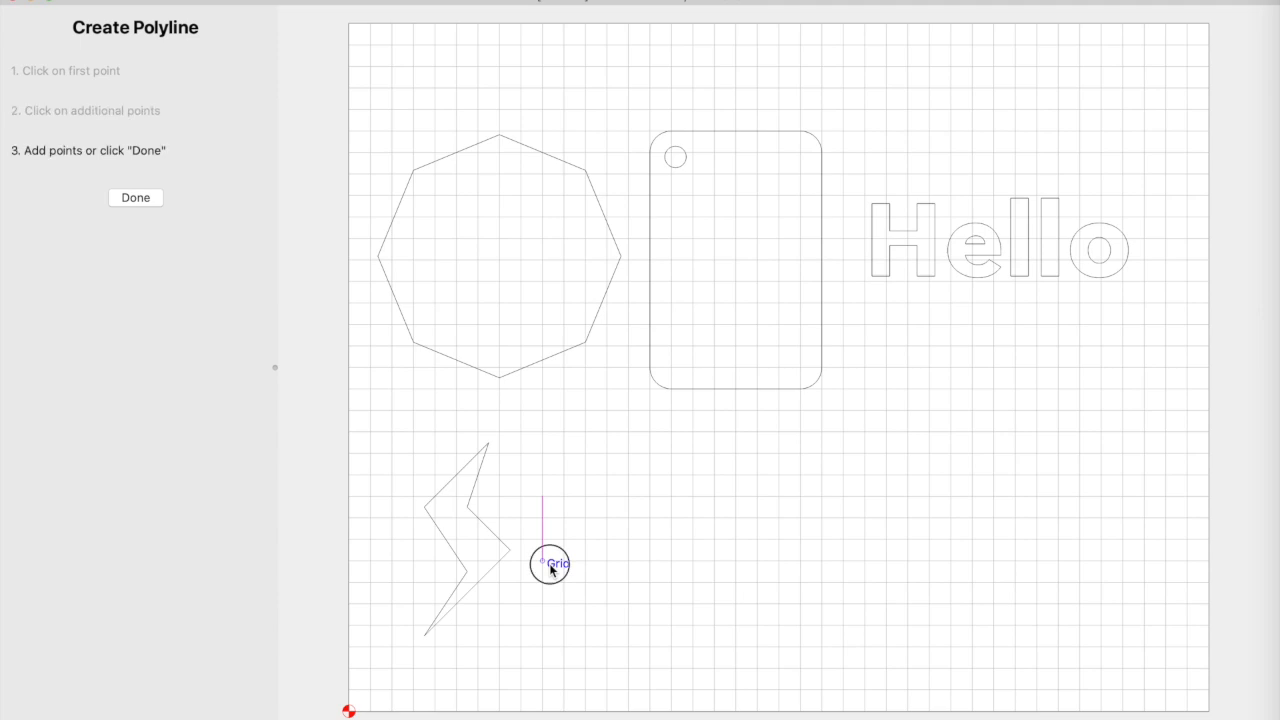
click(628, 561)
click(628, 497)
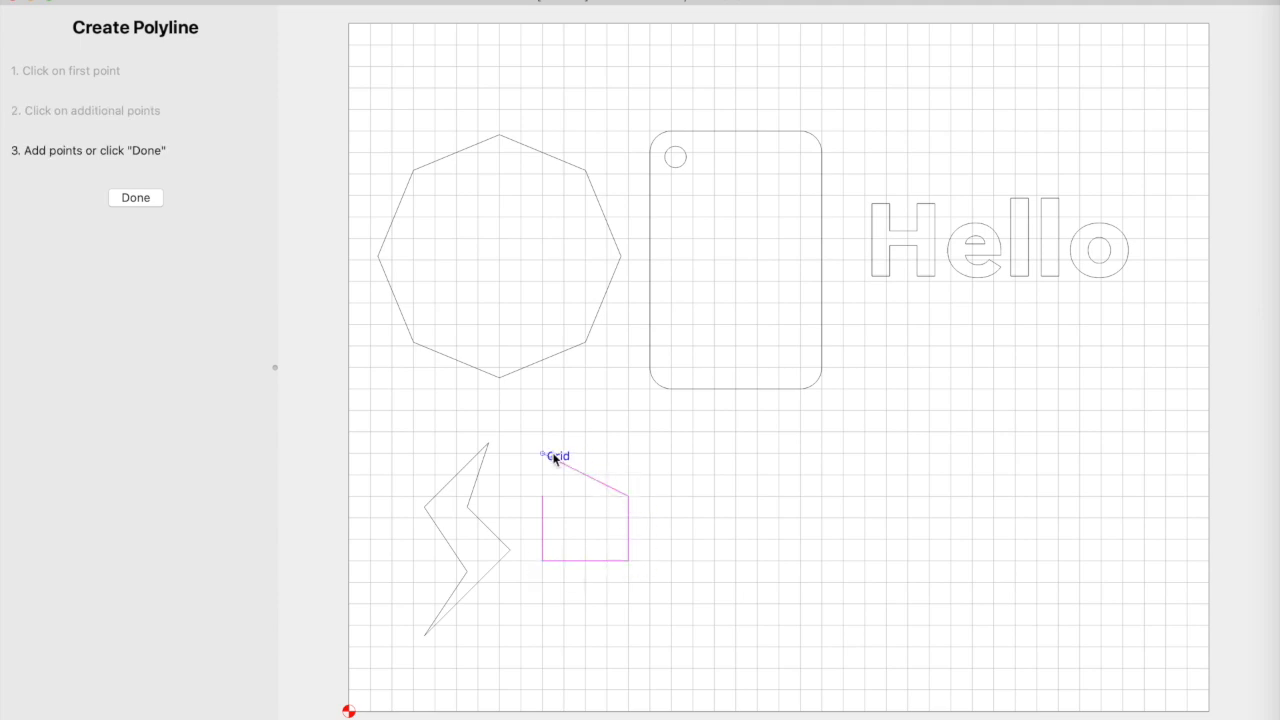
click(135, 198)
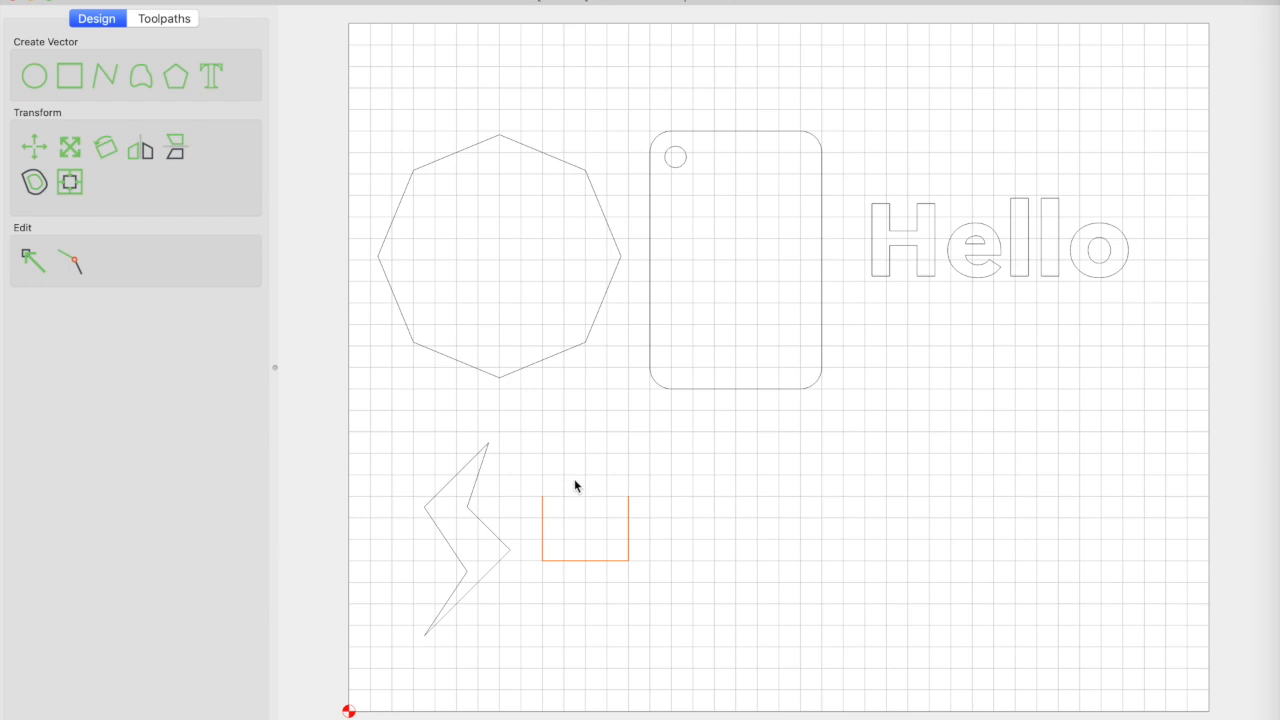
click(582, 502)
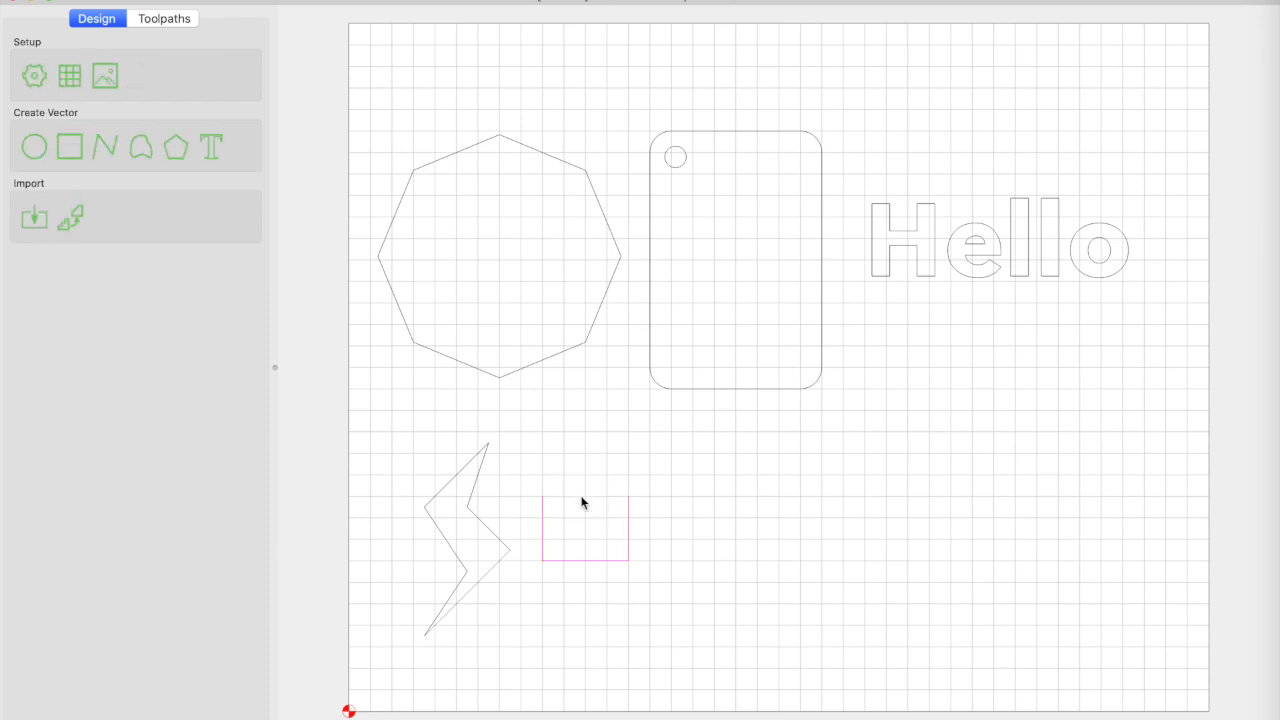
Select the open U-shaped polyline and the closed lightning bolt in turn to compare open and closed vectors.
click(567, 560)
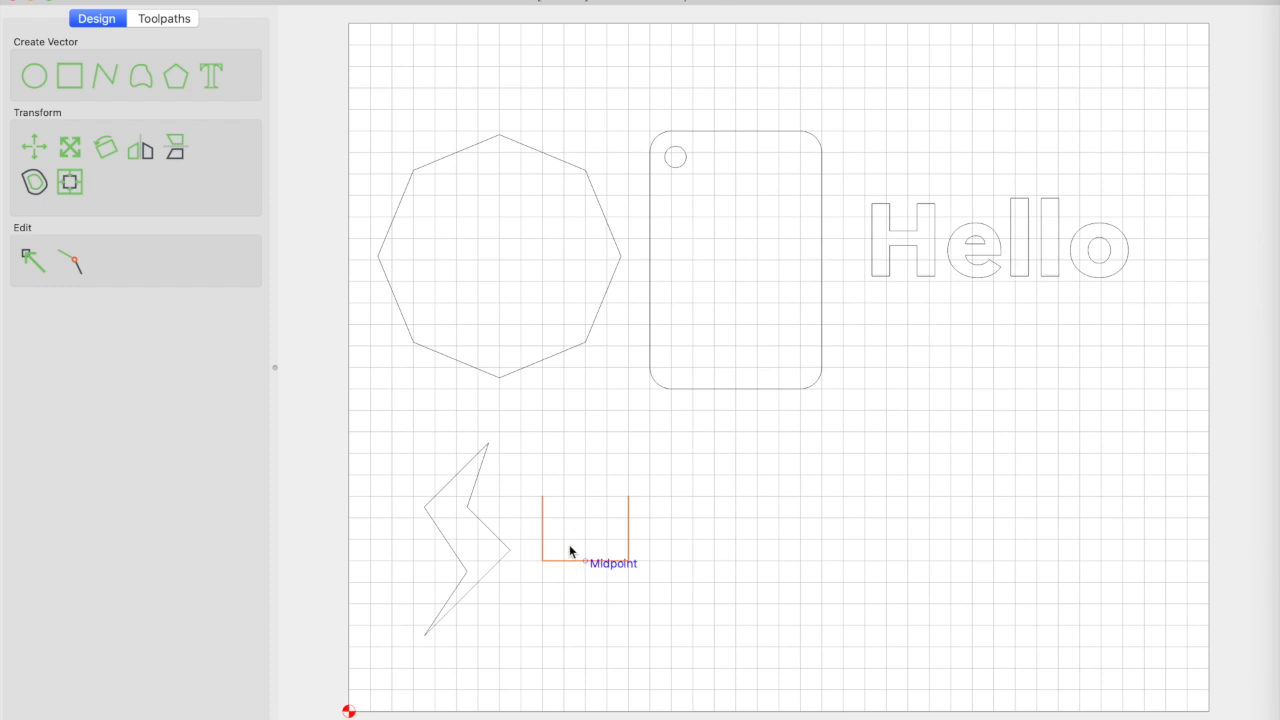
click(570, 540)
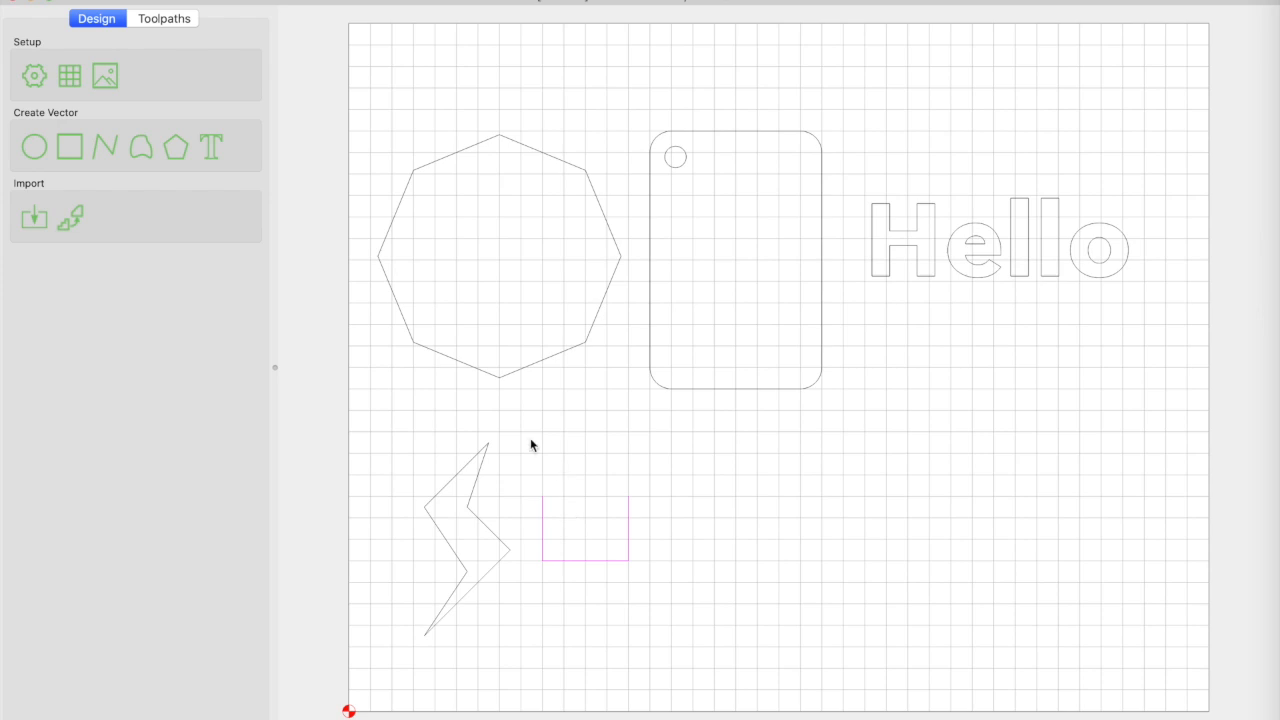
click(457, 477)
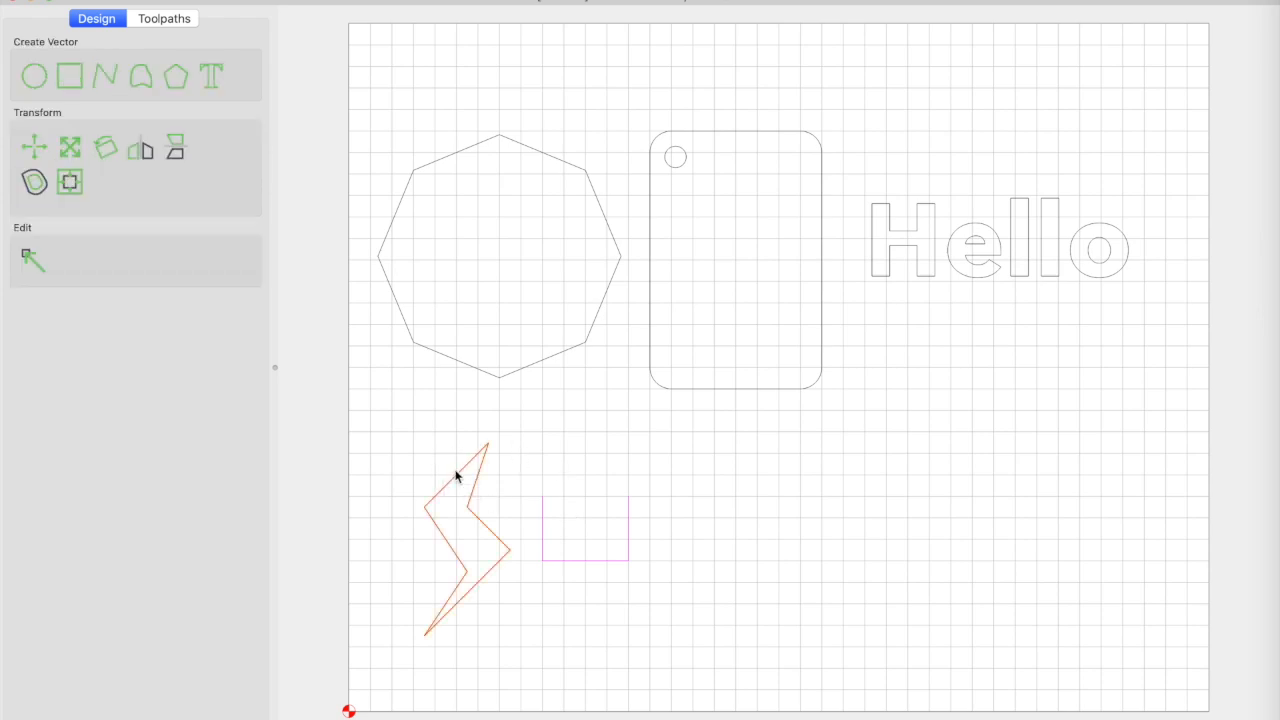
click(503, 494)
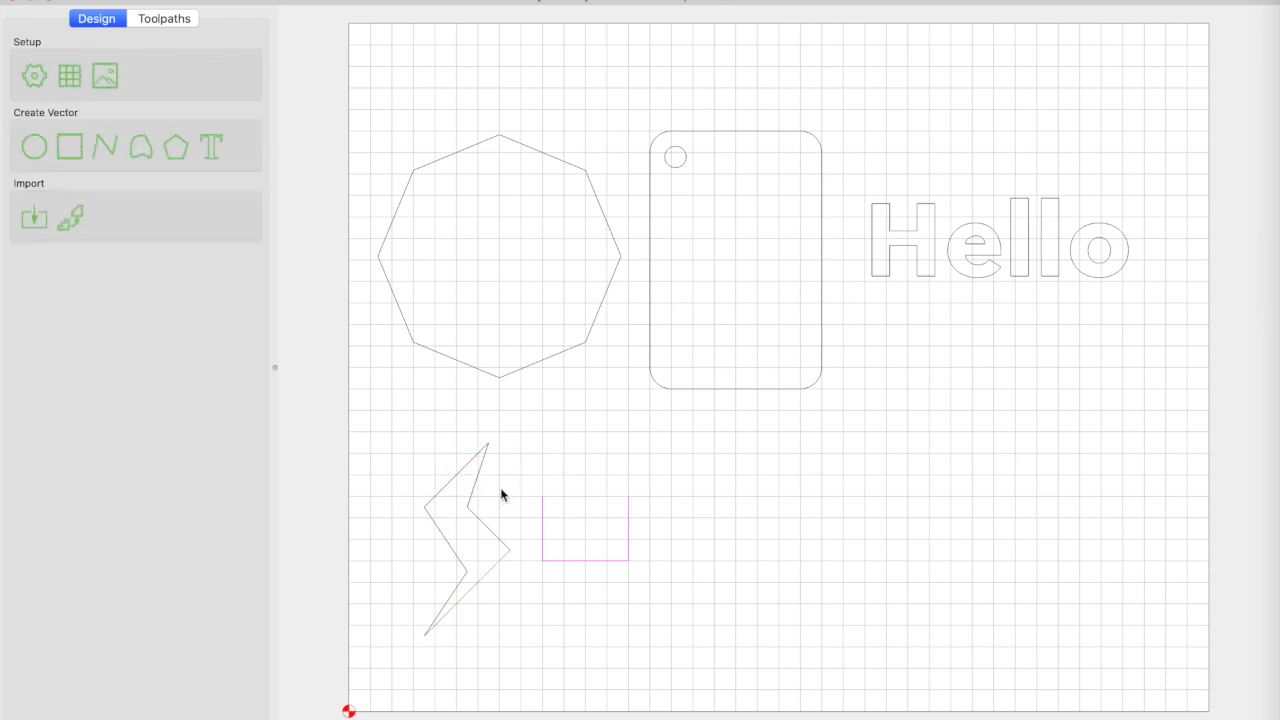
Draw a closed freeform curve about 1.7 in wide below the rounded rectangle and move it about 0.25 in left.
click(140, 148)
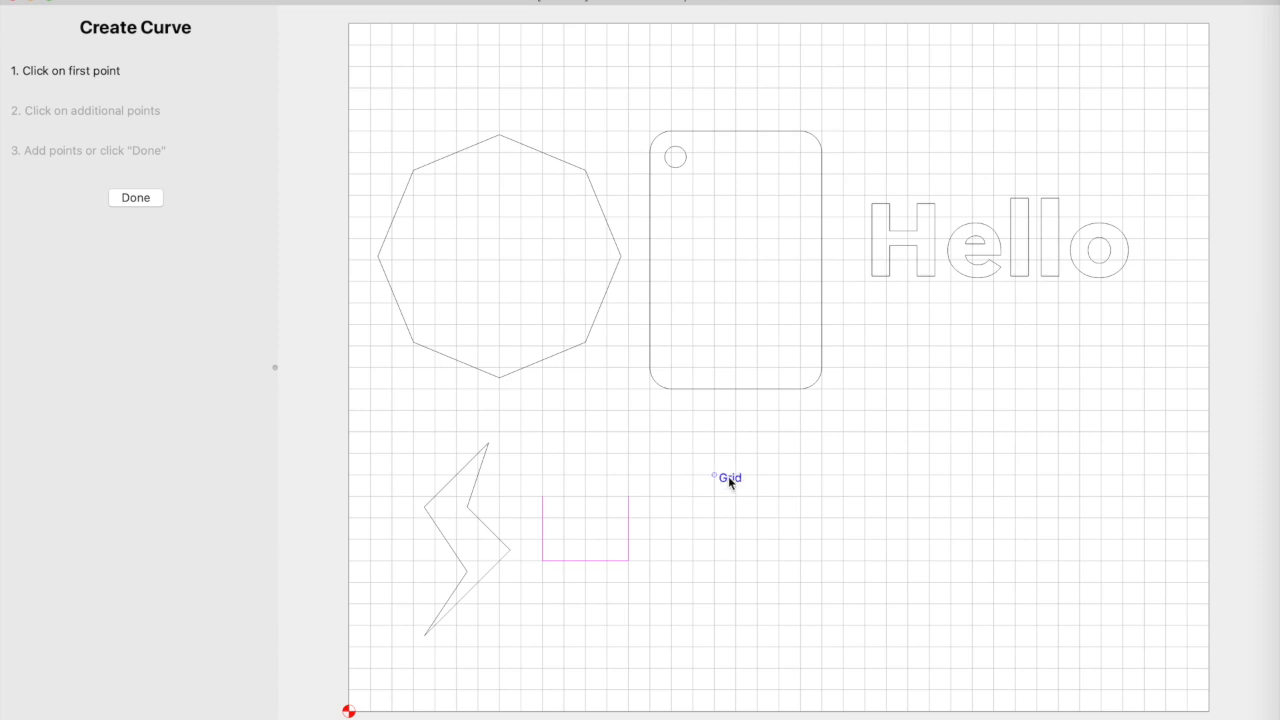
click(778, 455)
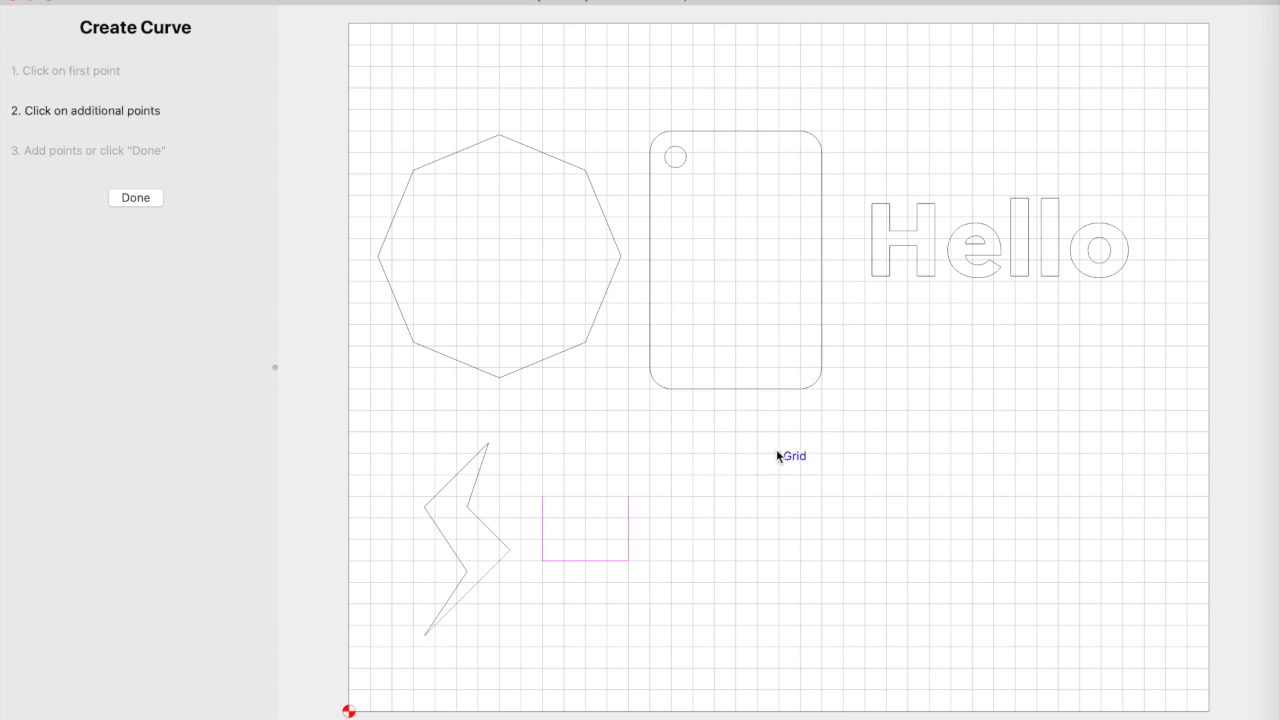
click(731, 524)
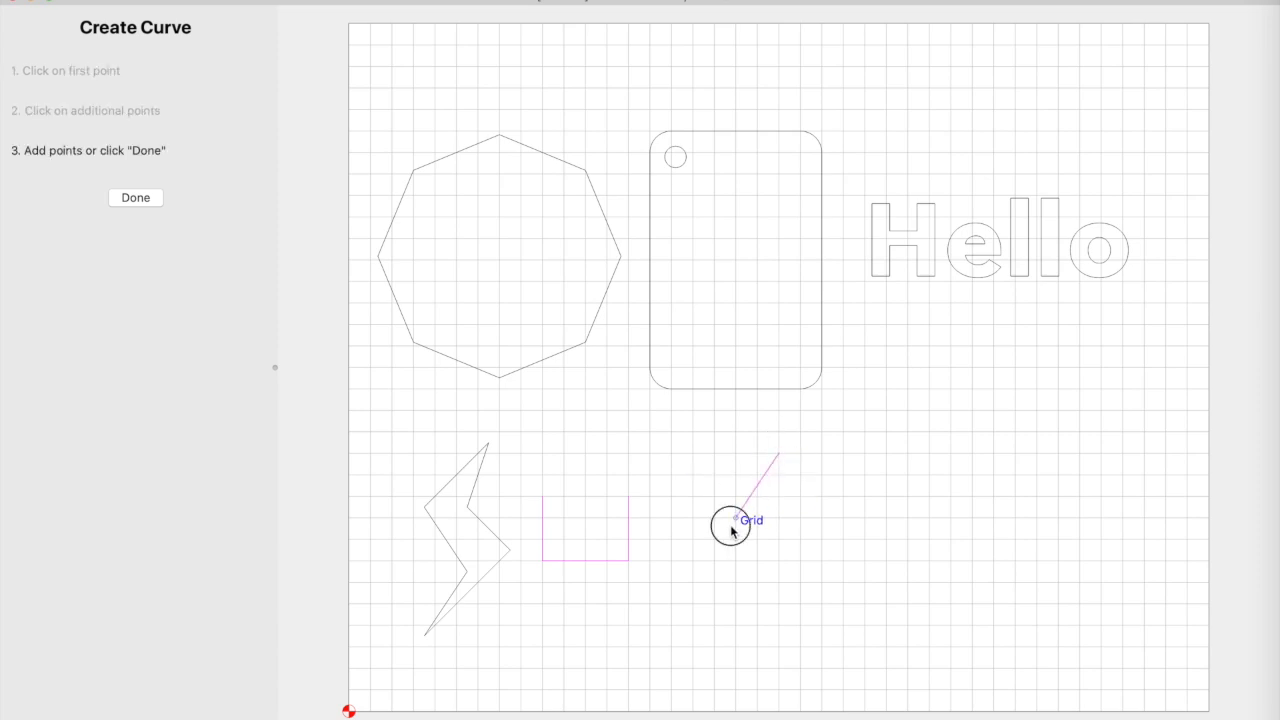
click(795, 597)
drag(822, 496, 866, 553)
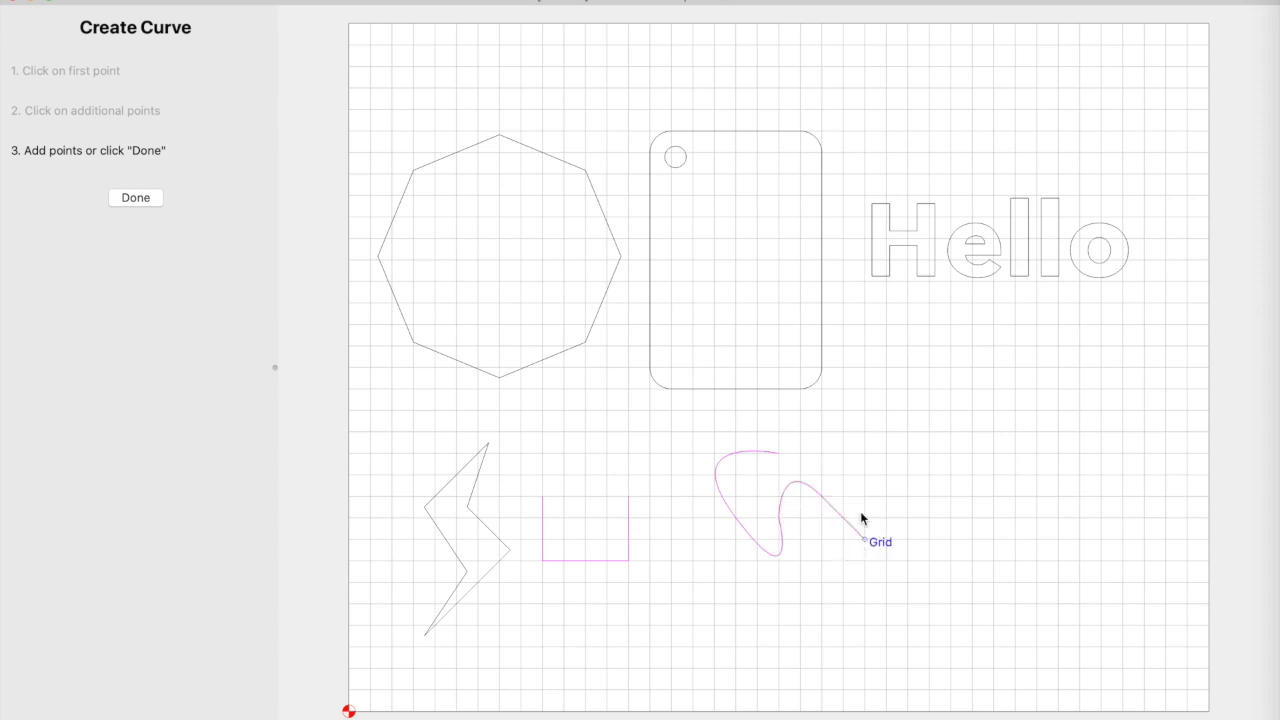
click(867, 495)
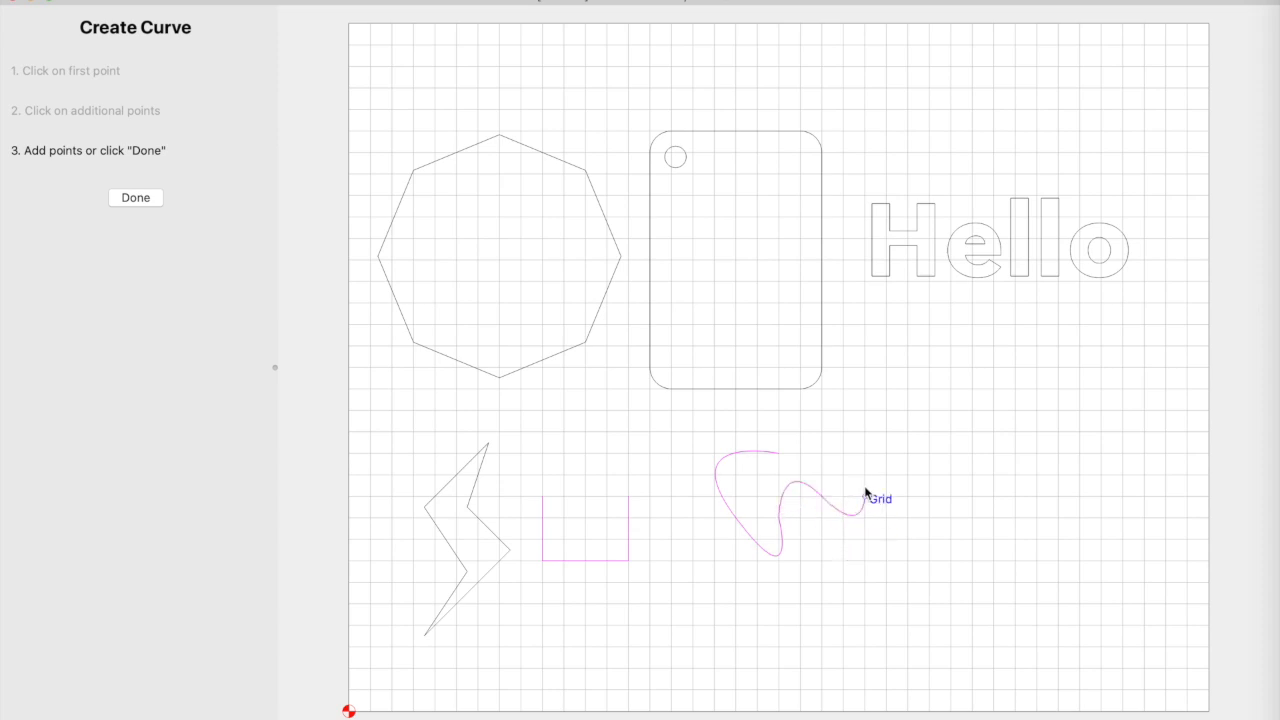
click(782, 453)
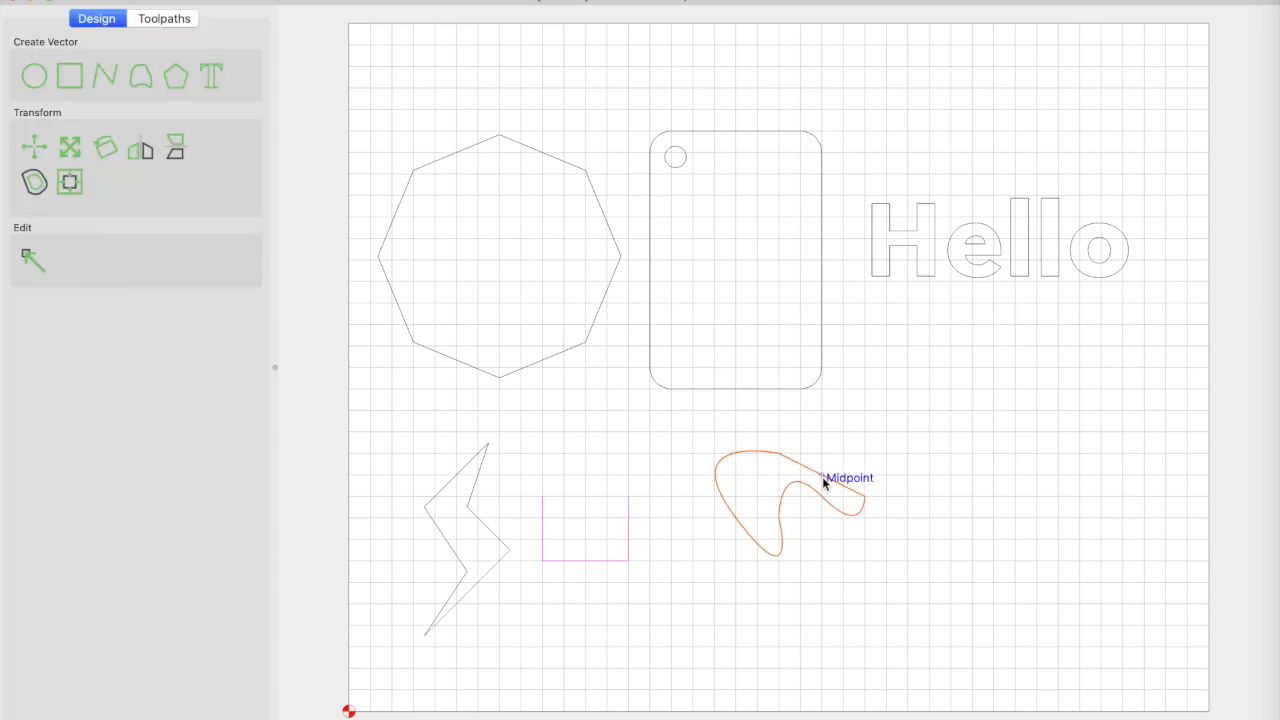
mouse_move(808, 471)
mouse_down()
mouse_move(766, 471)
mouse_move(797, 491)
mouse_up()
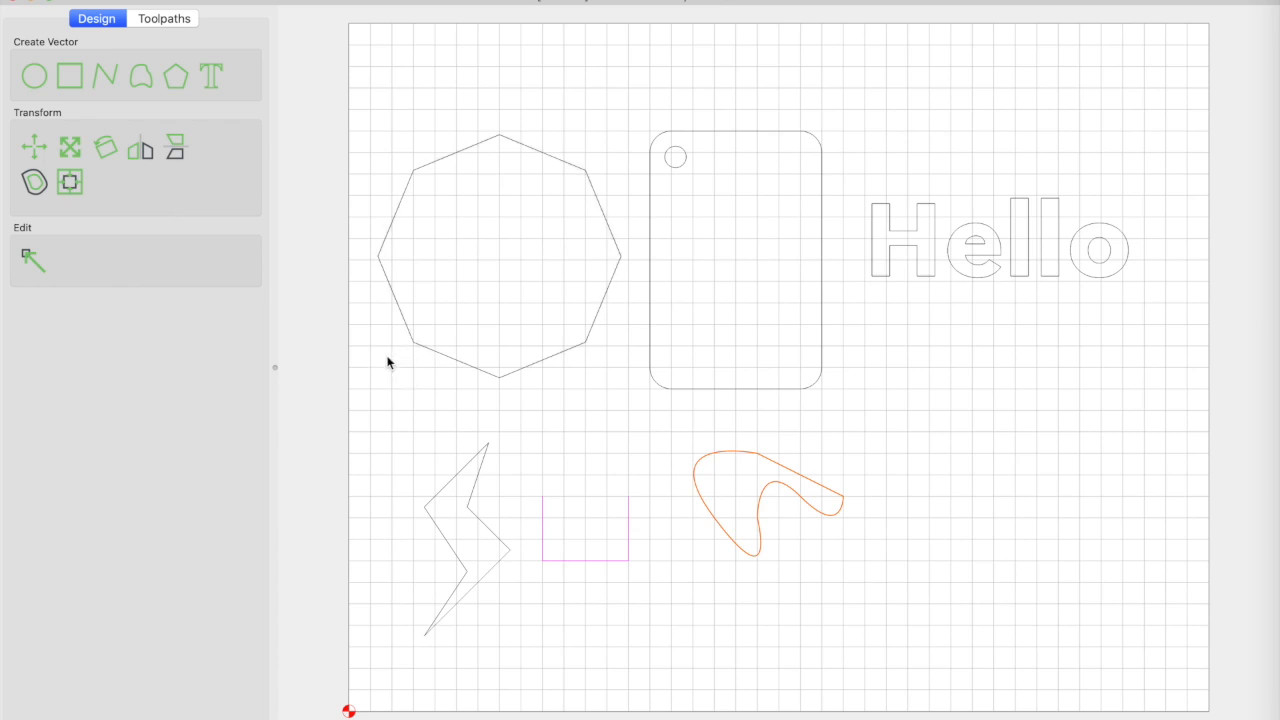
key(Escape)
Draw an open S-like curve about 1.25 in tall beside the closed curve and move it about 0.25 in down.
click(141, 148)
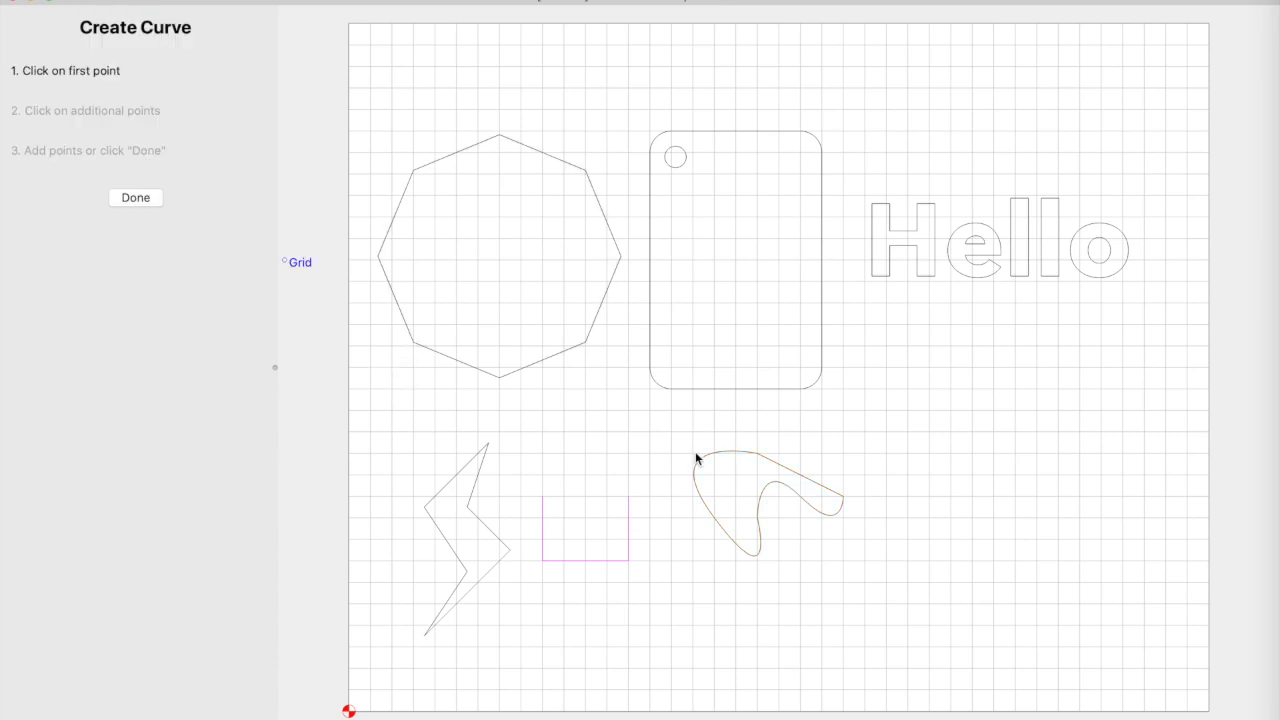
click(880, 456)
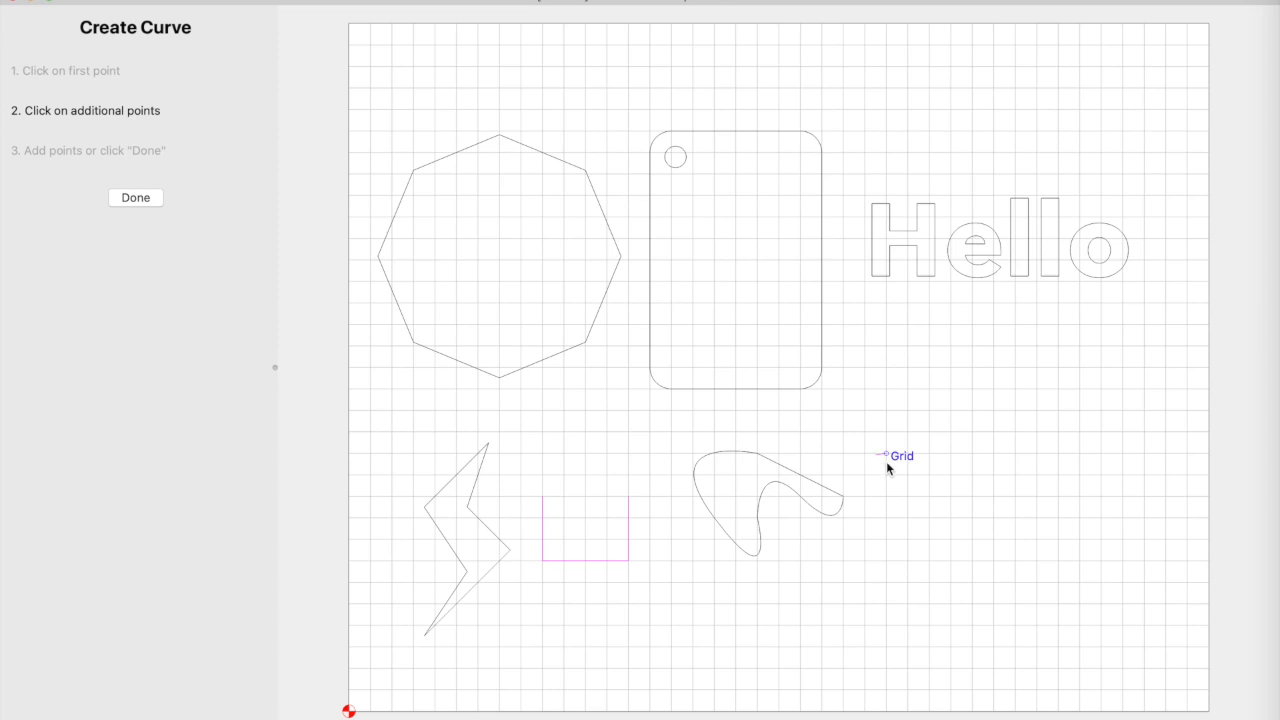
click(922, 494)
click(898, 543)
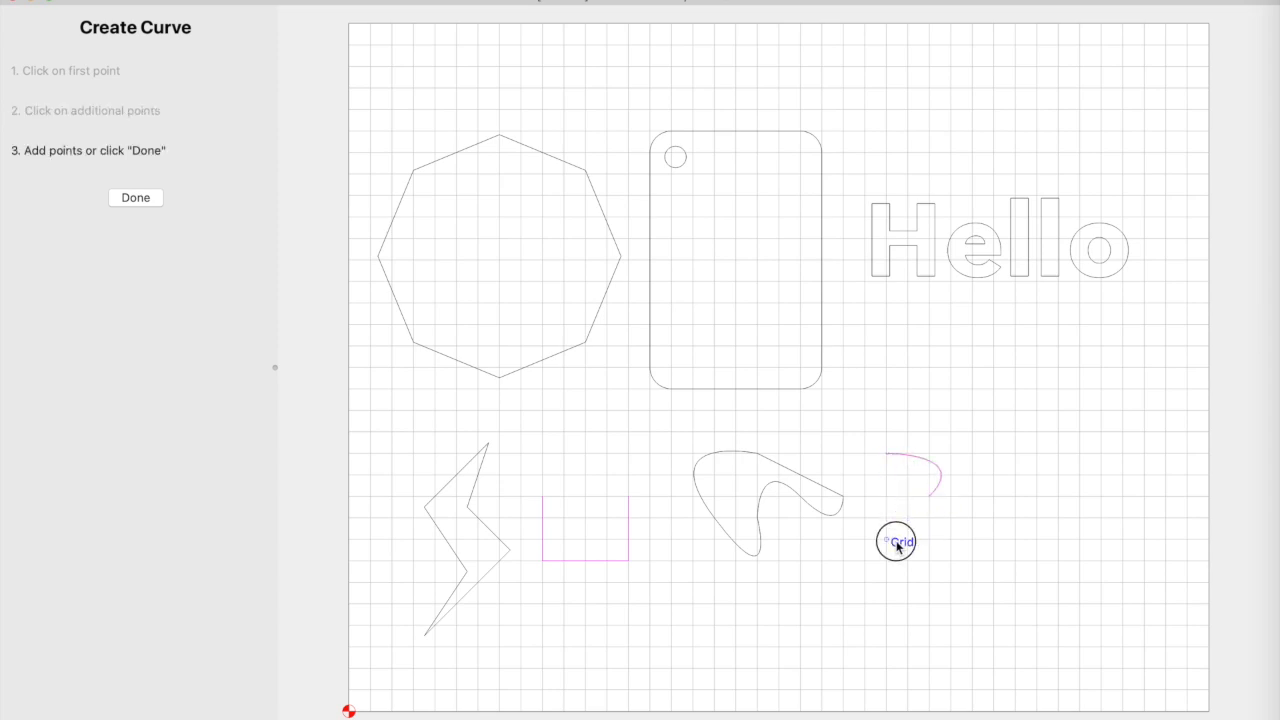
click(906, 560)
click(135, 198)
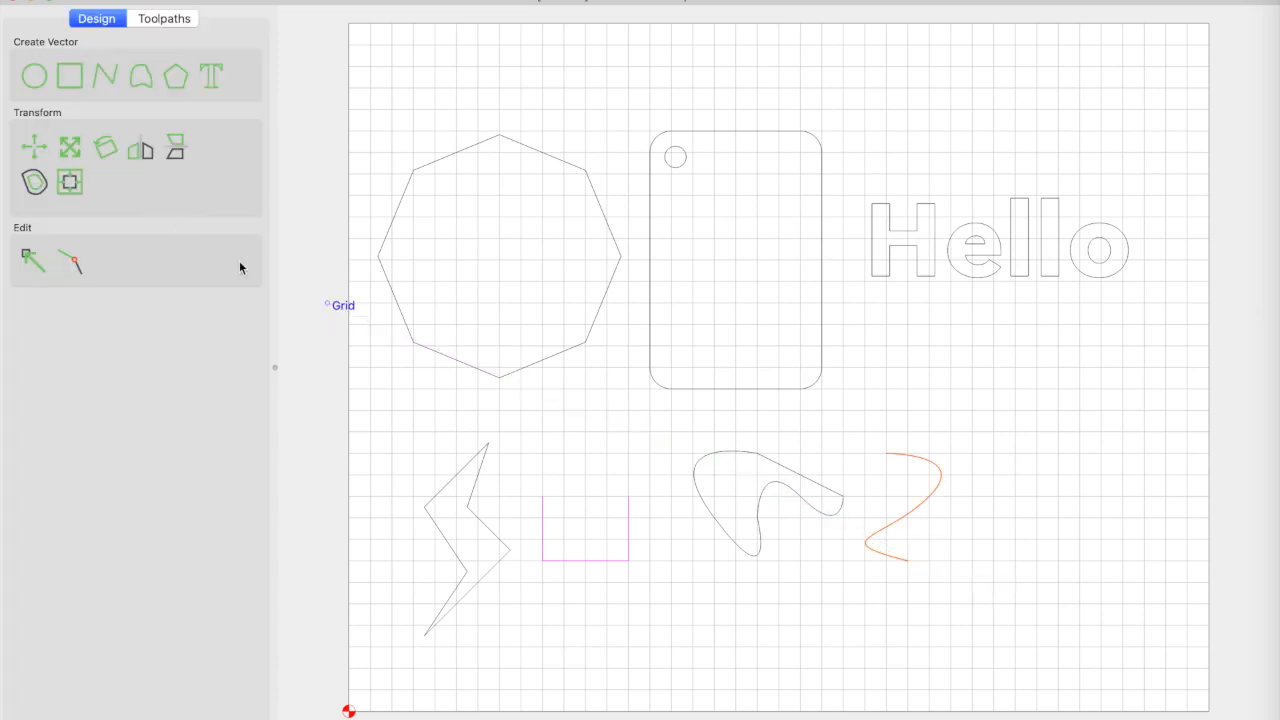
mouse_move(910, 514)
mouse_down()
mouse_move(906, 486)
mouse_move(907, 536)
mouse_up()
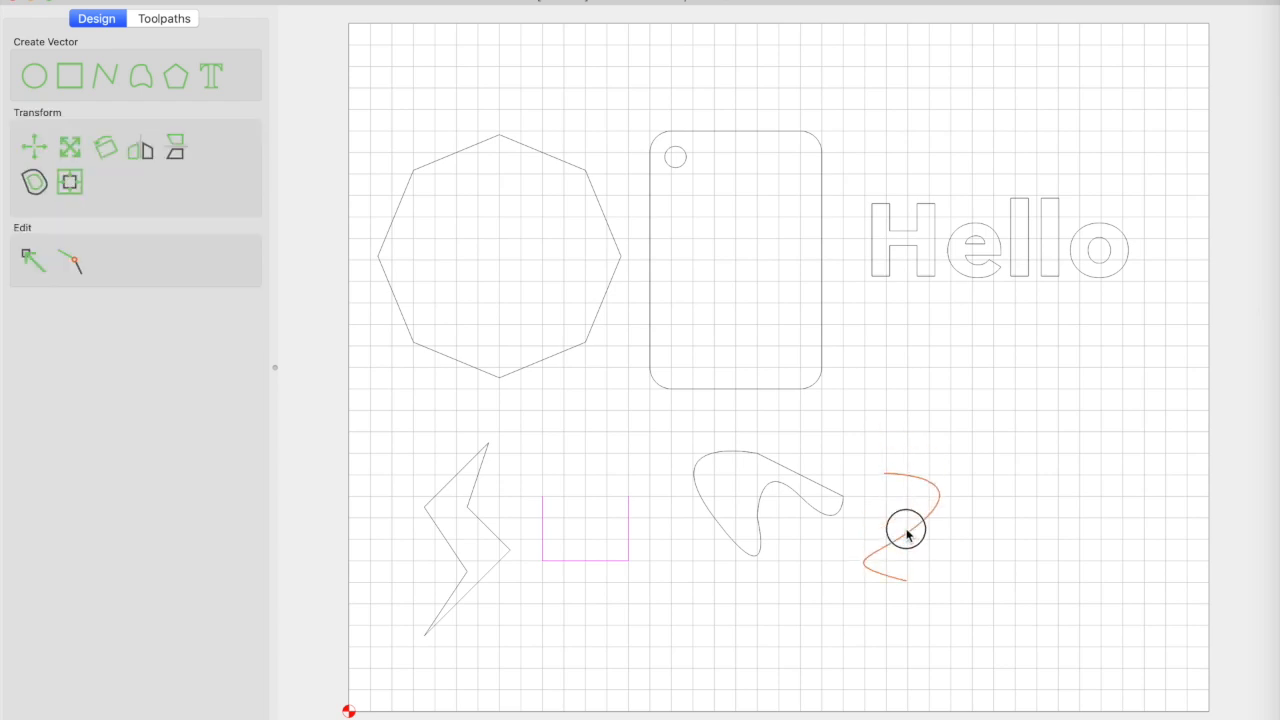
click(925, 430)
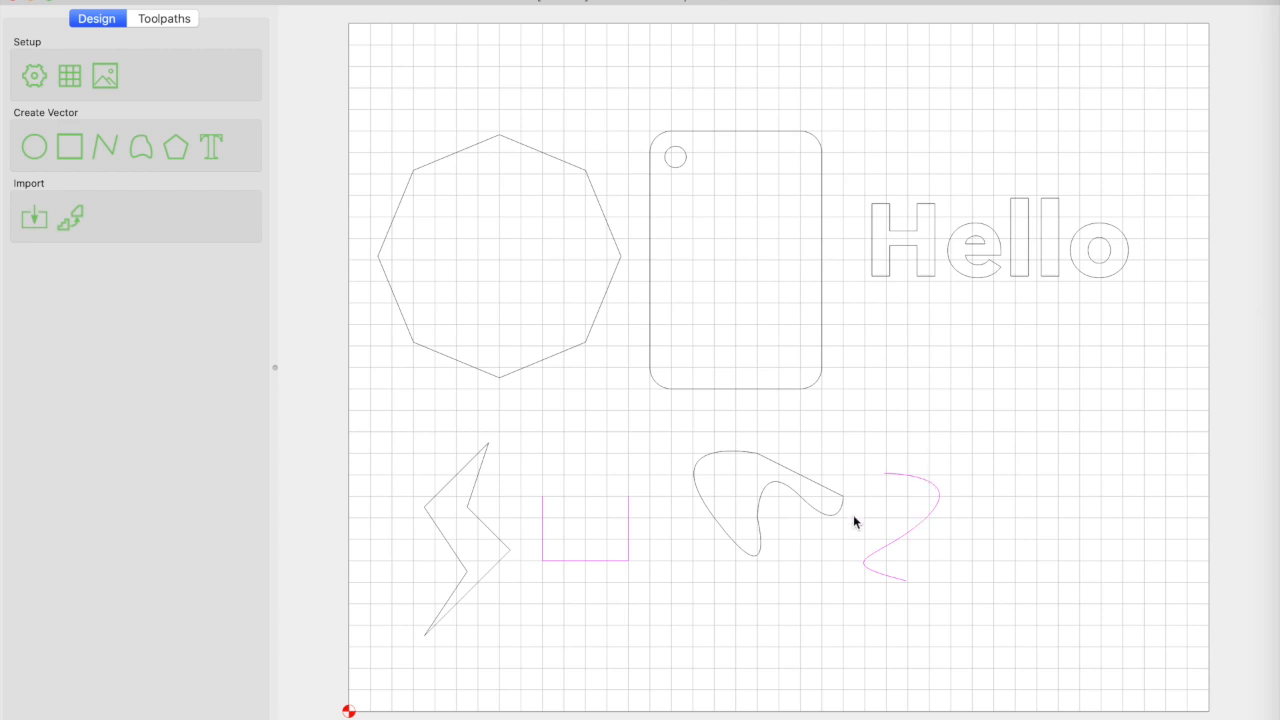
Select the closed curve and the open U-shaped polyline in turn to compare their available editing options.
click(840, 517)
click(908, 472)
click(786, 479)
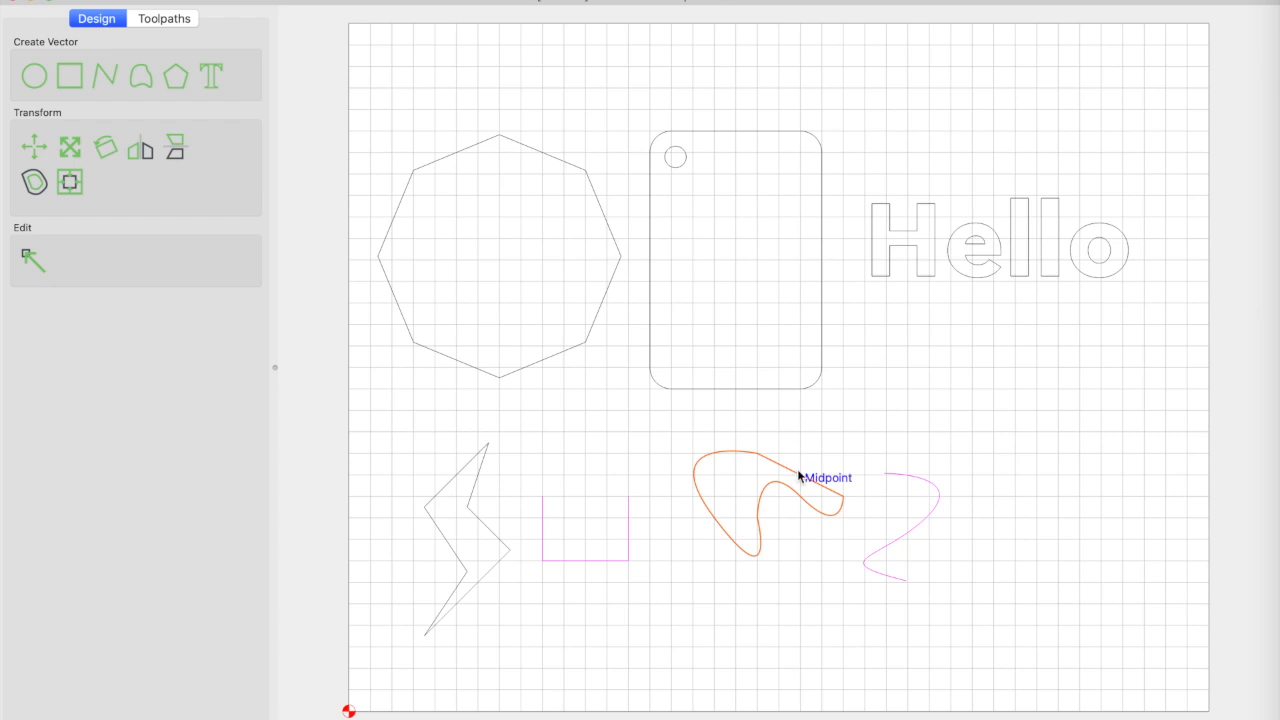
click(627, 535)
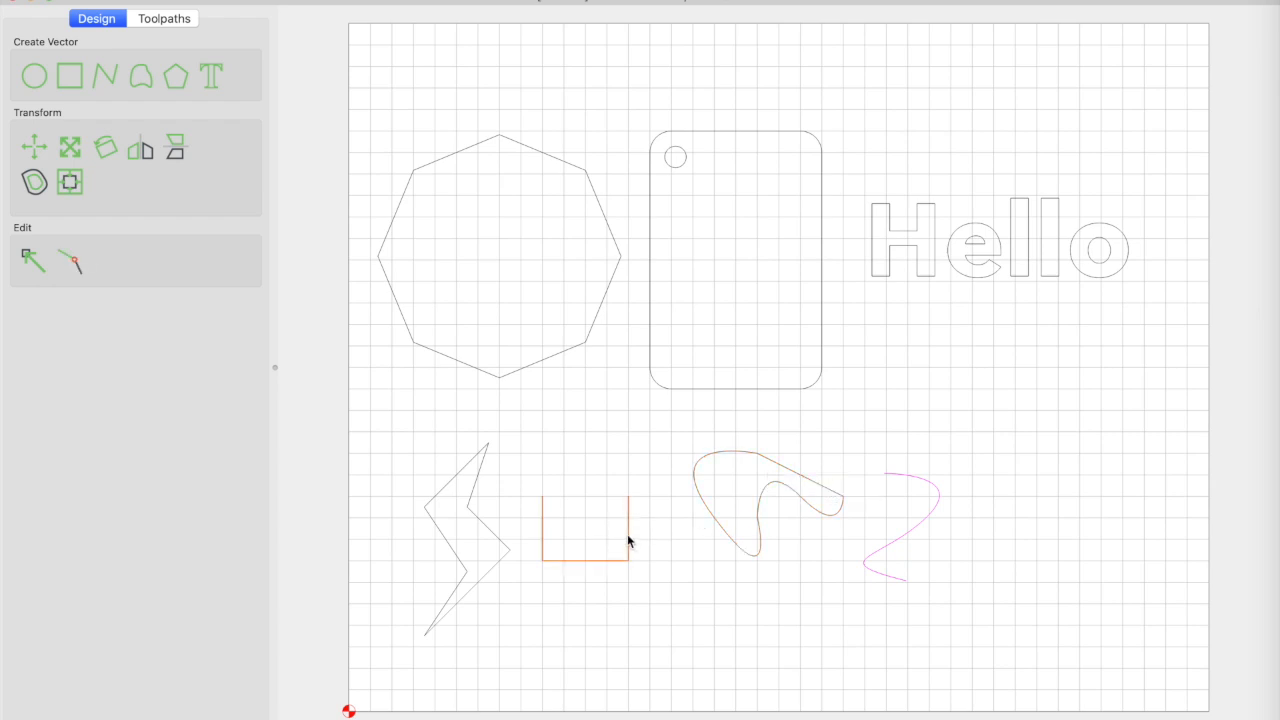
Clear the selection and open the U-shaped polyline for node editing.
click(703, 507)
click(629, 531)
click(27, 258)
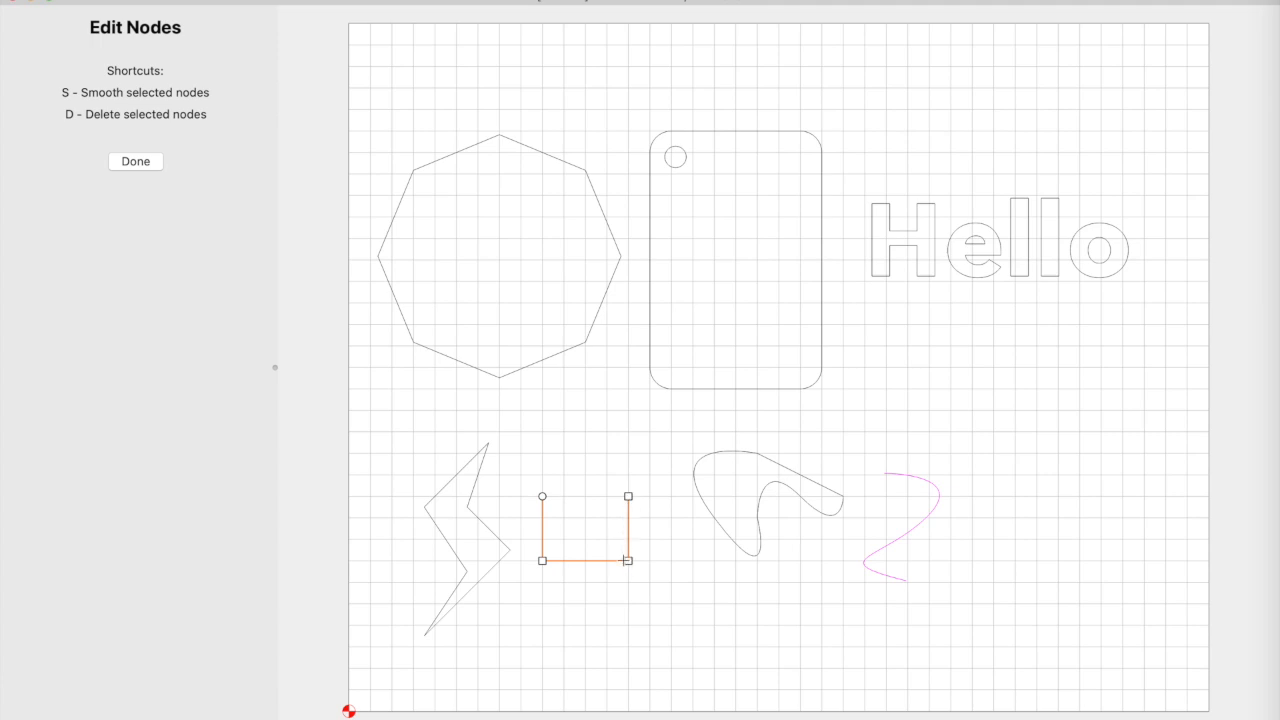
Try moving the U-shape's upper-right end node onto its upper-left start node and shifting that corner, and undo both moves.
click(541, 496)
drag(628, 496, 541, 496)
drag(542, 496, 575, 456)
key(super+z)
key(super+z)
Smooth the U-shape's lower-right corner node and adjust its handles to curve the adjoining segments.
click(628, 560)
key(s)
drag(628, 556, 675, 512)
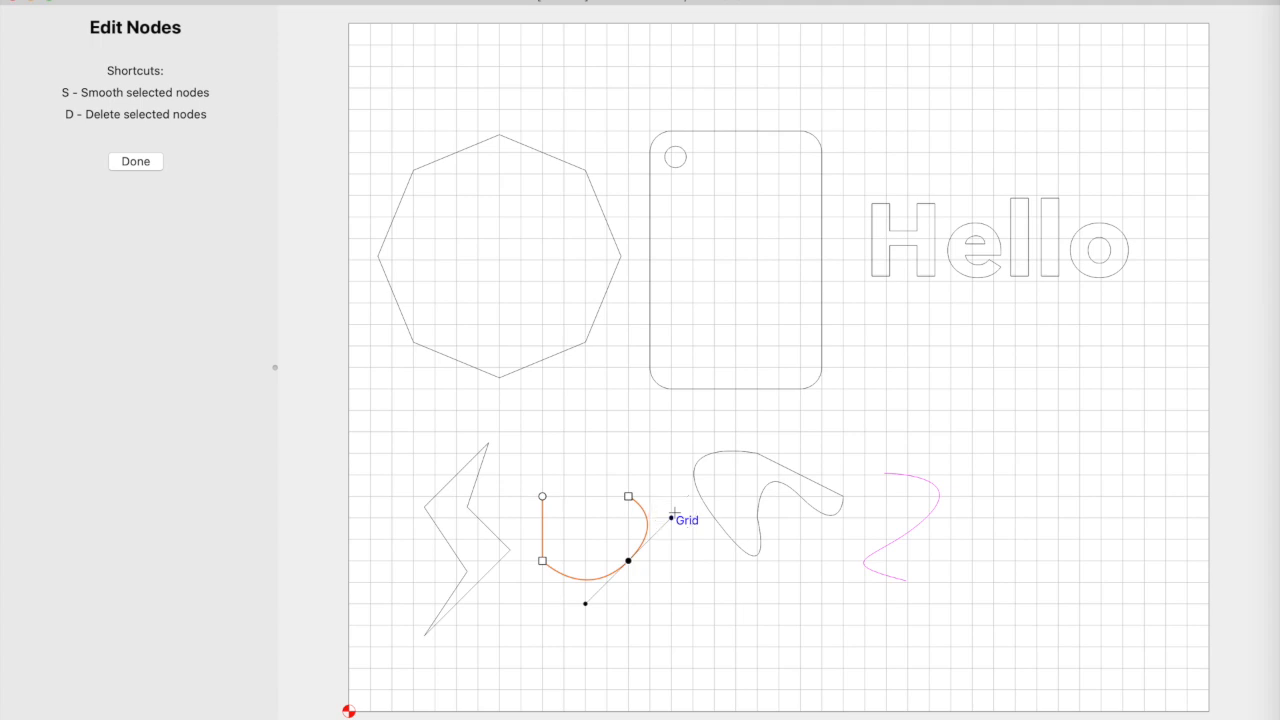
click(601, 535)
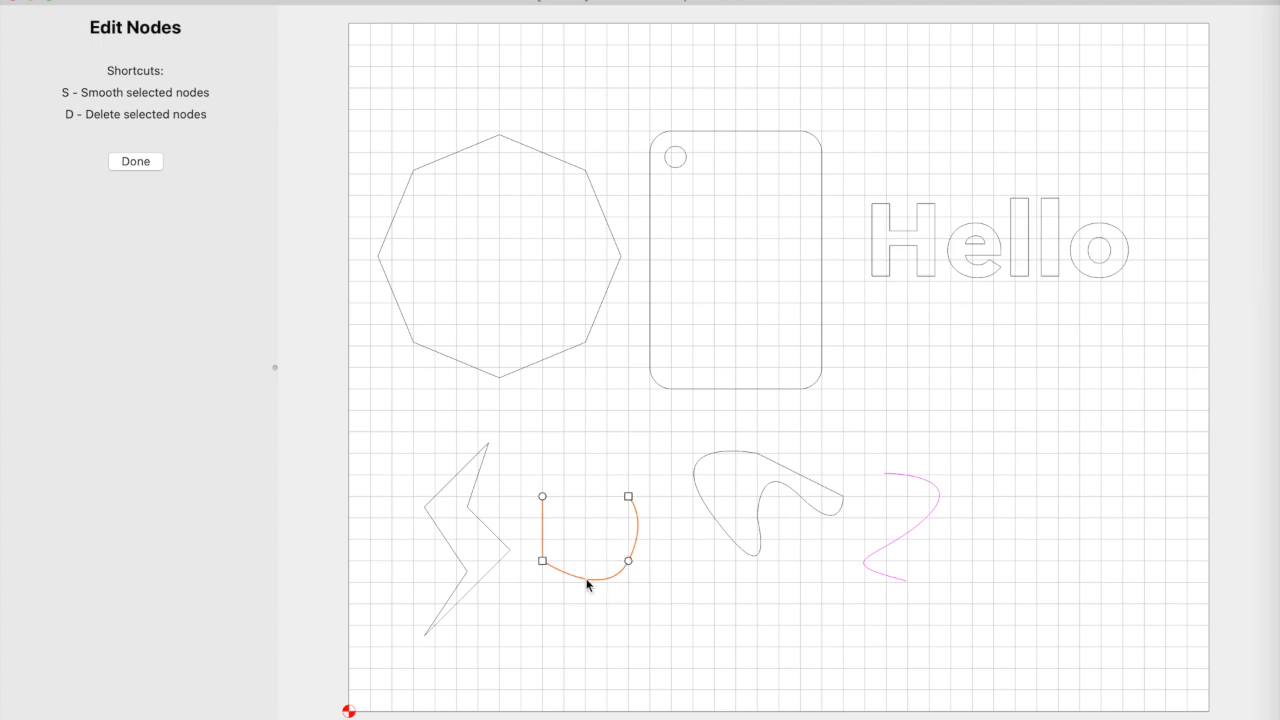
Delete the U-shape's lower-left corner node and move the smoothed node 0.25 in left and 0.5 in down.
click(541, 560)
key(d)
drag(627, 561, 607, 604)
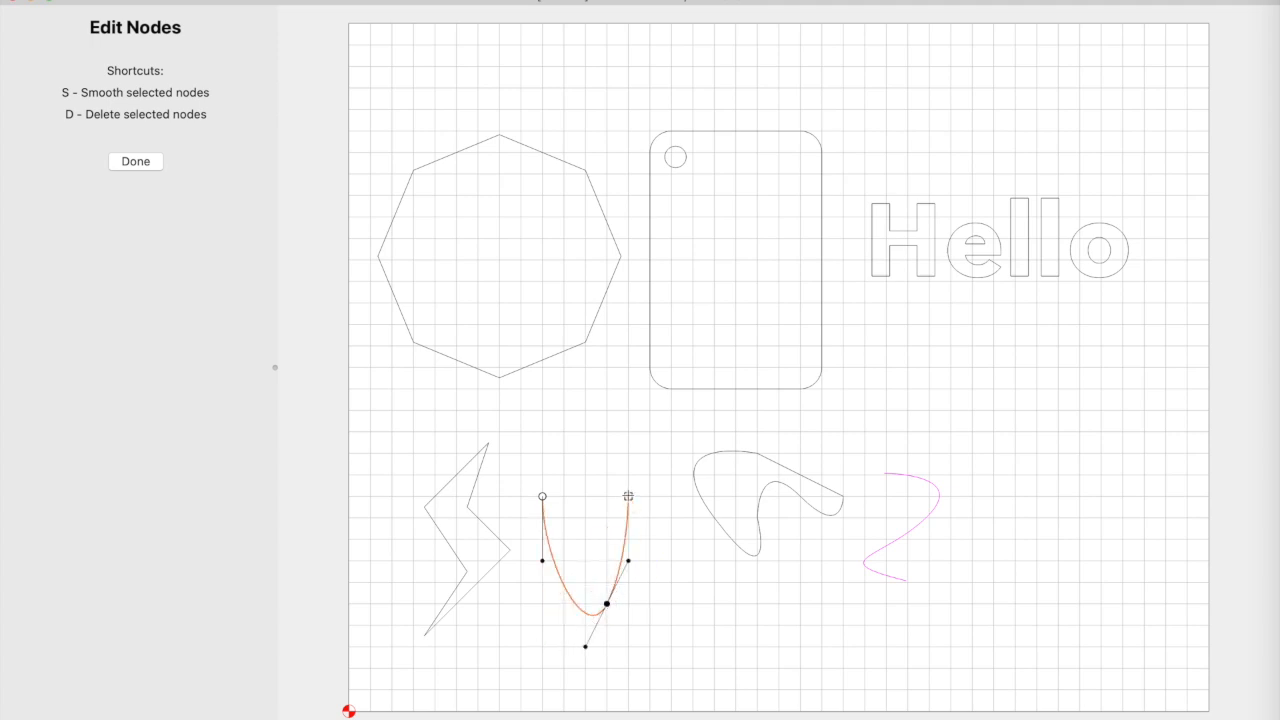
Move the U-shape's upper-right end node 0.5 in left and its start node 0.25 in right and 0.5 in down.
drag(628, 496, 585, 499)
click(542, 496)
drag(556, 518, 570, 541)
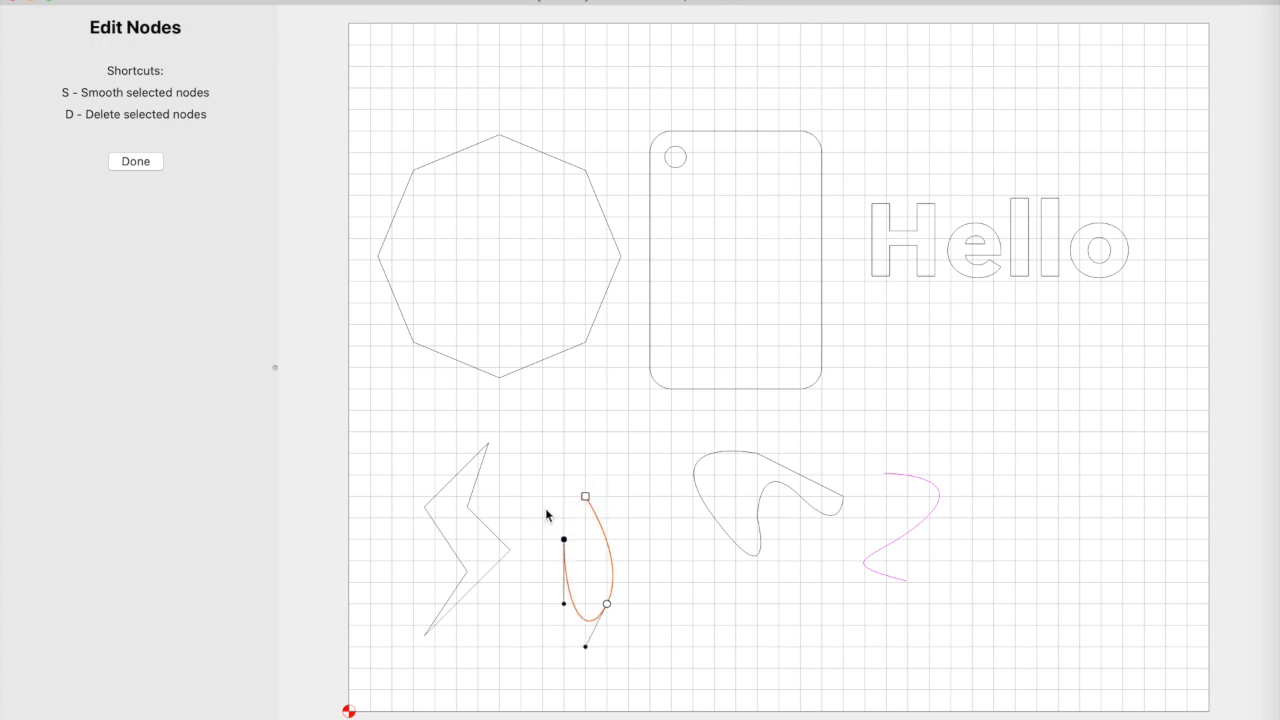
Insert a smooth node on the U-shape's right-hand curve, pull it about 0.5 in outward, and finish node editing.
click(628, 550)
drag(609, 538, 663, 580)
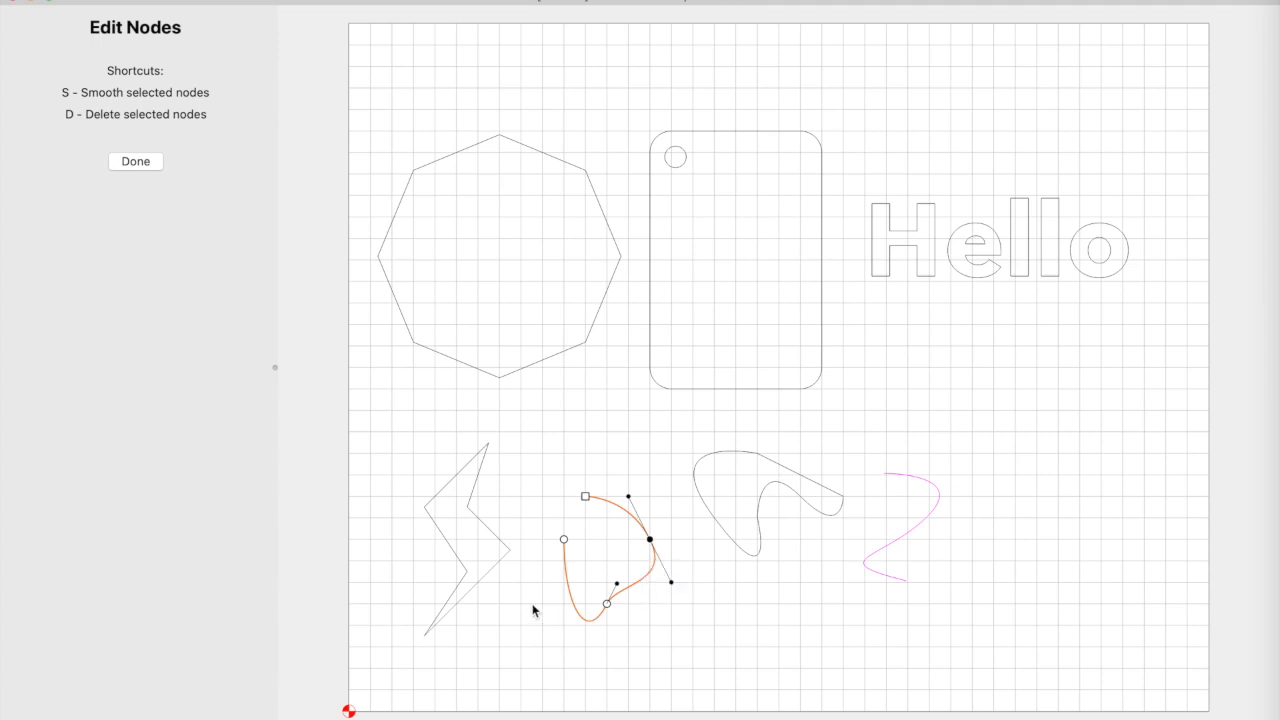
click(145, 167)
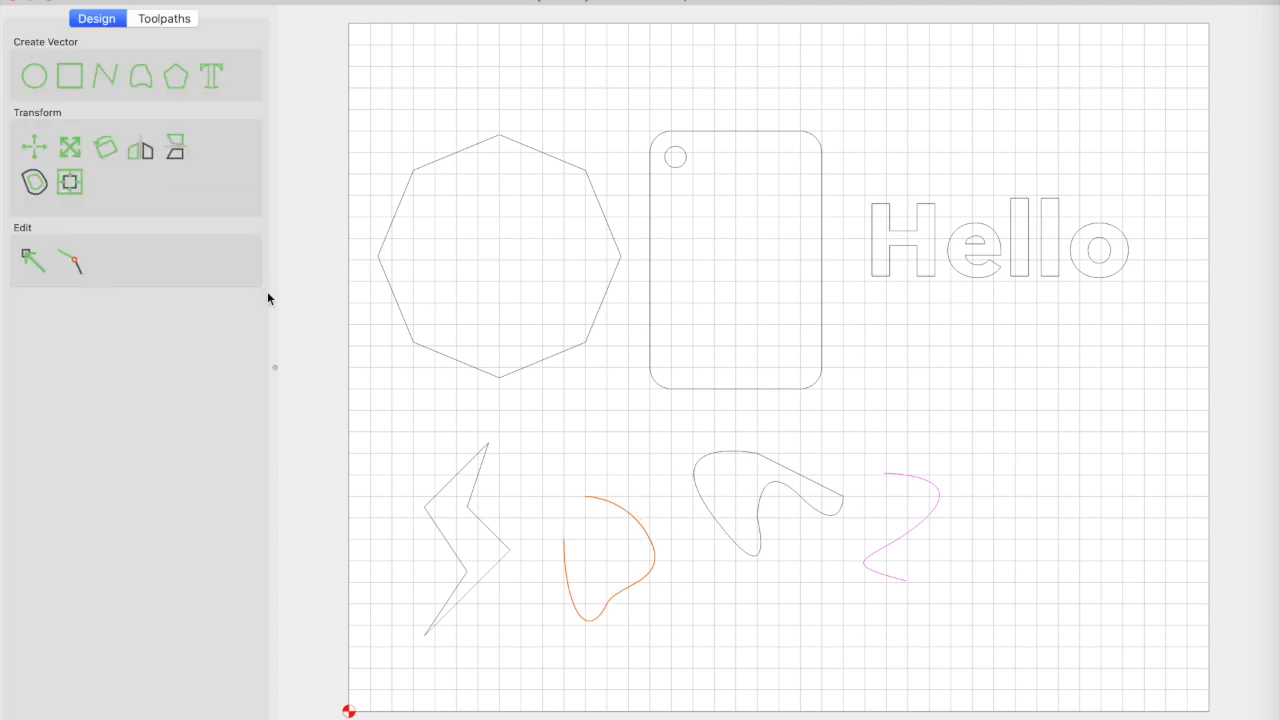
click(420, 415)
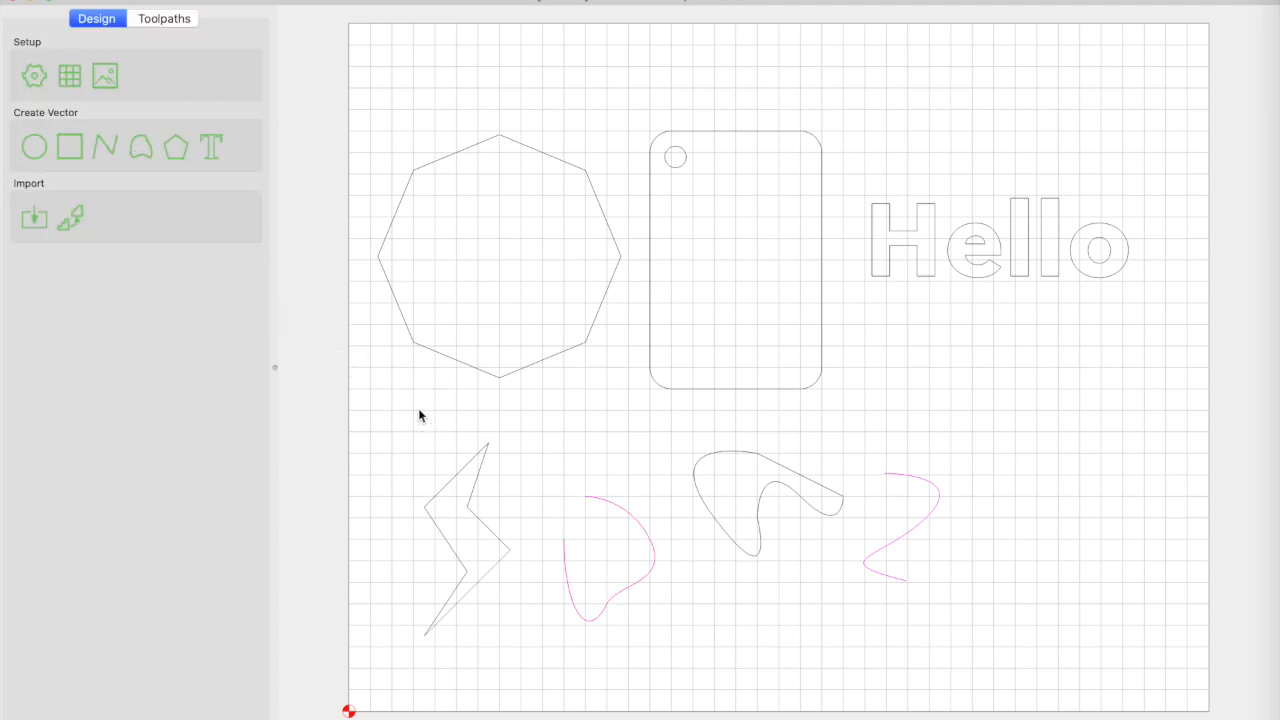
Edit the octagon's nodes: move the bottom vertex about 2.1 in straight up into the shape and smooth it into an arch.
click(456, 361)
click(688, 388)
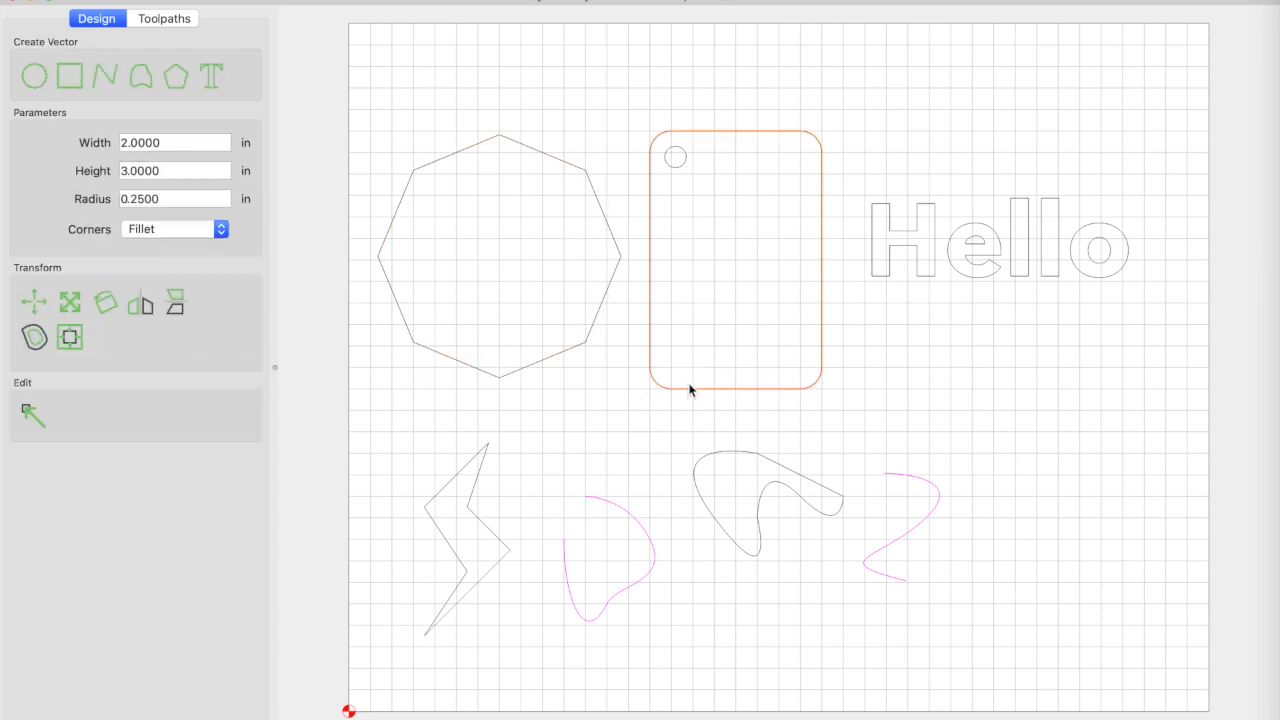
click(563, 357)
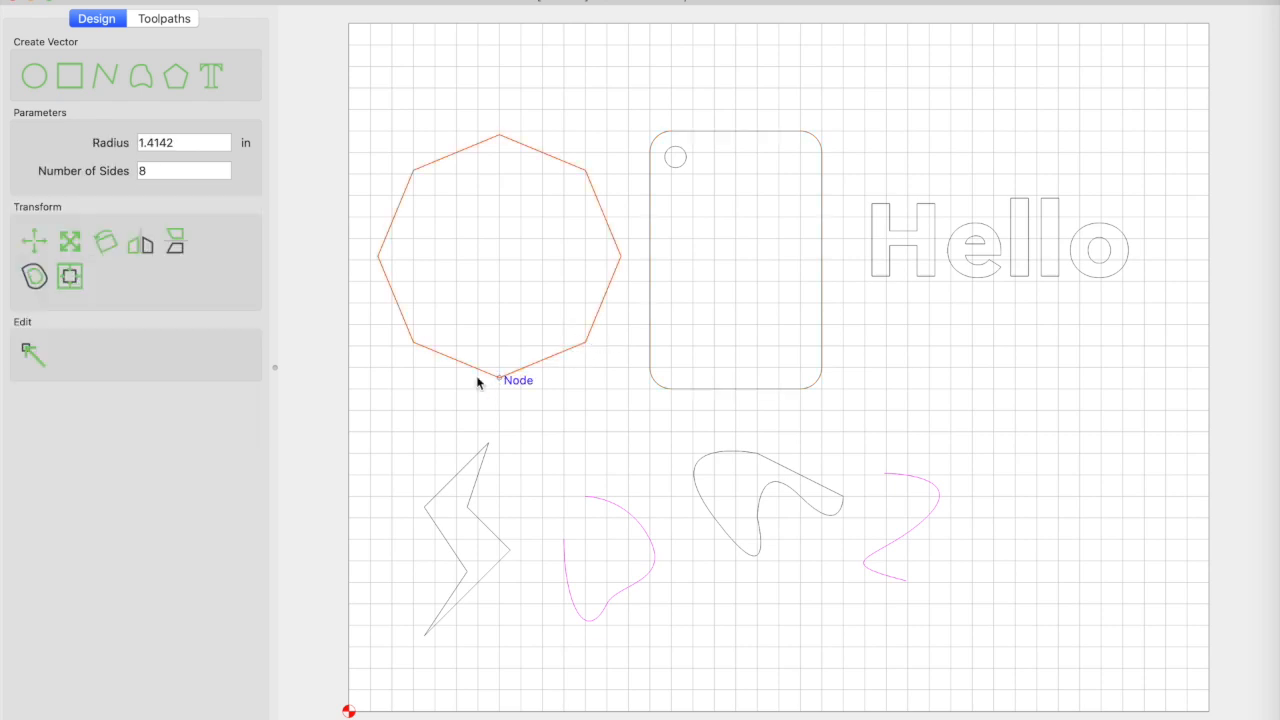
click(29, 351)
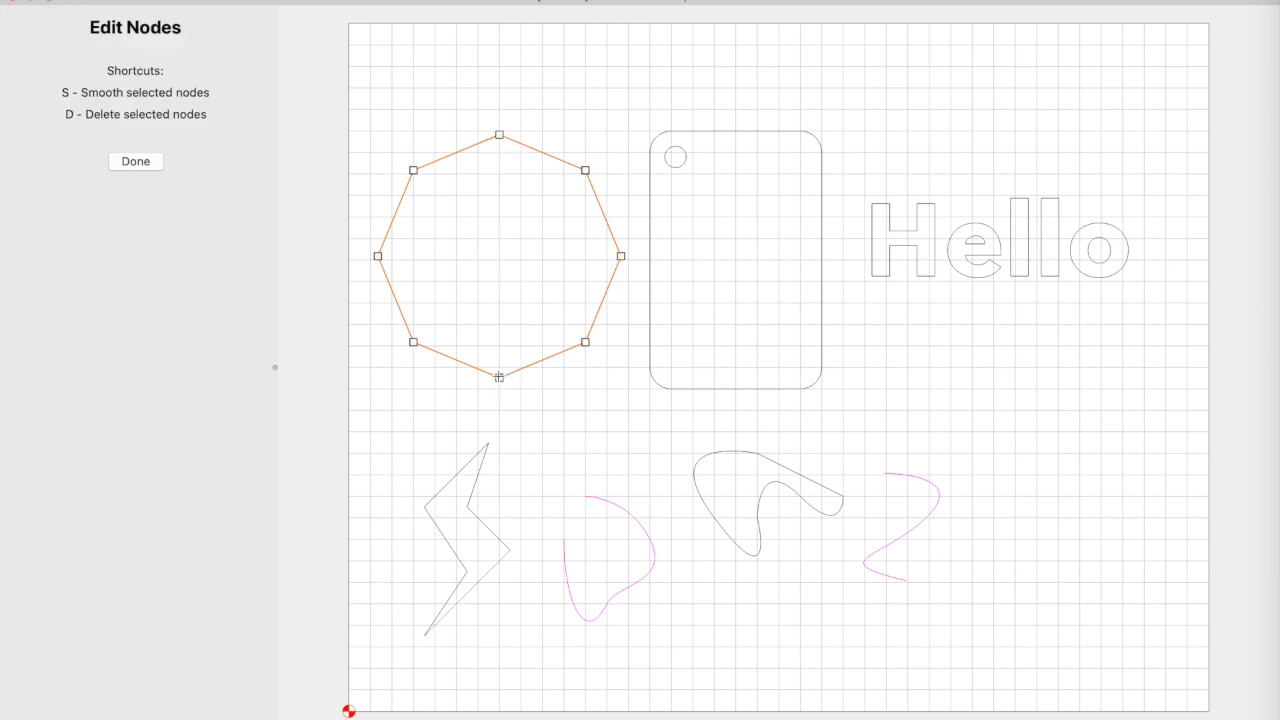
drag(499, 377, 499, 196)
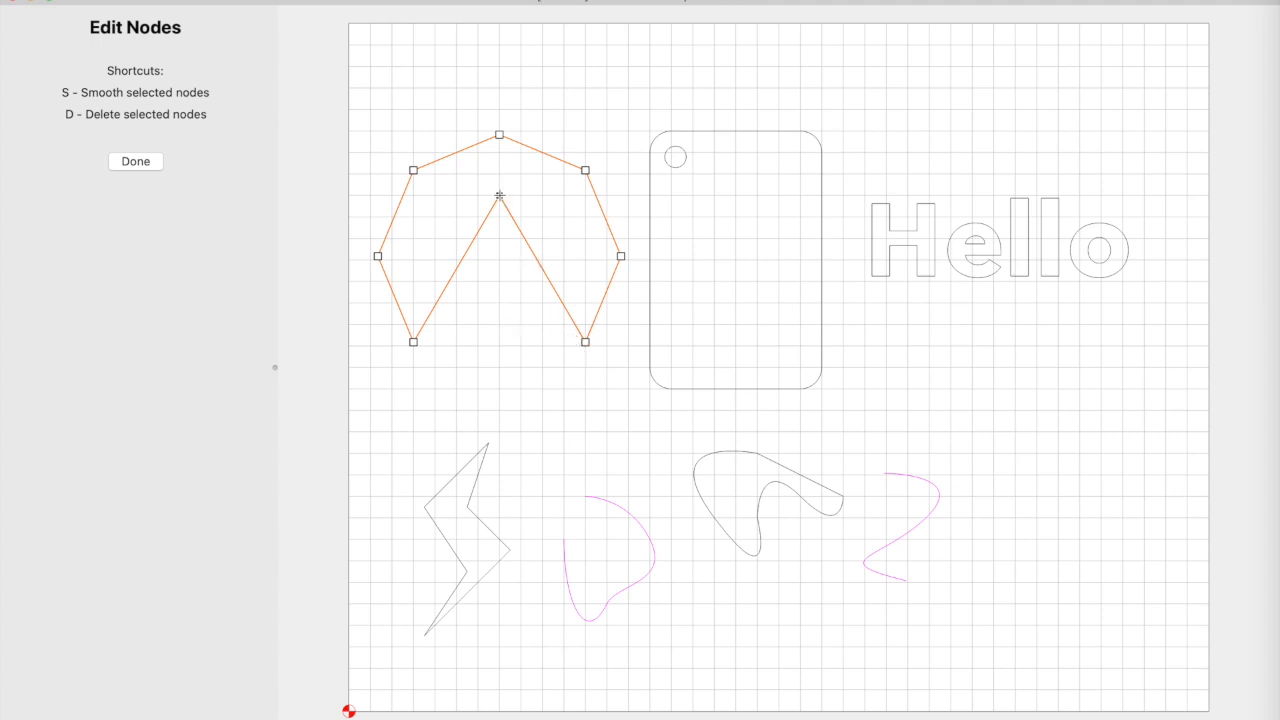
drag(499, 196, 557, 203)
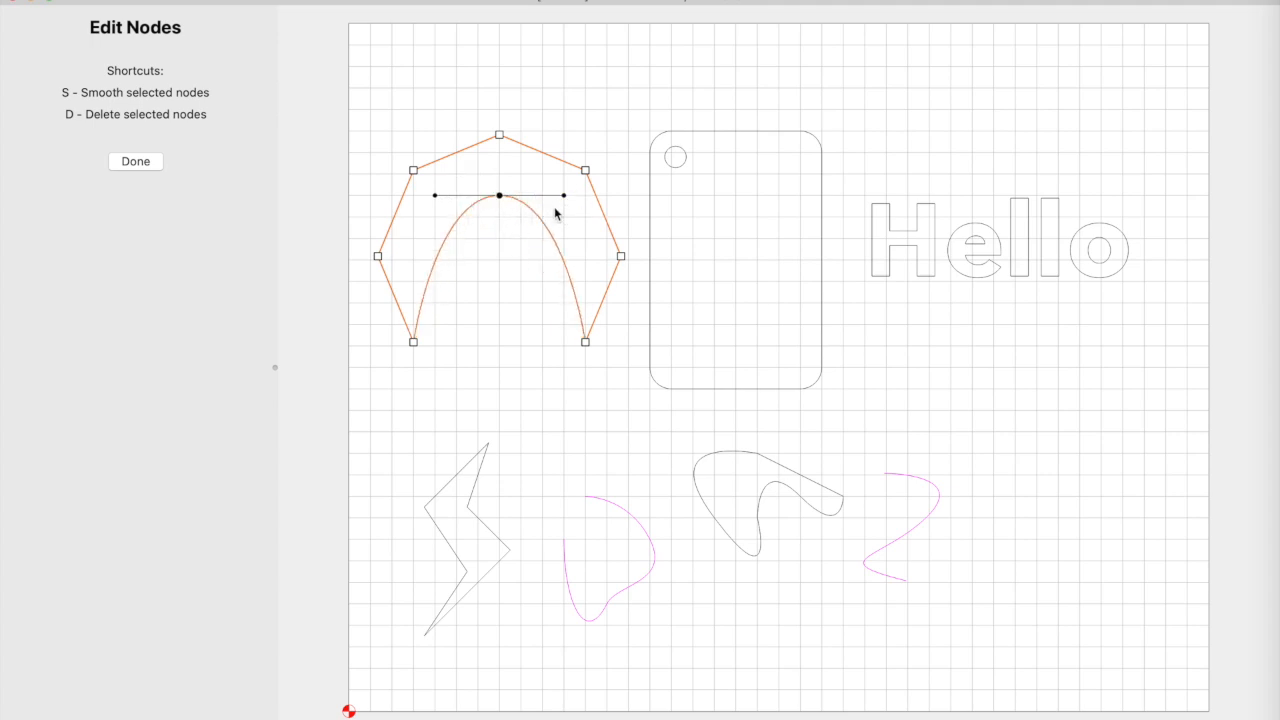
click(510, 293)
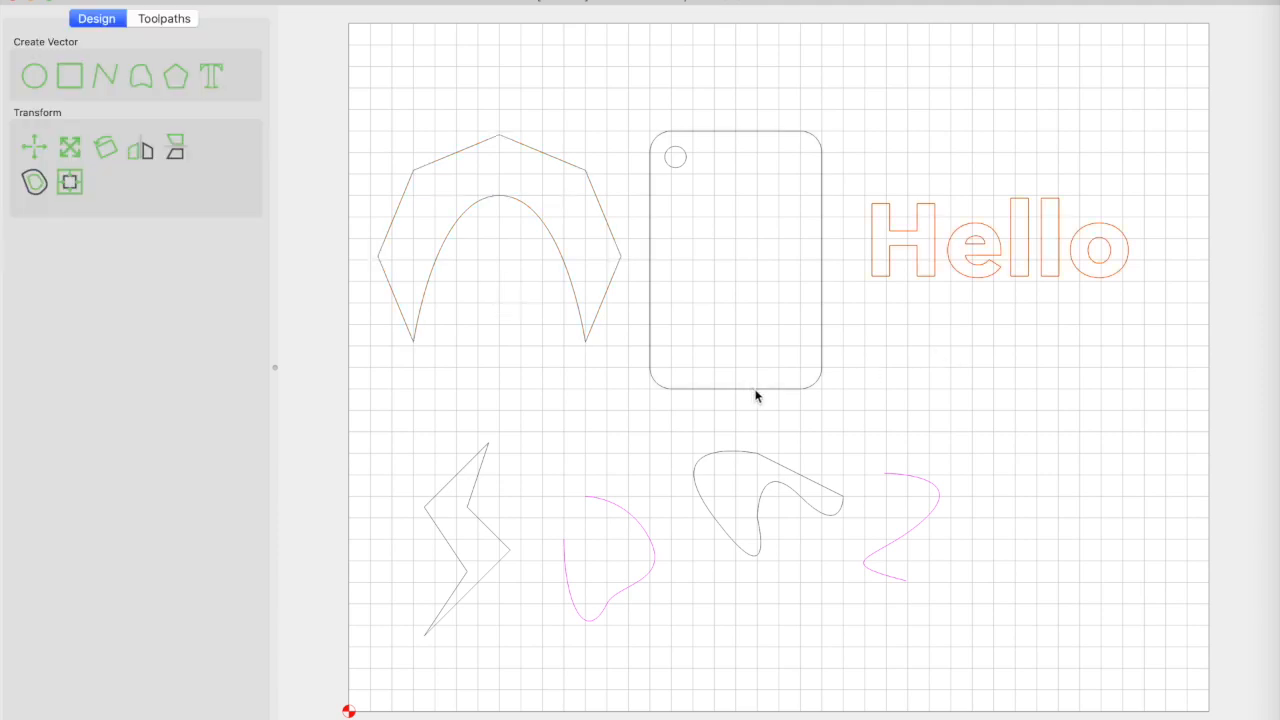
Select the open curve made from the U-shape and open the vector-joining tool for it.
click(632, 522)
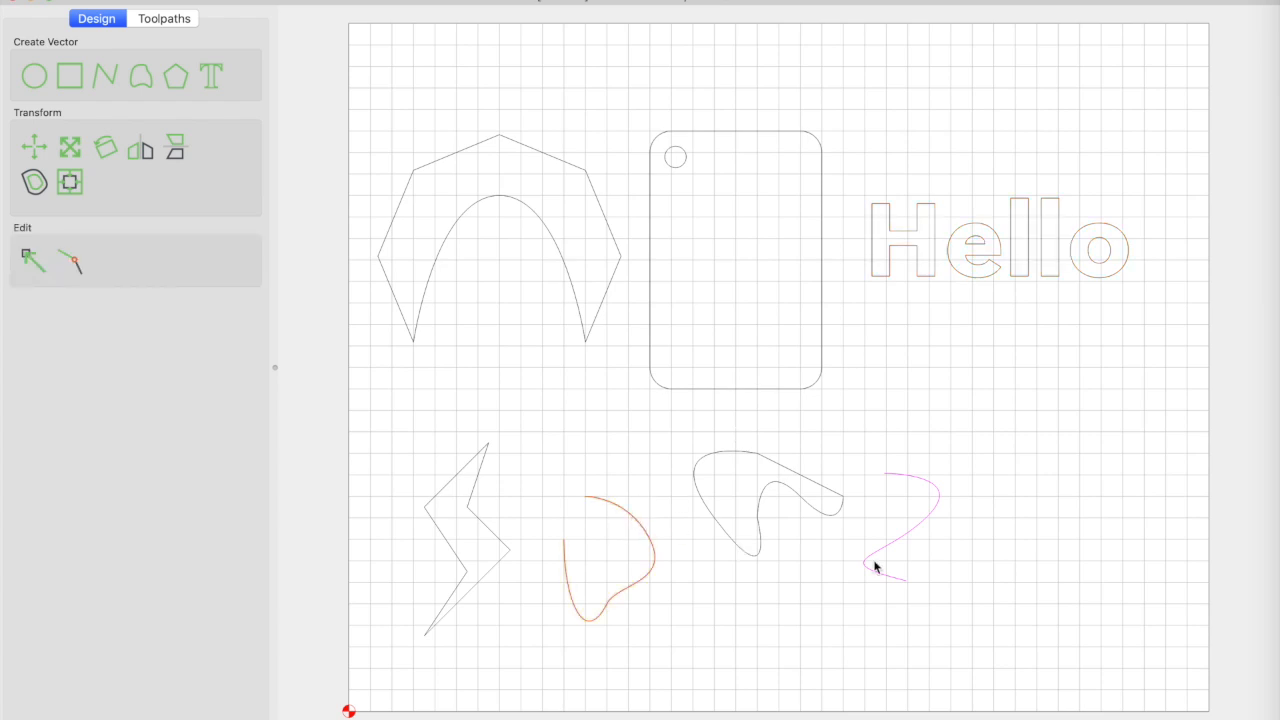
click(883, 550)
click(621, 514)
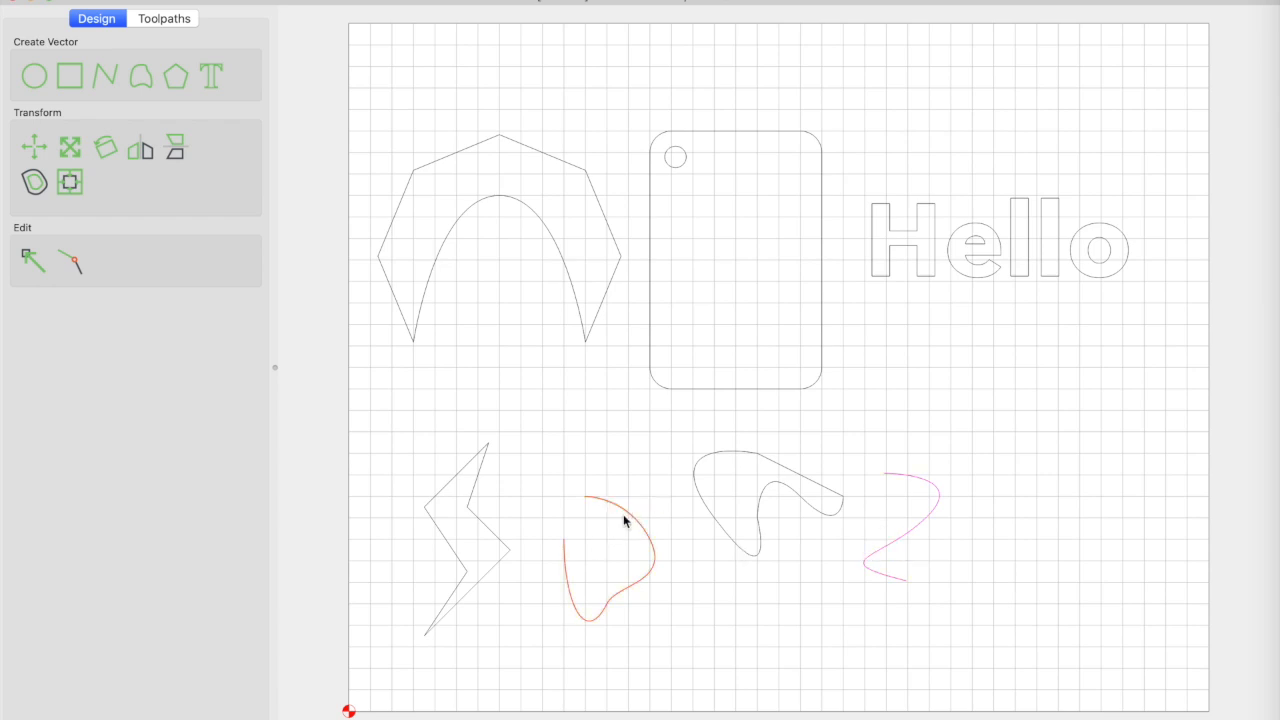
click(73, 265)
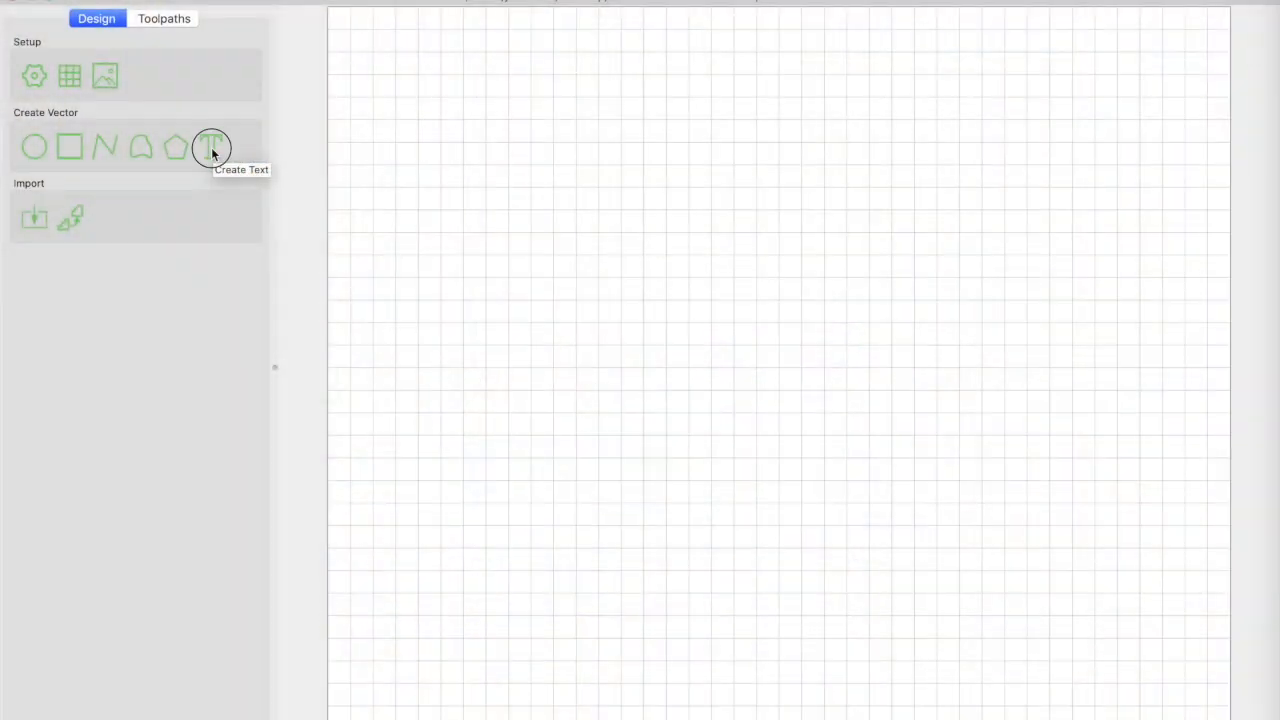
Create the text "Hello" in Lato - Black, 0.75 in high, and move it about 2 in left and 0.25 in up.
click(211, 147)
double_click(153, 106)
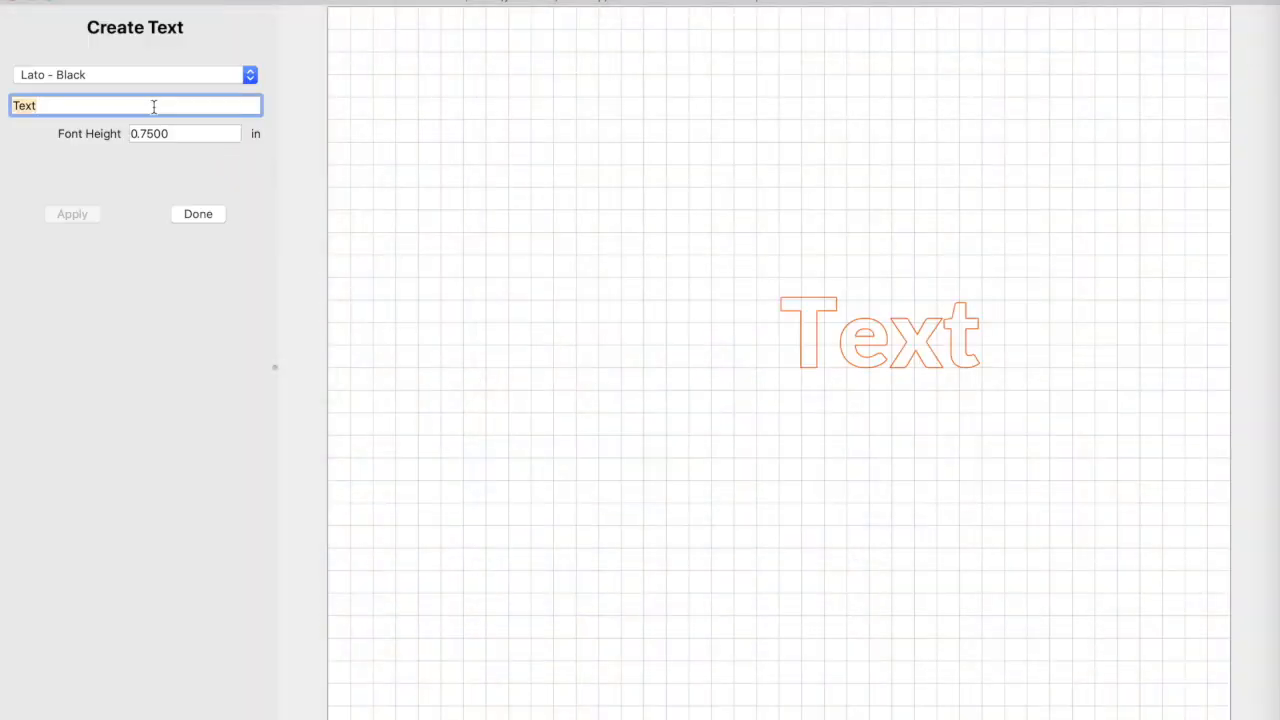
text(Hello)
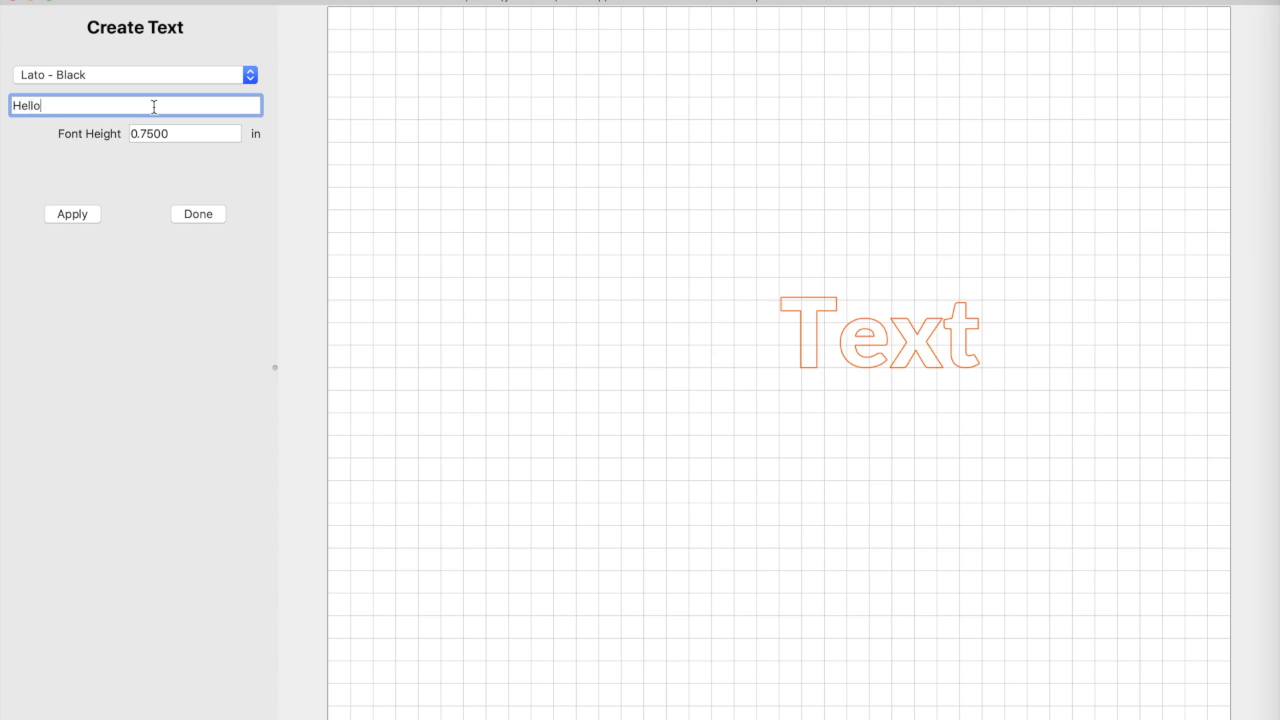
click(74, 214)
click(668, 342)
click(206, 214)
click(820, 340)
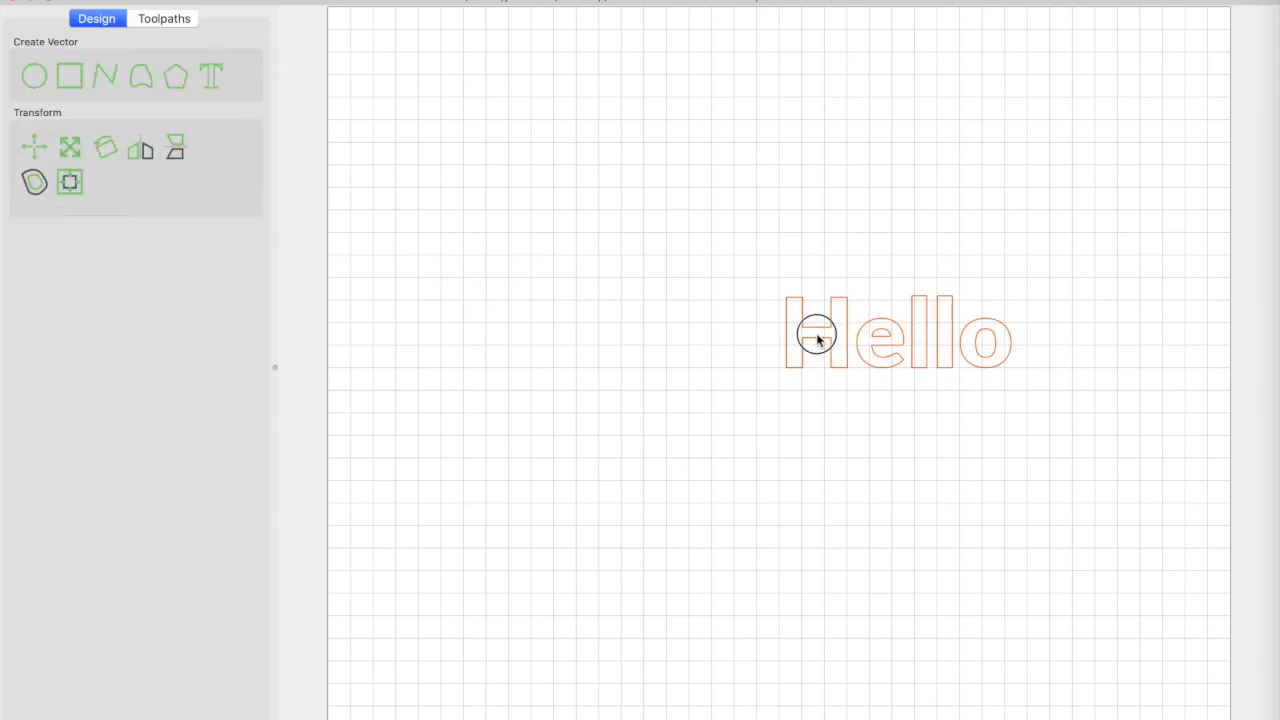
drag(826, 326, 640, 298)
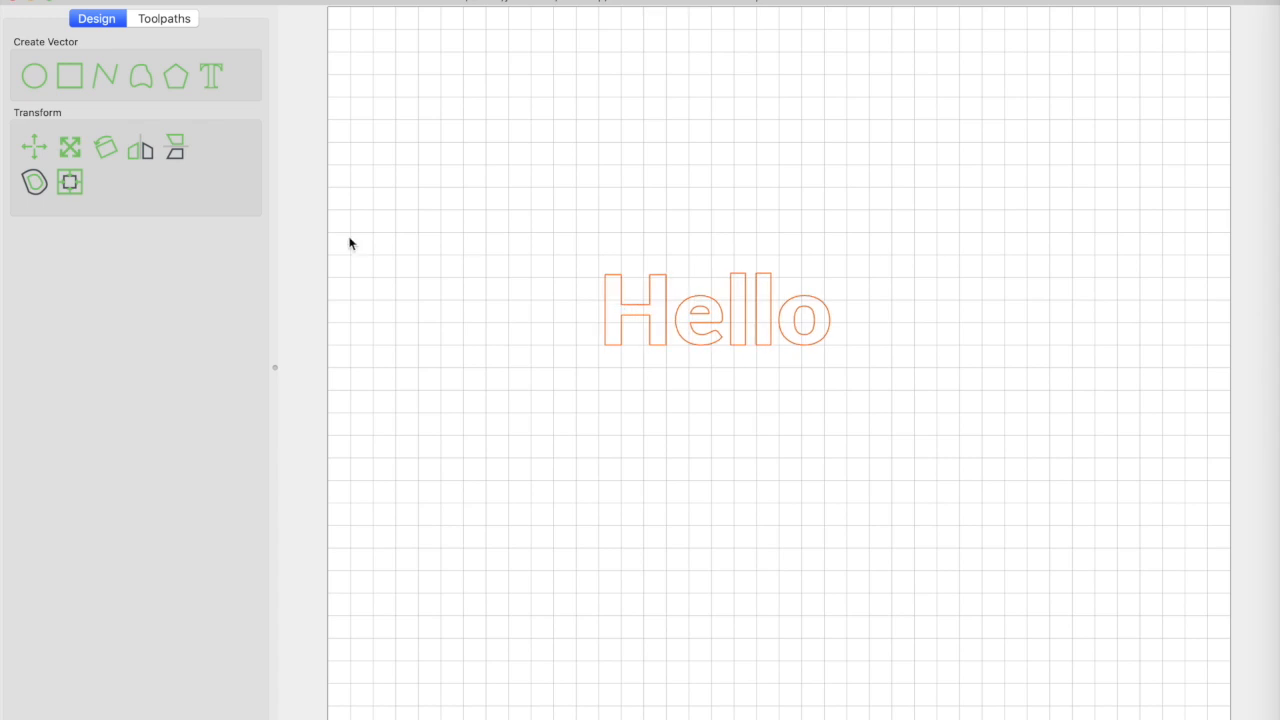
Reposition the Hello text with the Move tool's centre, corner and top-edge handles, to about X 2.51 in, Y 4.70 in.
click(34, 149)
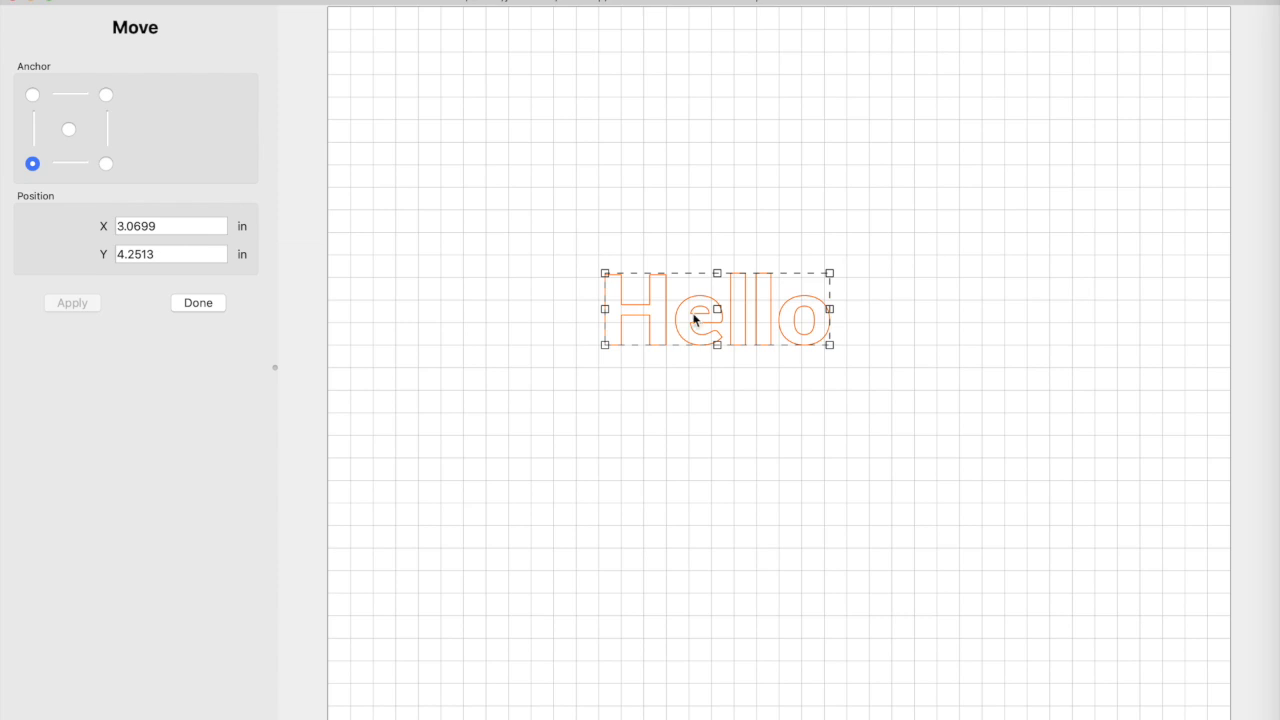
drag(717, 309, 766, 309)
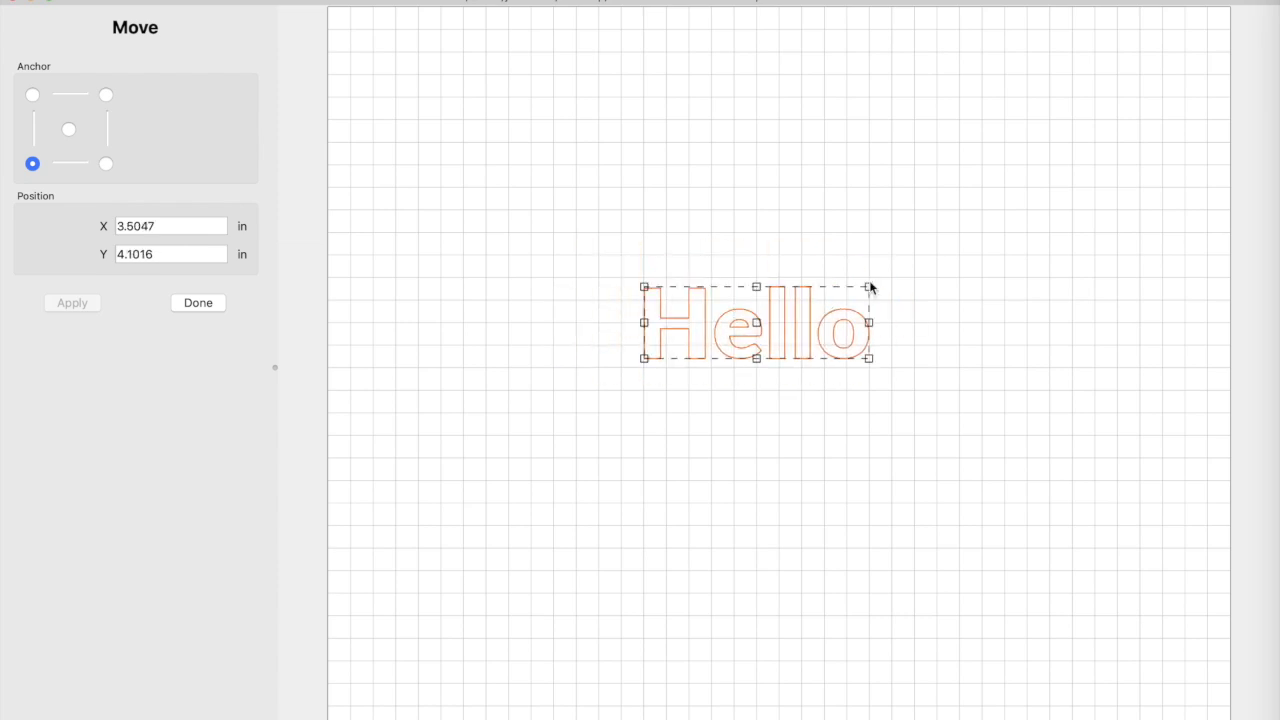
drag(868, 282, 786, 286)
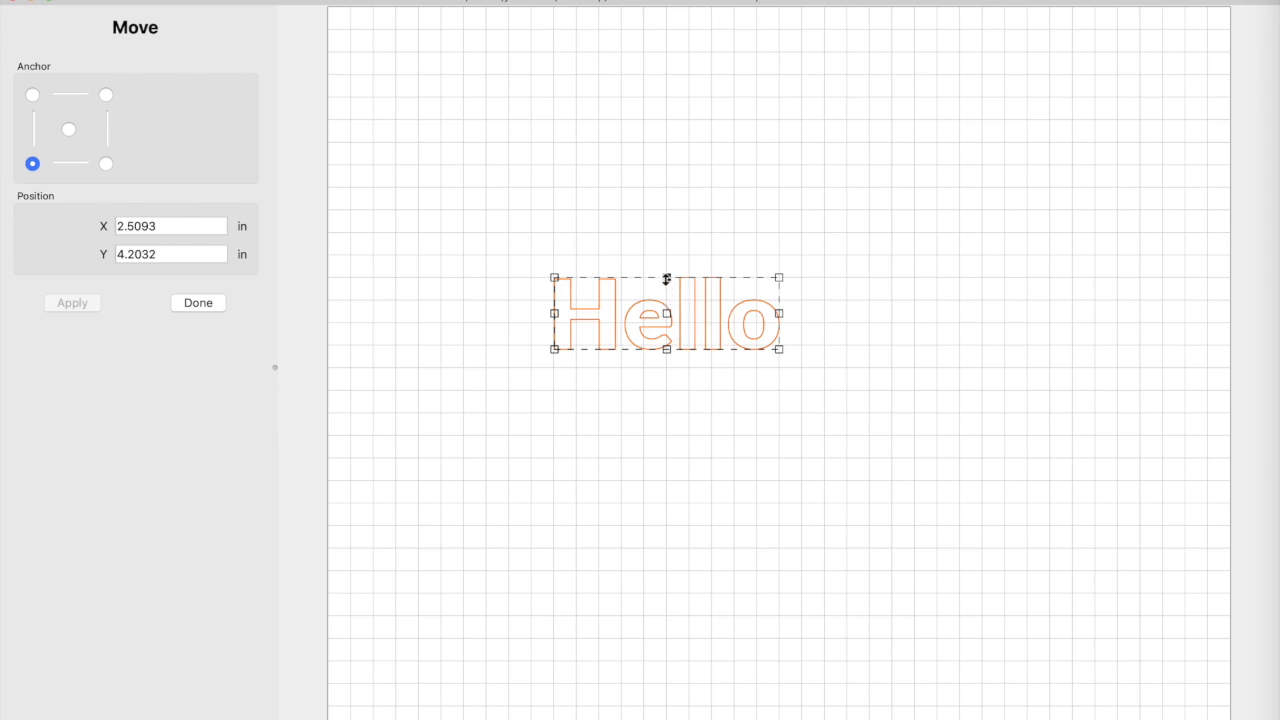
drag(667, 278, 528, 231)
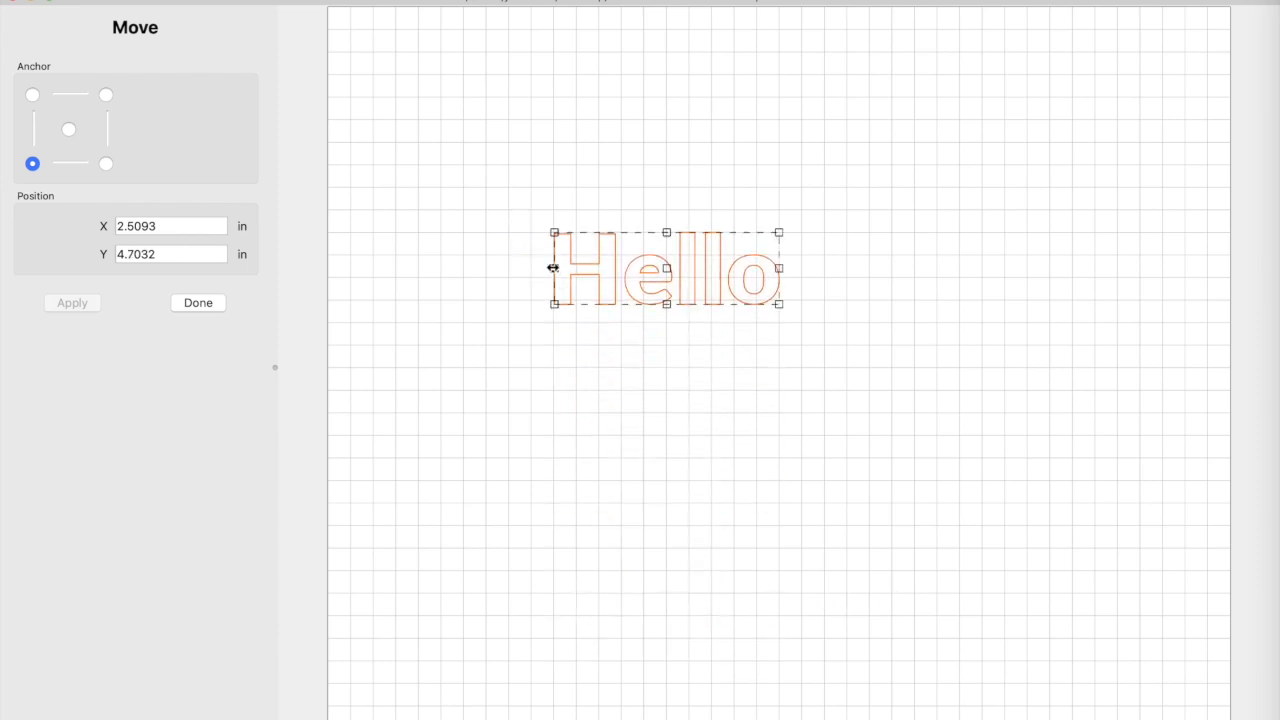
Shift the Hello text horizontally to X 2.75 in, and move it freely about 1.3 in left and 0.9 in up.
drag(552, 268, 995, 250)
drag(844, 184, 583, 380)
drag(523, 322, 575, 299)
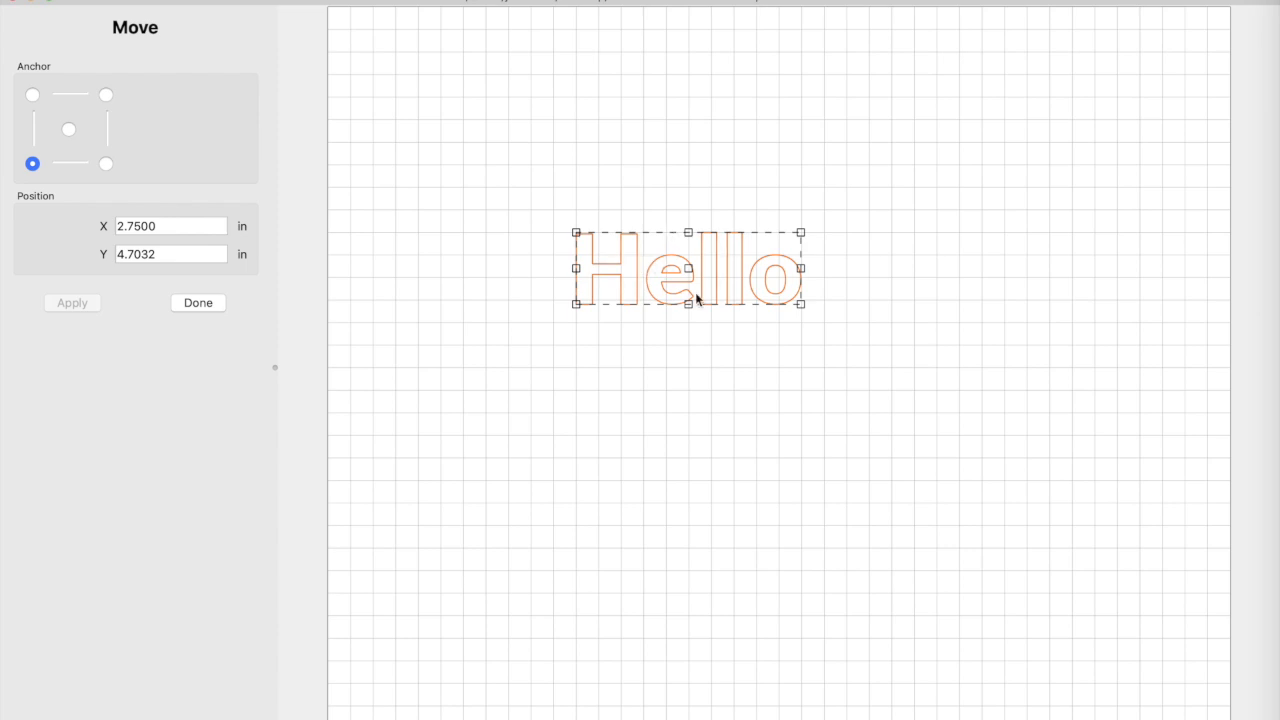
click(195, 303)
drag(700, 288, 584, 208)
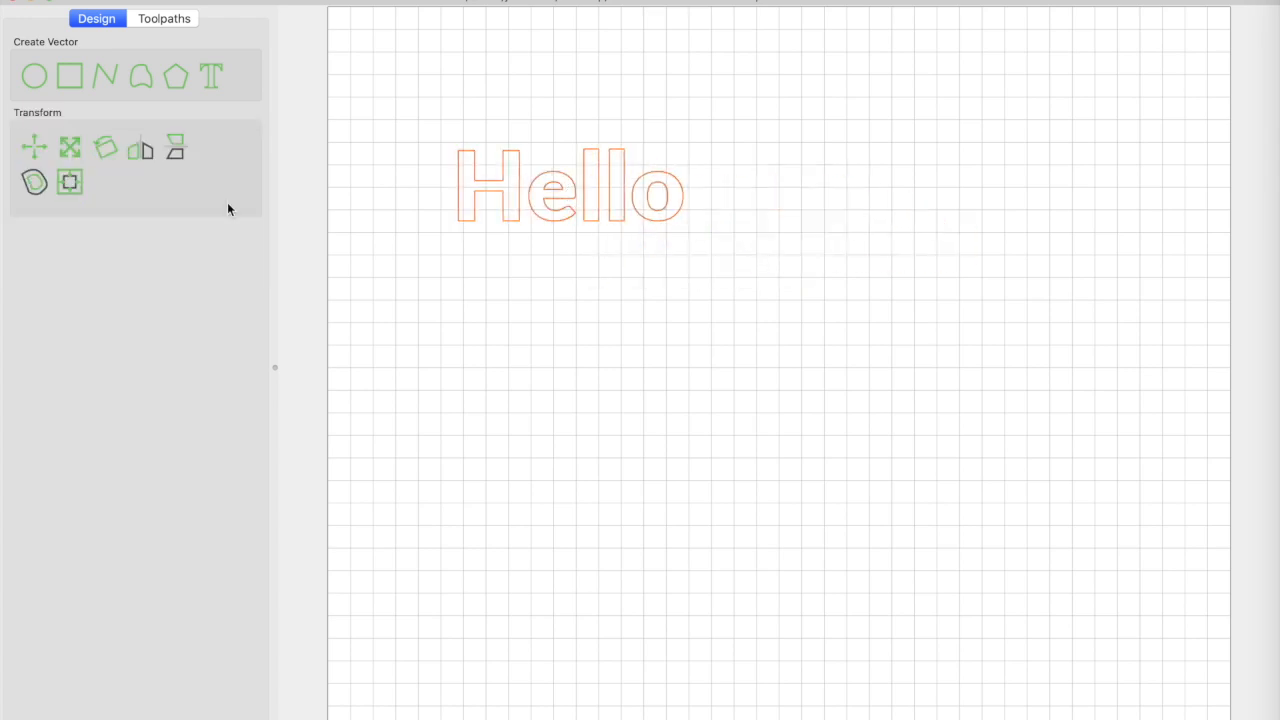
Scale the Hello text proportionally to about 0.66 in high, and undo a trial stretch to about 4.56 in wide.
click(70, 148)
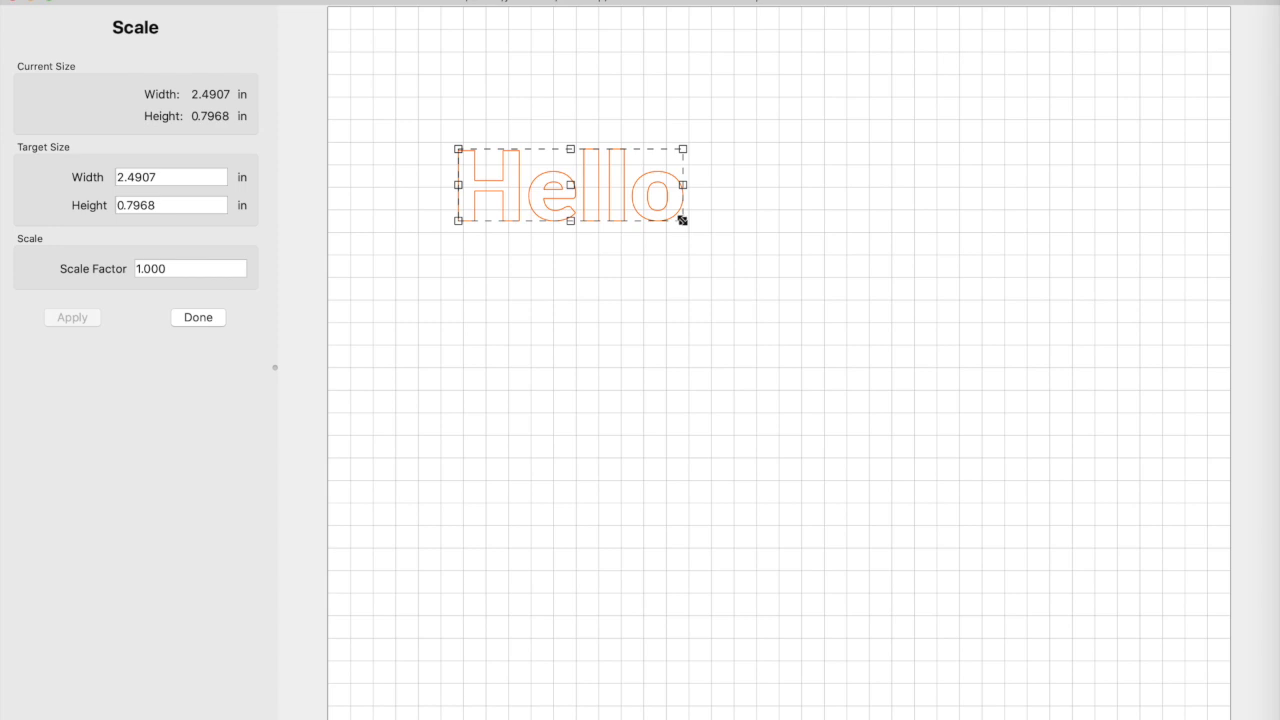
drag(683, 222, 858, 184)
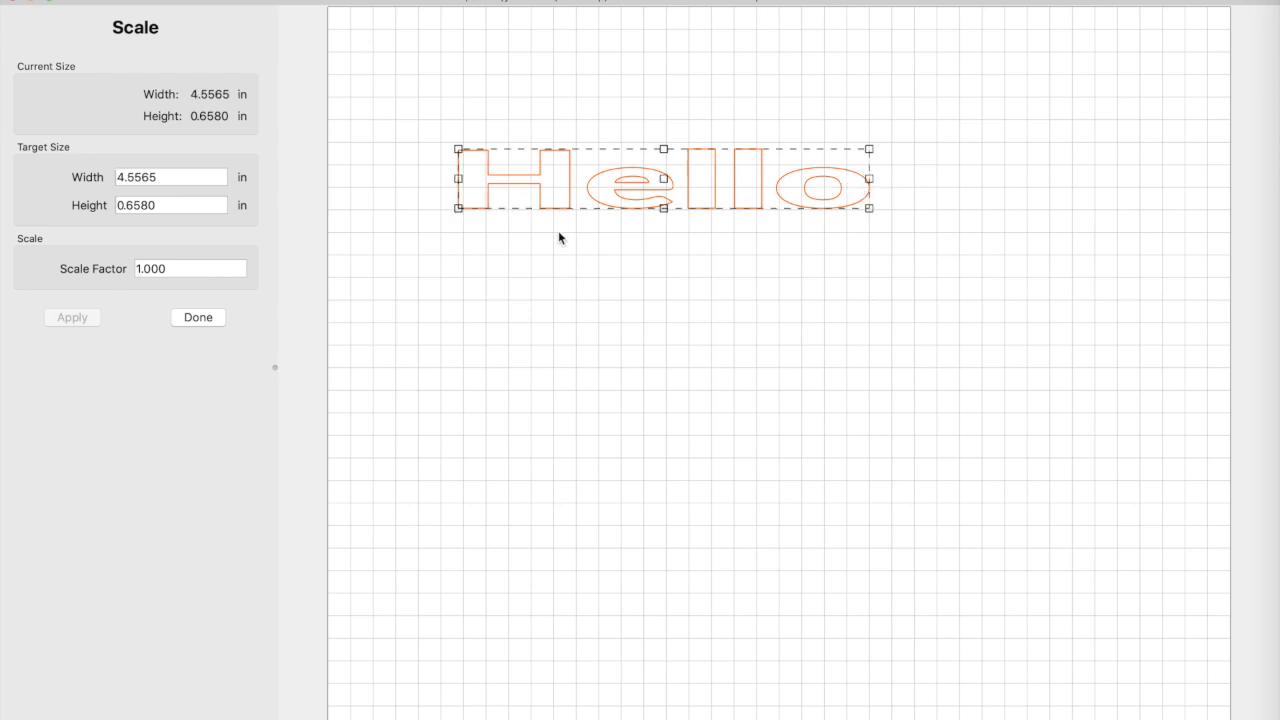
click(196, 268)
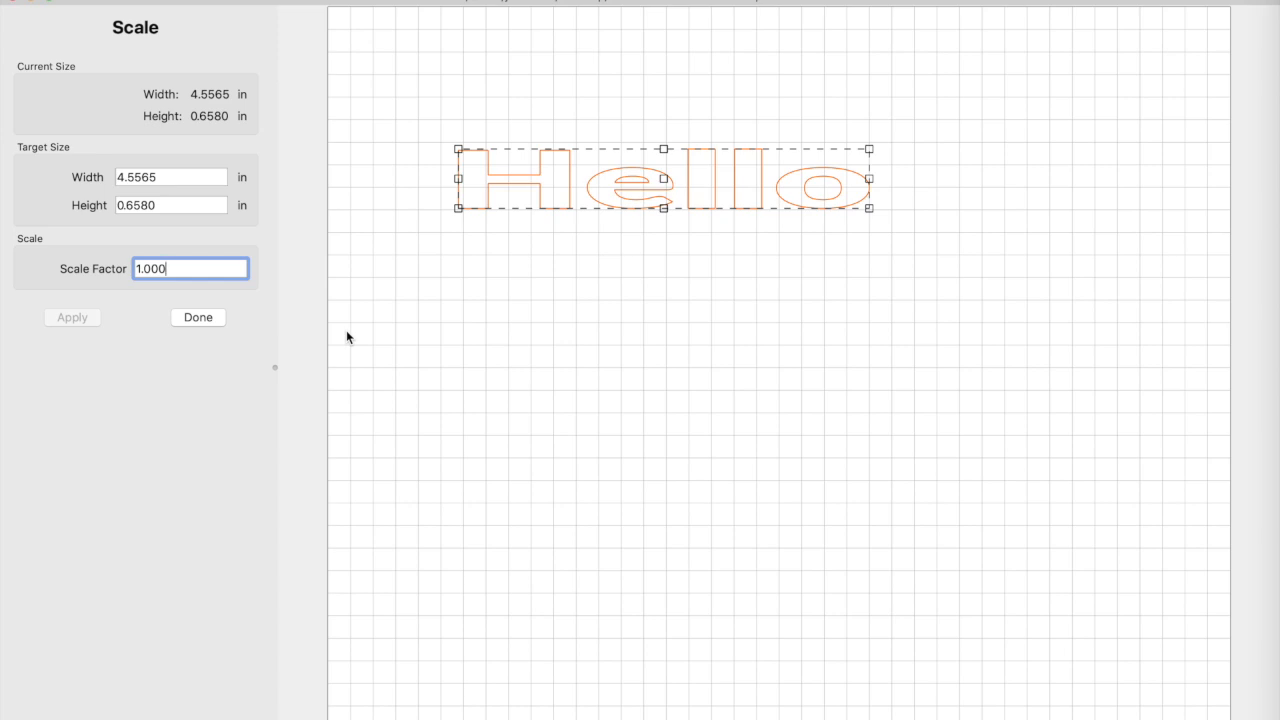
key(Escape)
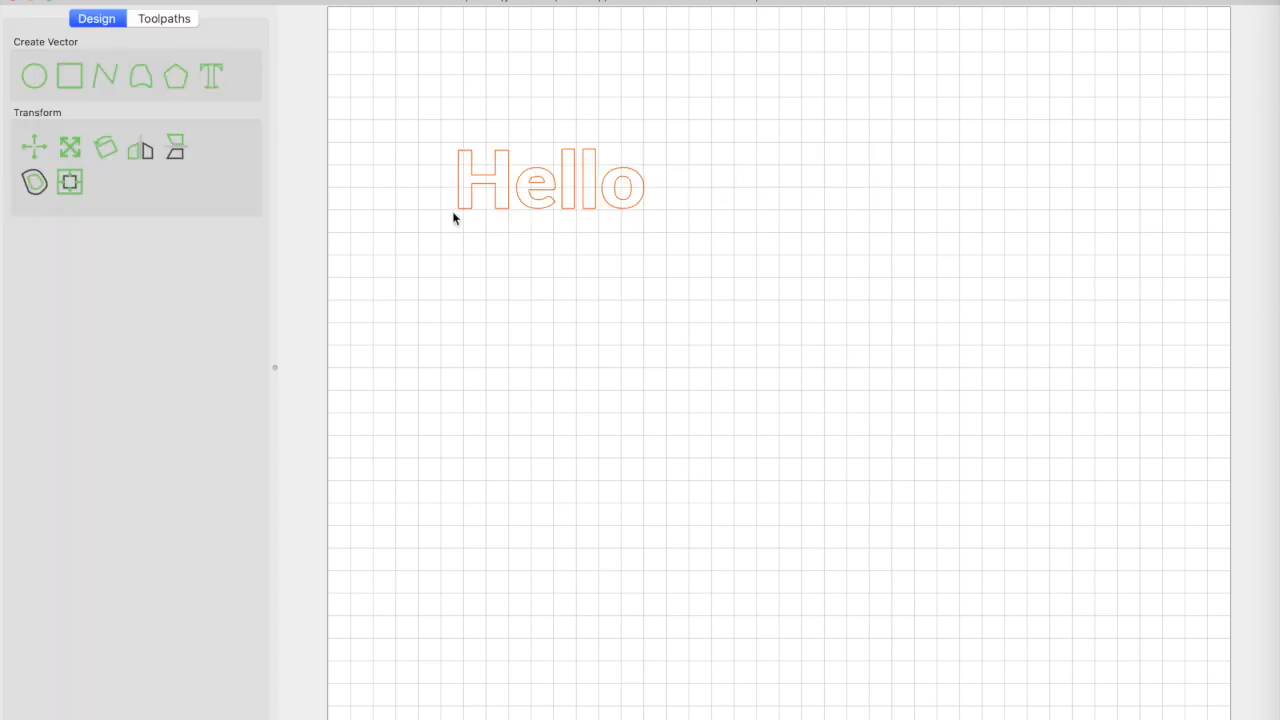
Try rotating the Hello text a few degrees counter-clockwise by its lower-right corner handle, and undo the rotation.
click(106, 150)
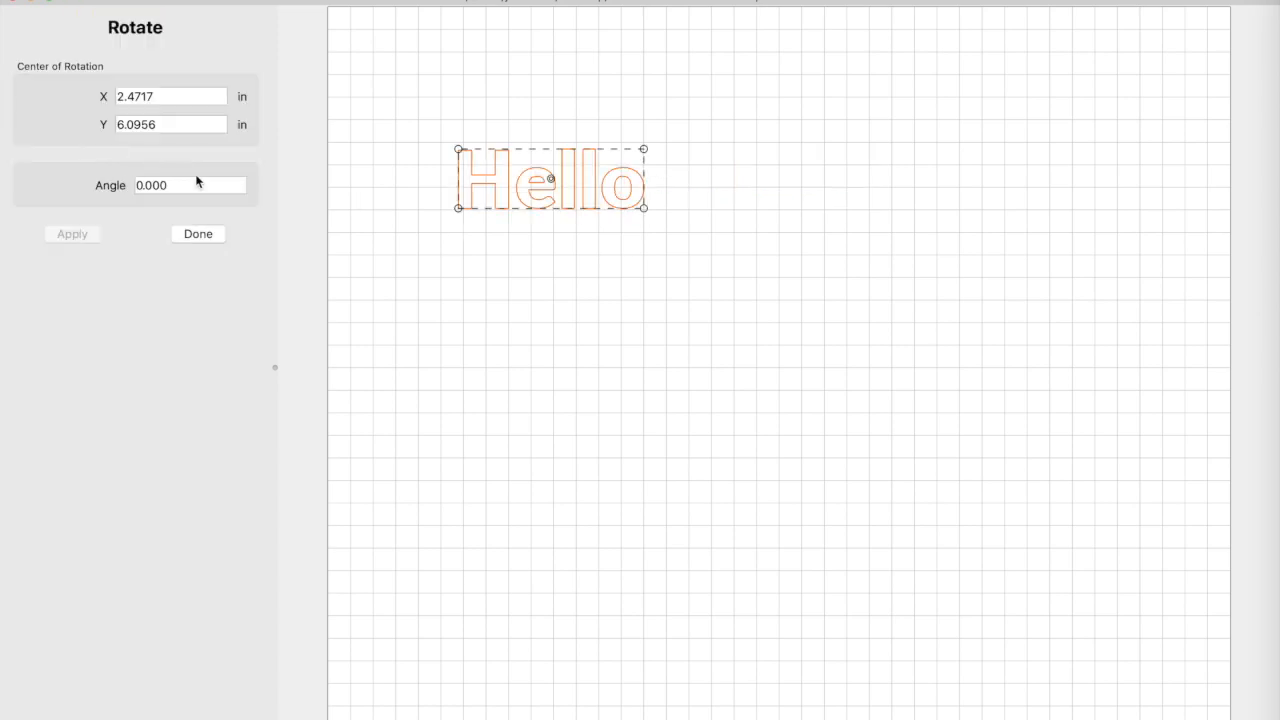
drag(645, 213, 726, 213)
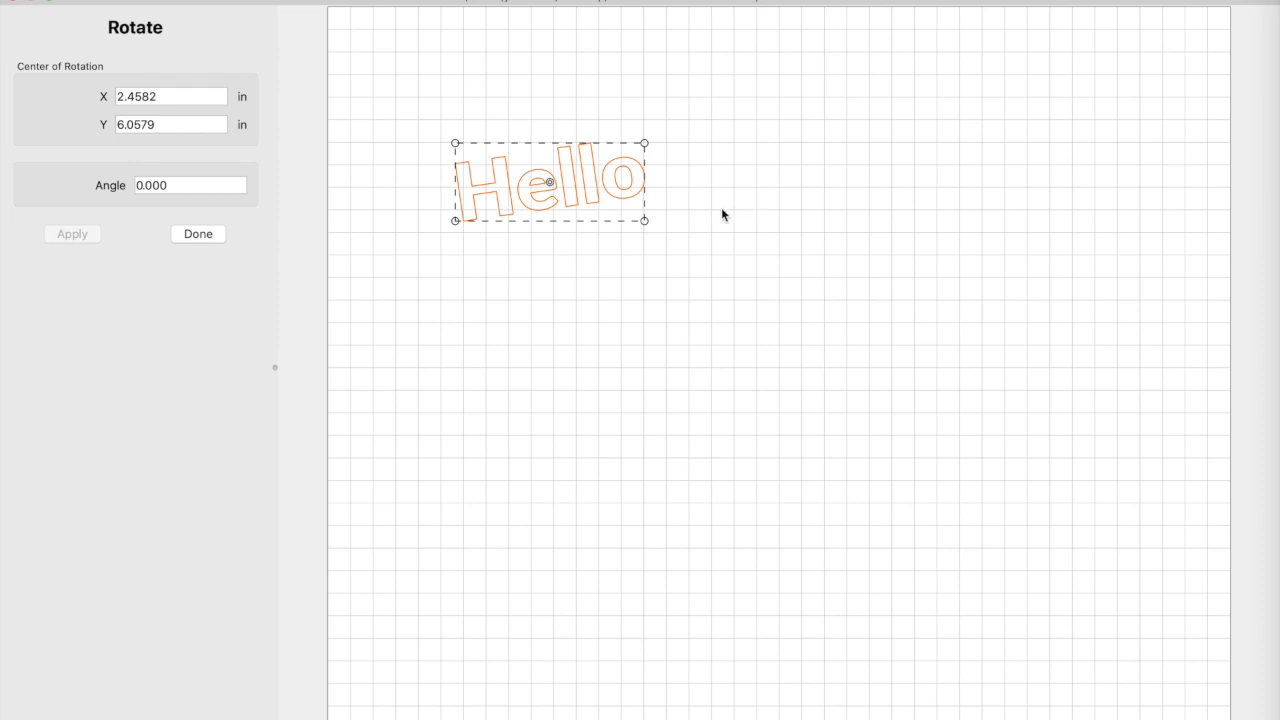
click(204, 233)
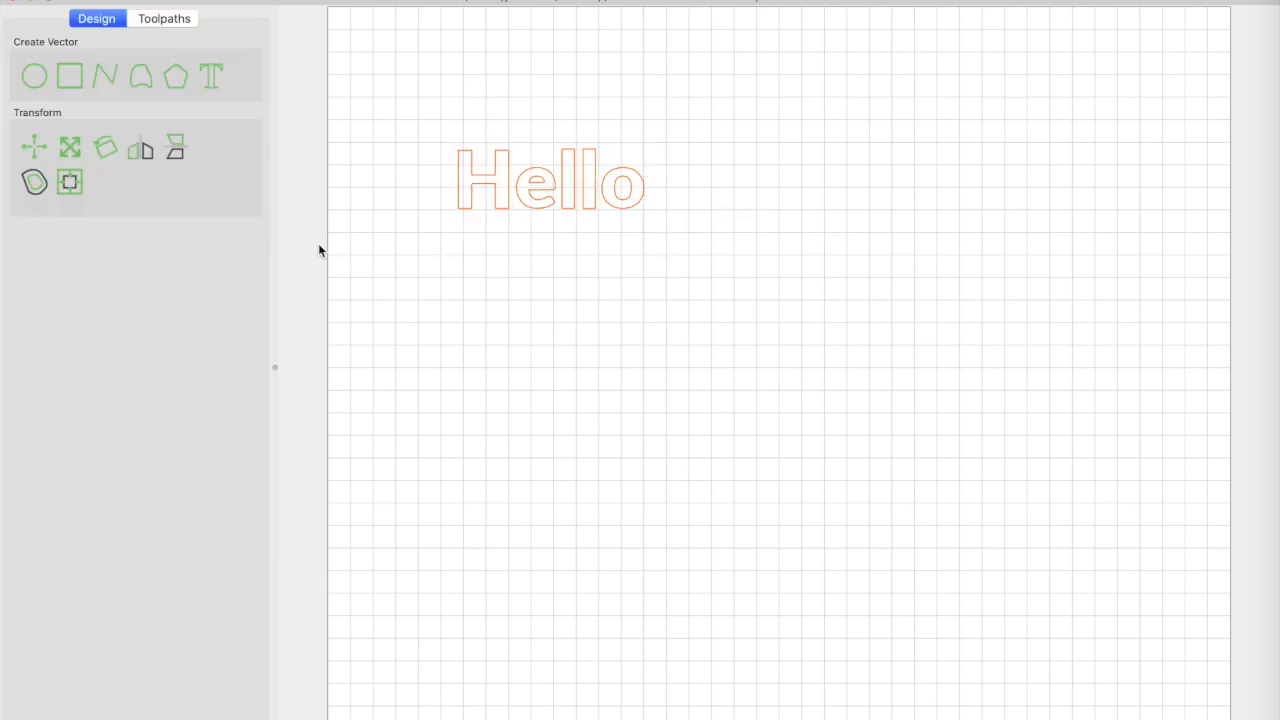
Rotate the Hello text 45 degrees about its own centre.
click(105, 148)
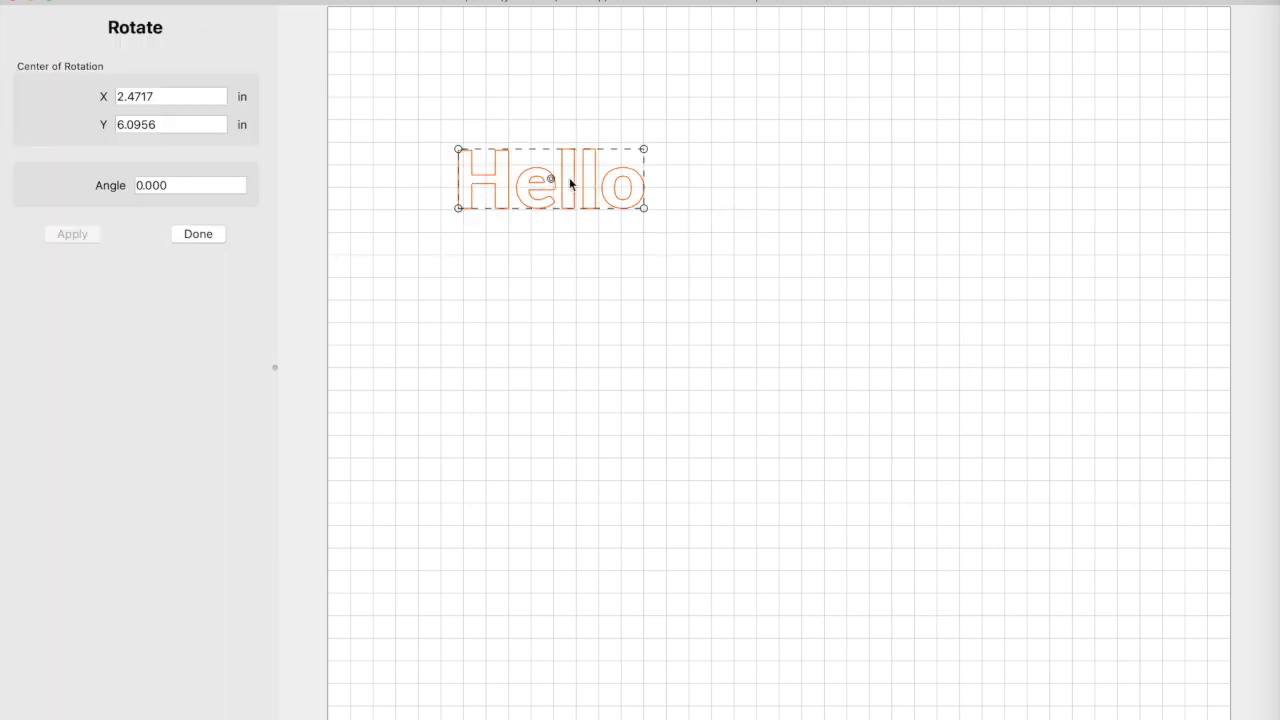
click(190, 185)
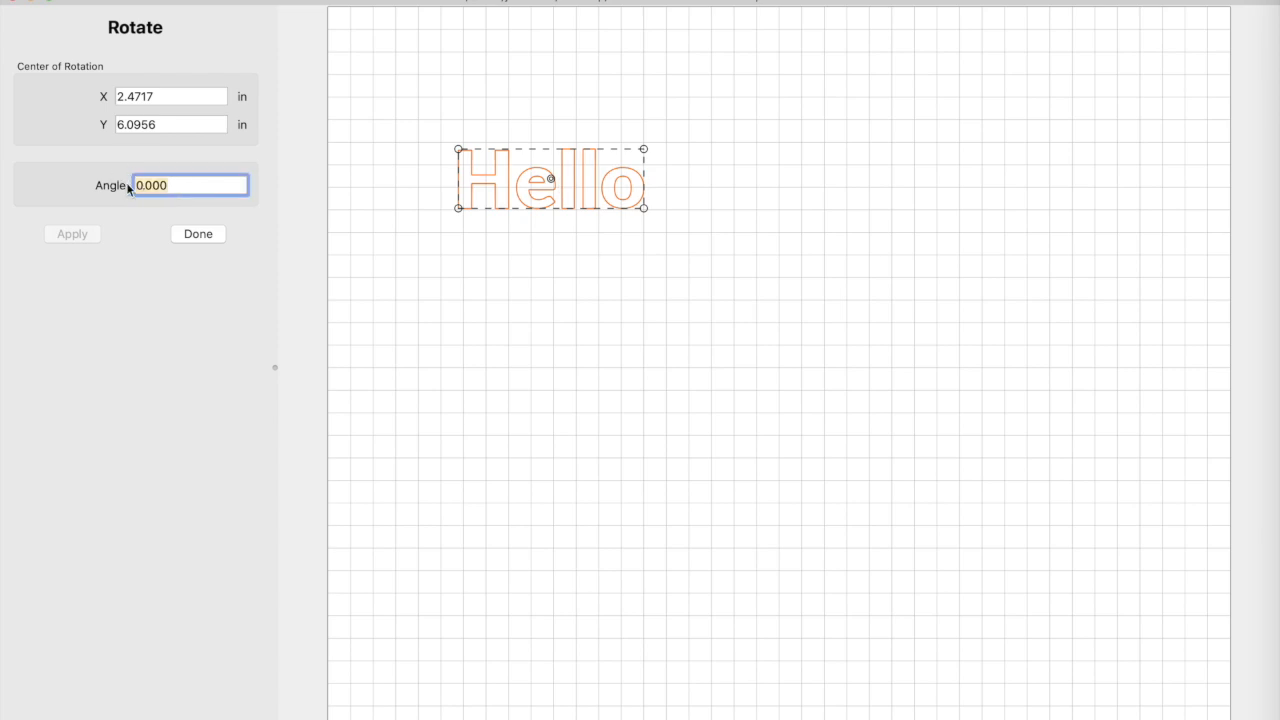
text(45)
click(75, 234)
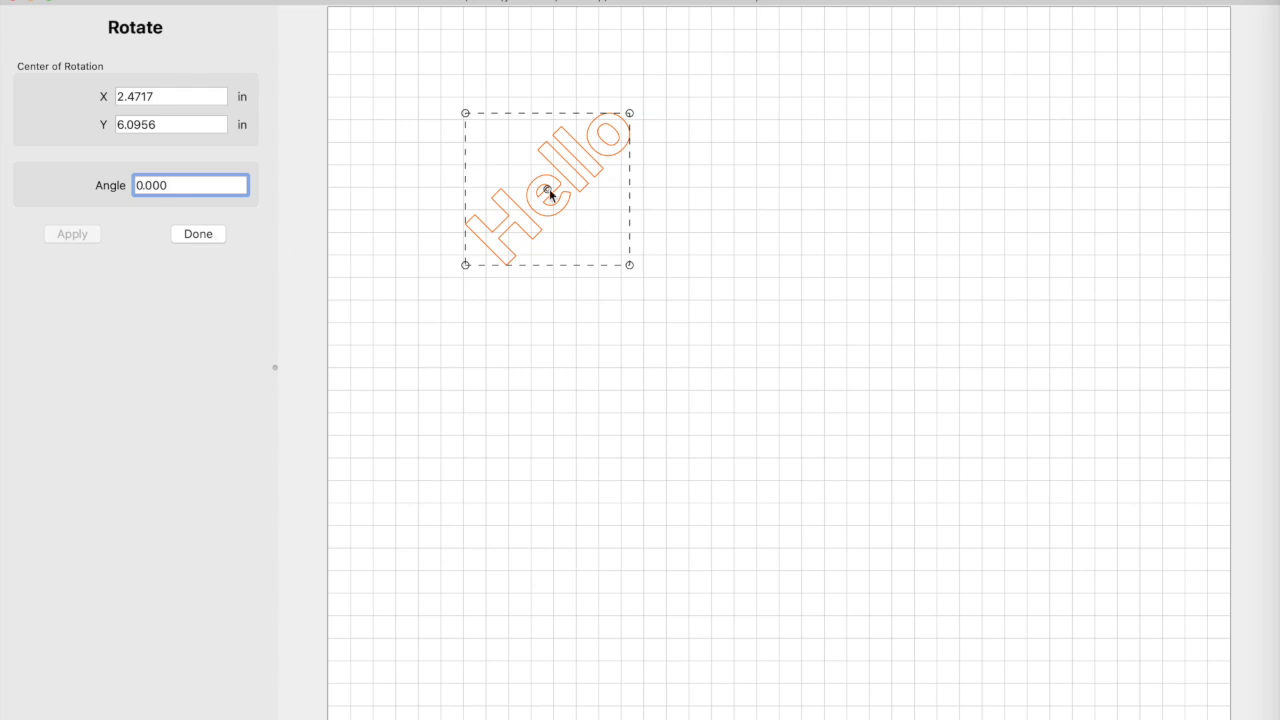
Move the centre of rotation to X 4.5 in, Y 3.75 in and rotate the Hello text by 35 degrees.
mouse_move(549, 189)
mouse_down()
mouse_move(720, 331)
mouse_move(740, 393)
mouse_up()
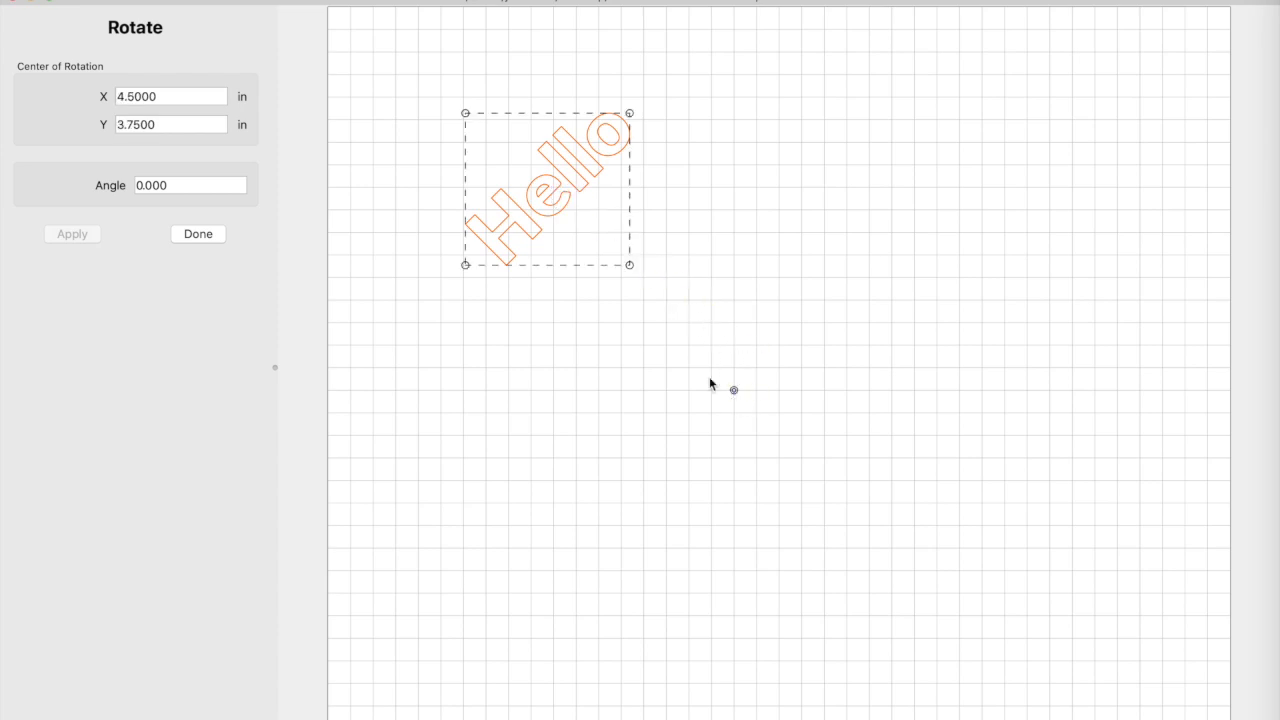
click(140, 185)
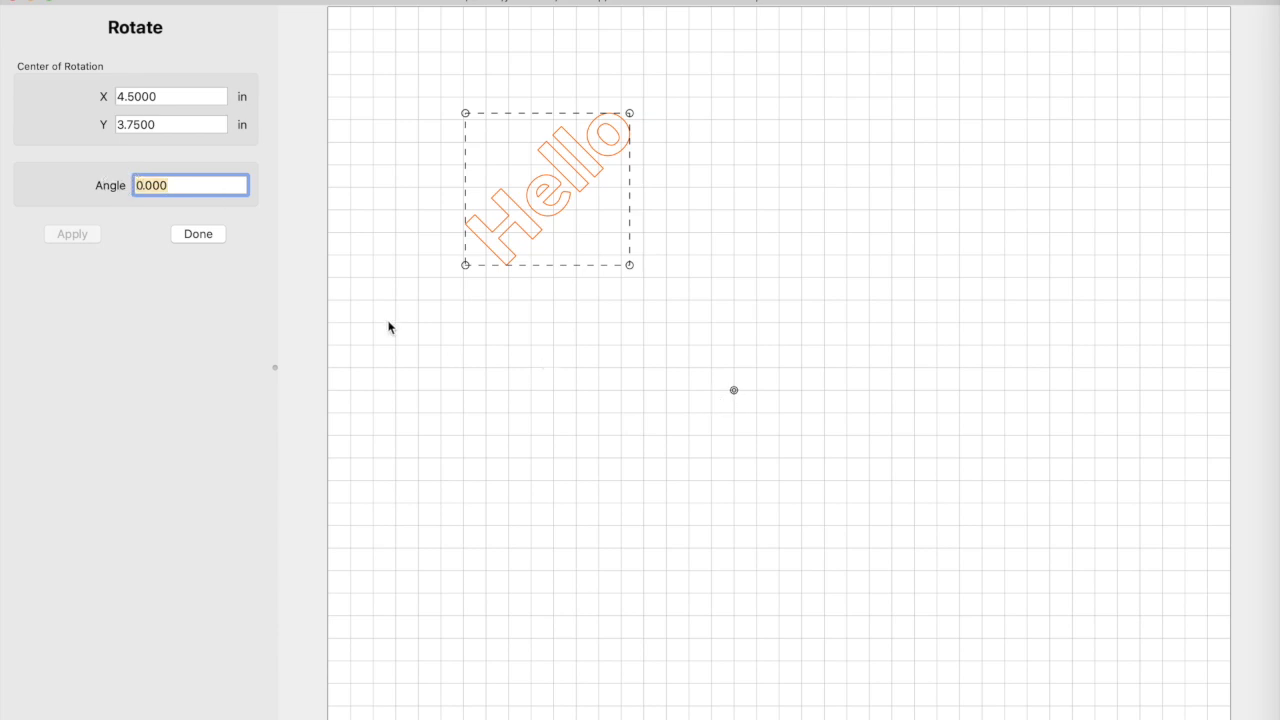
text(35)
click(76, 234)
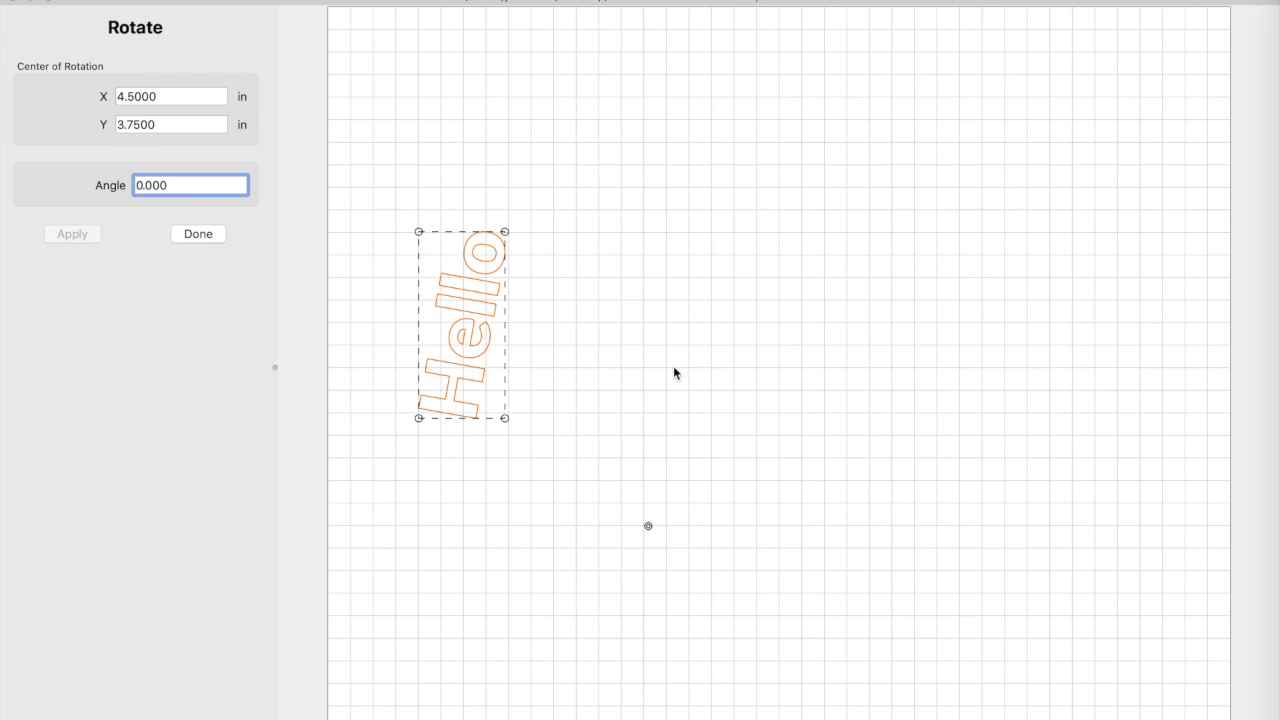
Finish rotating and undo both the 35-degree and 45-degree rotations of the Hello text.
click(197, 236)
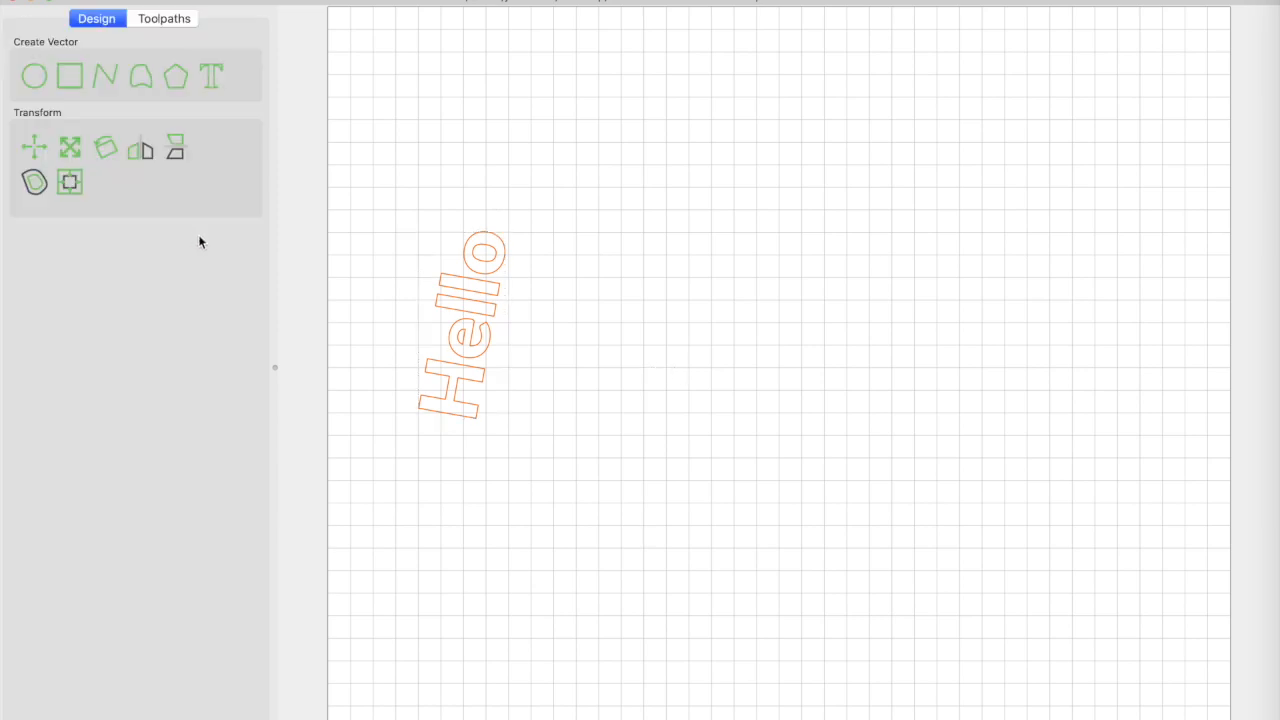
key(super+z)
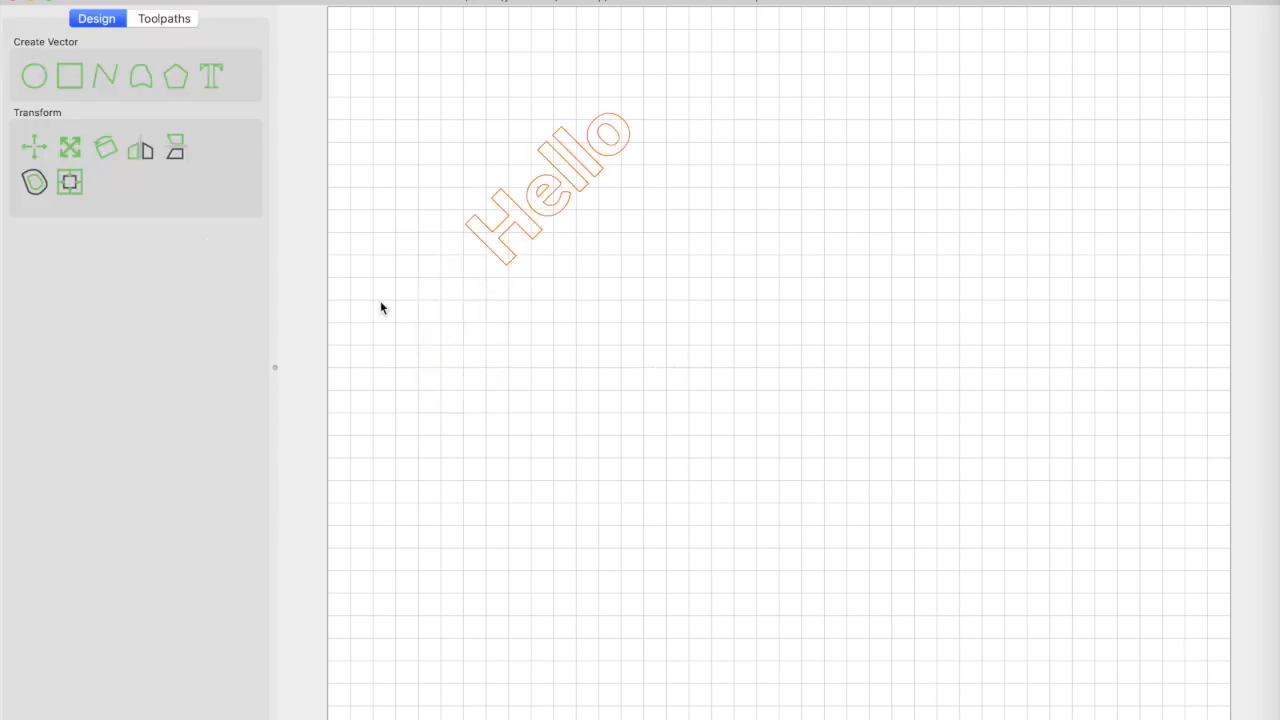
key(super+z)
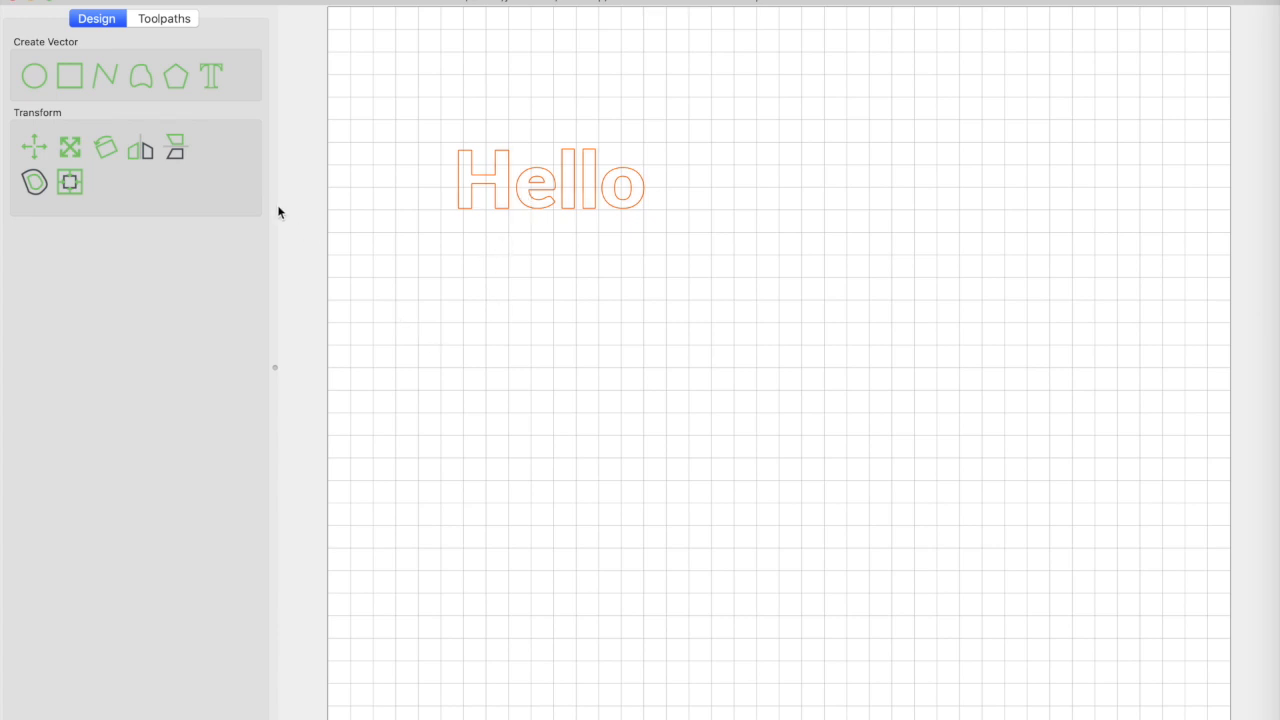
Try mirroring the Hello text horizontally and back, and vertically and back.
click(134, 151)
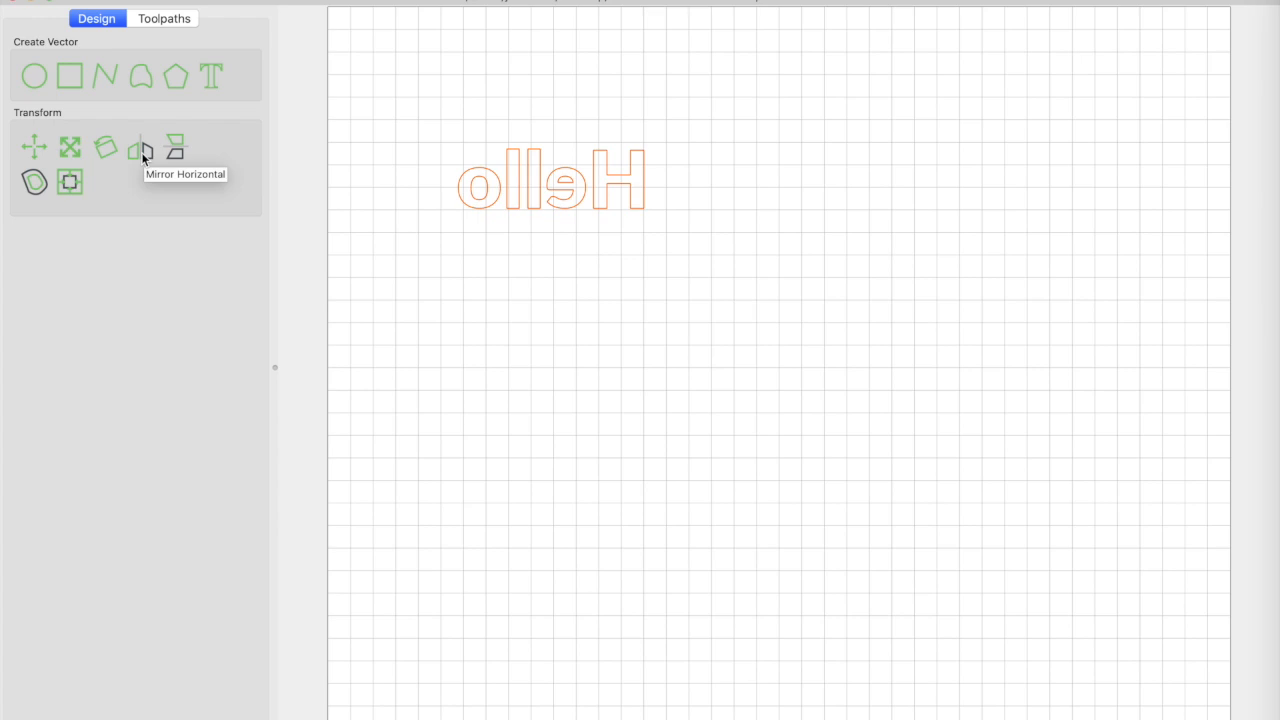
click(141, 152)
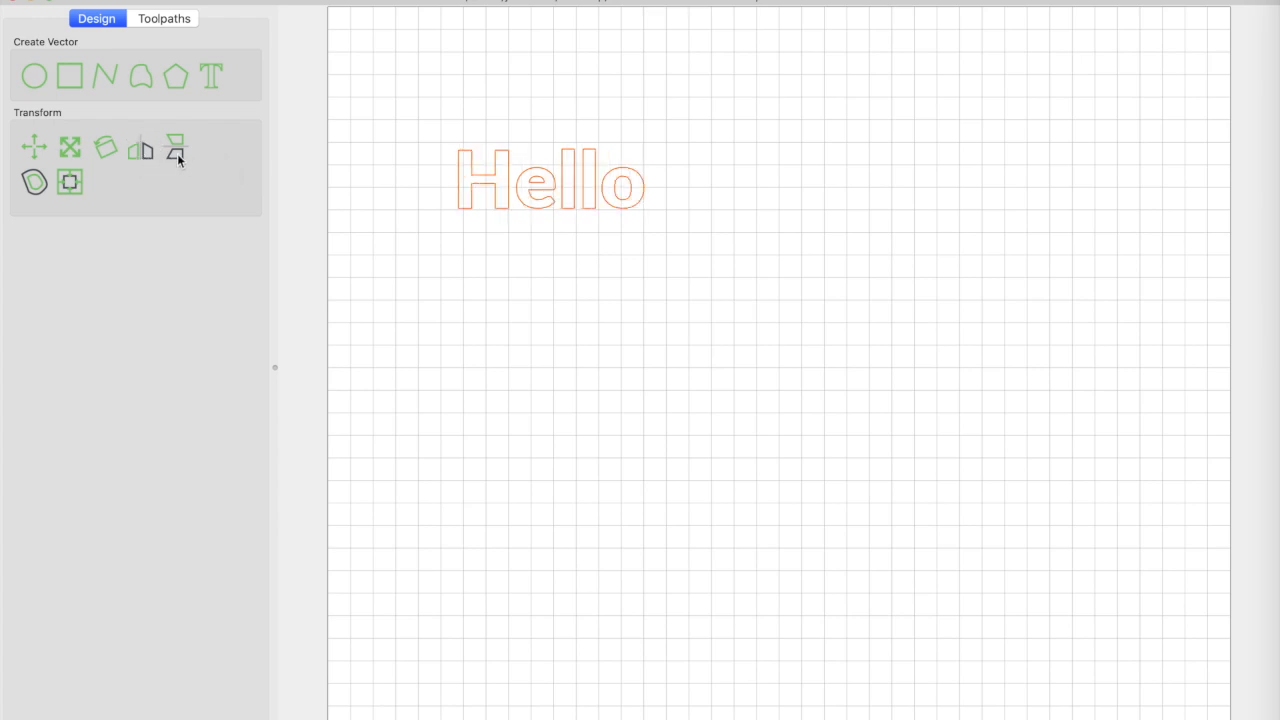
click(177, 153)
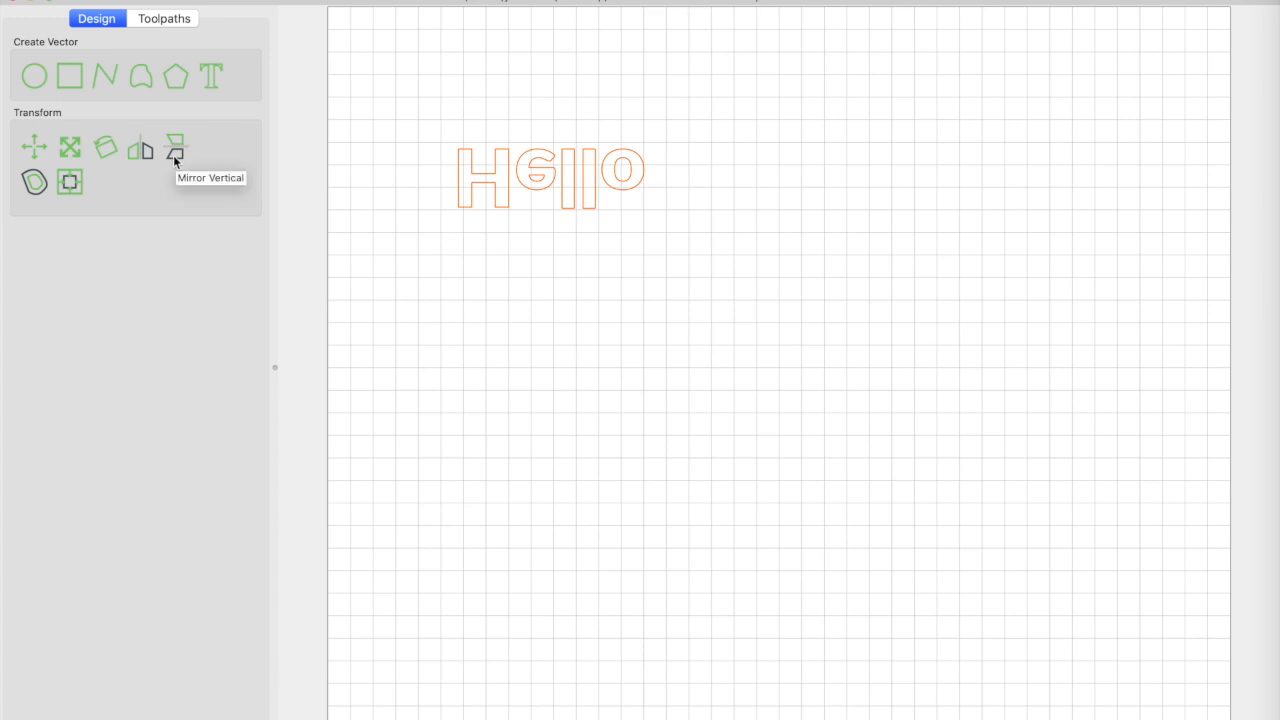
click(175, 153)
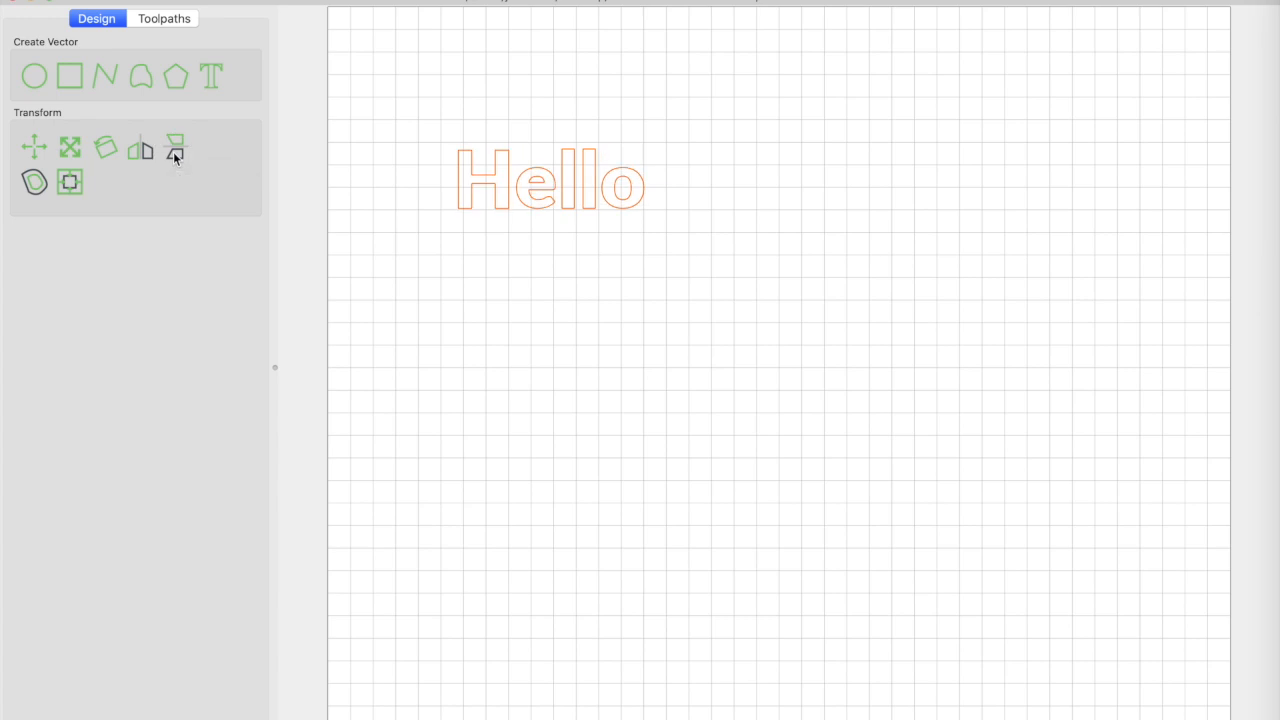
Try offsetting the Hello text 0.1 in to the outside, and delete the resulting outline.
click(33, 184)
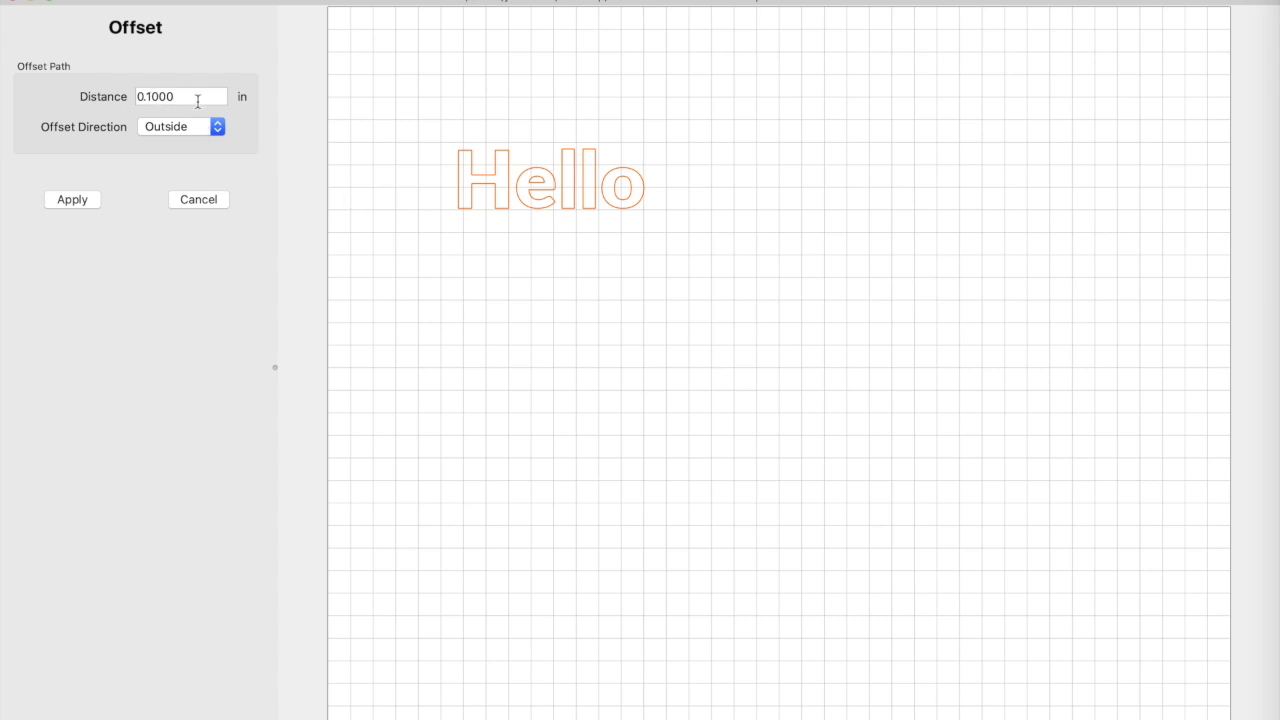
click(71, 200)
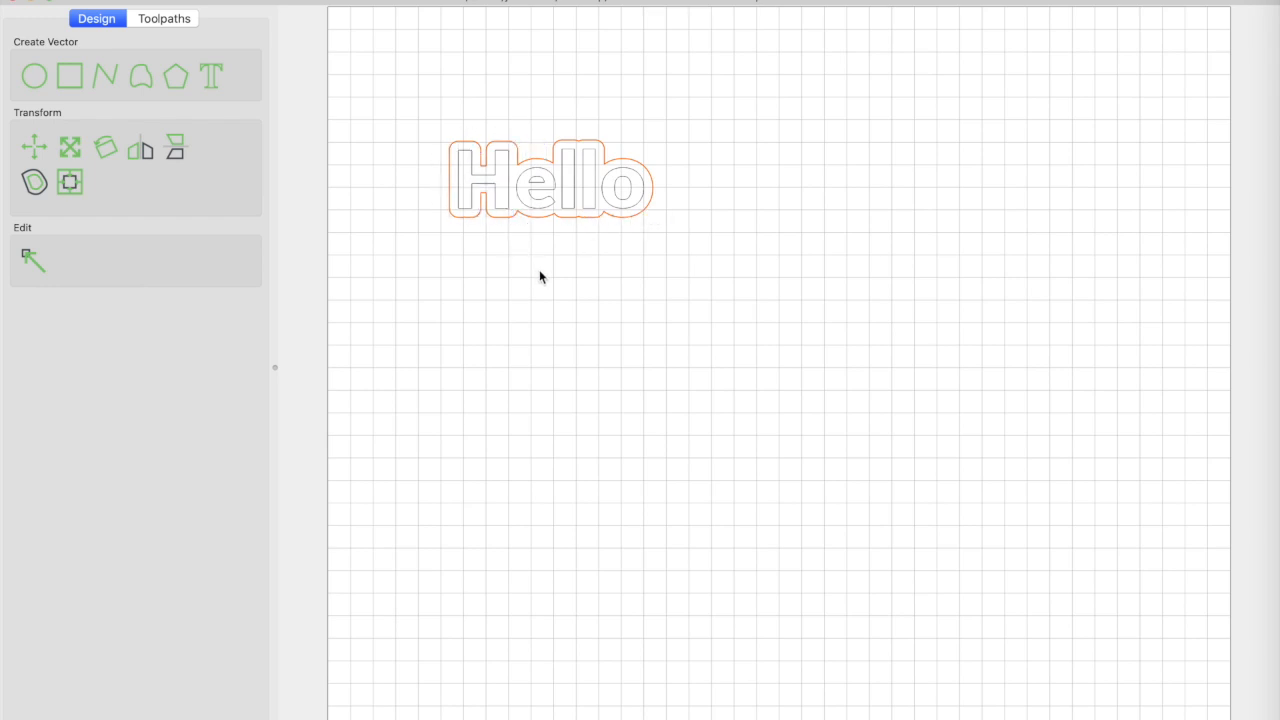
key(Delete)
Offset the Hello text 0.03 in to the inside.
click(497, 207)
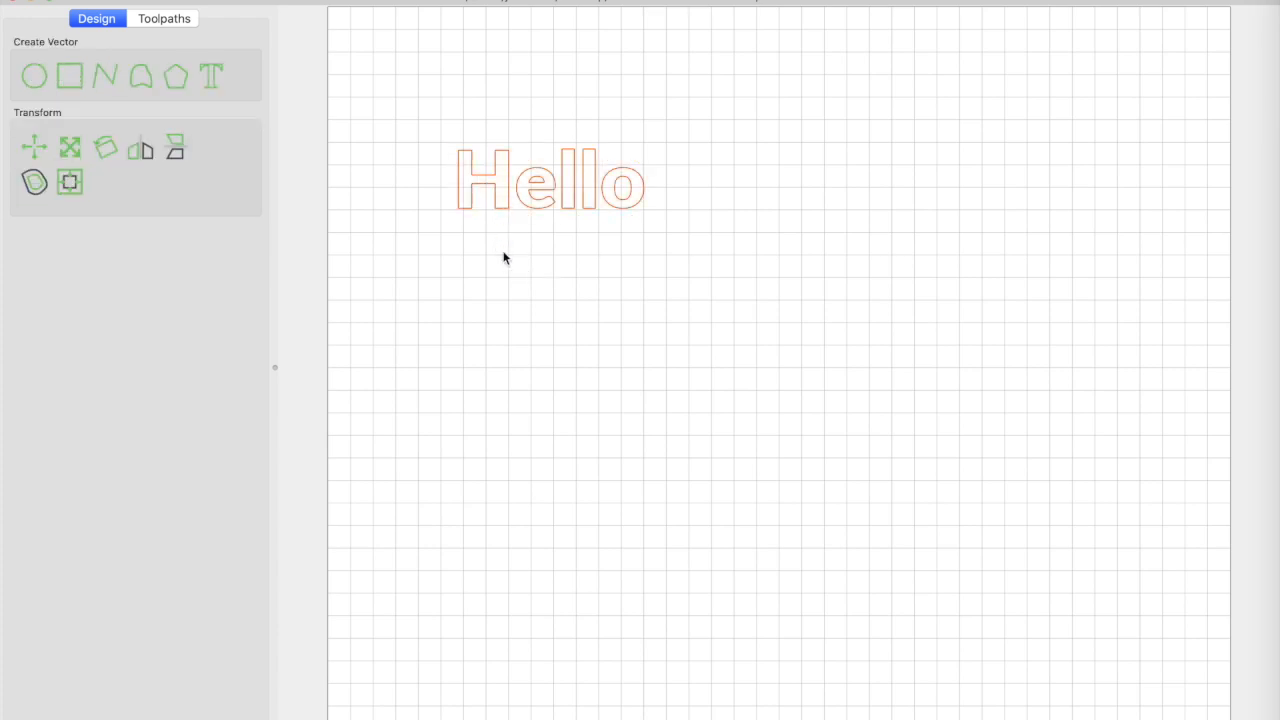
click(35, 183)
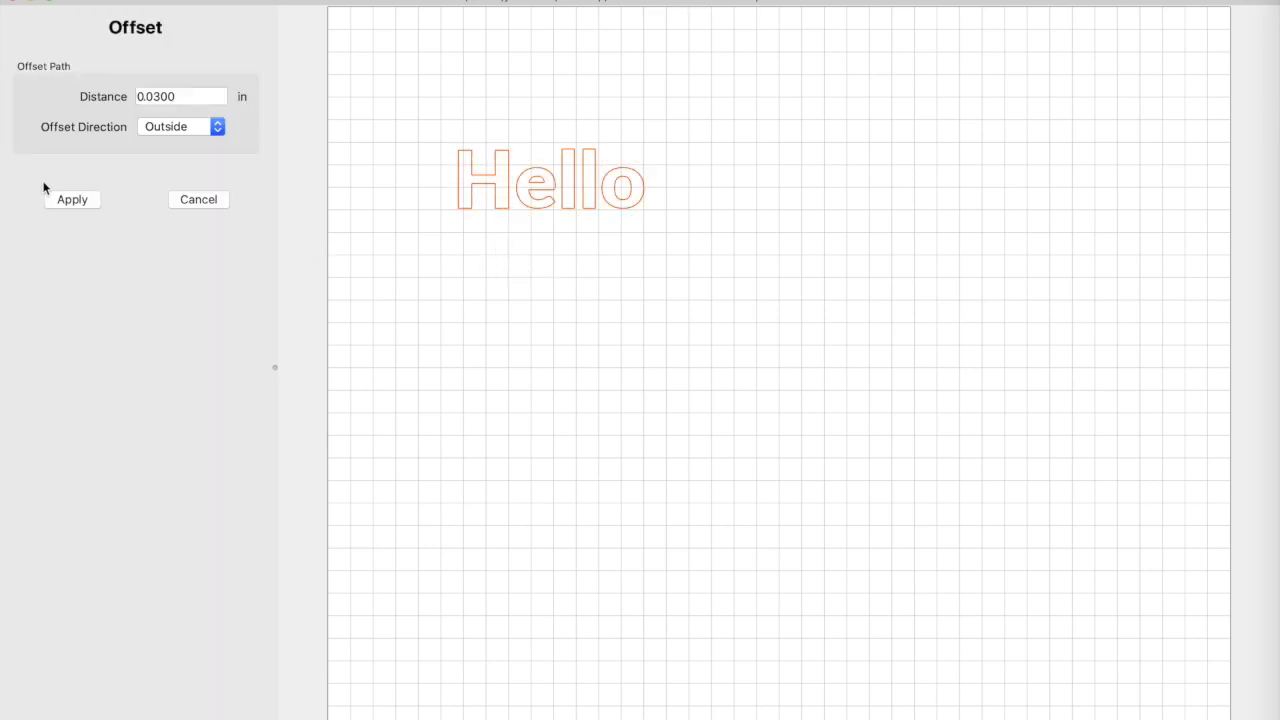
click(189, 134)
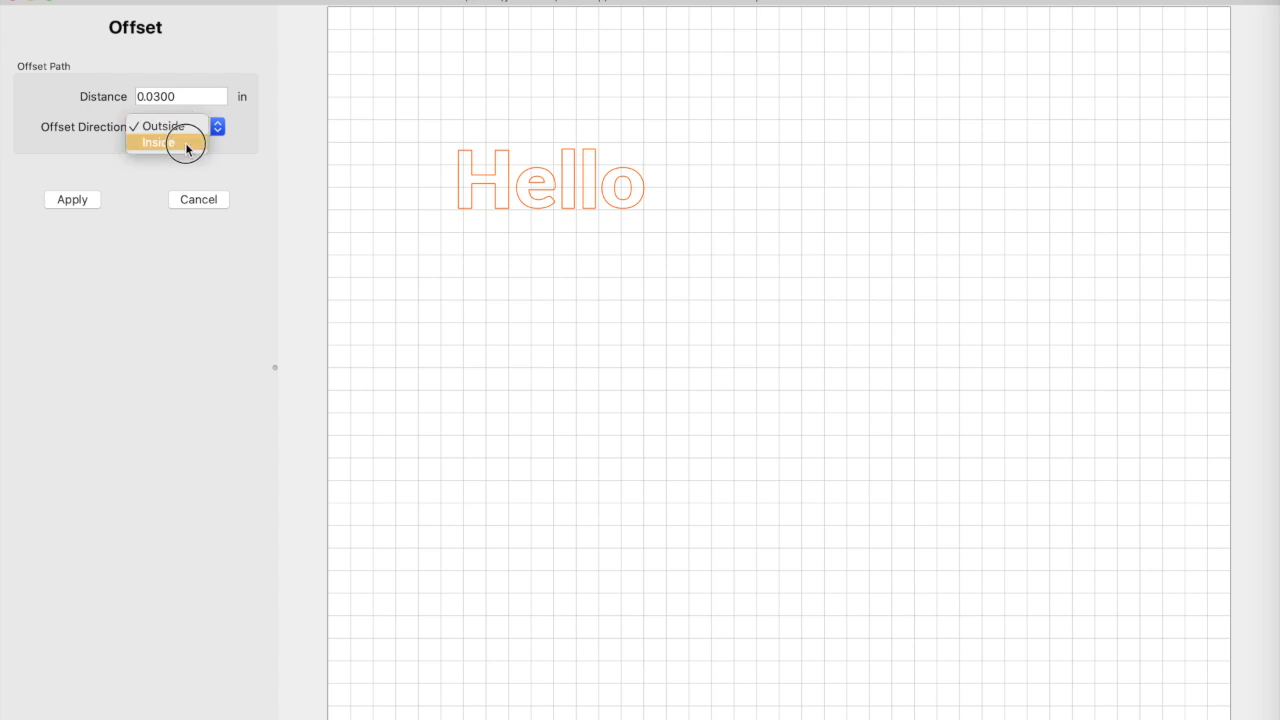
click(185, 142)
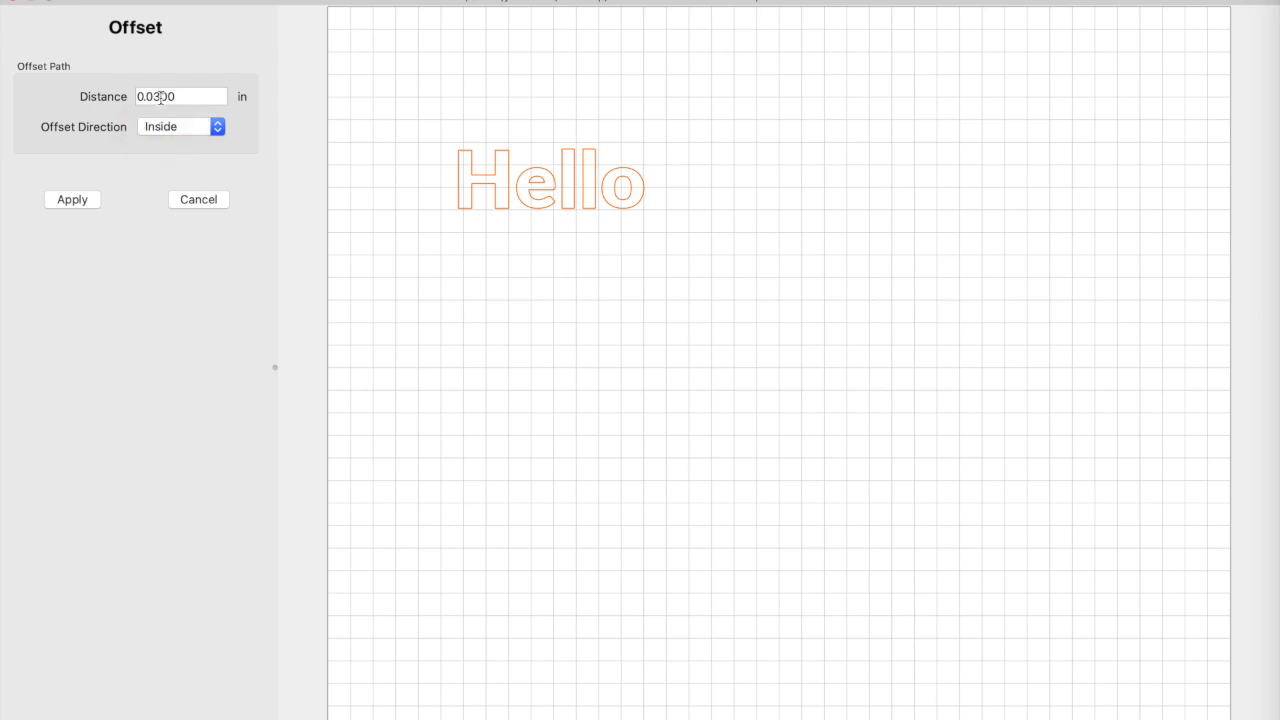
click(72, 200)
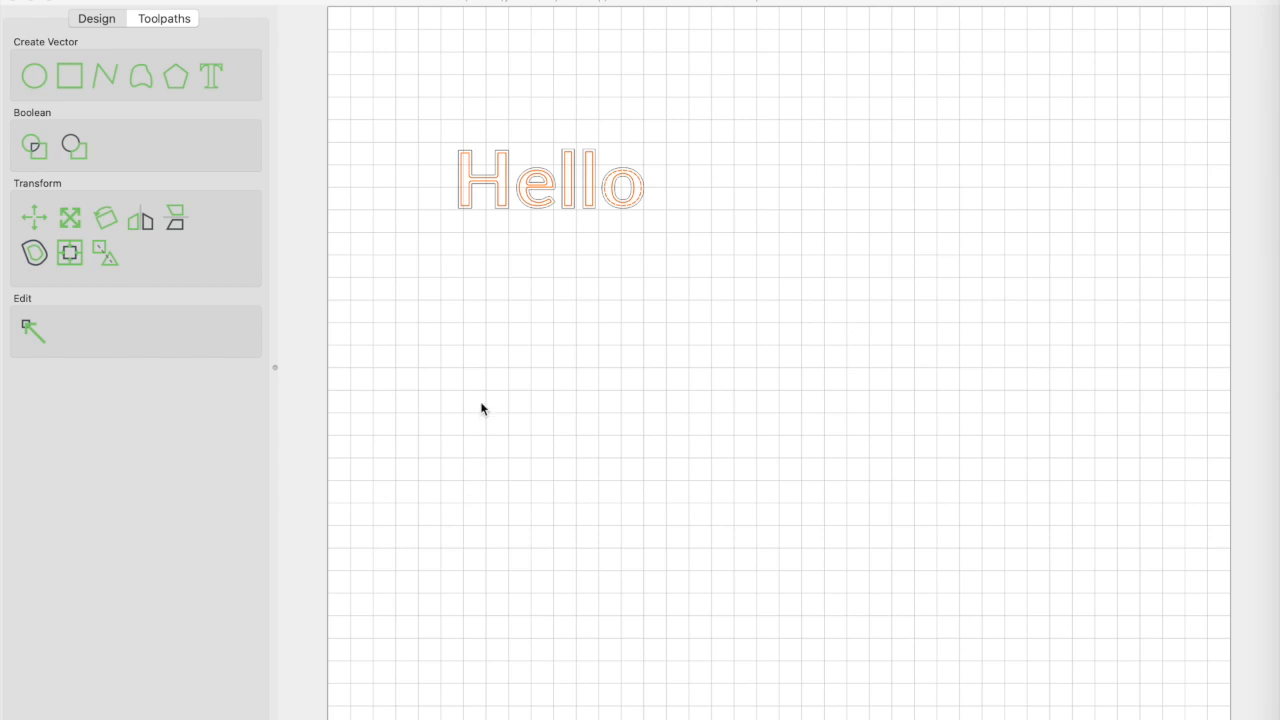
Draw a rectangle 2.5 in wide and 4 in high to the right of the Hello text and offset it 0.25 in inside.
click(65, 77)
click(913, 322)
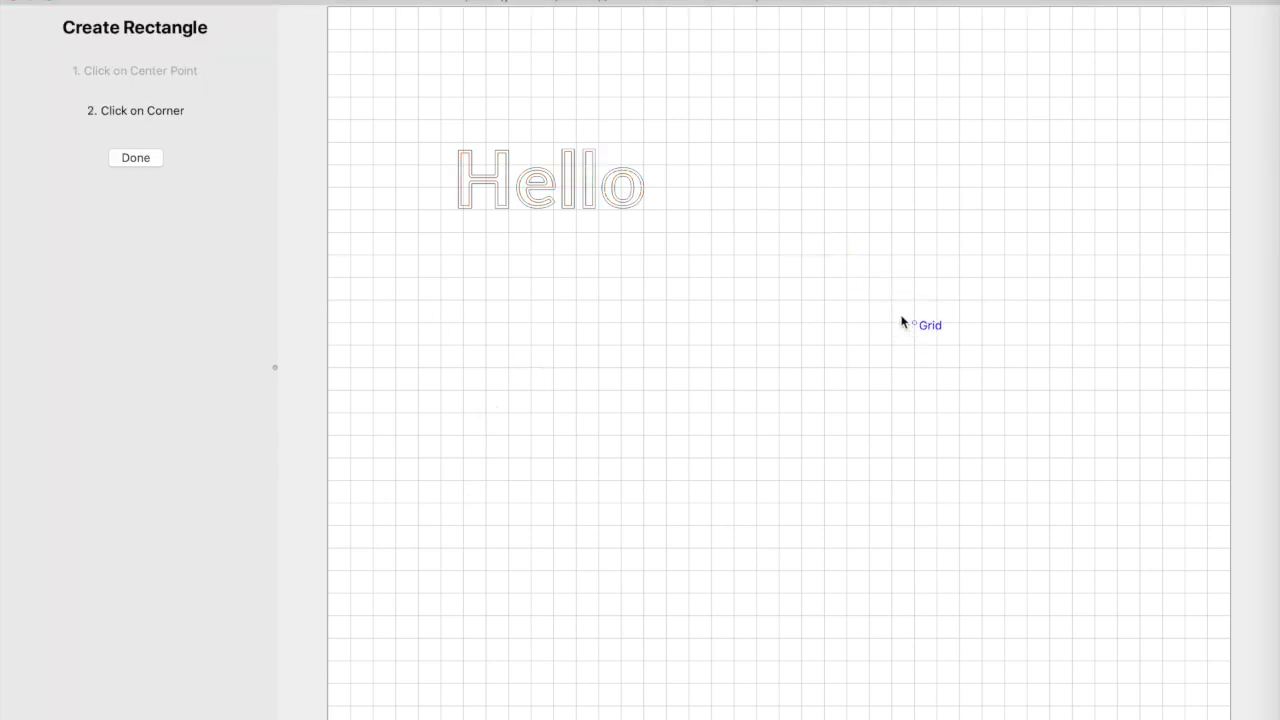
click(802, 145)
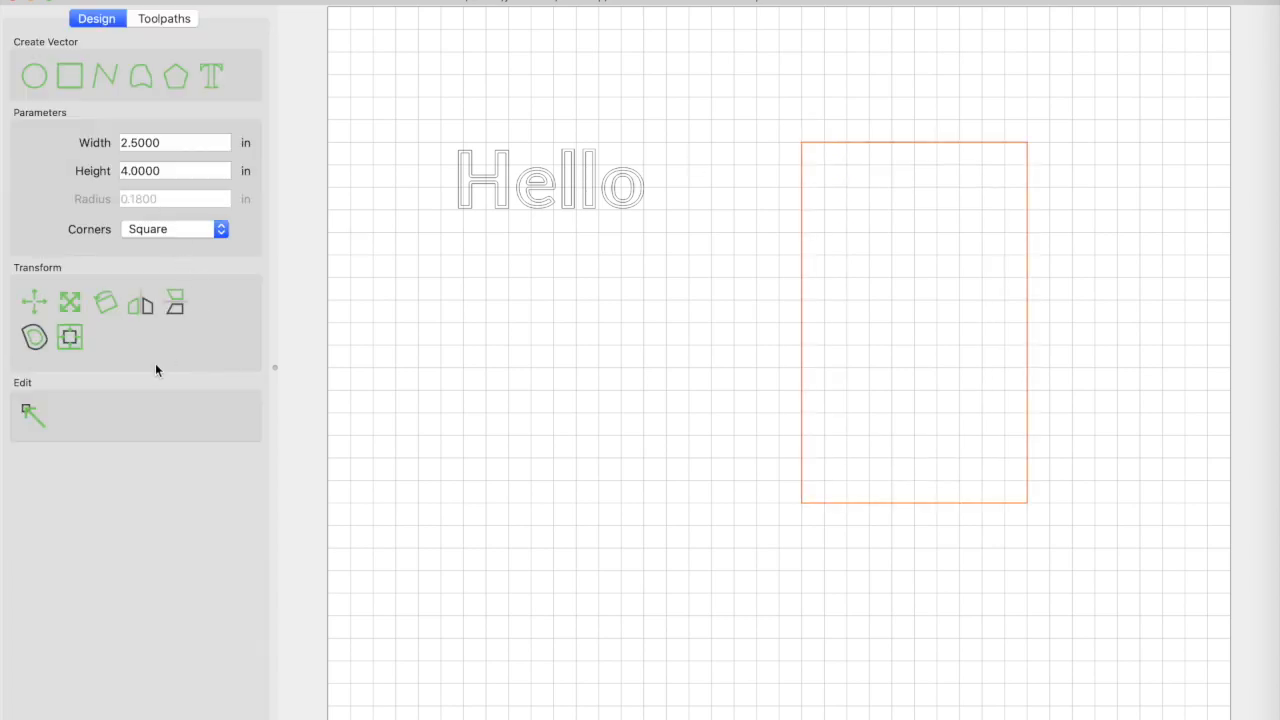
click(35, 338)
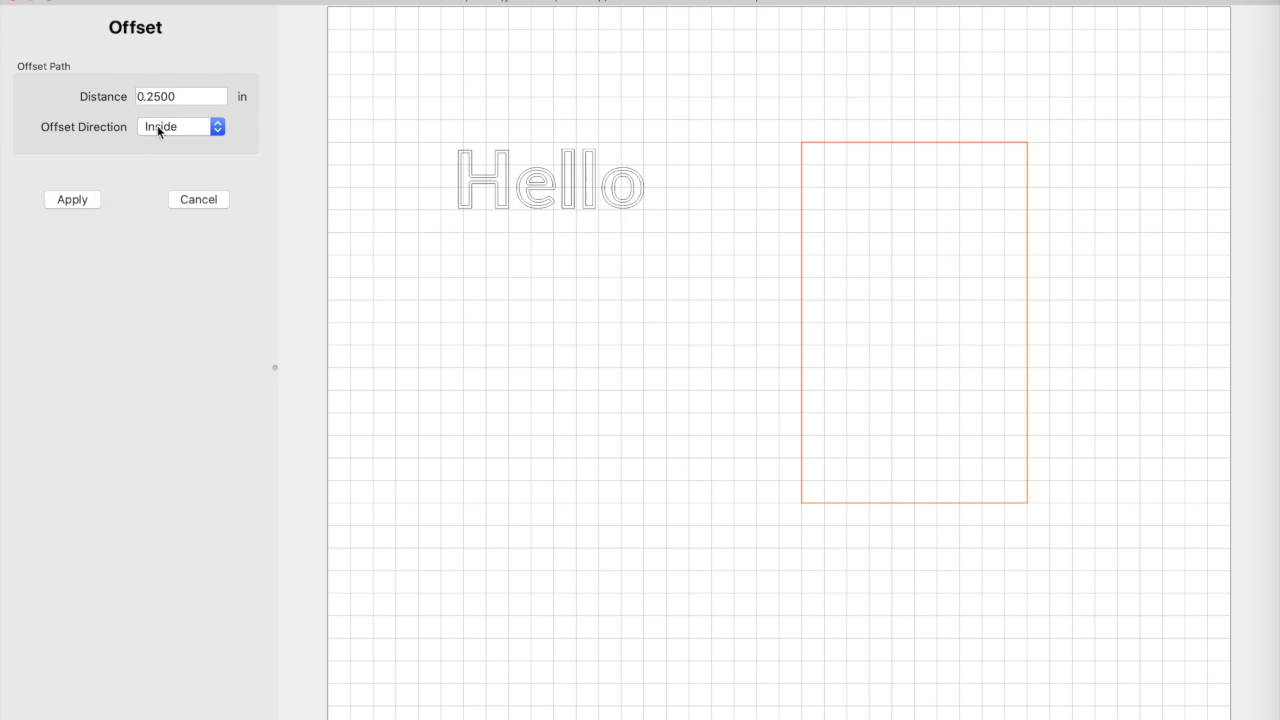
click(72, 199)
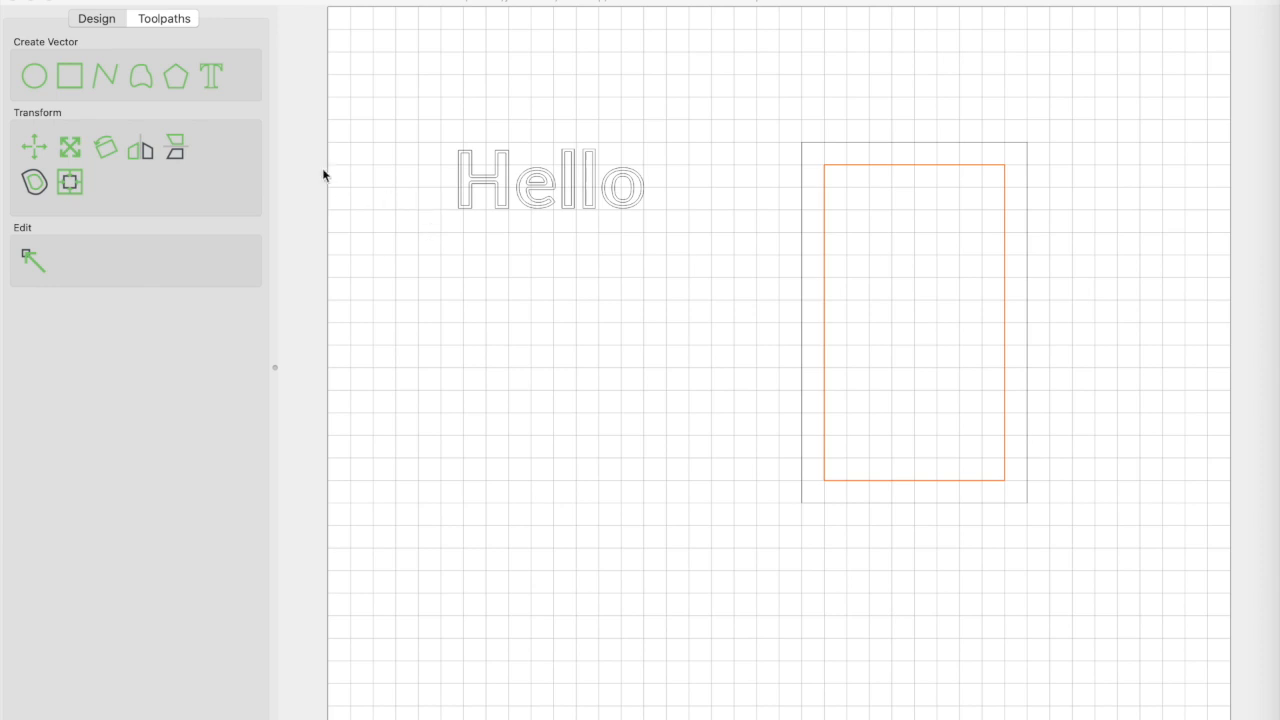
Create the text "World" in Lato - Black at 0.5 in font height and place it just below the Hello text.
click(211, 79)
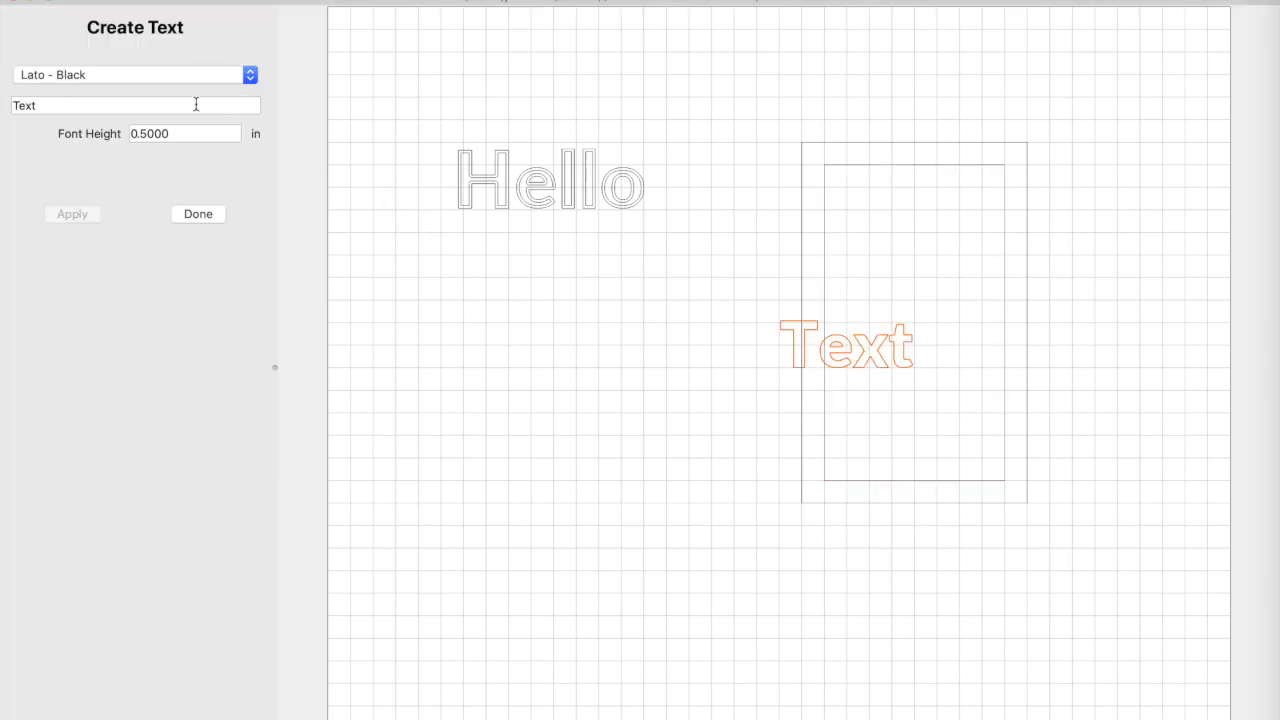
drag(60, 105, 9, 104)
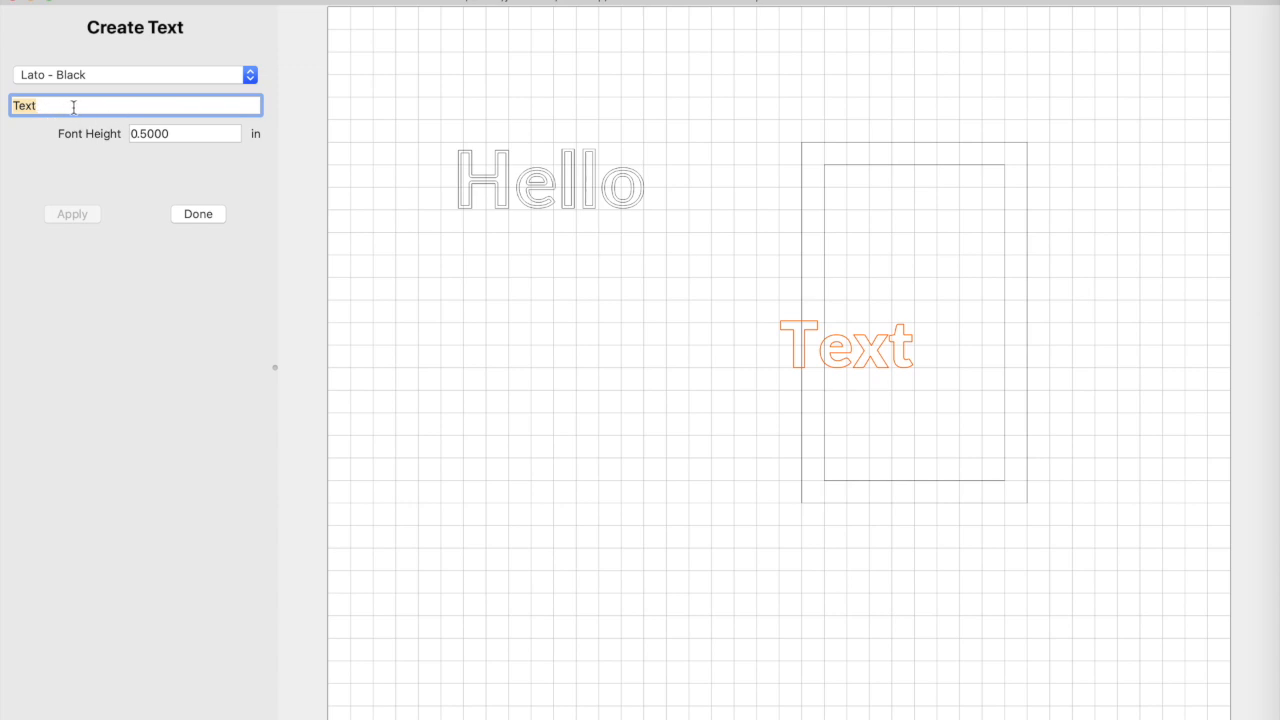
text(World)
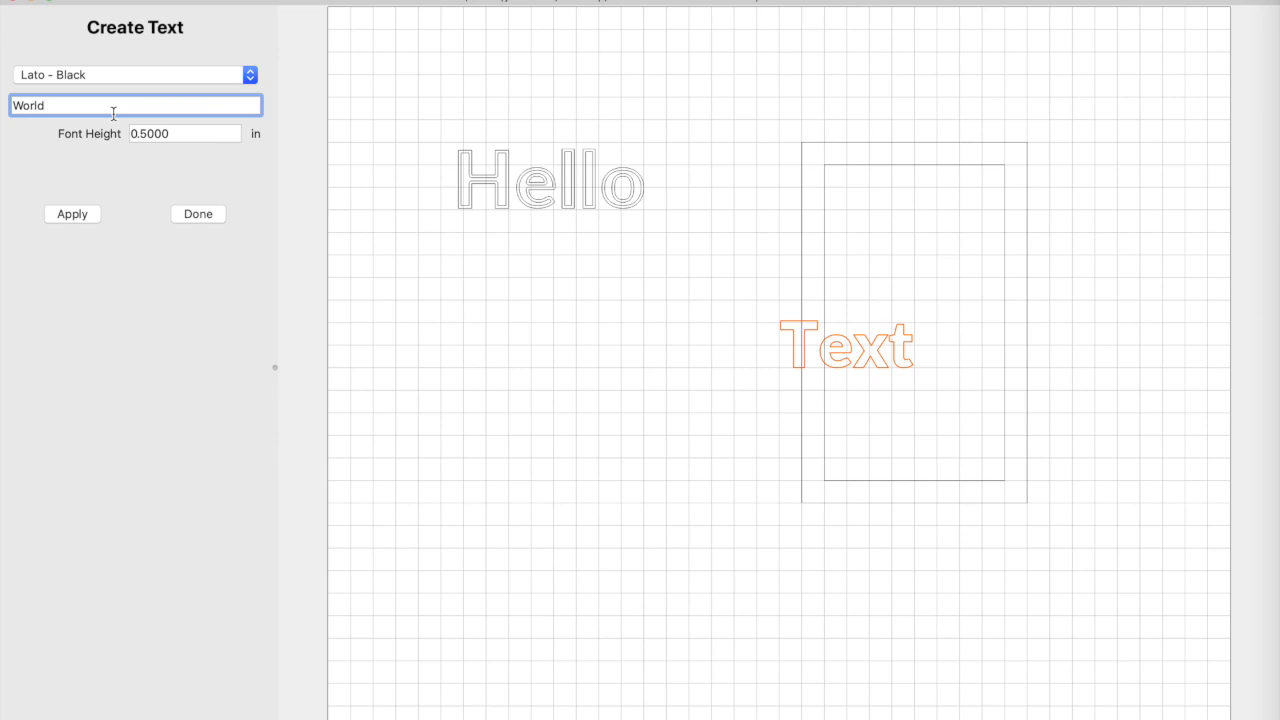
click(88, 217)
click(190, 216)
drag(895, 350, 584, 264)
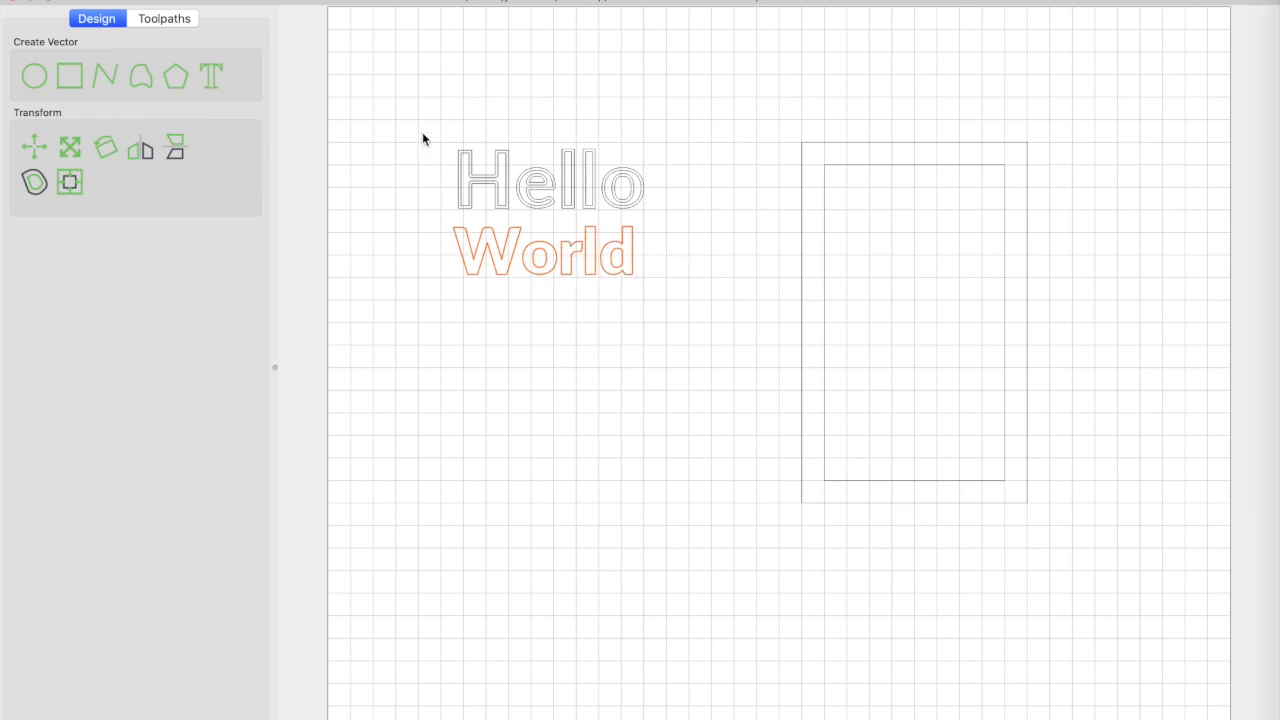
Group the Hello text with its inner offset outlines and align the group's centre horizontally to the World text.
drag(413, 107, 681, 222)
click(106, 254)
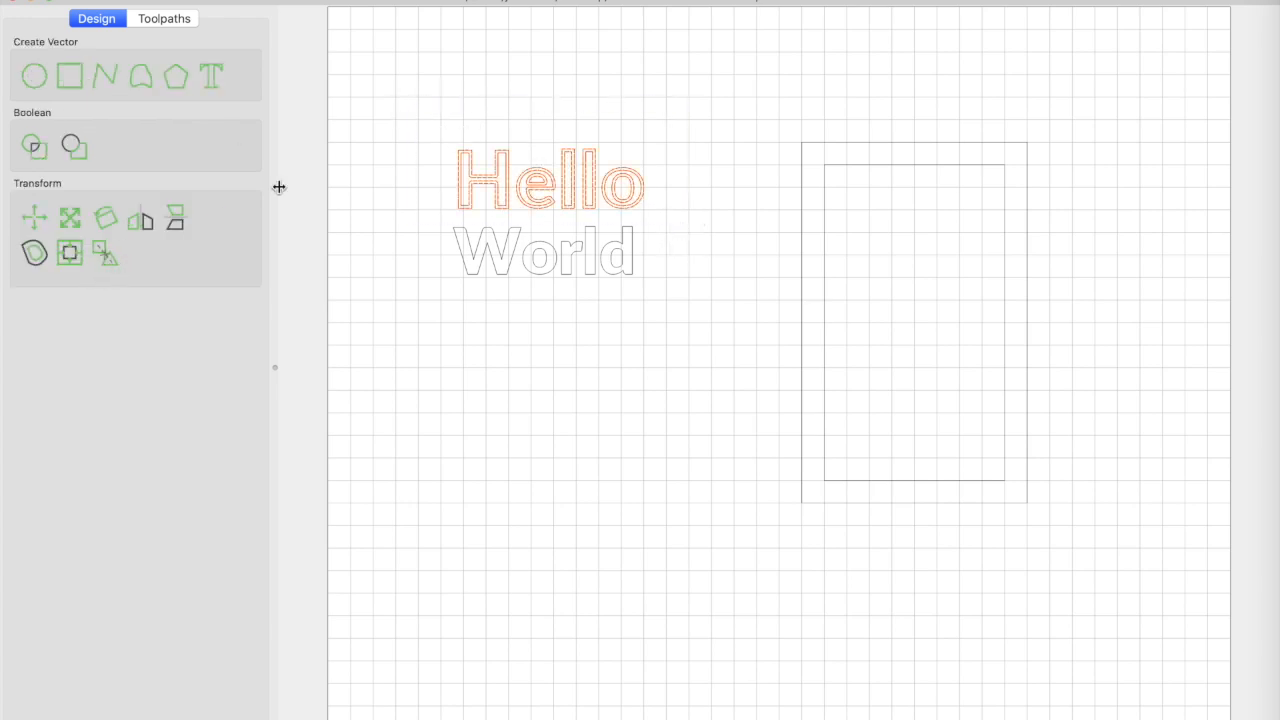
shift+click(509, 259)
click(67, 252)
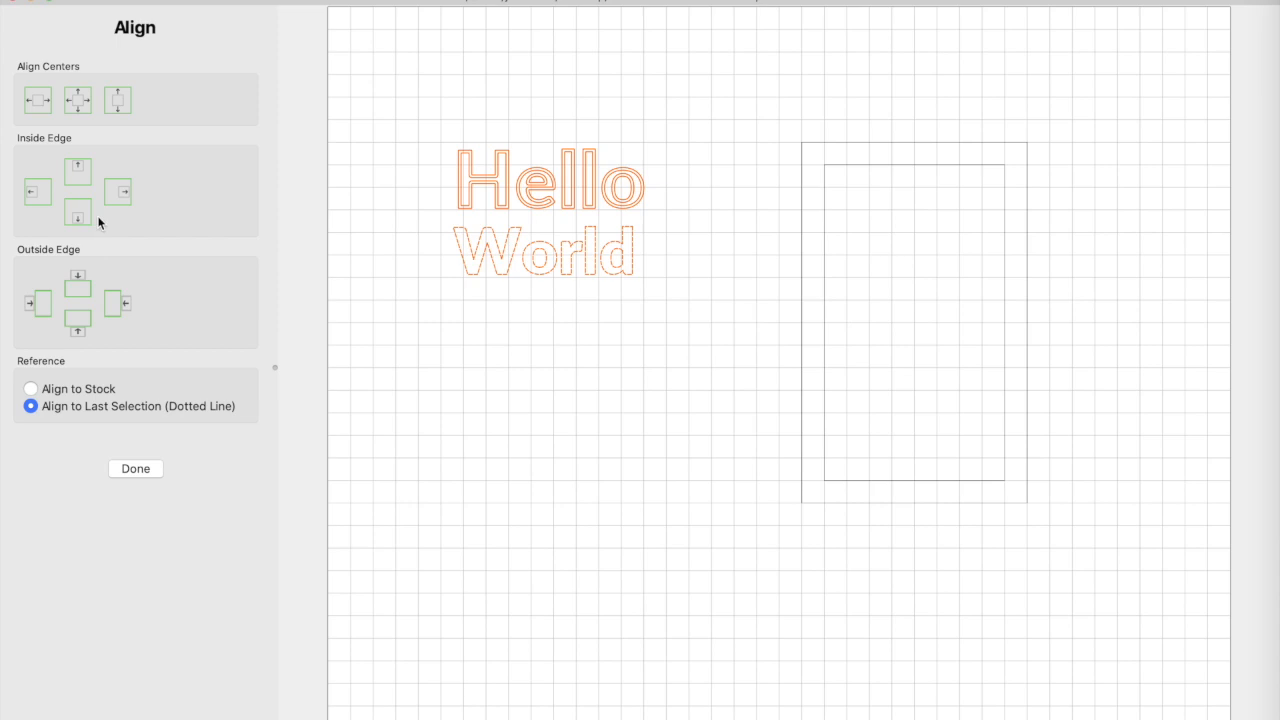
click(37, 102)
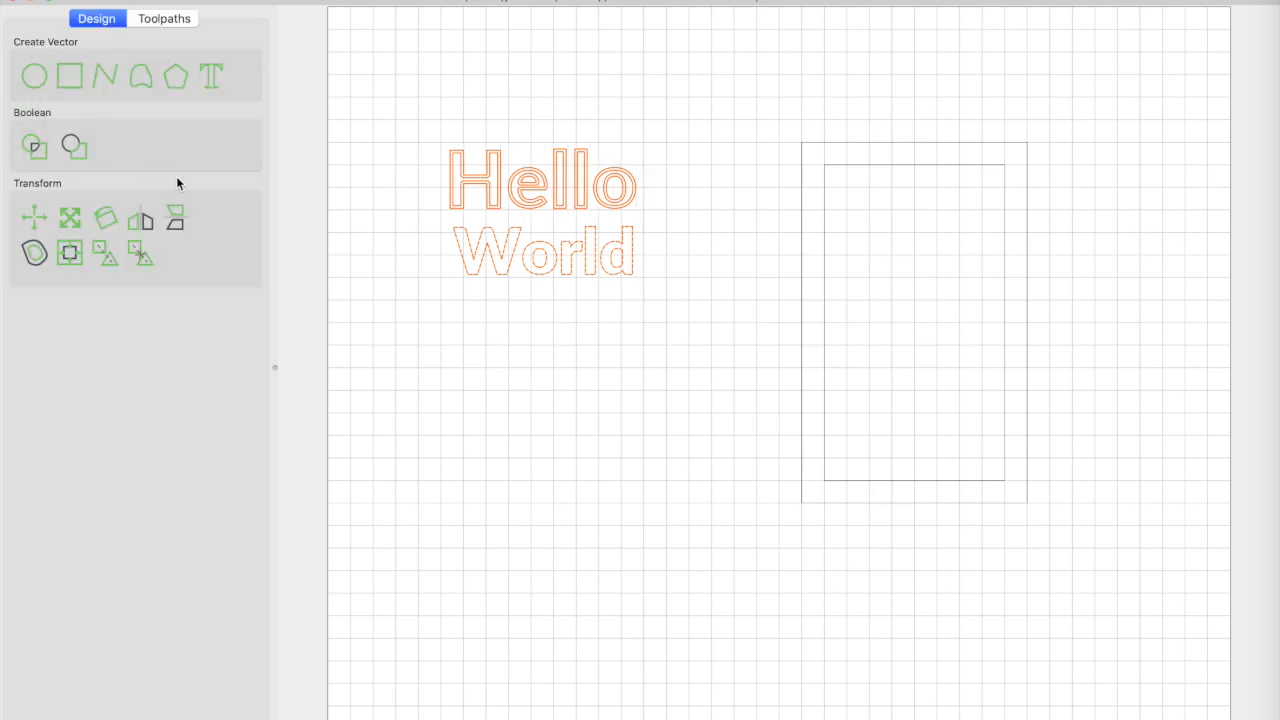
Align the grouped Hello text to the left inside edge of the World text and clear the selection.
click(69, 252)
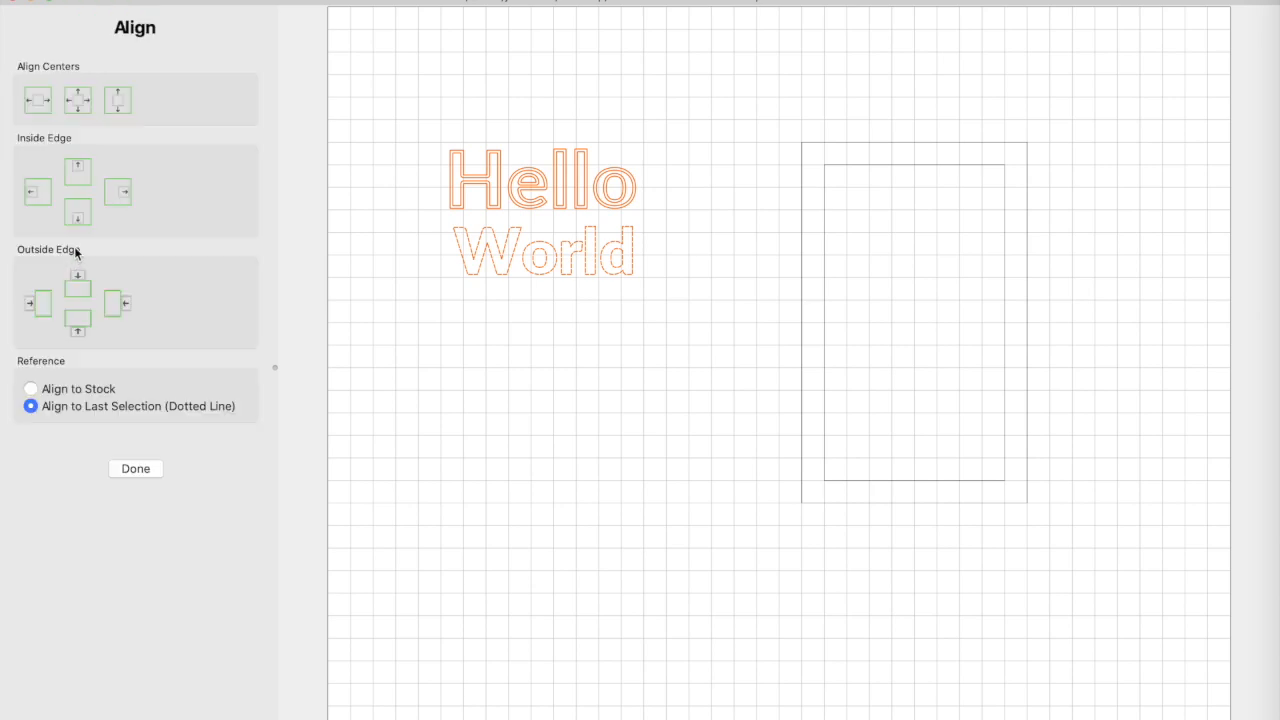
click(45, 193)
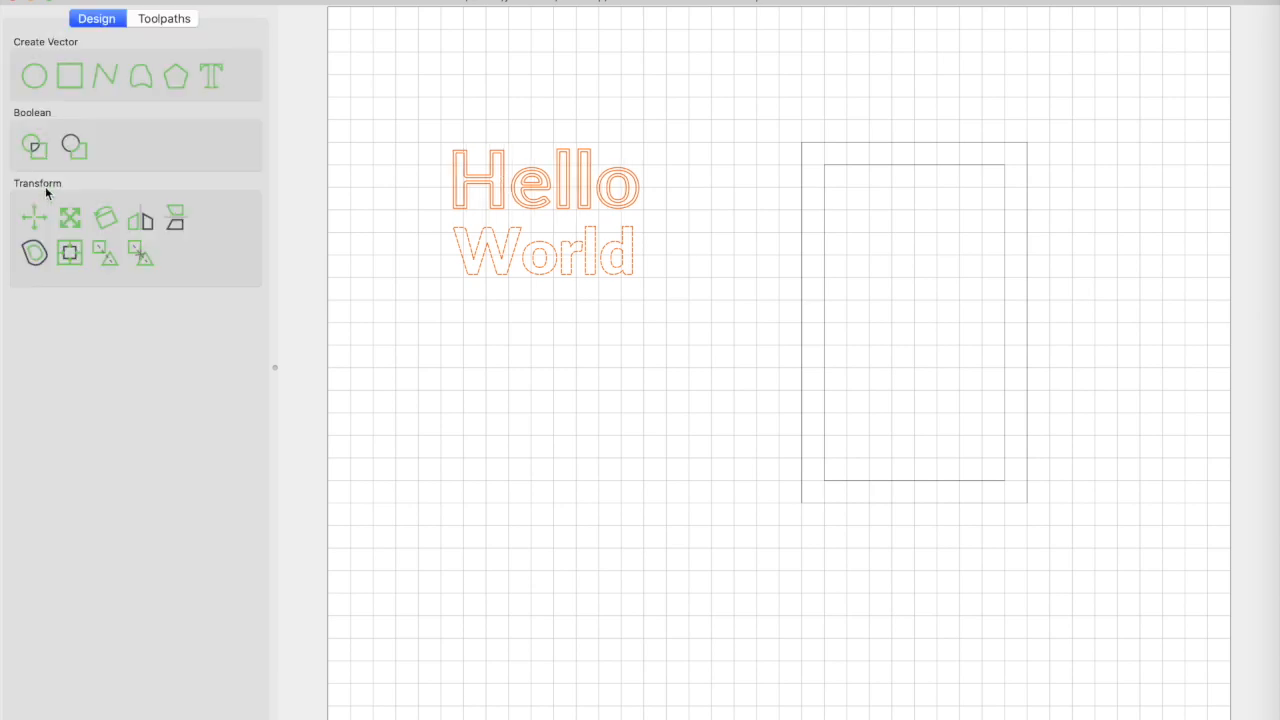
click(414, 96)
drag(414, 96, 688, 329)
click(686, 330)
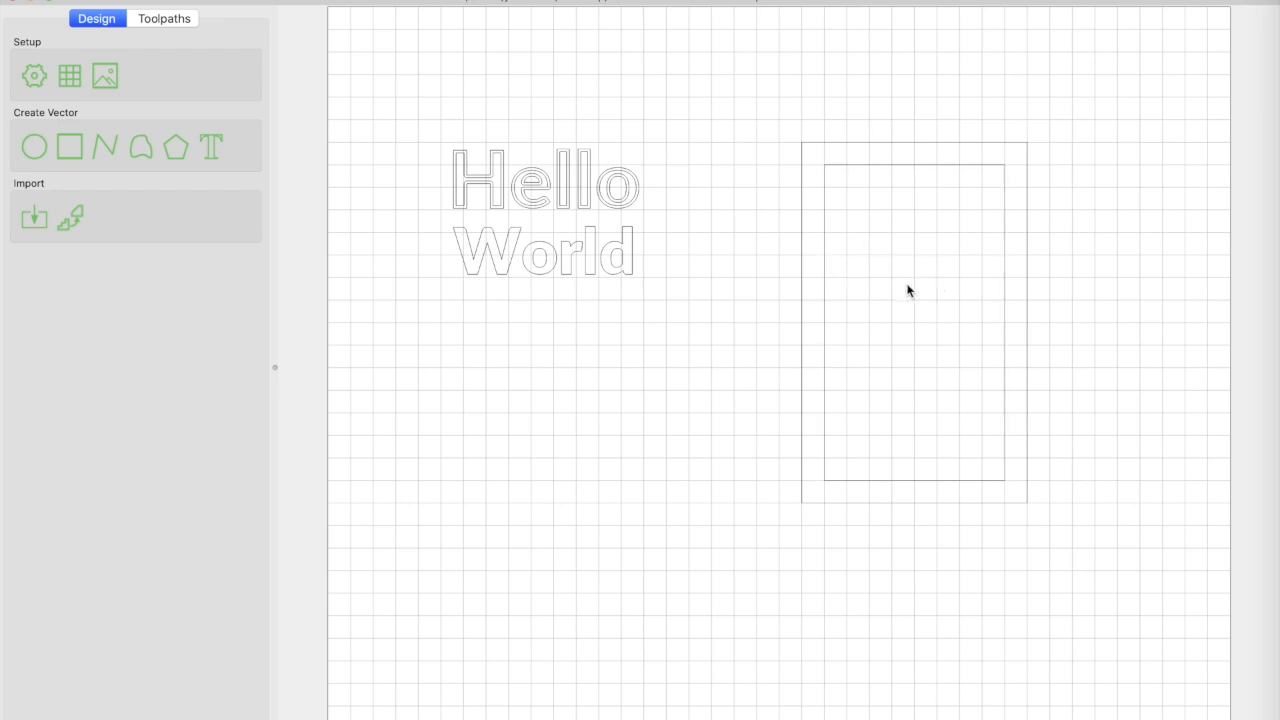
Draw a circle of about 0.35 in radius below the World text.
click(35, 148)
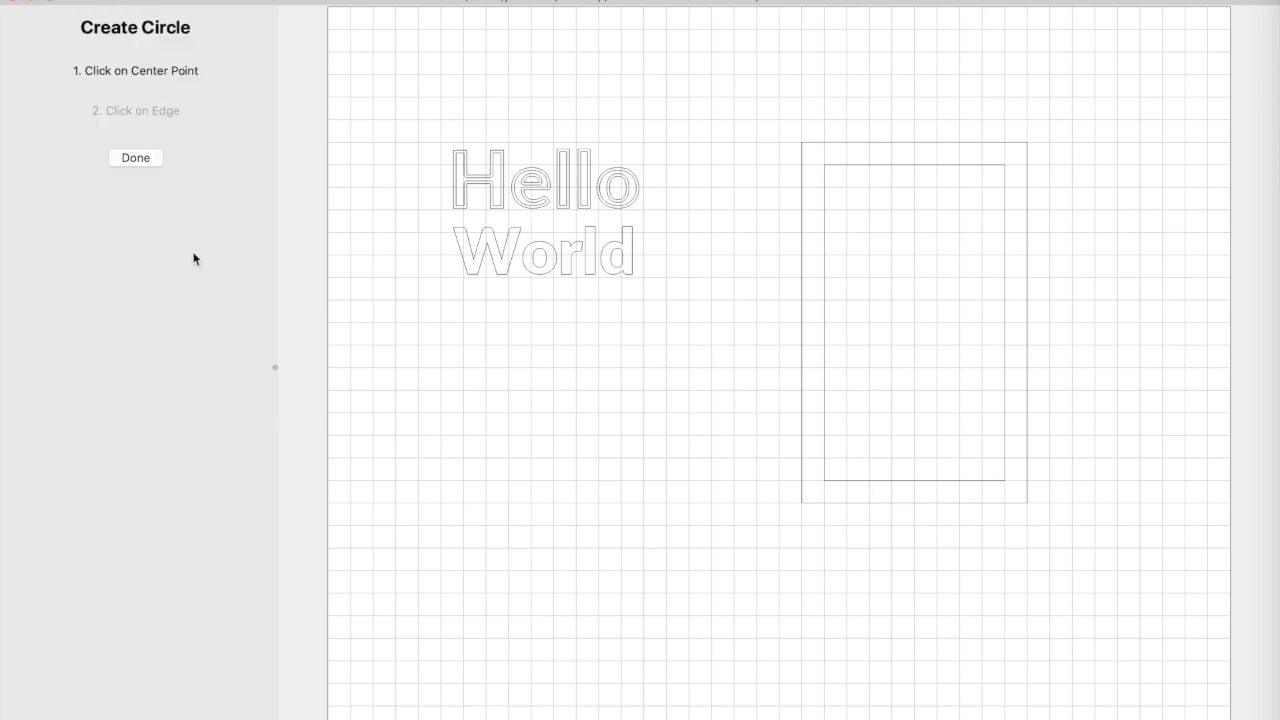
click(536, 421)
click(497, 384)
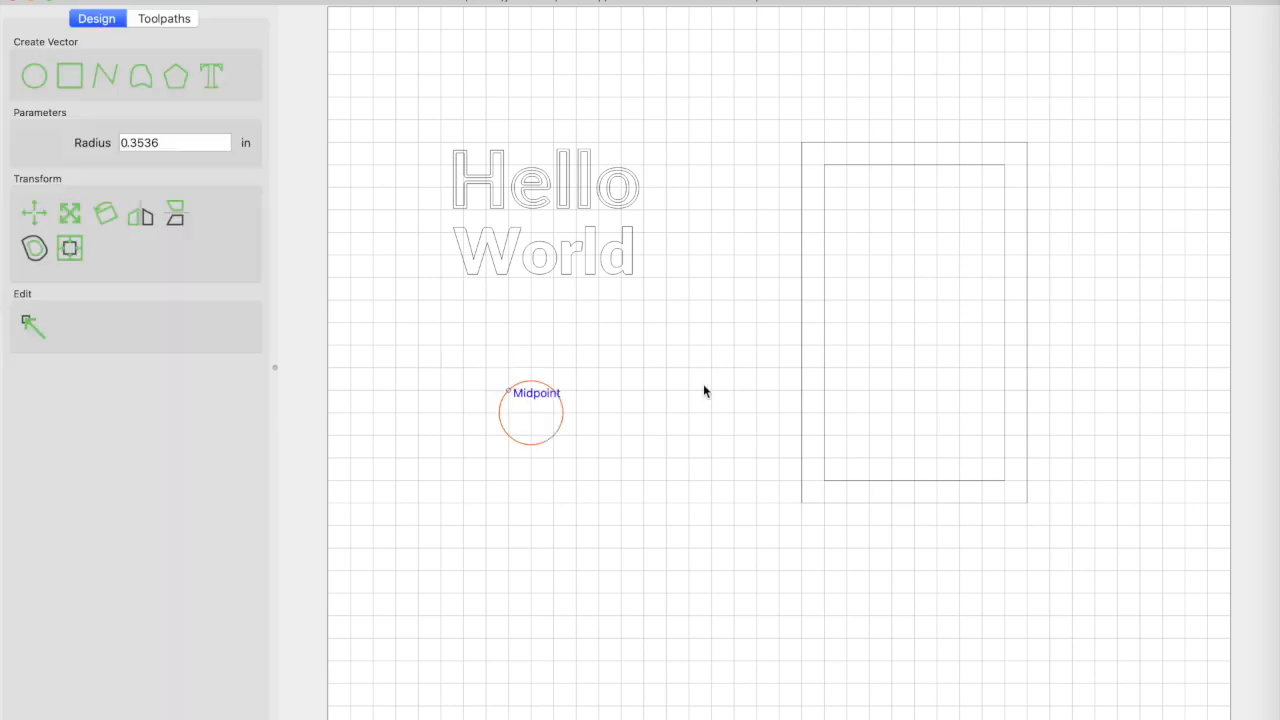
Centre the circle horizontally and vertically on the outer rectangle and clear the selection.
shift+click(802, 147)
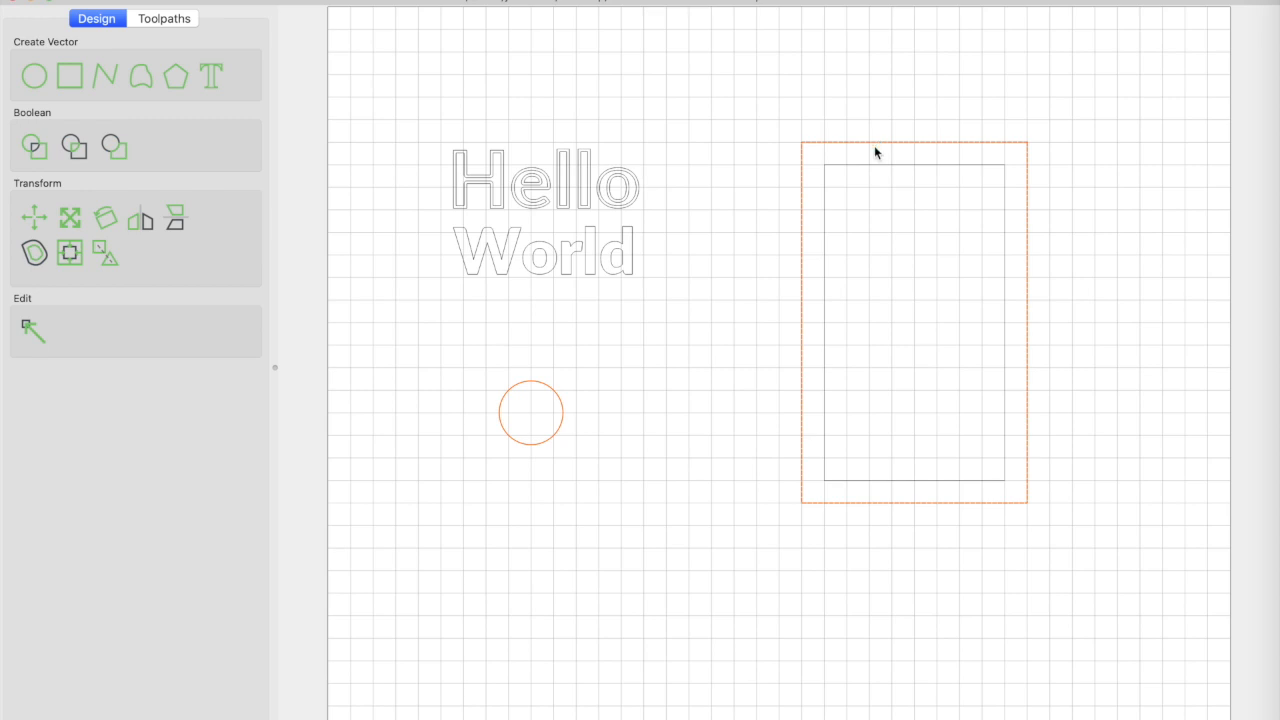
click(71, 255)
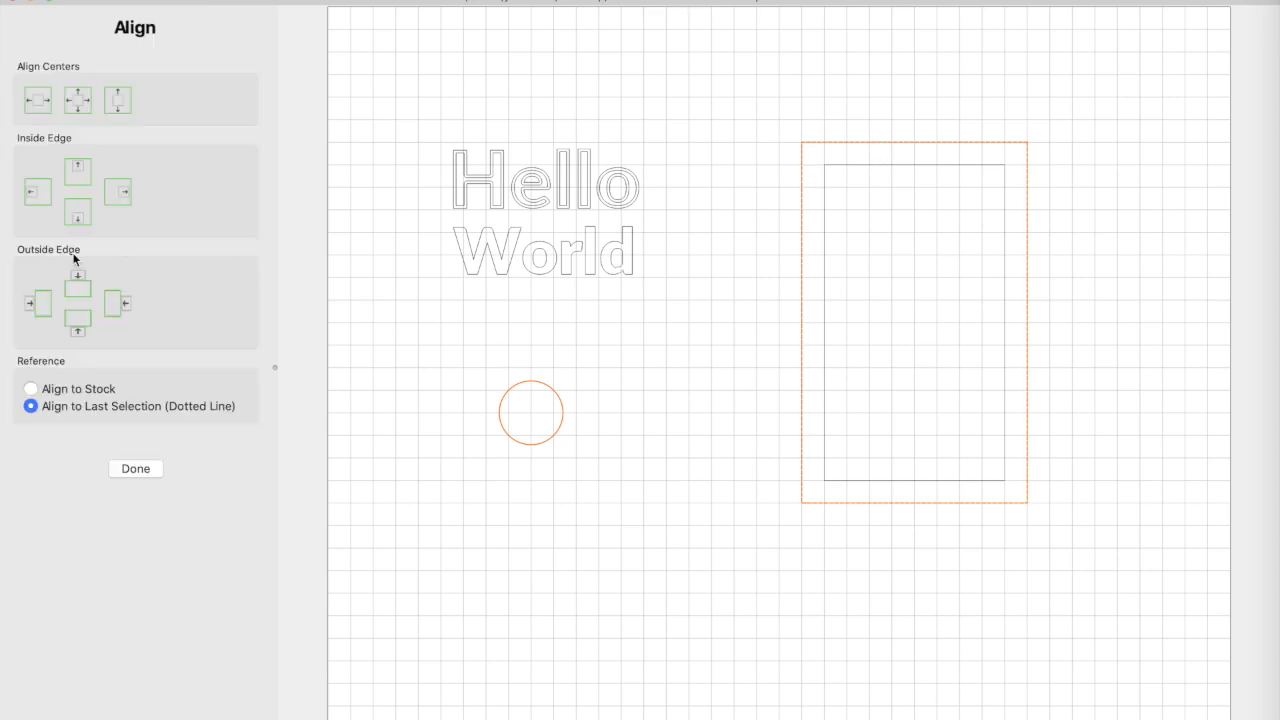
click(77, 104)
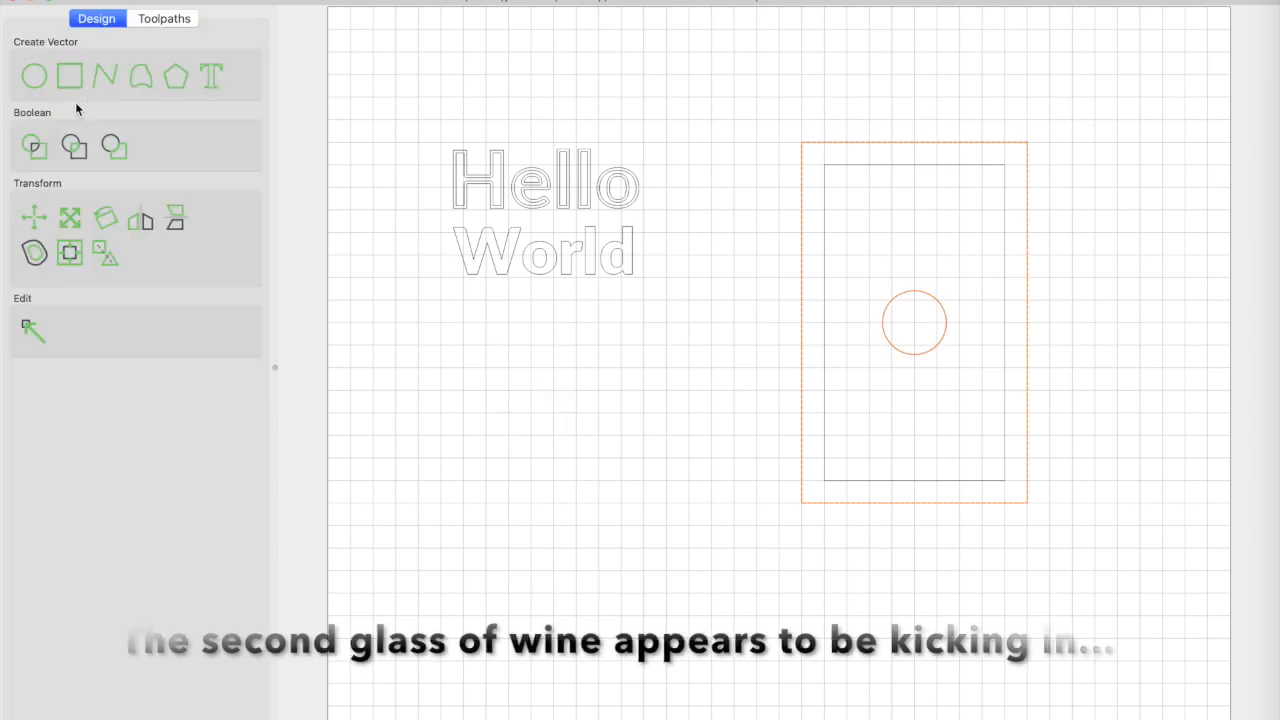
click(643, 497)
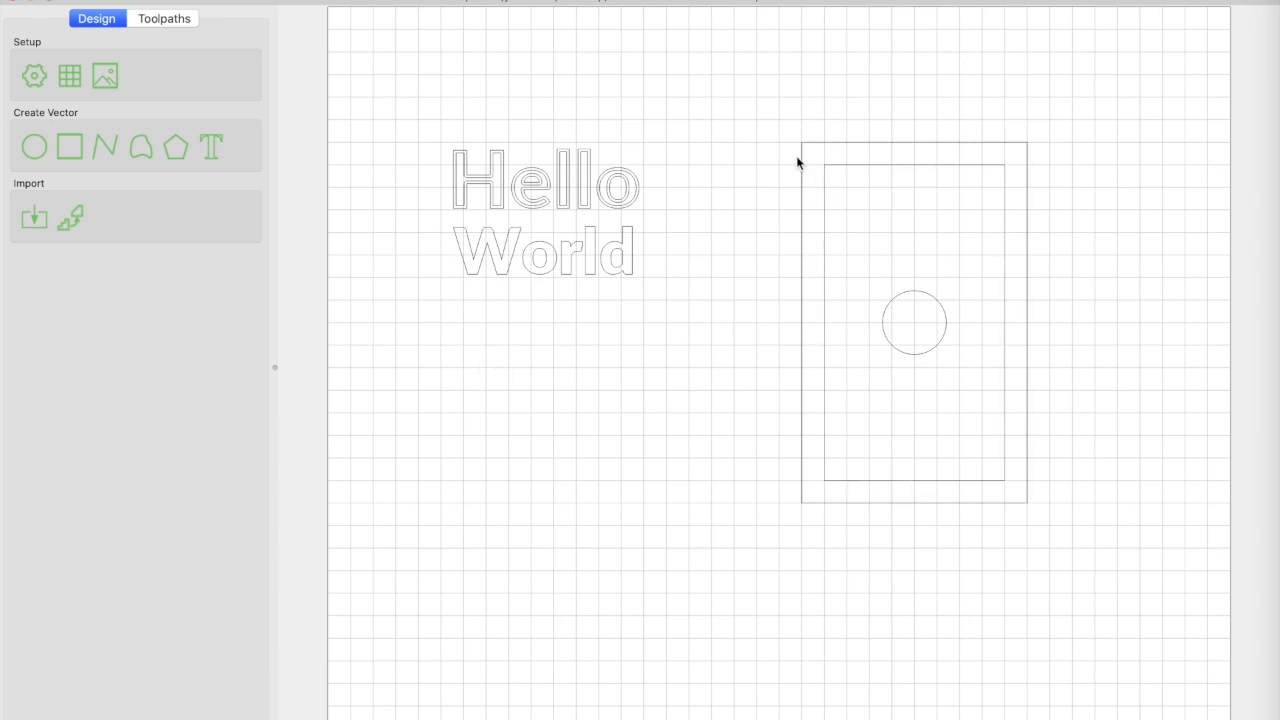
Draw a square about 0.5 in wide and high on the grid below the World text.
click(67, 150)
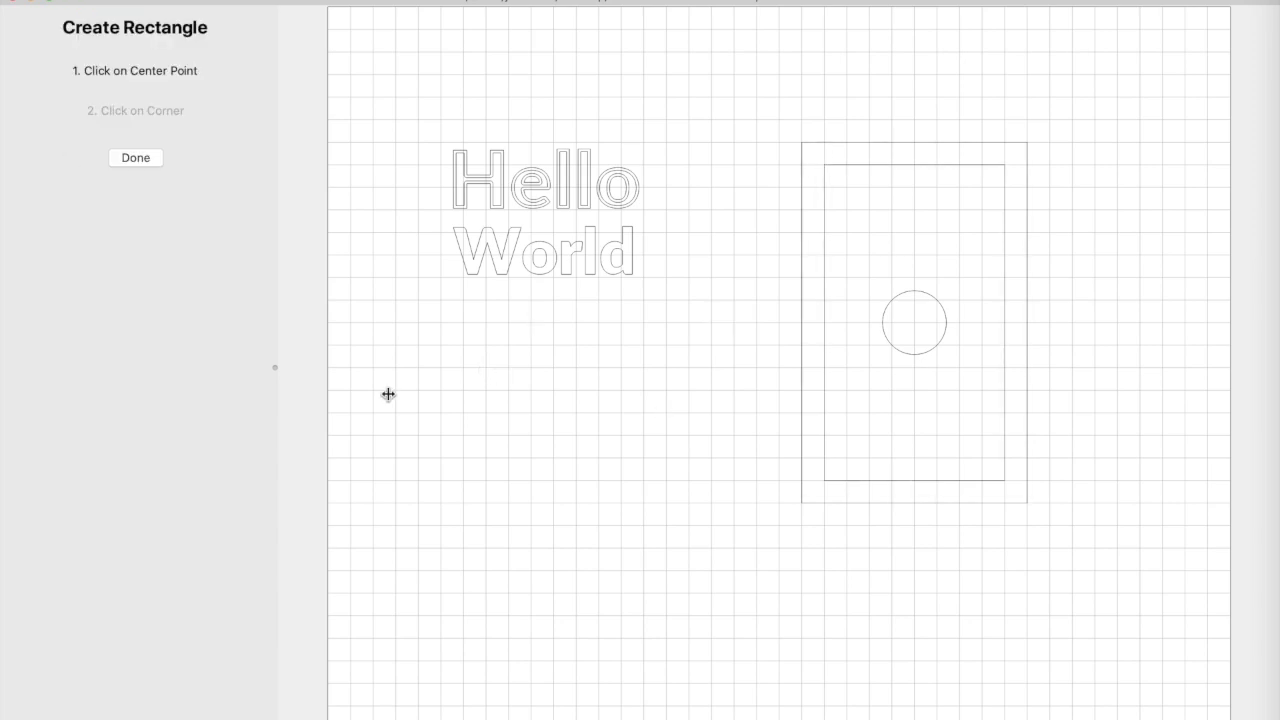
click(533, 482)
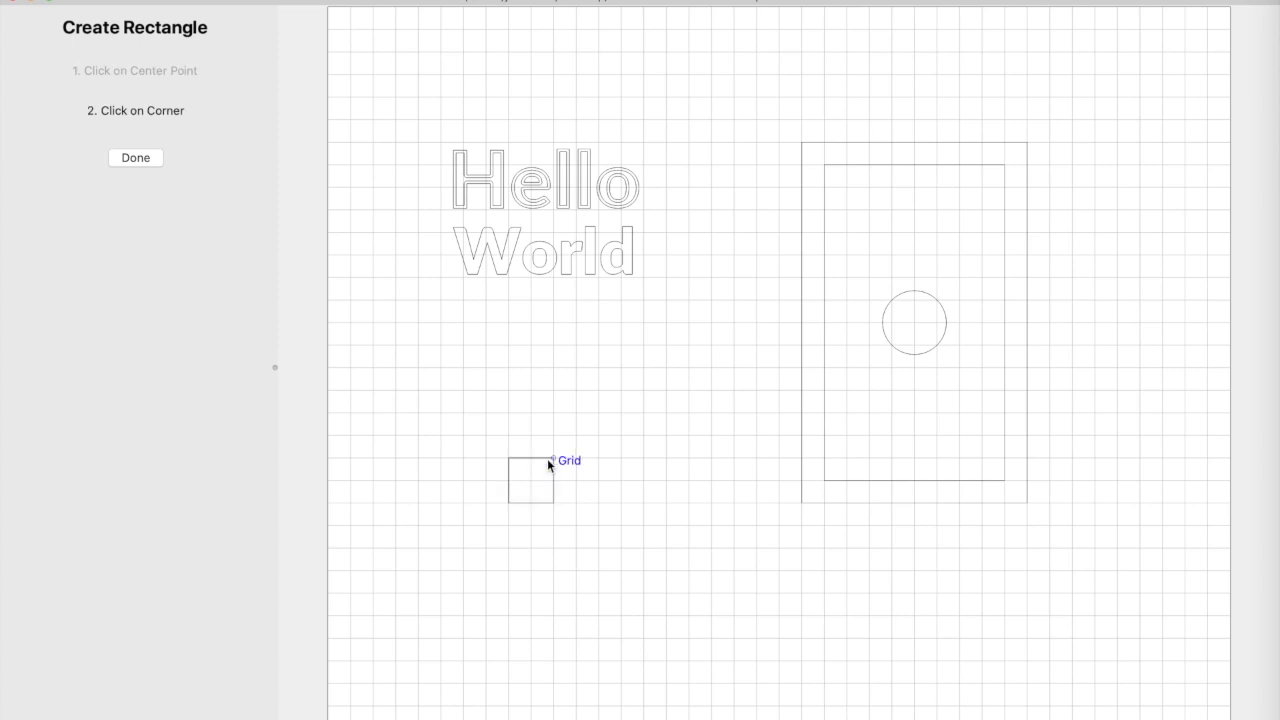
click(553, 458)
Set the new square's width and height to 0.25 in.
click(151, 143)
text(0.25)
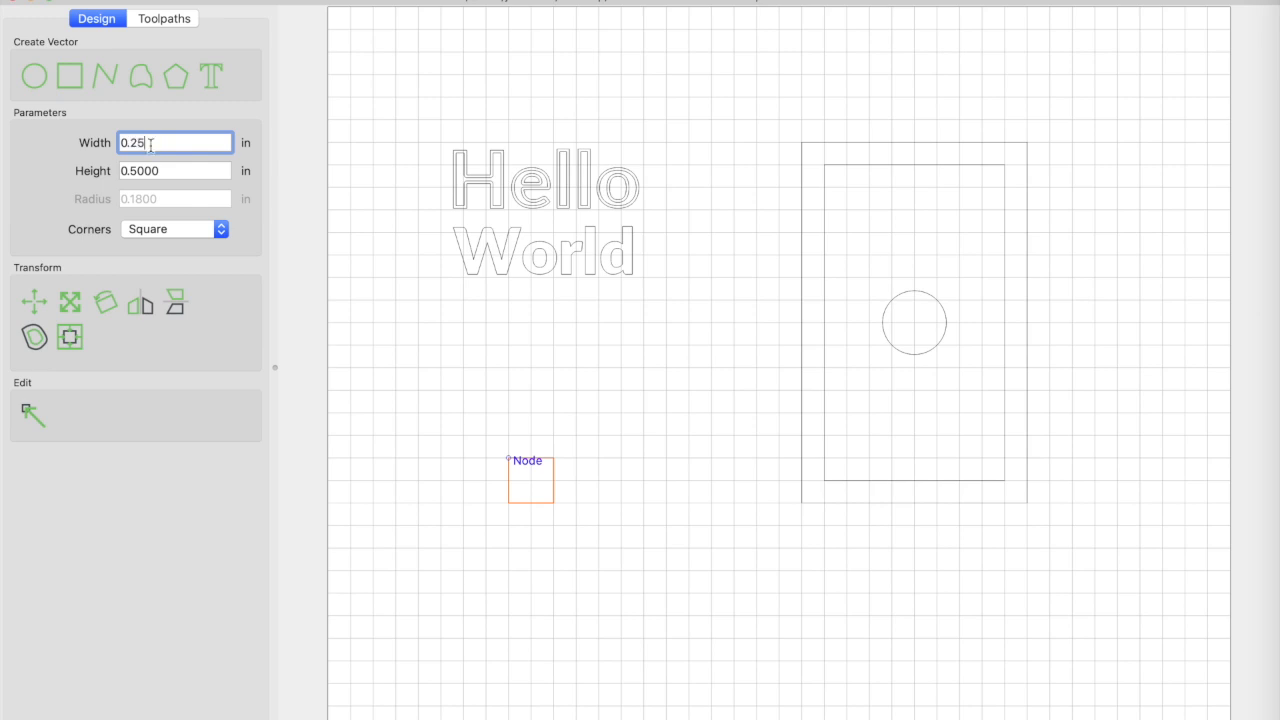
key(Tab)
text(25)
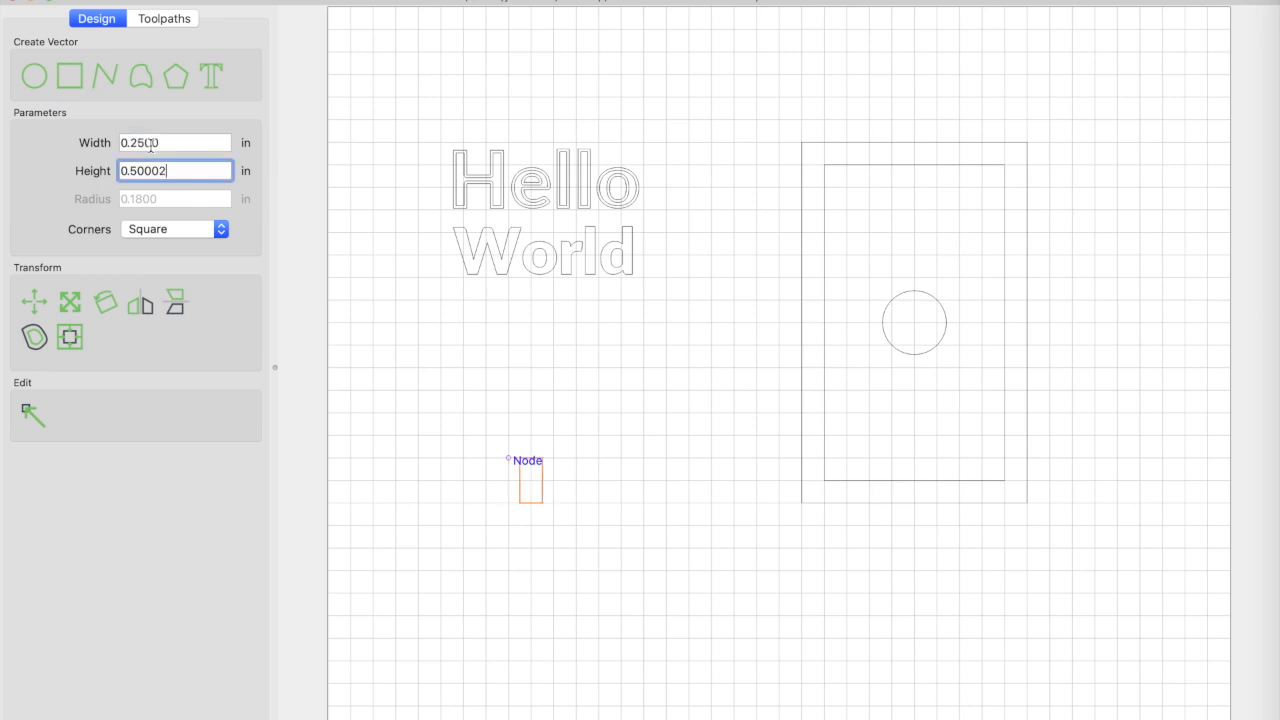
key(BackSpace)
key(BackSpace)
key(BackSpace)
key(BackSpace)
key(BackSpace)
key(BackSpace)
text(25)
key(Return)
Align the small square to the bottom inside edge of the outer rectangle and centre it horizontally on that rectangle.
shift+click(924, 502)
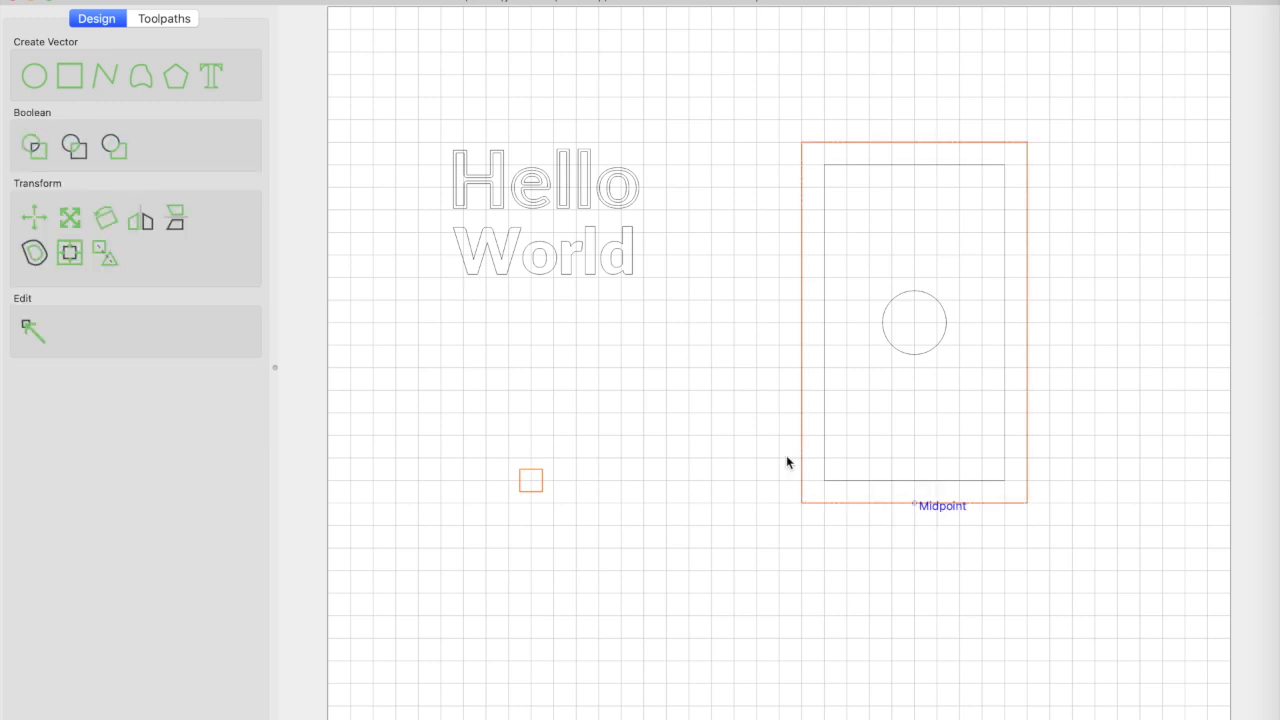
click(76, 255)
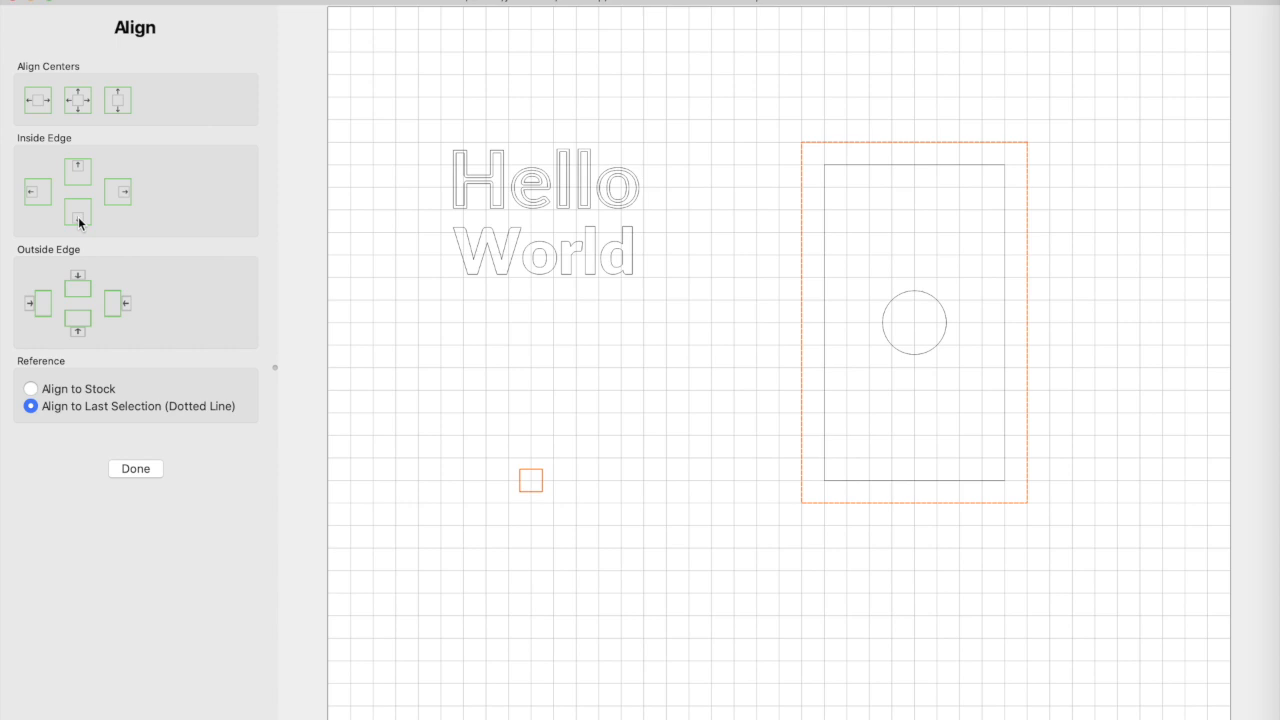
click(78, 218)
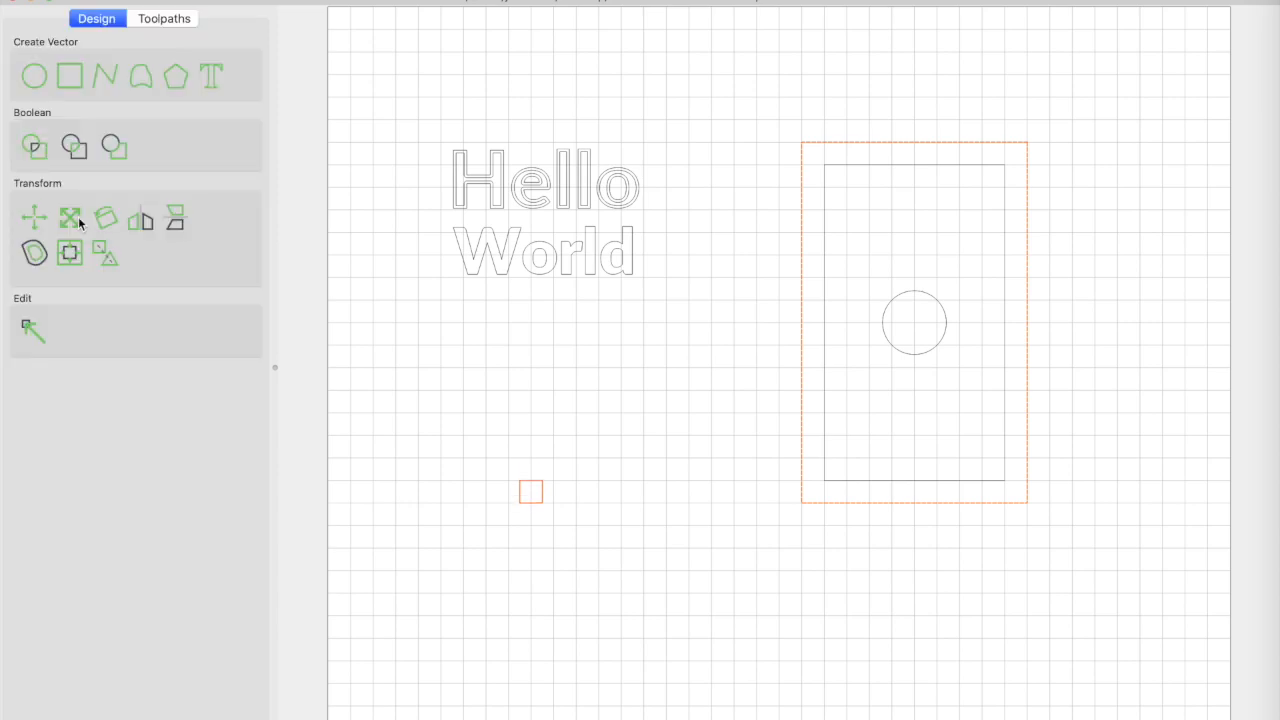
click(71, 257)
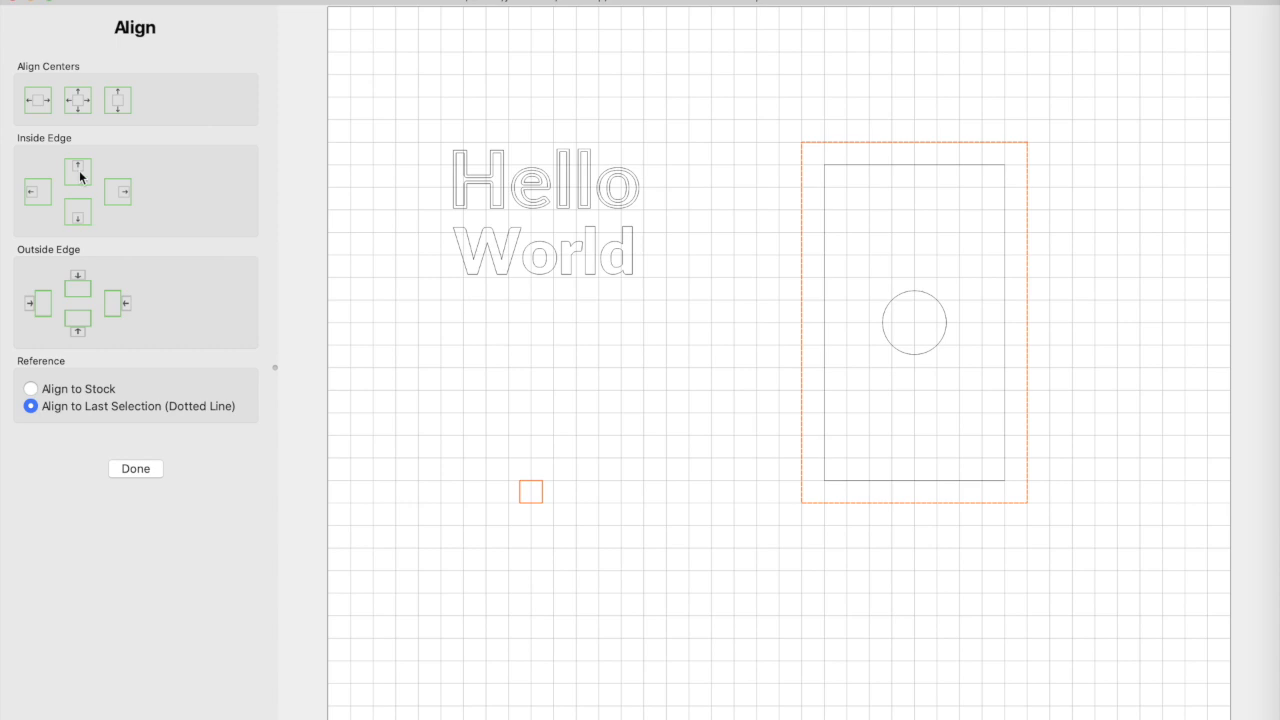
click(43, 103)
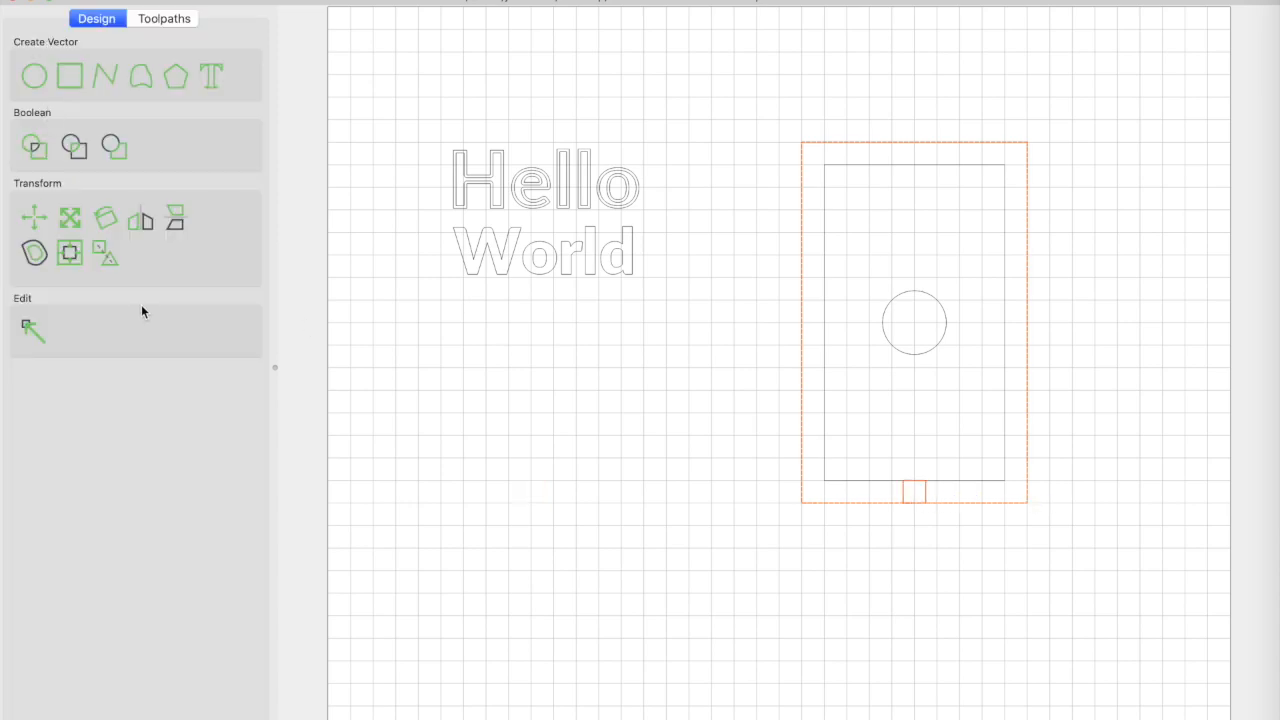
click(71, 259)
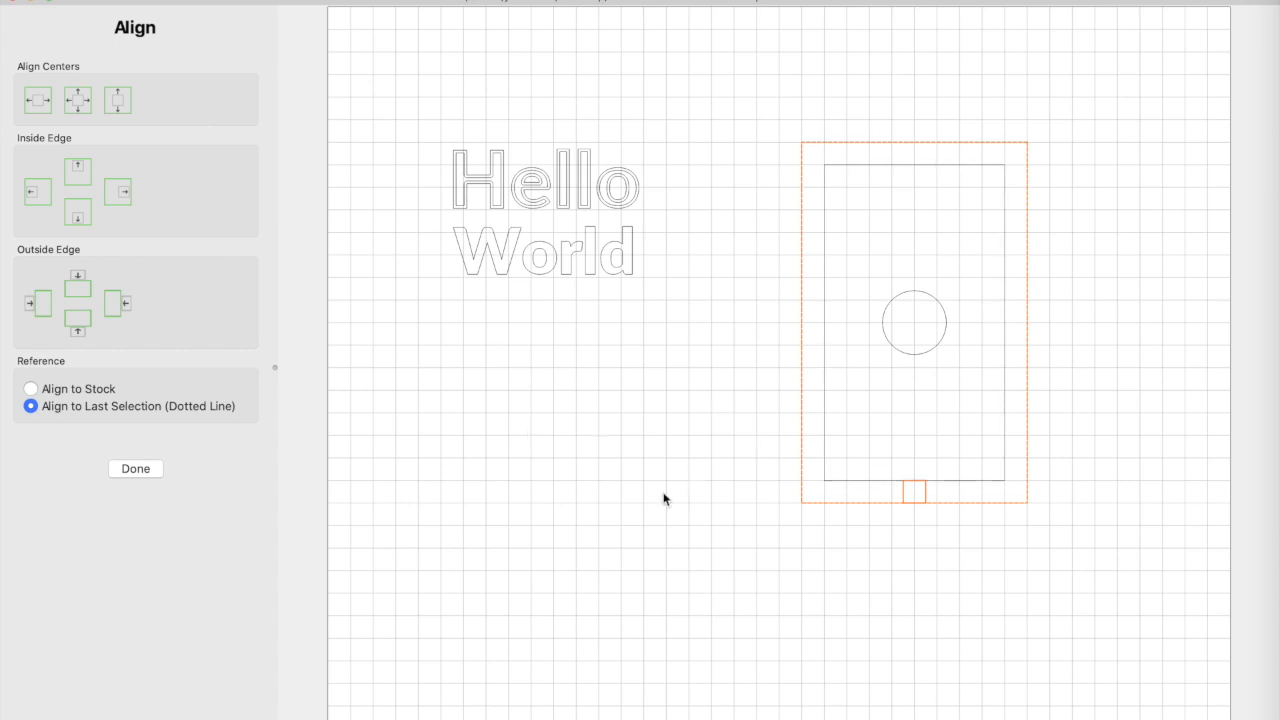
Centre the World text horizontally and vertically on the stock.
click(547, 276)
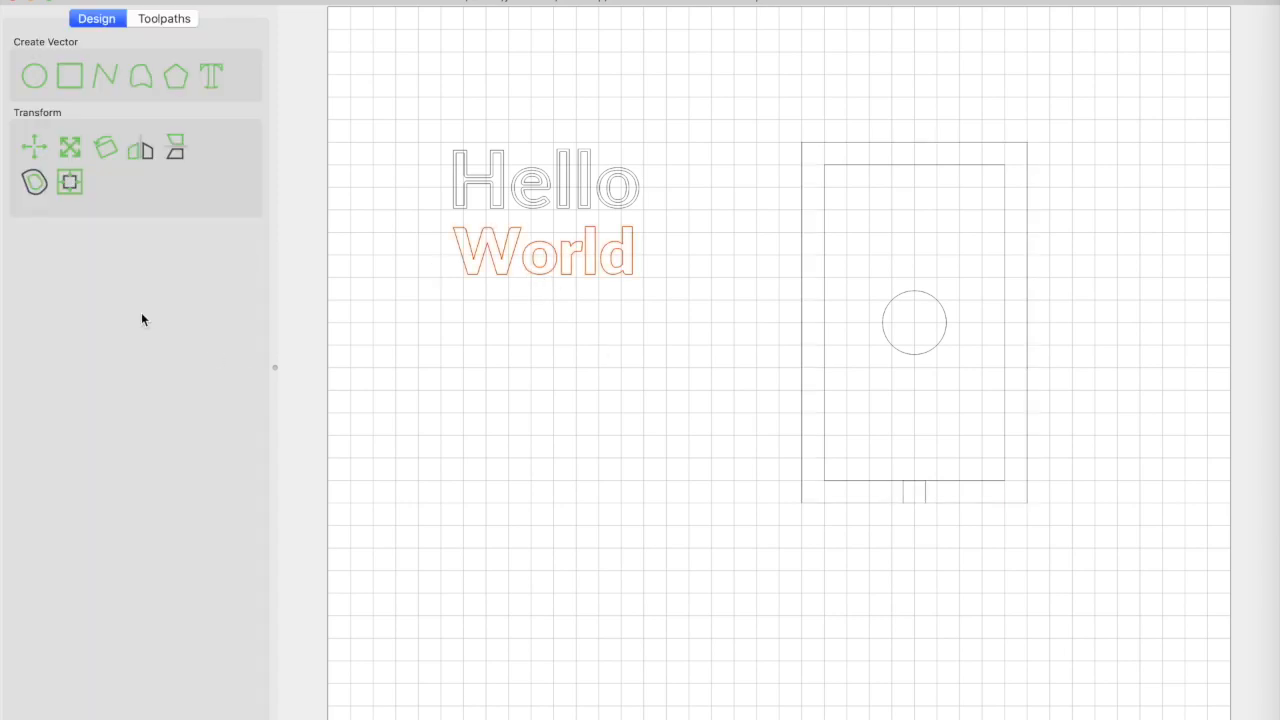
click(62, 186)
click(34, 398)
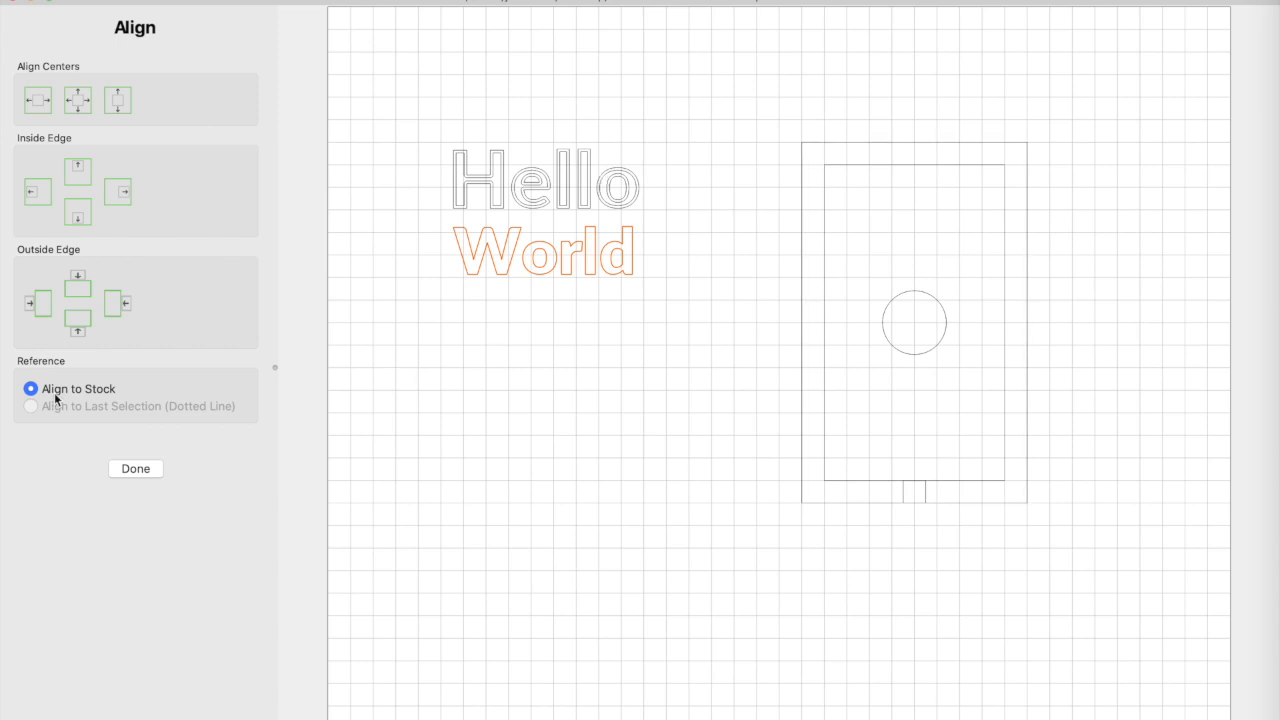
click(137, 469)
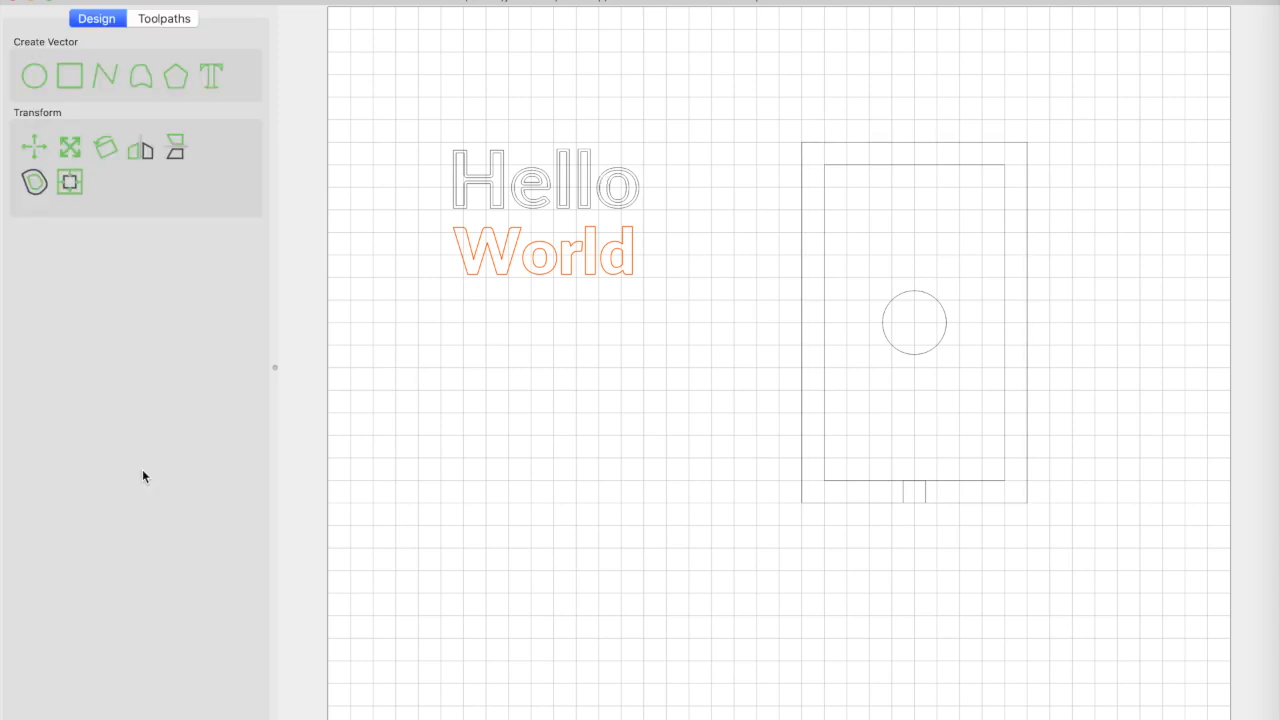
click(69, 181)
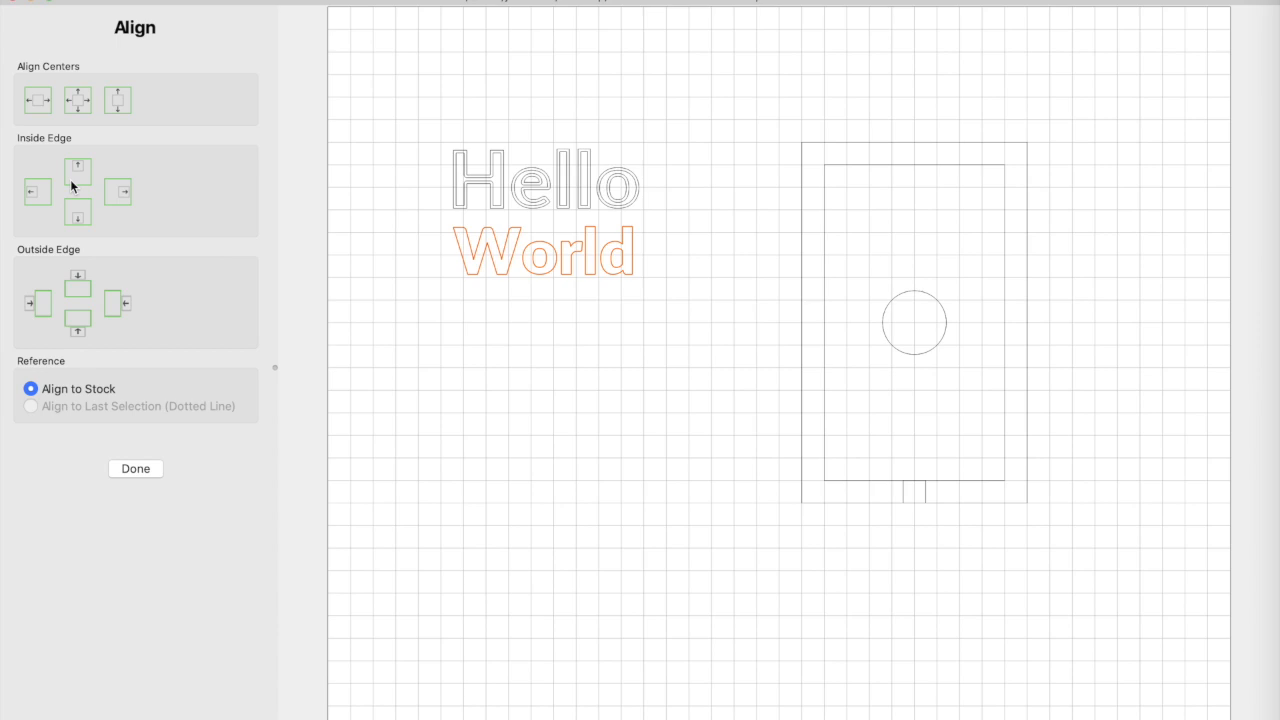
click(81, 110)
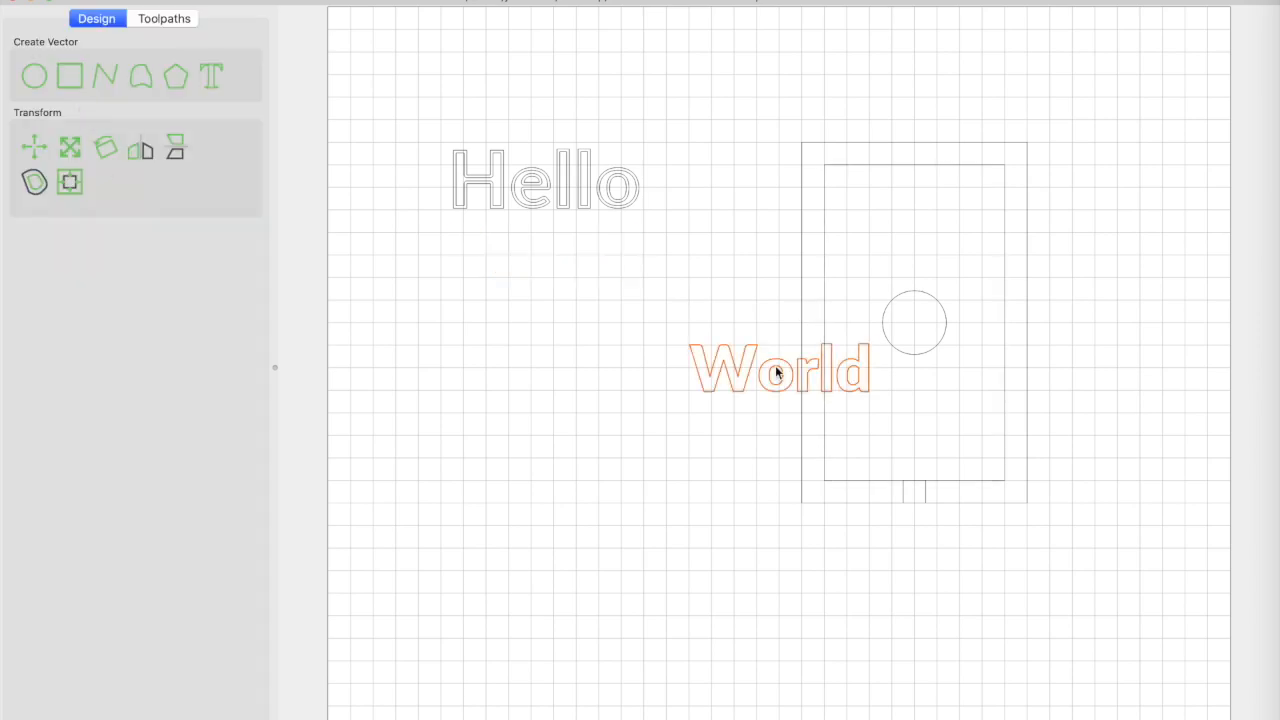
Move the World text back beneath the Hello text and clear the selection.
drag(765, 369, 520, 258)
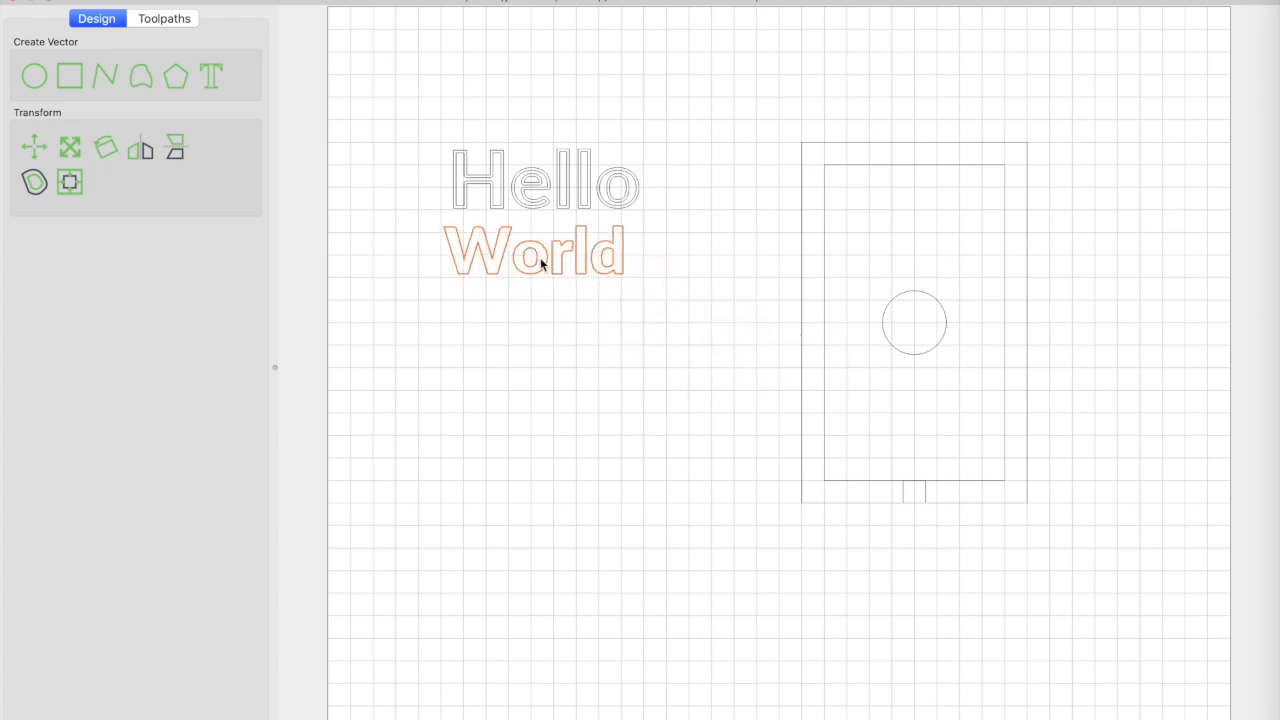
click(673, 299)
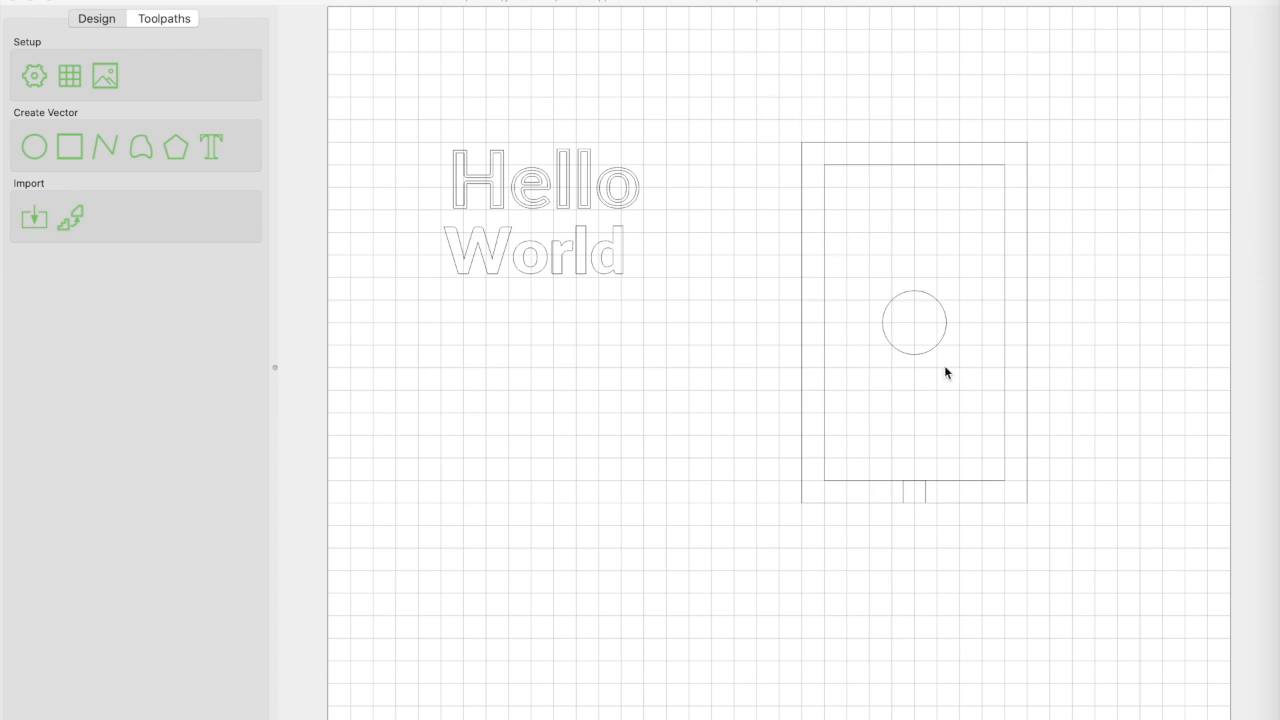
Undo a trial move of the circle and group both rectangles with the circle and the small square.
drag(921, 351, 768, 352)
key(super+z)
drag(751, 100, 1080, 568)
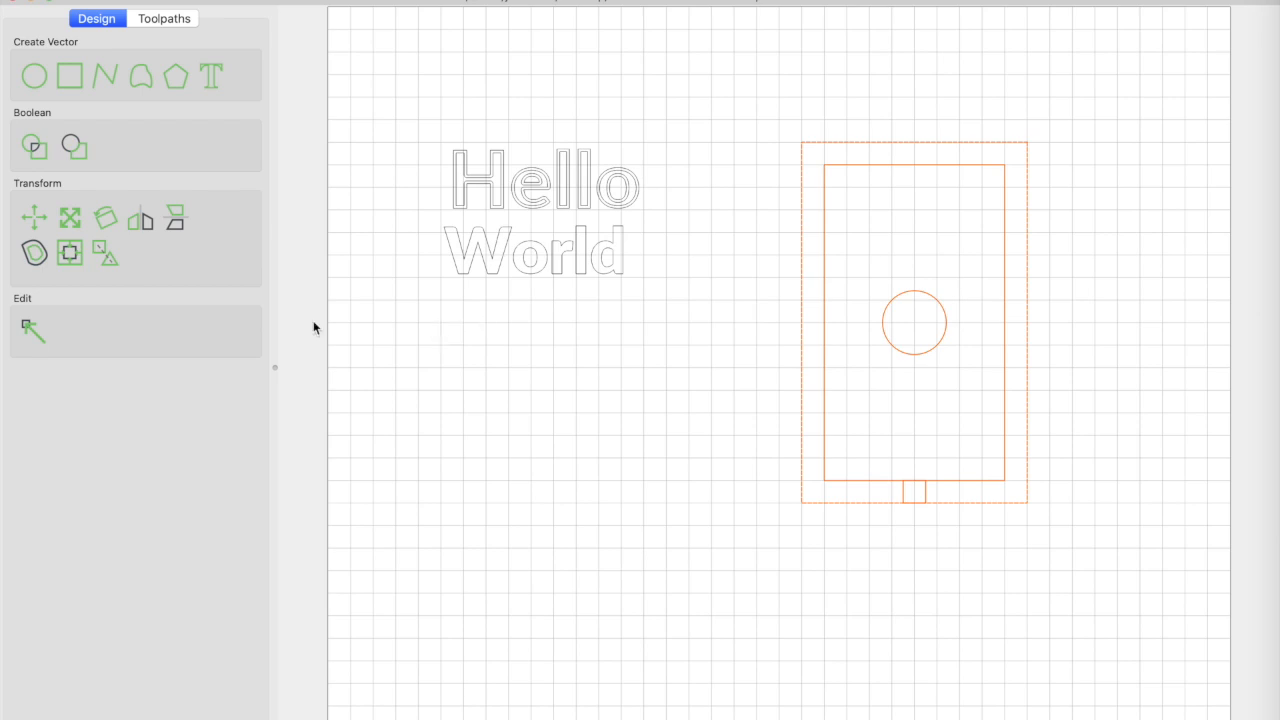
click(108, 258)
Move the grouped rectangles, circle and small square as one unit closer to the Hello World text and clear the selection.
drag(911, 163, 738, 274)
click(846, 272)
click(850, 273)
drag(850, 273, 889, 148)
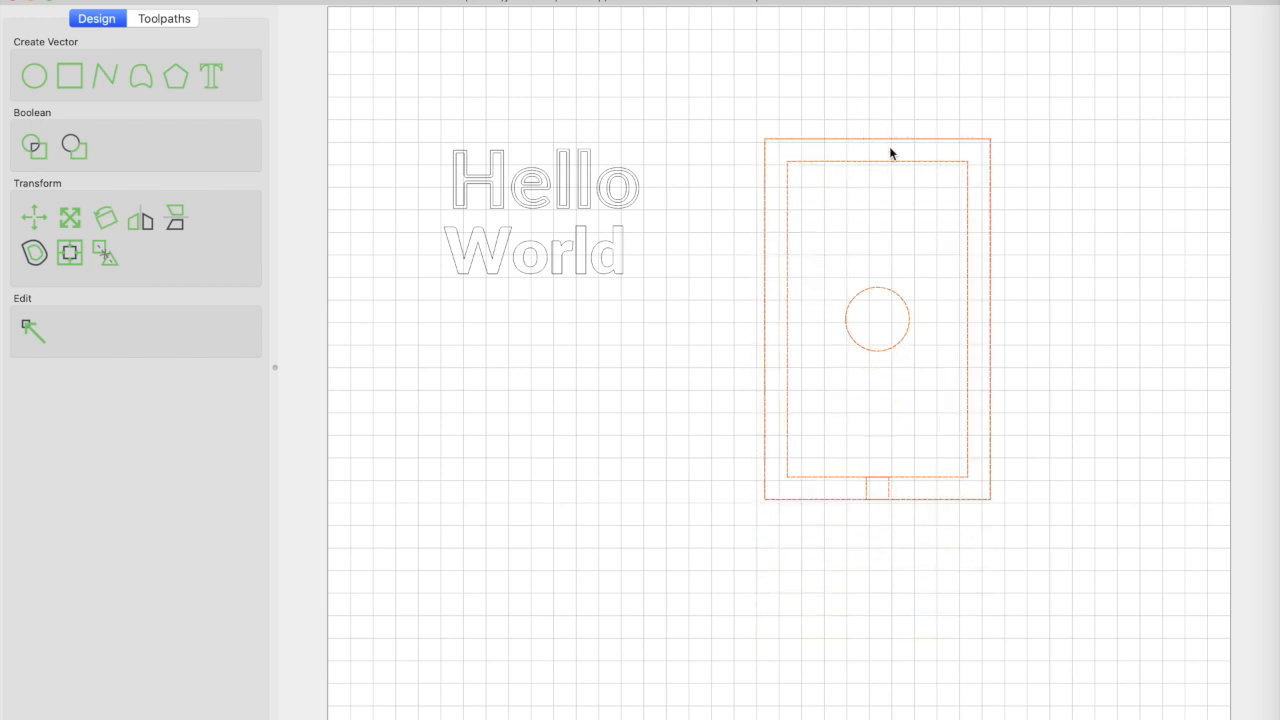
click(1057, 258)
click(903, 322)
drag(768, 141, 806, 163)
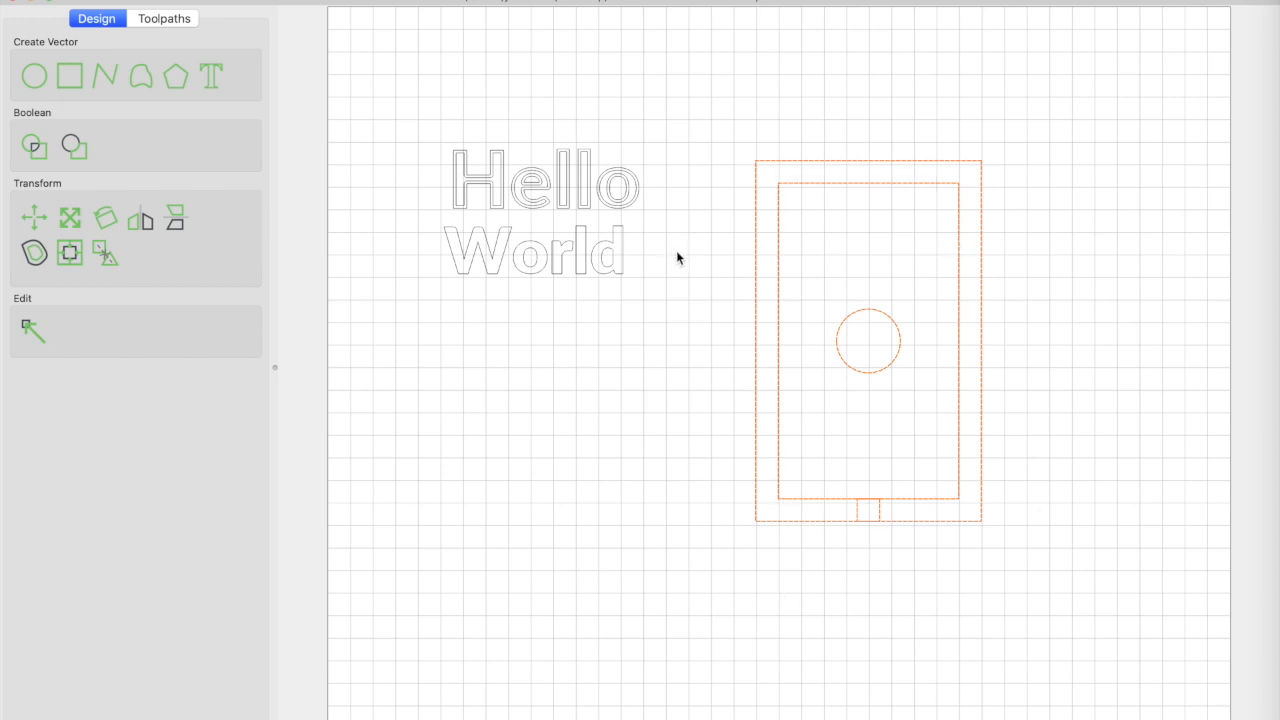
click(869, 392)
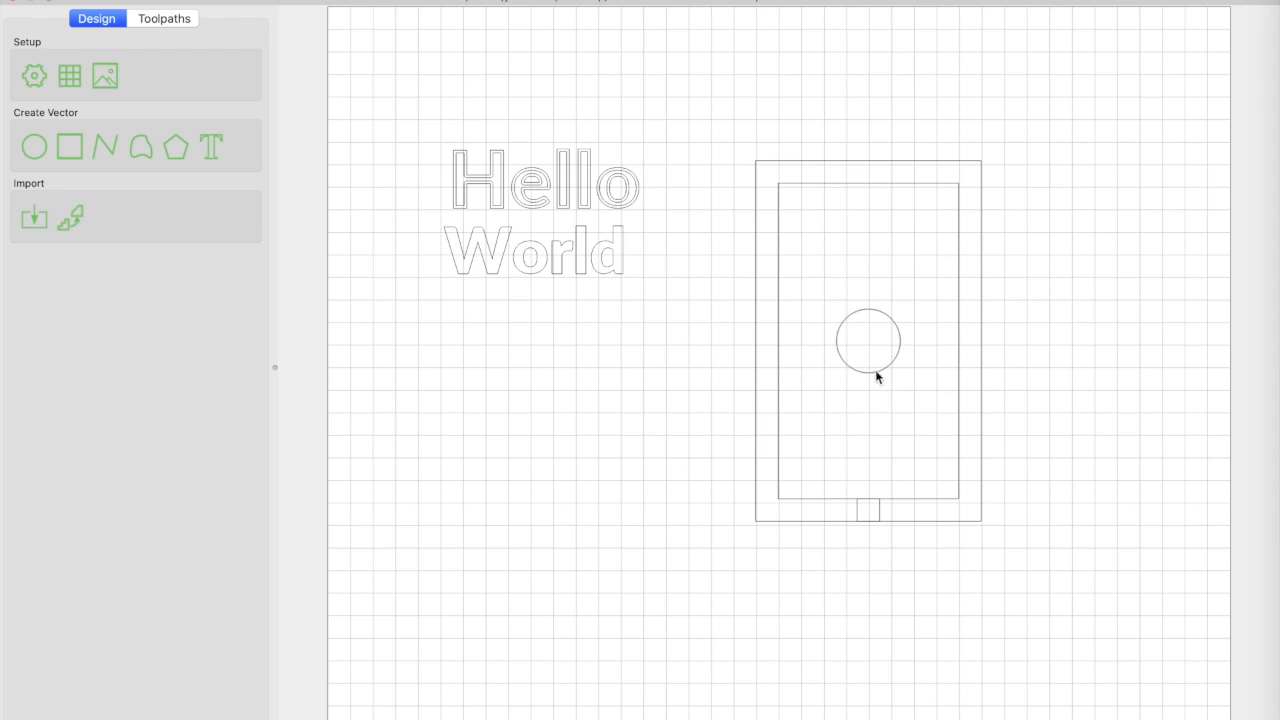
Ungroup the shapes and select the circle and rectangles individually, ending with the outer rectangle and everything inside it.
click(875, 370)
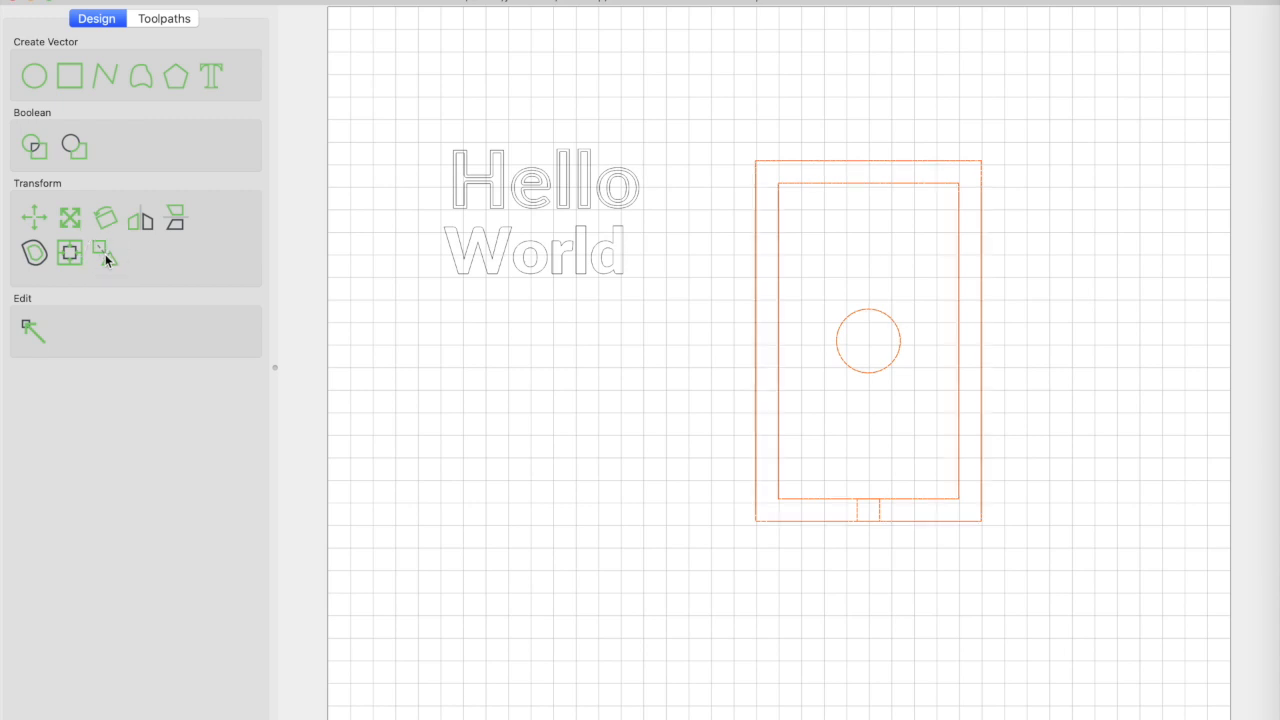
click(838, 358)
click(838, 356)
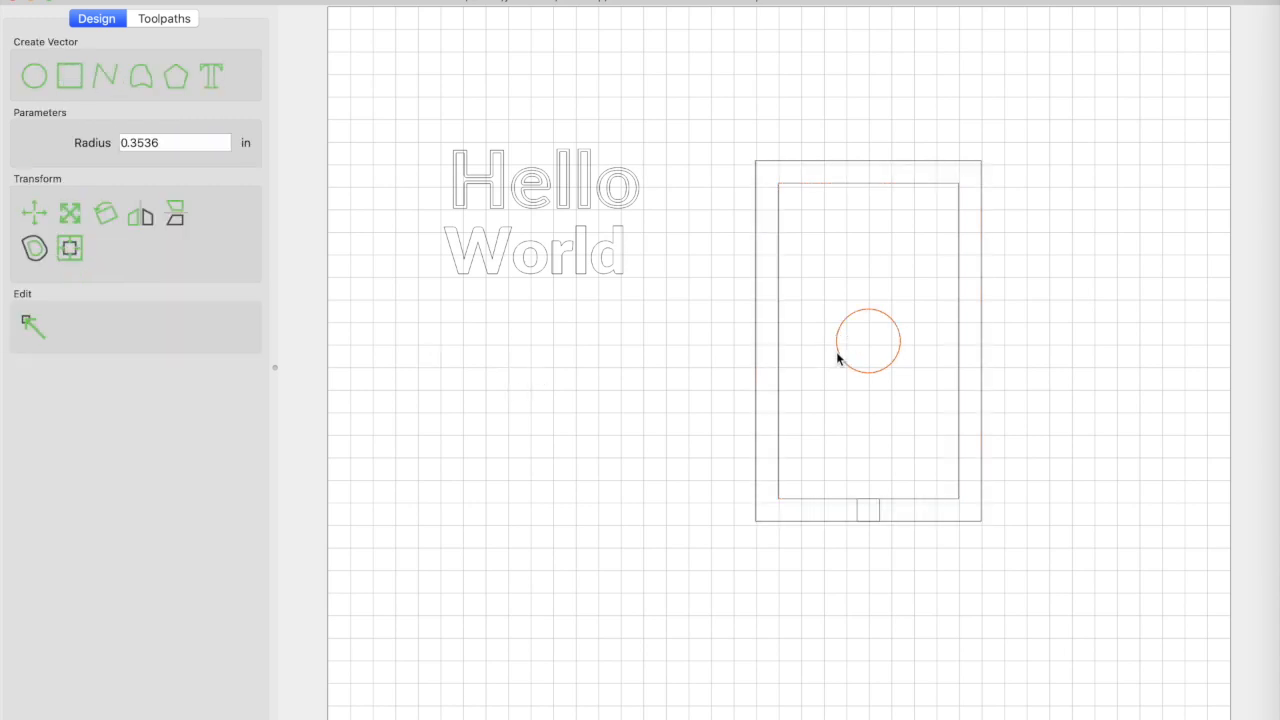
click(779, 318)
click(755, 321)
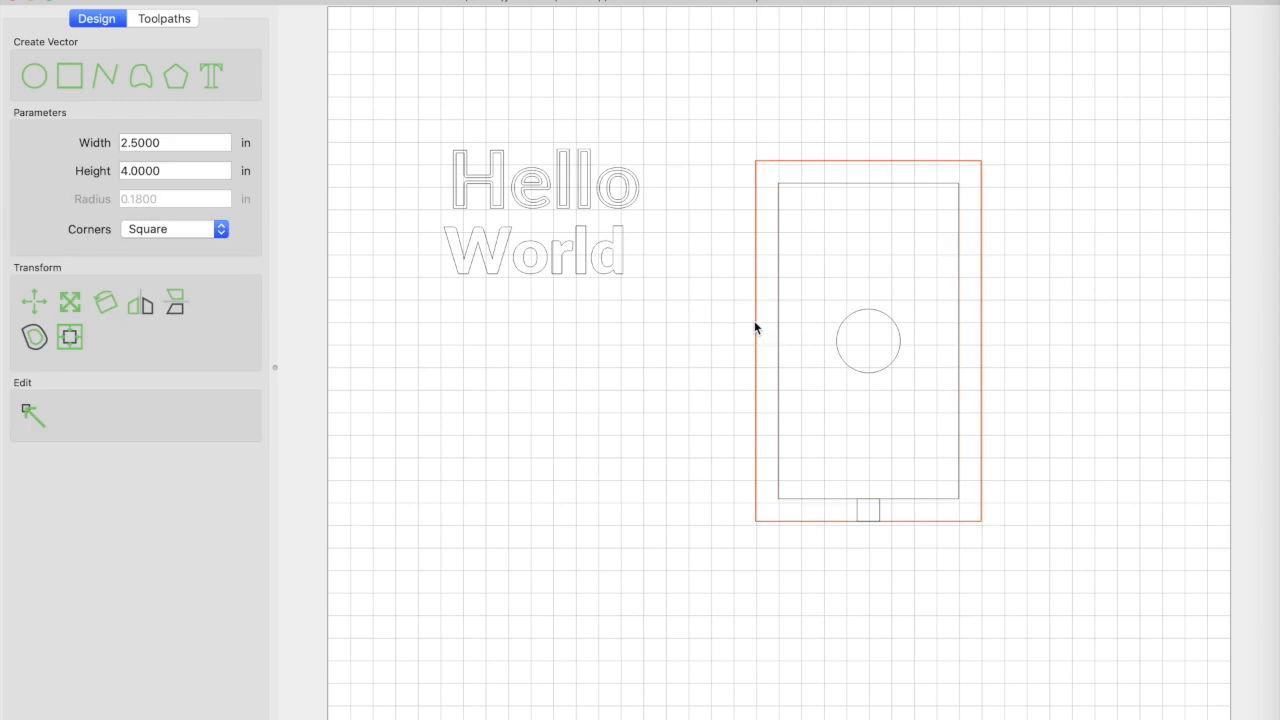
click(827, 182)
double_click(755, 186)
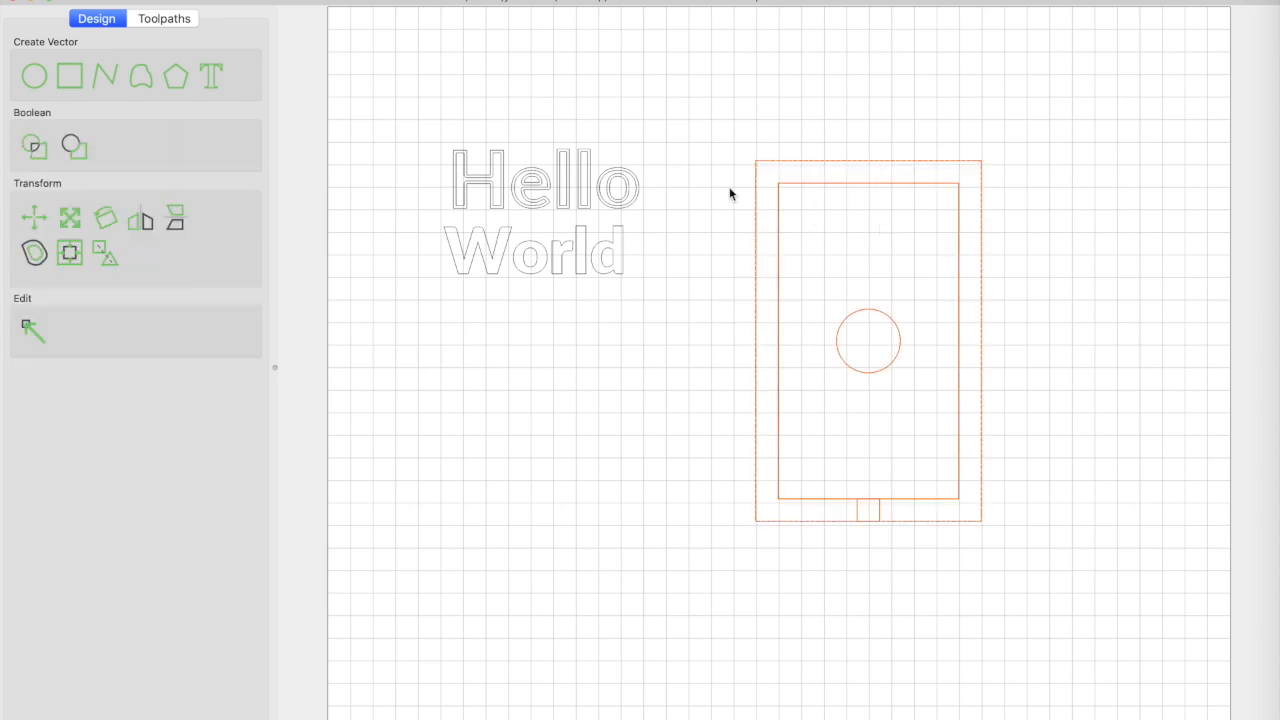
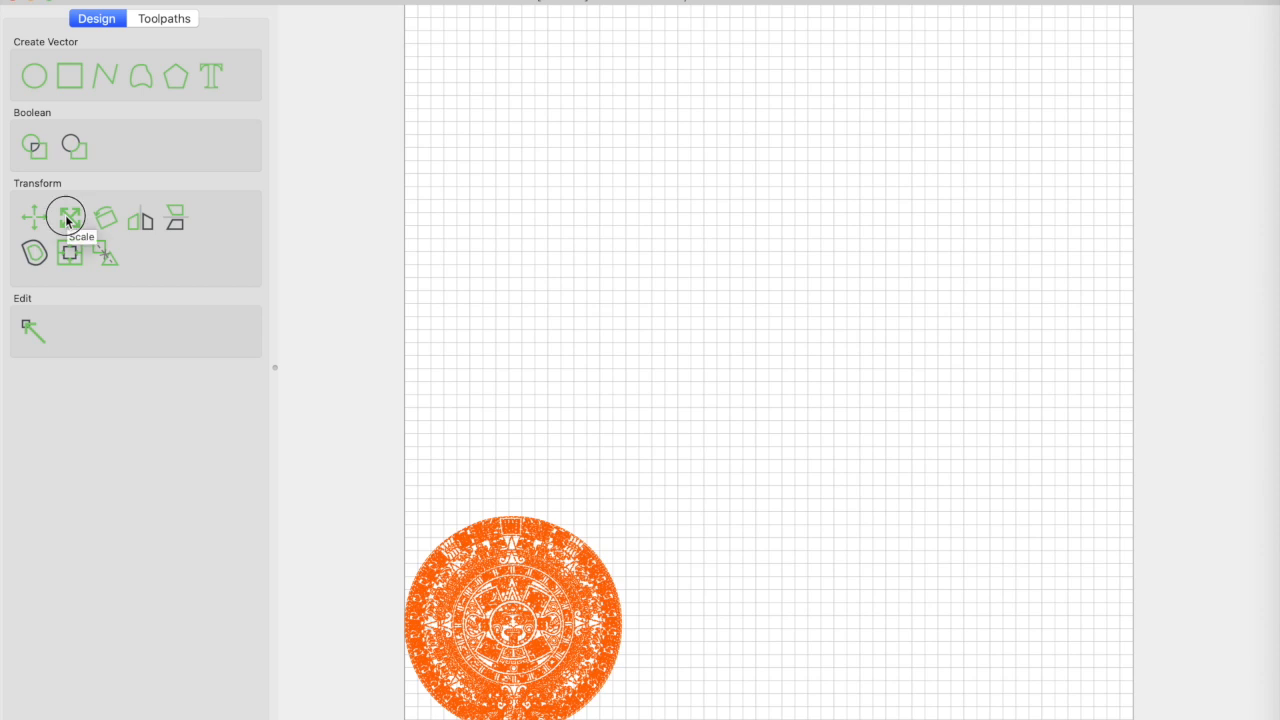
Scale the circular sun stone artwork up from its upper corner until it nearly fills the stock, and clear the selection.
drag(621, 516, 1126, 12)
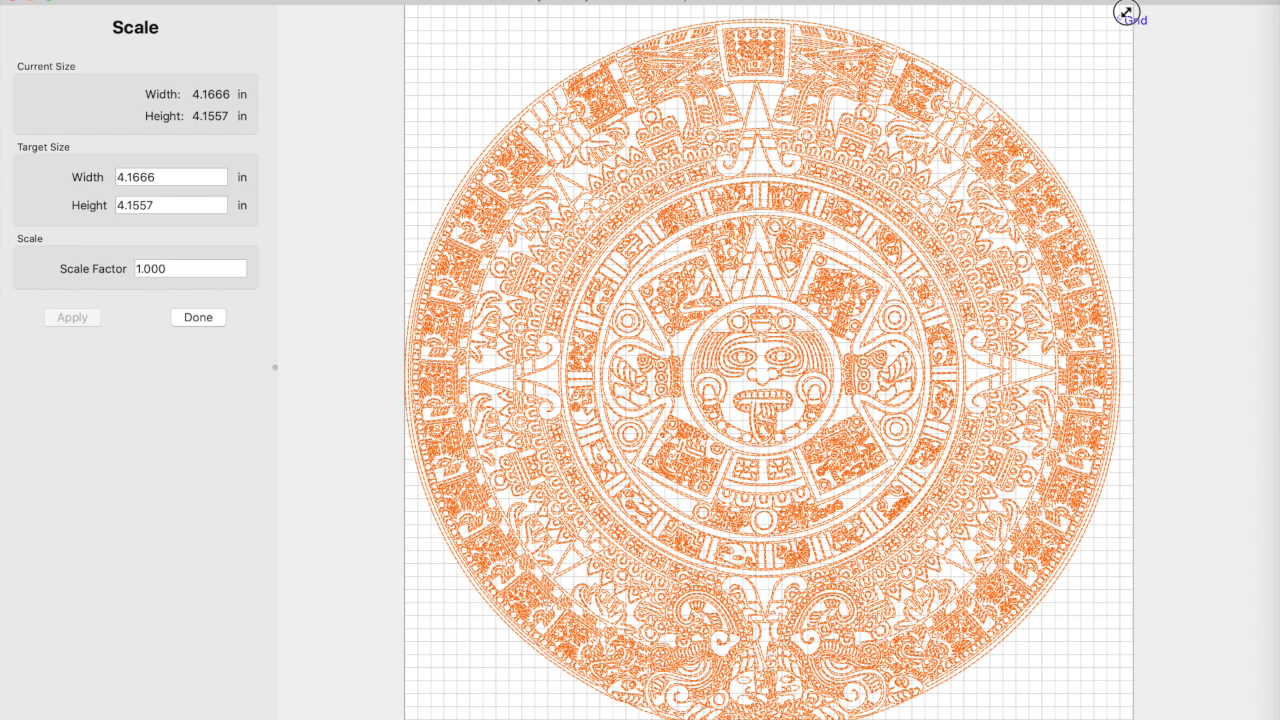
drag(1126, 12, 1125, 13)
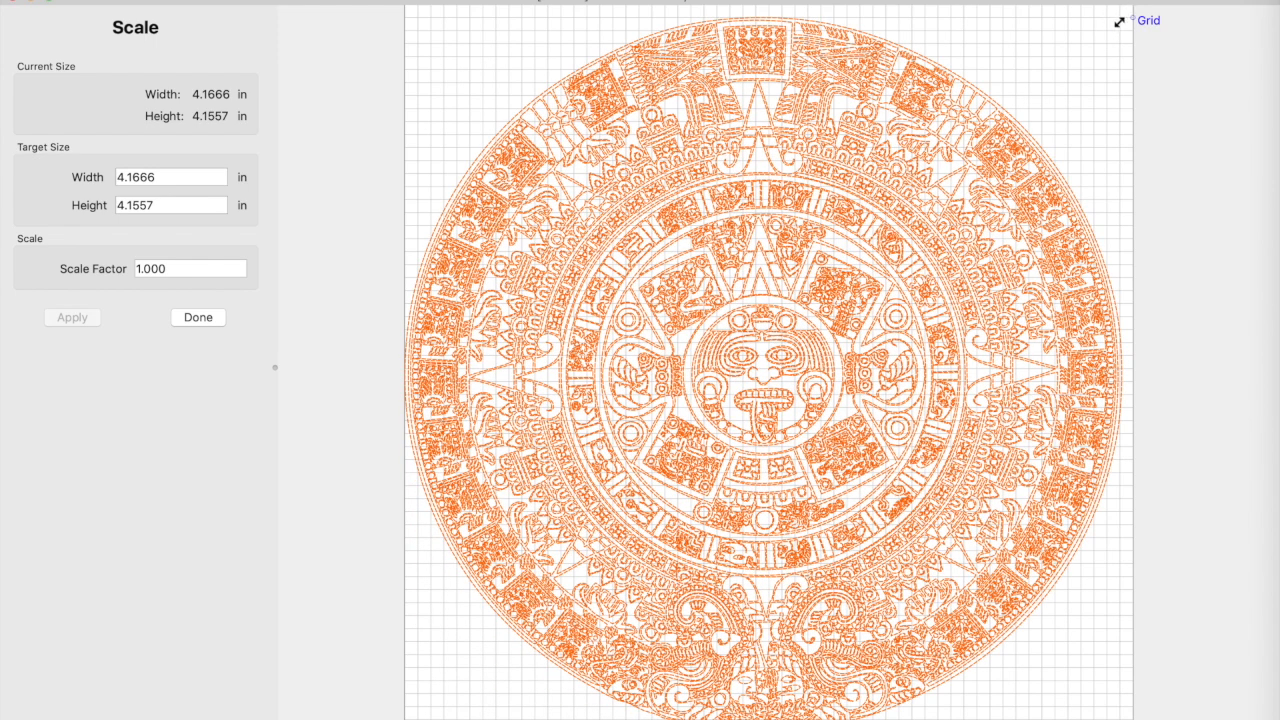
click(470, 86)
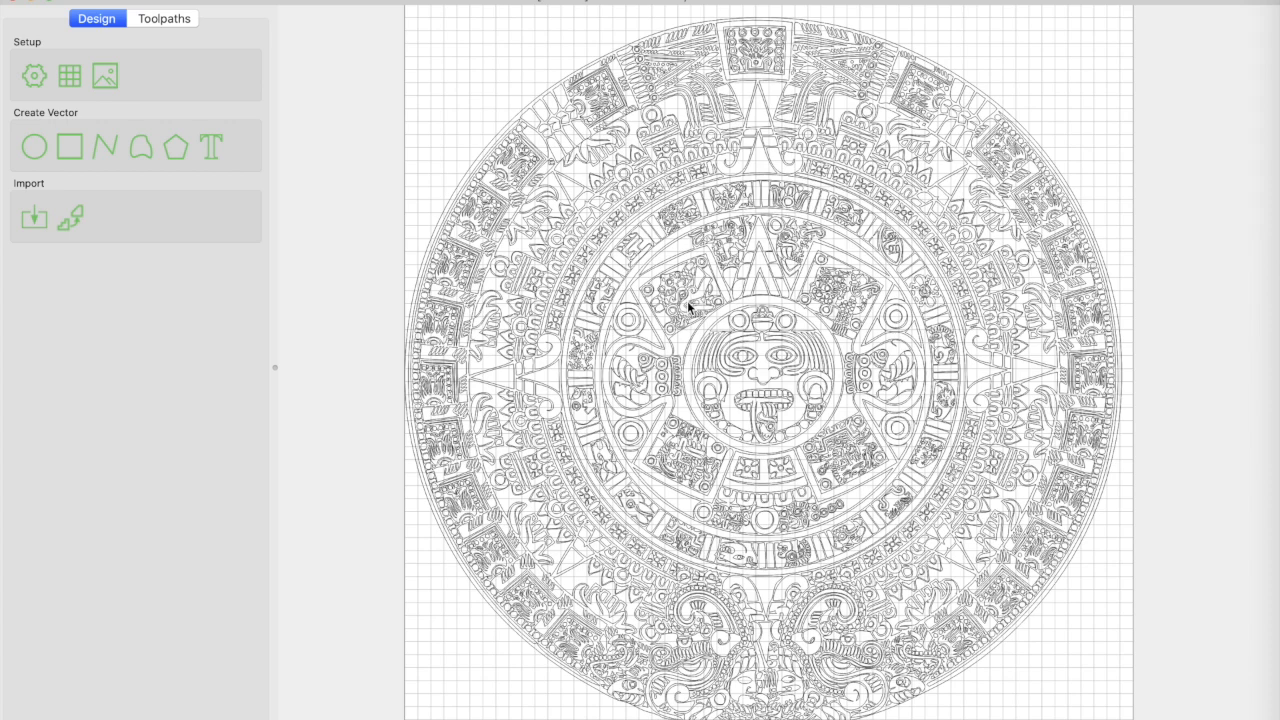
Examine the fine vector detail around the central face of the sun stone artwork and its overall fit on the stock.
scroll(687, 301, up, 5)
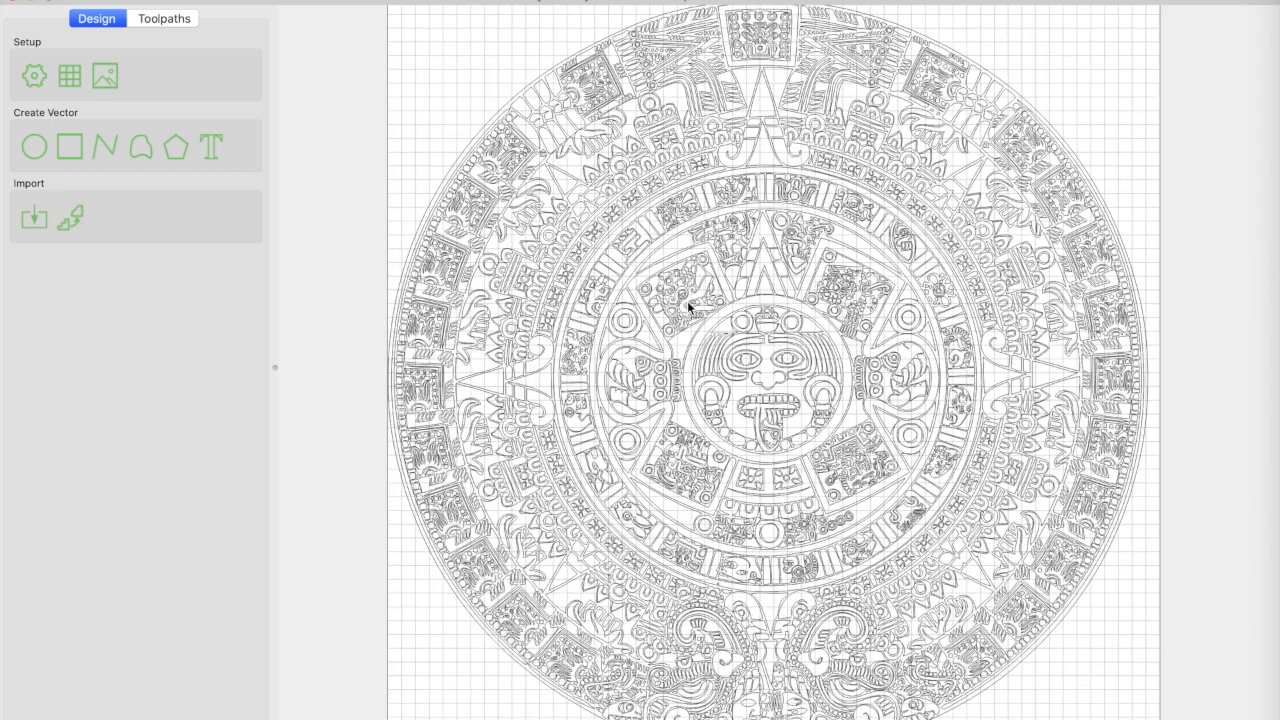
scroll(687, 301, up, 5)
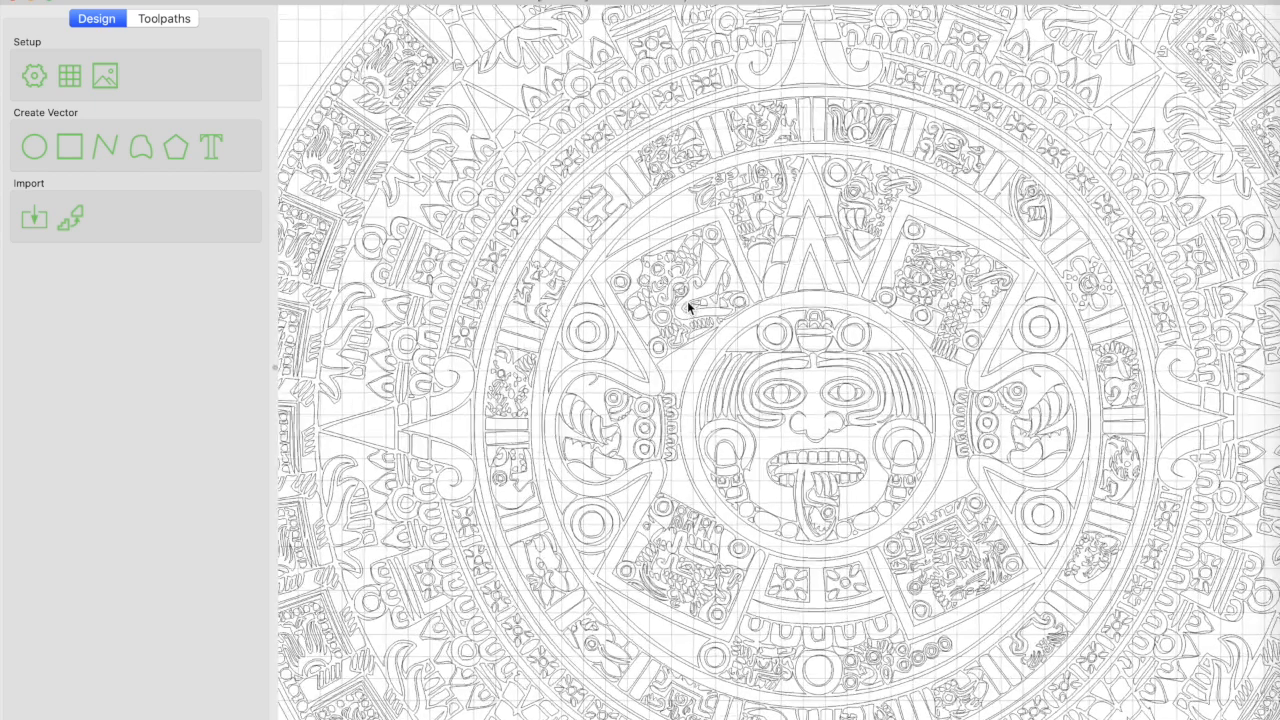
scroll(687, 301, up, 2)
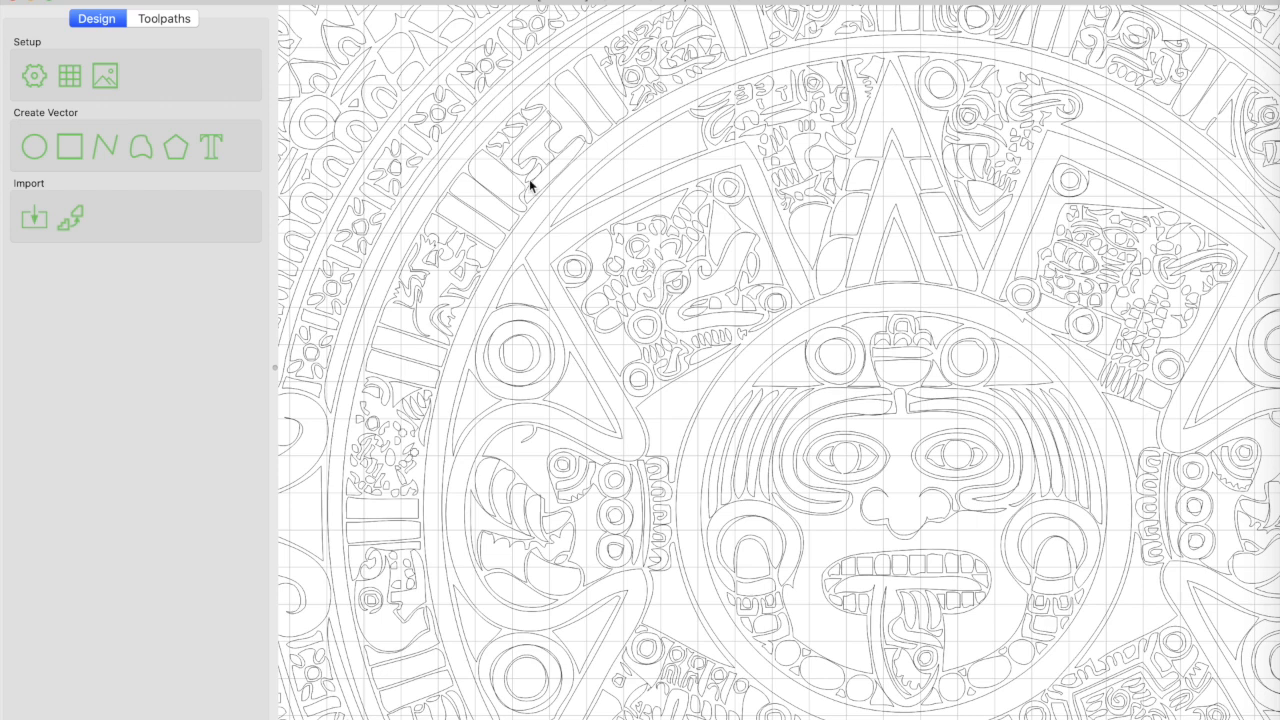
click(246, 0)
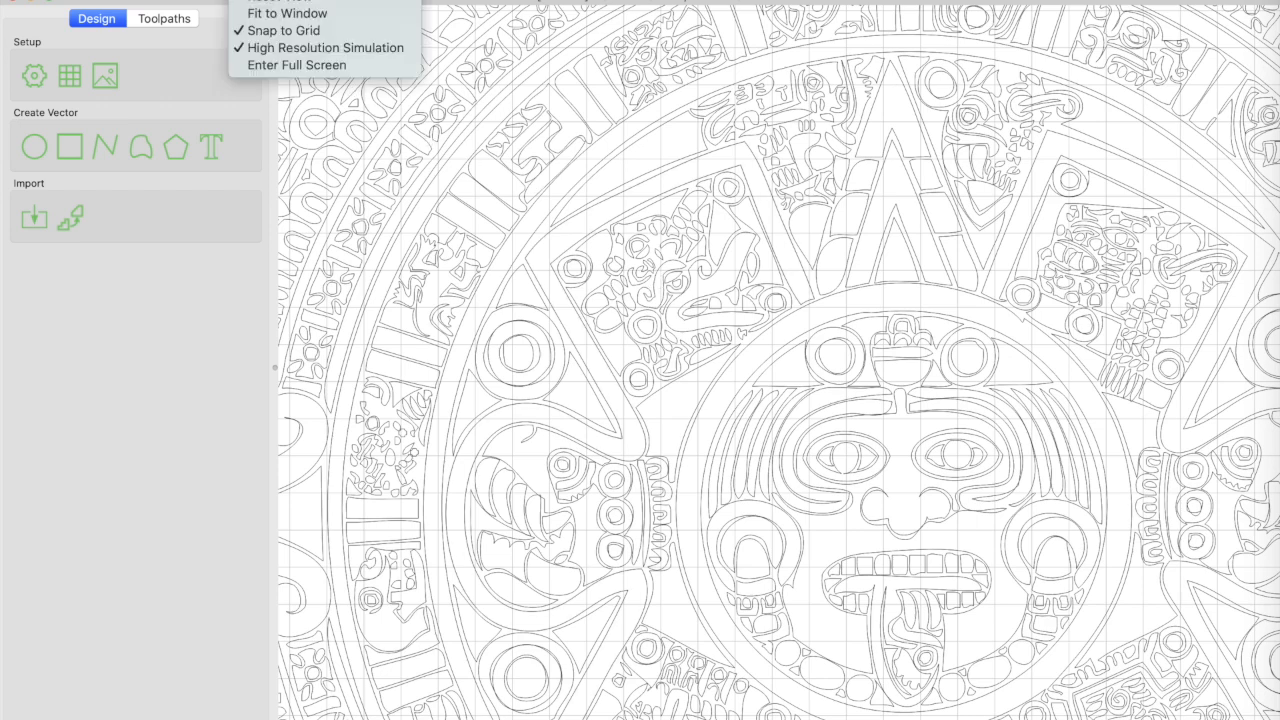
click(260, 1)
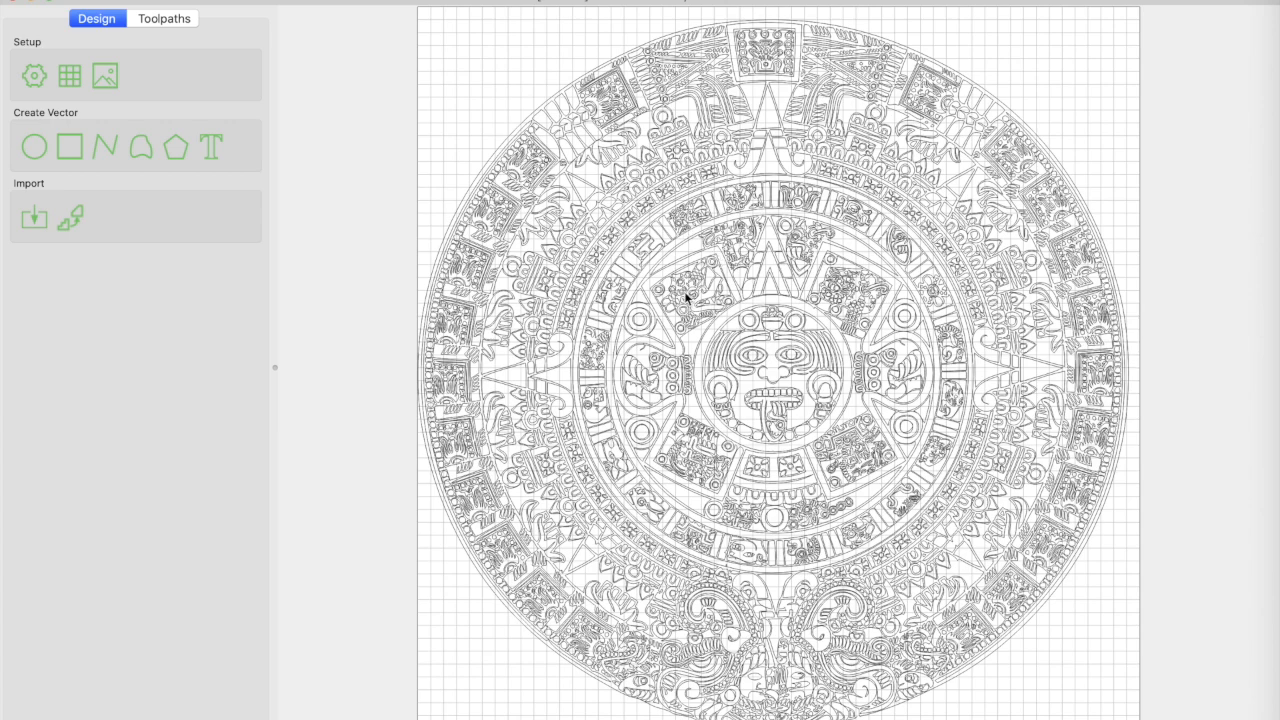
scroll(685, 292, up, 5)
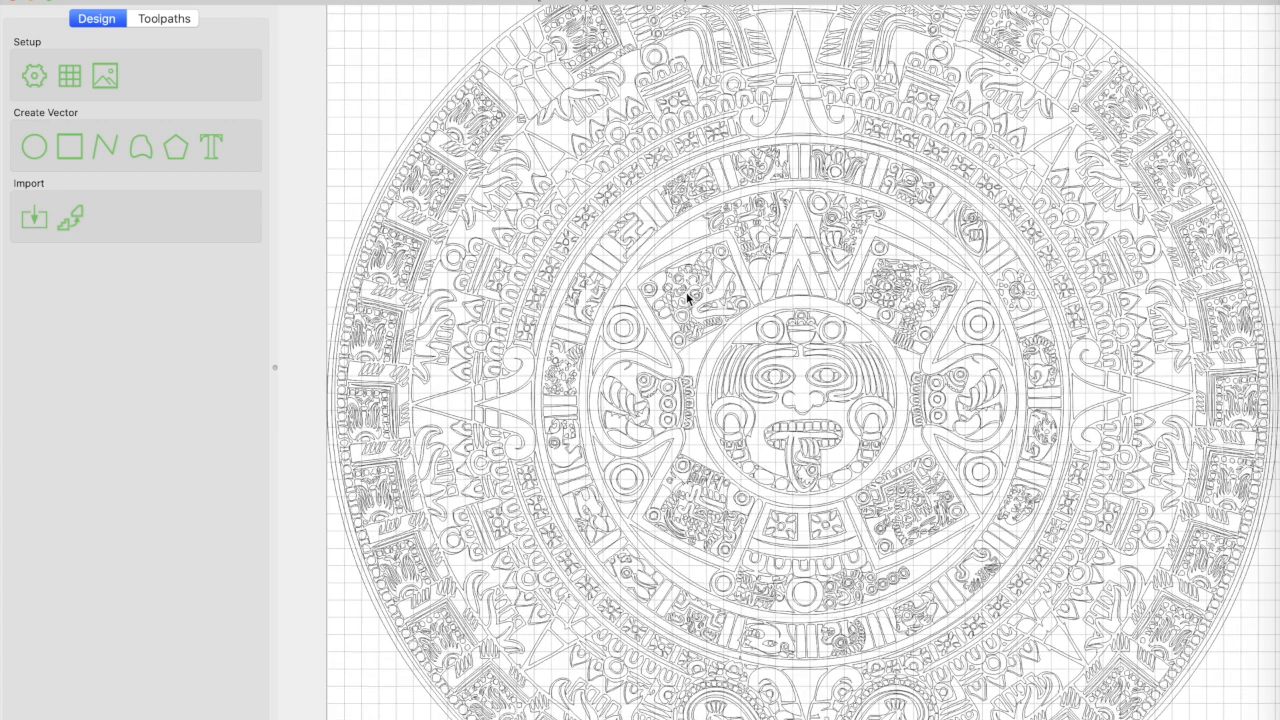
Inspect the sun stone's central face and the carved panel beside the pointed crown up close.
scroll(686, 292, up, 5)
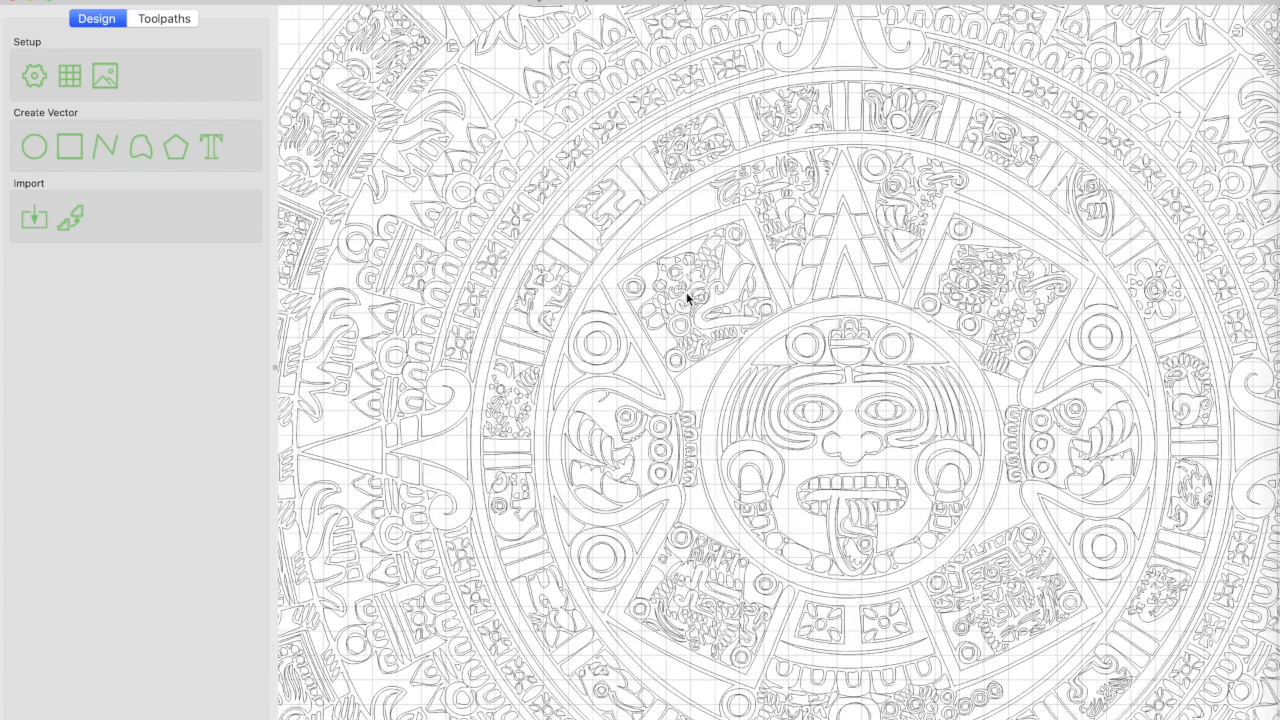
scroll(686, 292, up, 2)
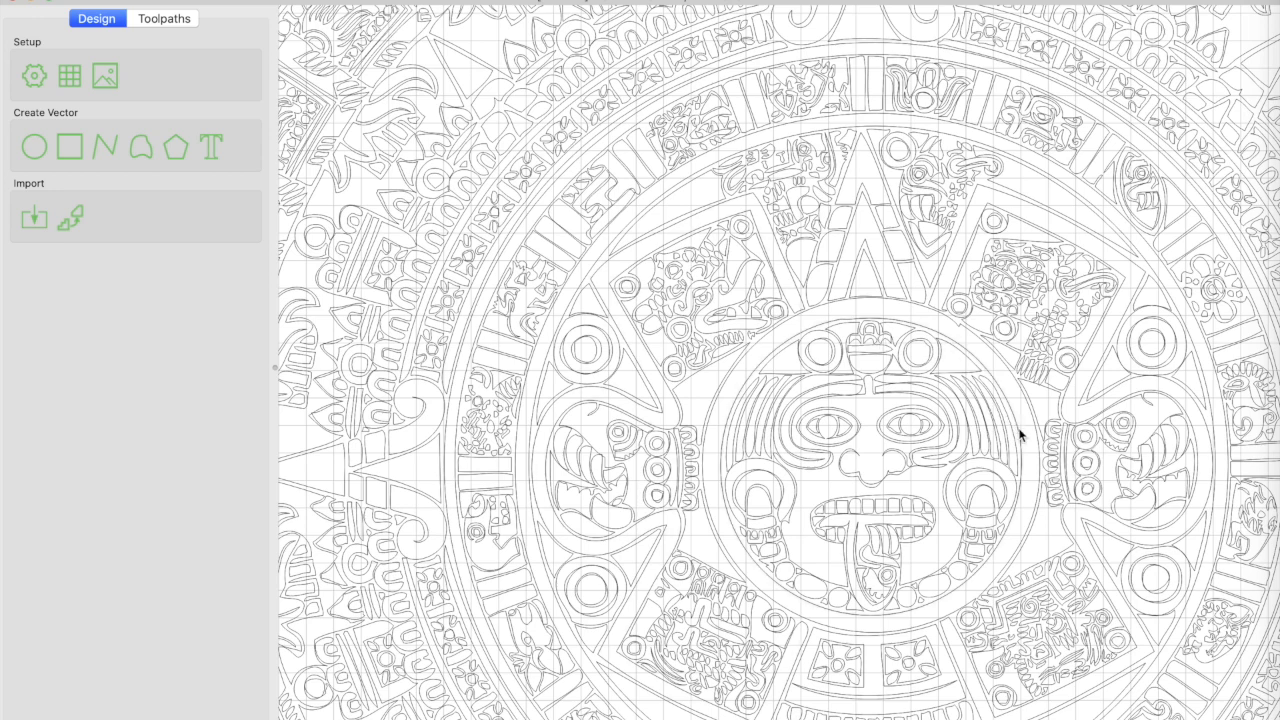
mouse_move(1037, 449)
middle_down()
mouse_move(968, 420)
mouse_move(829, 319)
mouse_move(529, 229)
mouse_move(631, 323)
mouse_move(691, 403)
mouse_move(749, 437)
mouse_move(753, 490)
mouse_move(786, 503)
mouse_move(863, 451)
mouse_move(943, 451)
mouse_move(1001, 475)
middle_up()
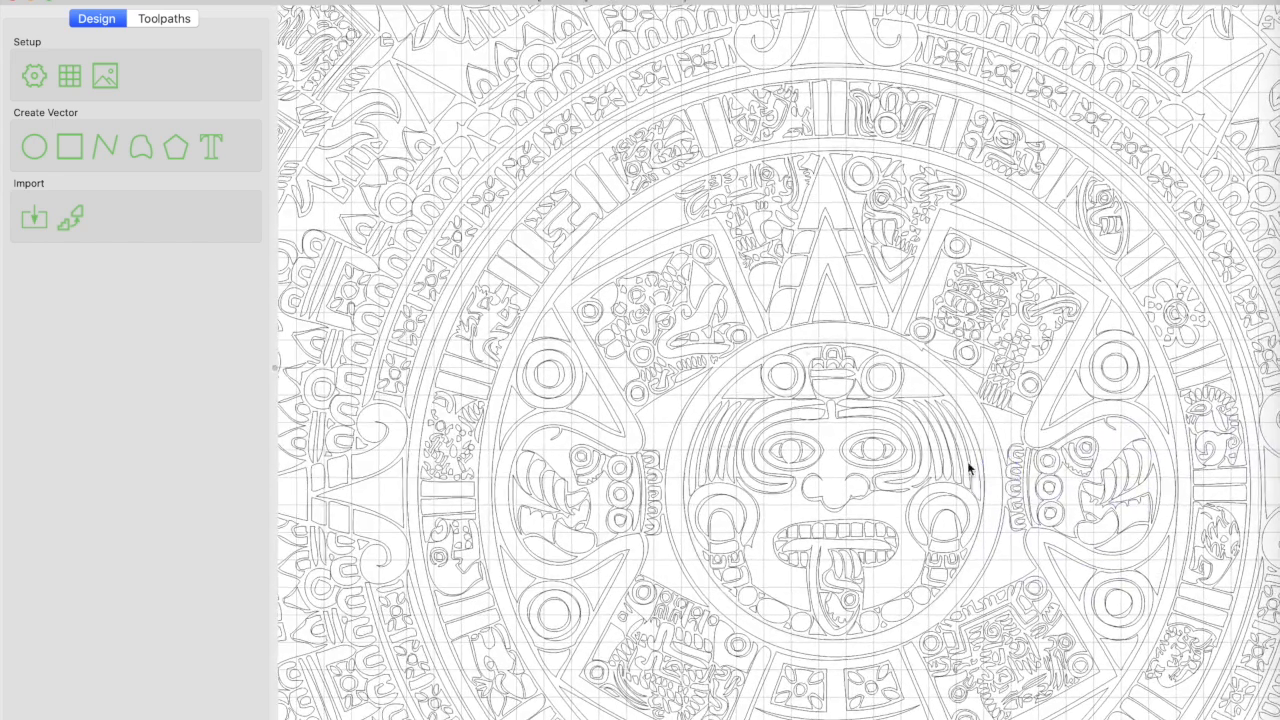
scroll(723, 312, up, 3)
scroll(723, 312, up, 5)
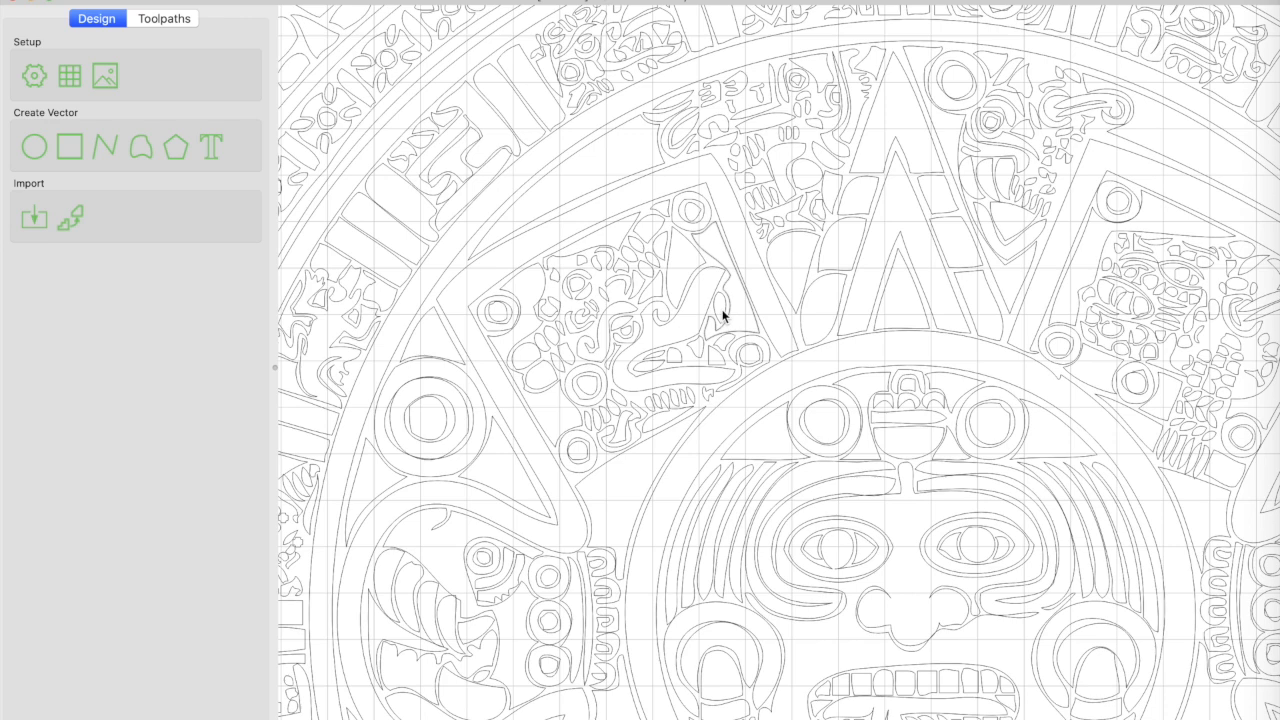
Select all sun stone vectors, clear the selection, and open only the roughly triangular outline in the carved panel beside the crown for node editing.
key(super+a)
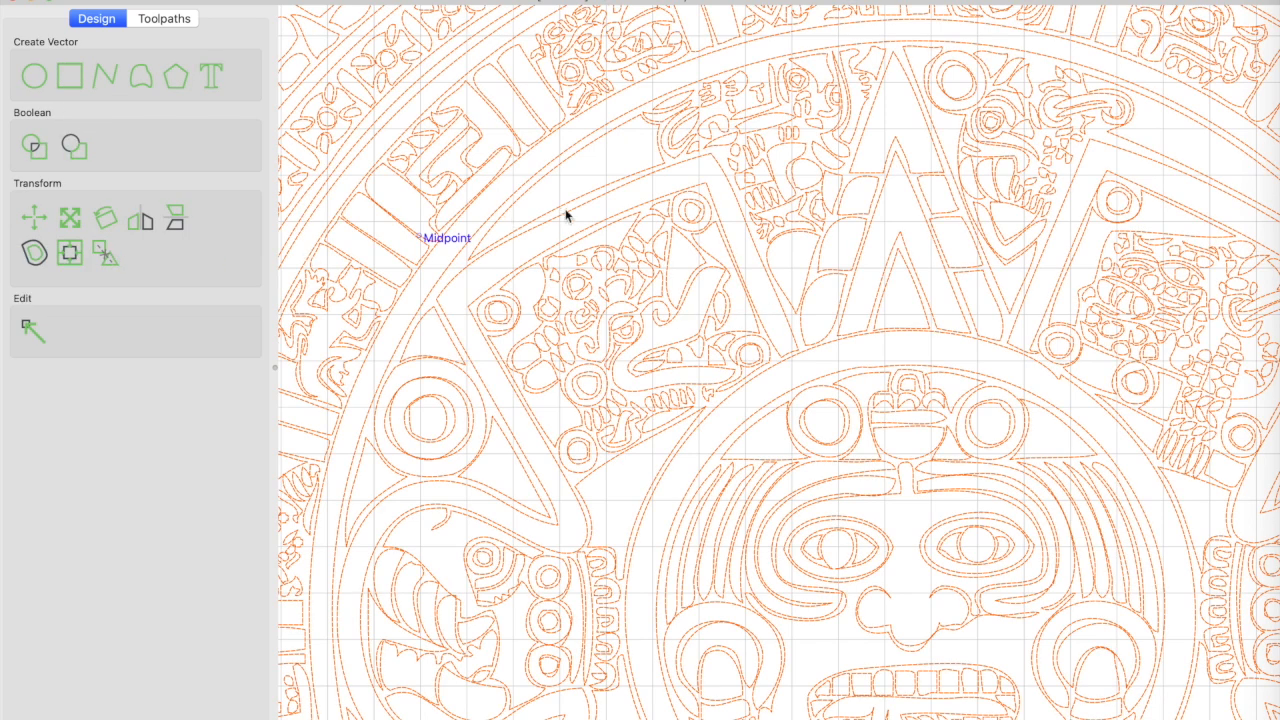
click(597, 170)
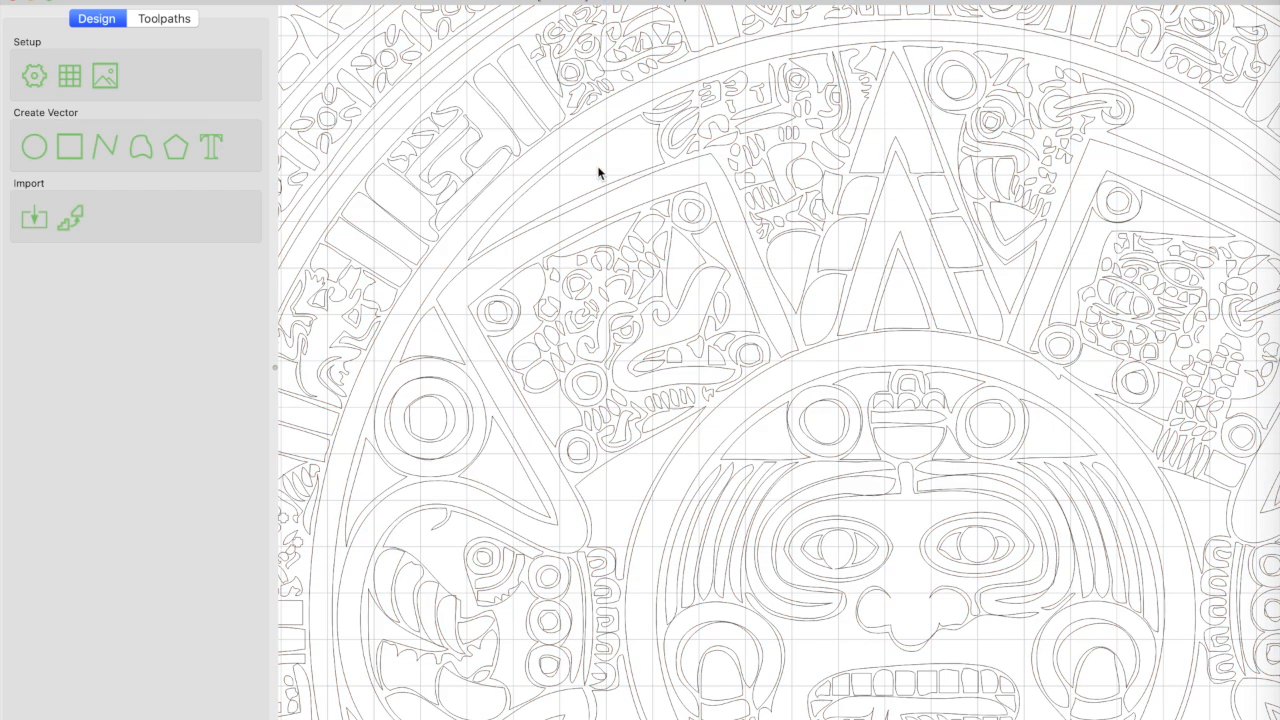
click(720, 315)
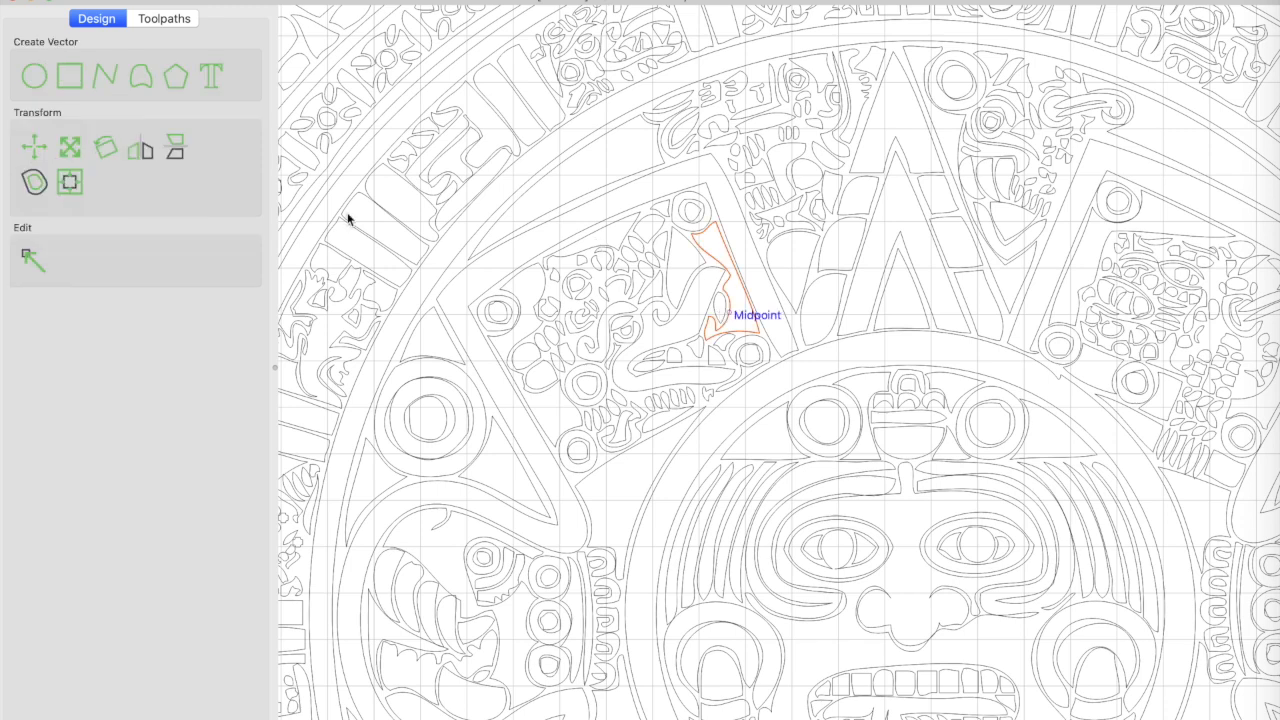
click(33, 259)
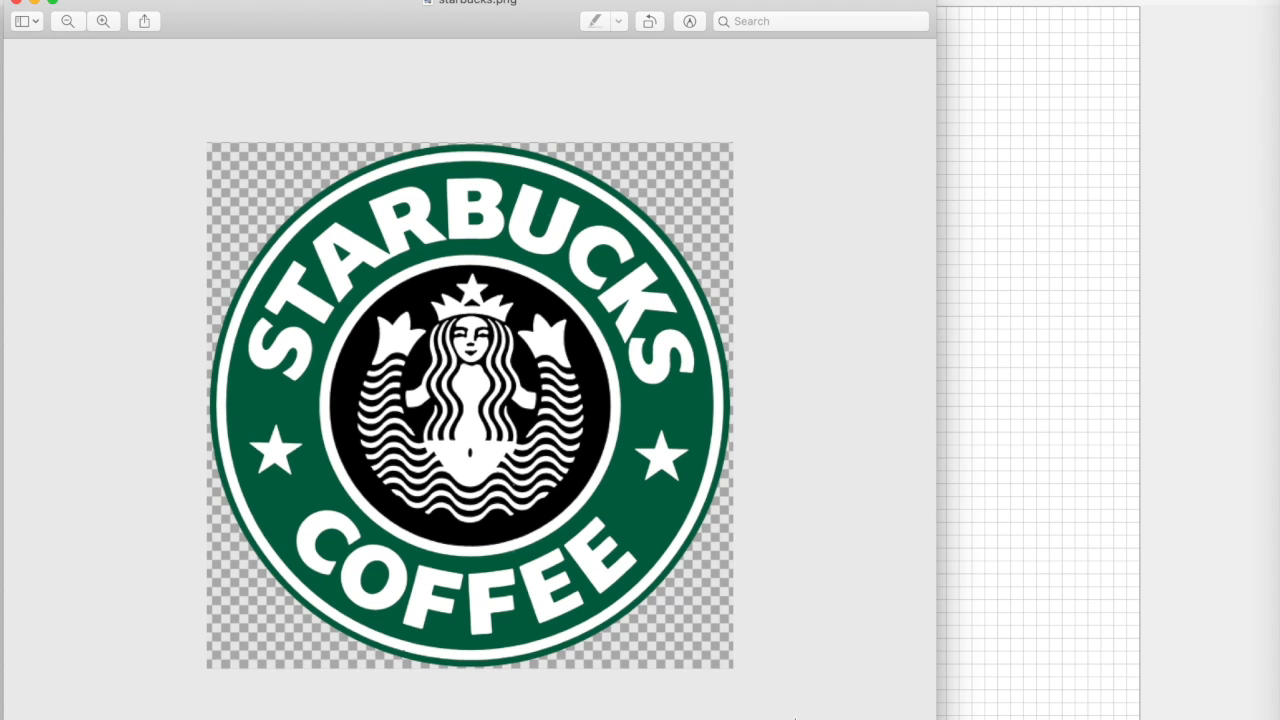
Examine the pixel edges of the mermaid's hair in starbucks.png at high magnification and close the image.
click(103, 21)
click(103, 21)
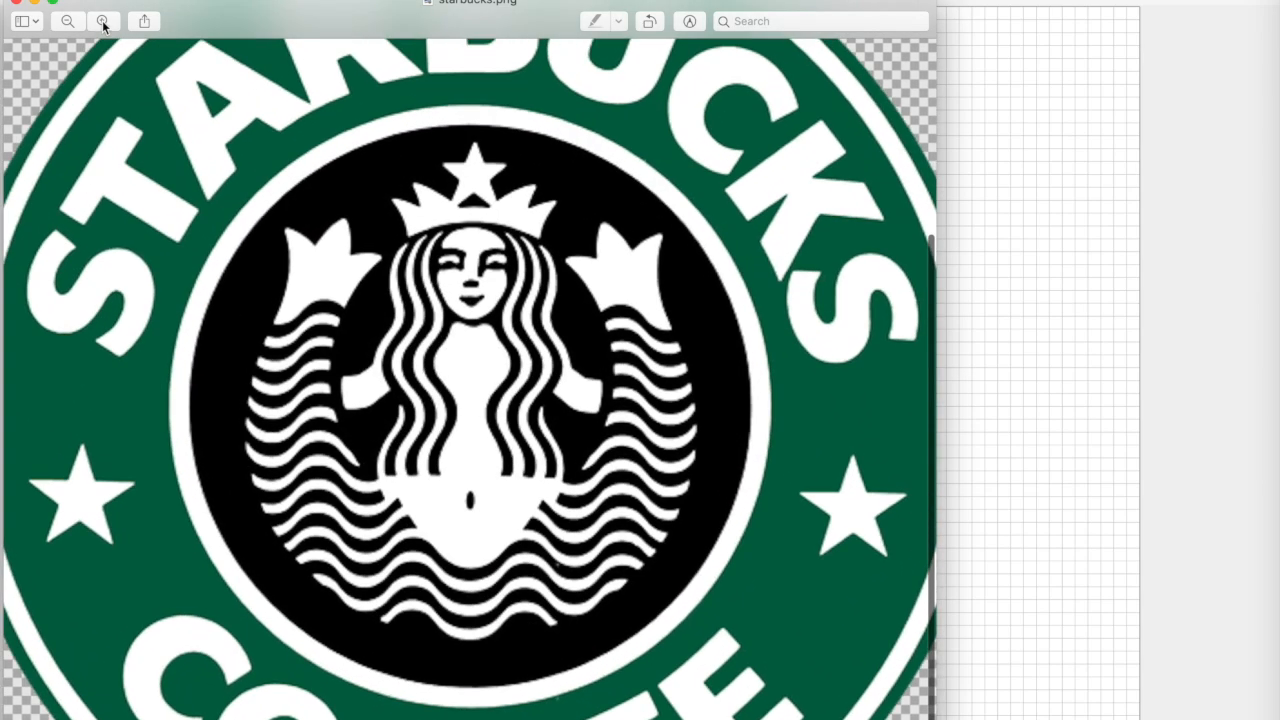
click(103, 21)
click(103, 21)
click(103, 21)
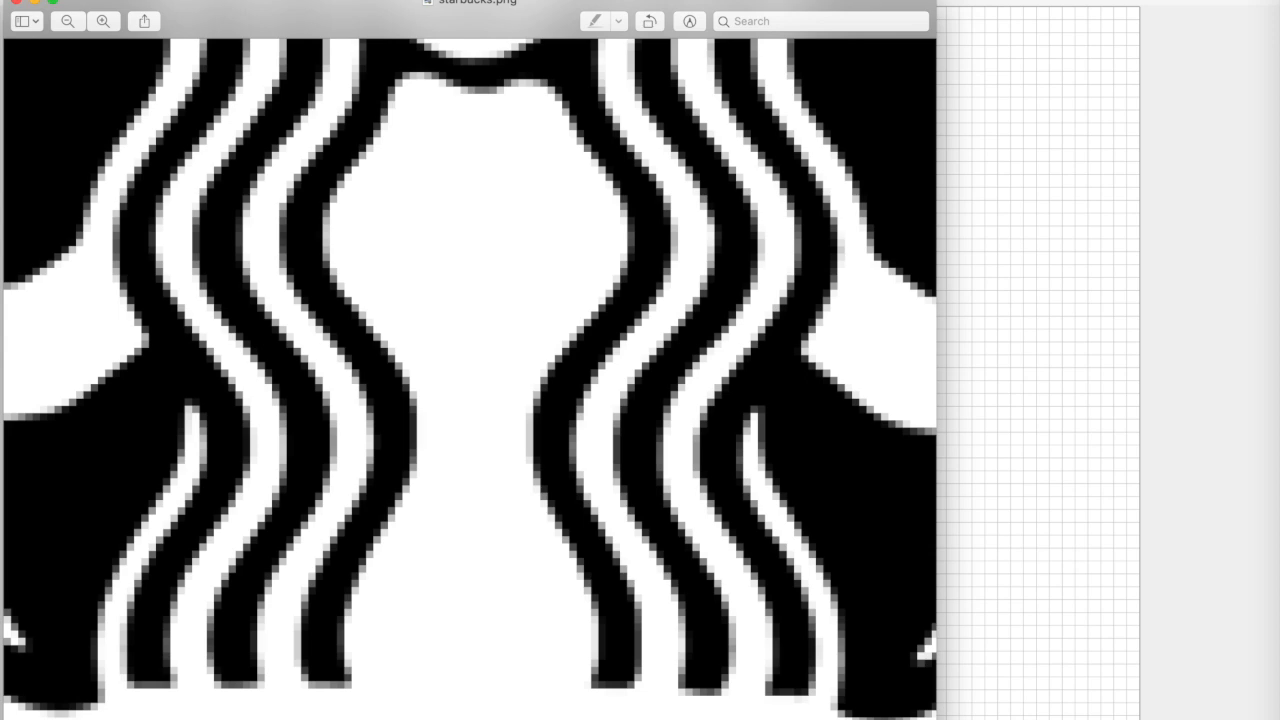
click(17, 4)
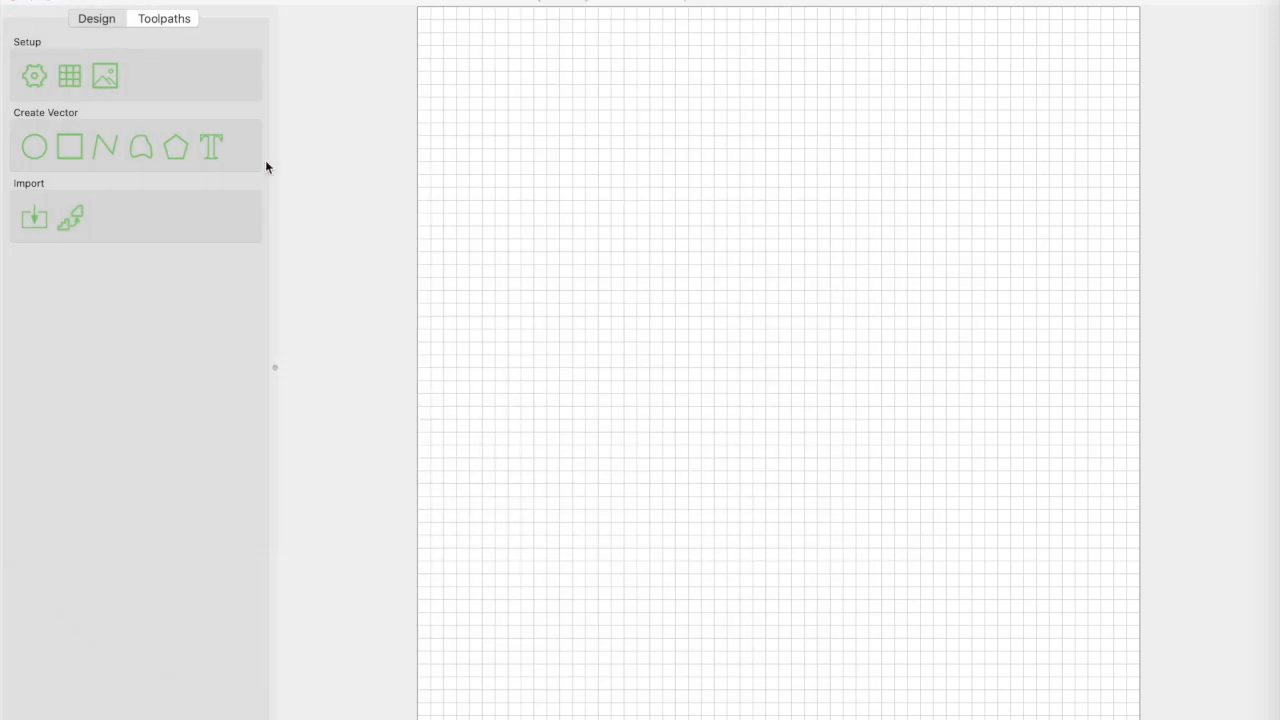
Trace starbucks.png into vectors with curve conversion and a 110.0 threshold angle, and move the traced logo fully onto the stock.
click(69, 226)
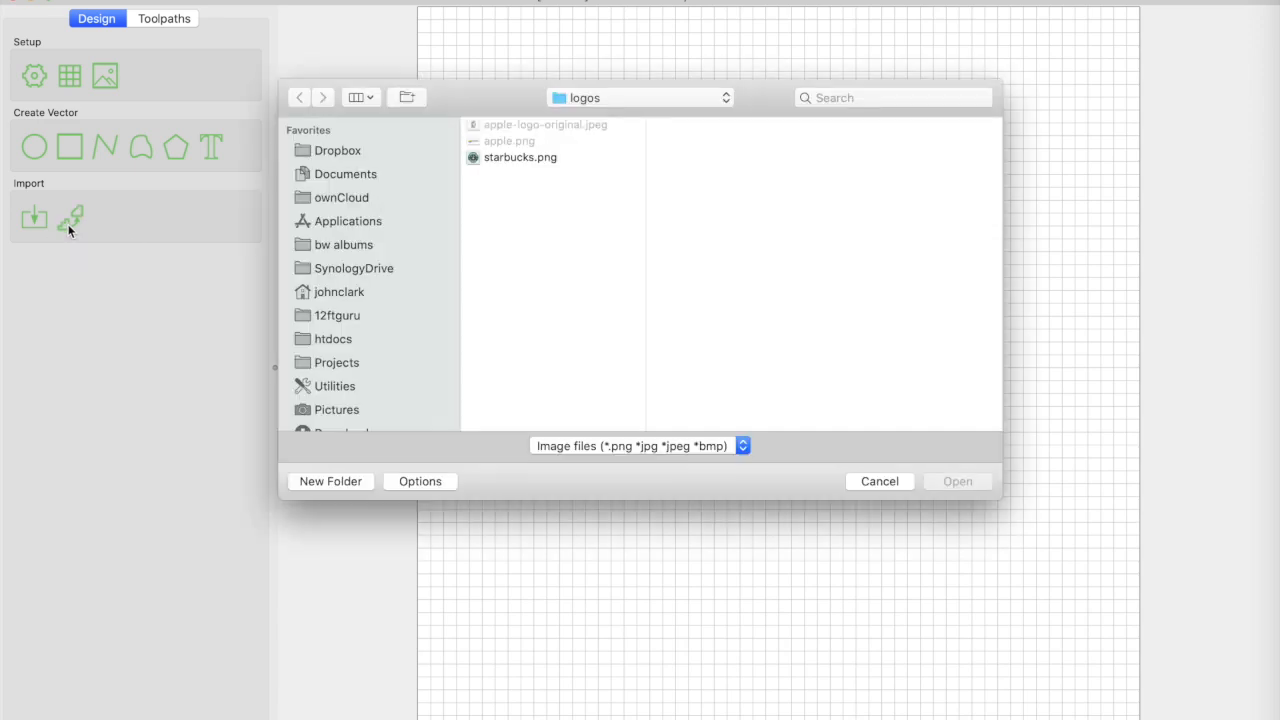
click(543, 160)
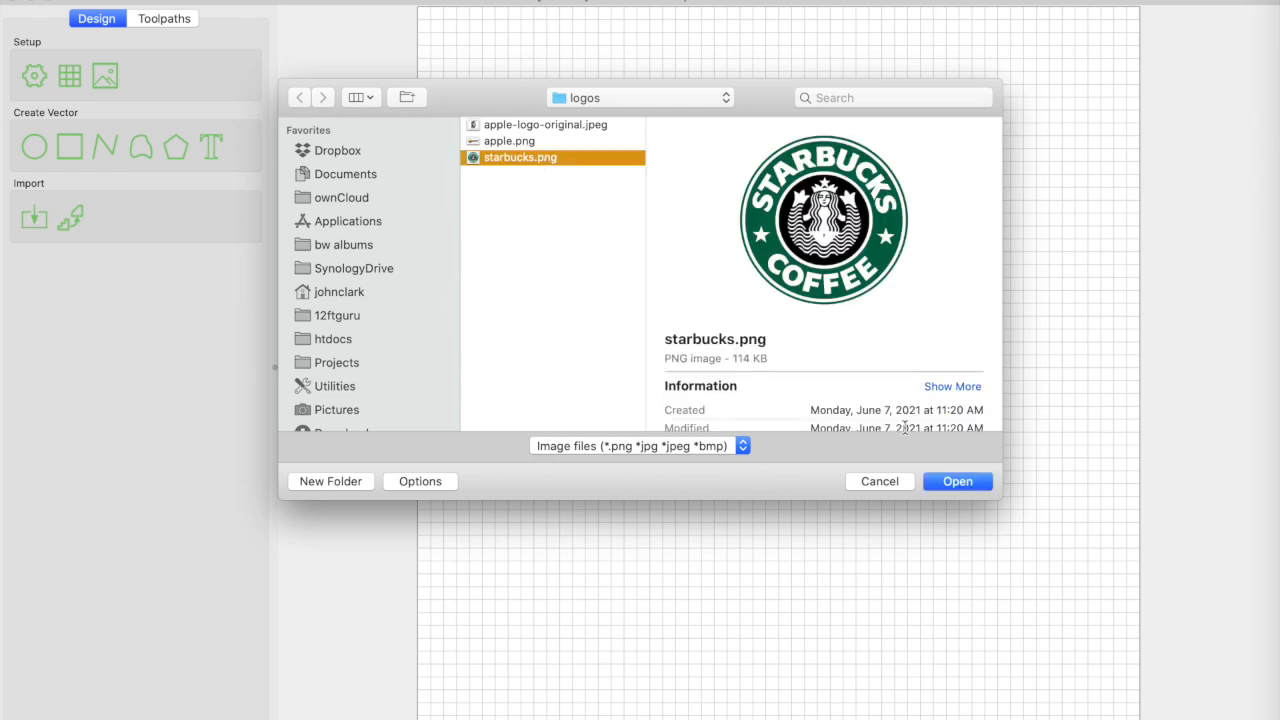
click(957, 482)
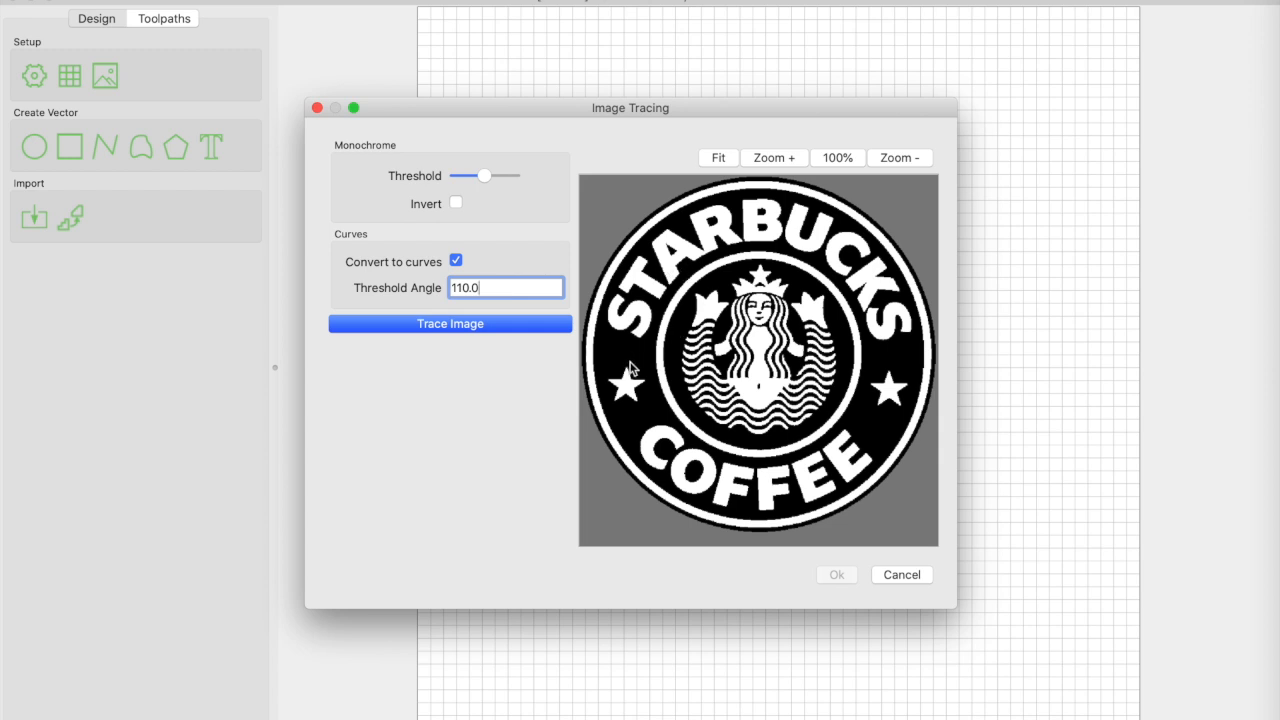
click(458, 326)
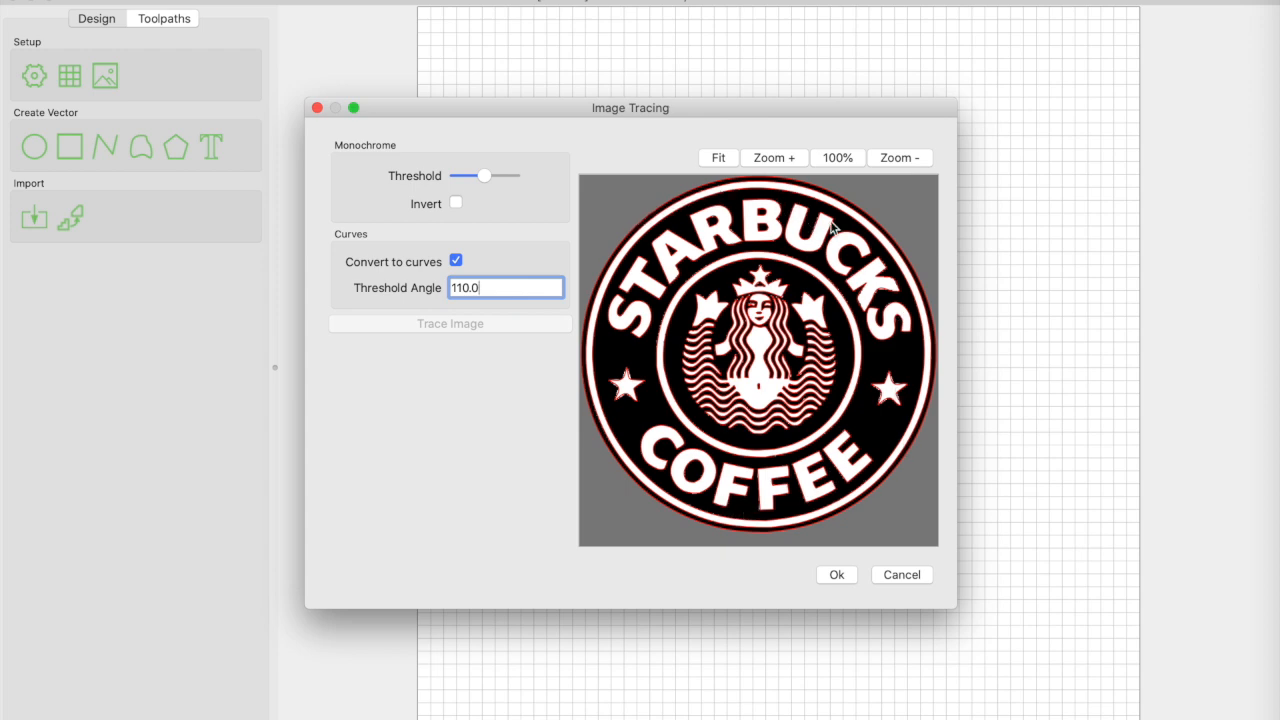
click(836, 577)
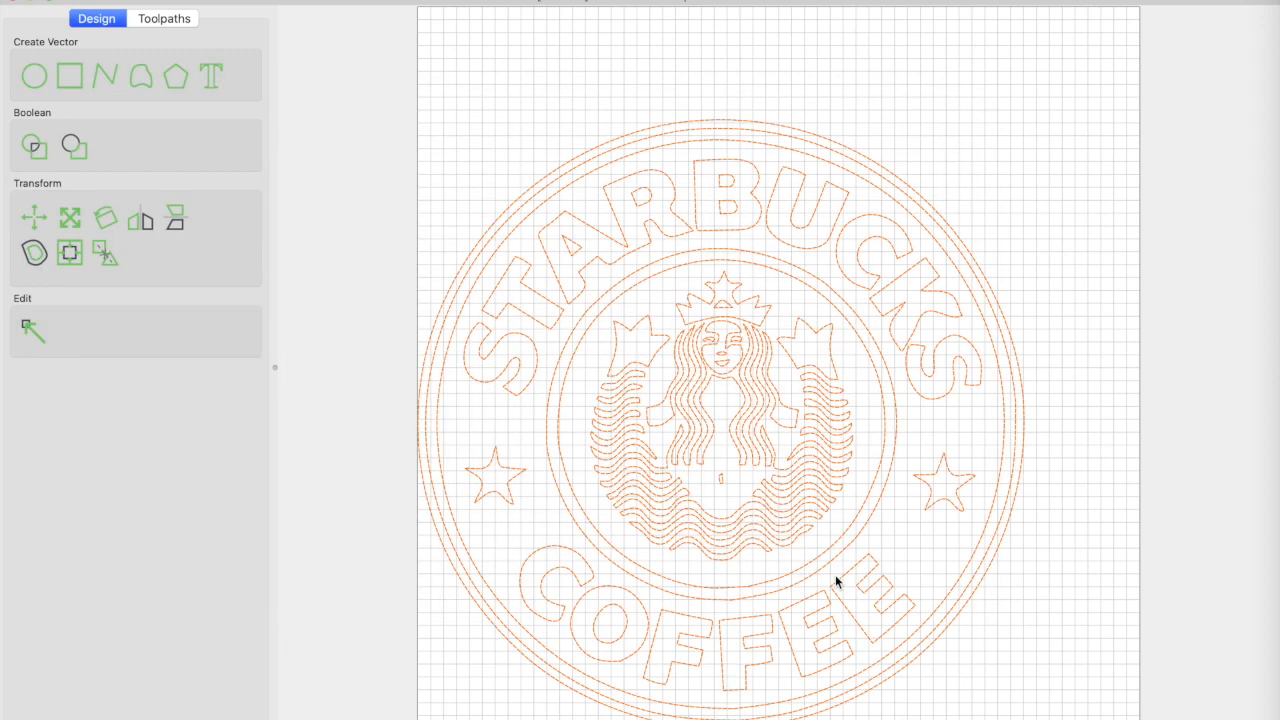
drag(828, 566, 902, 487)
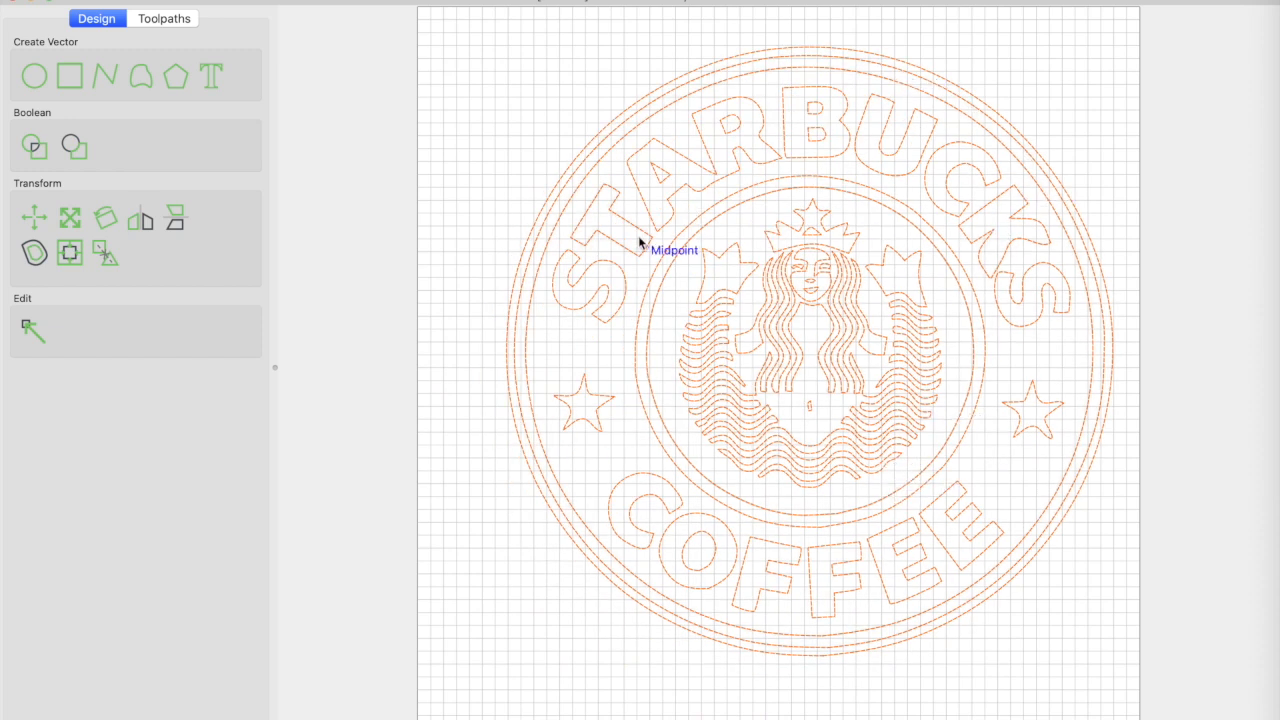
Select the star beside the letter S at the start of STARBUCKS, inspect its nodes, and clear the selection.
click(459, 298)
click(574, 384)
click(458, 388)
click(599, 393)
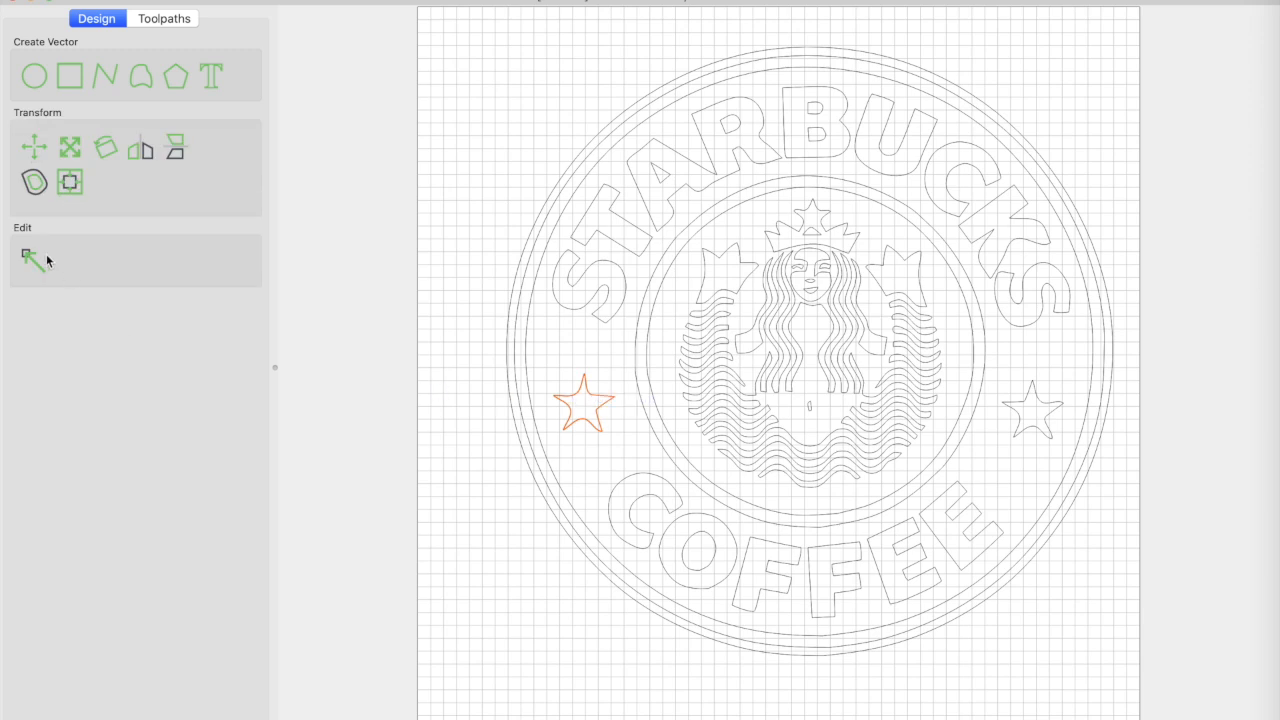
click(30, 258)
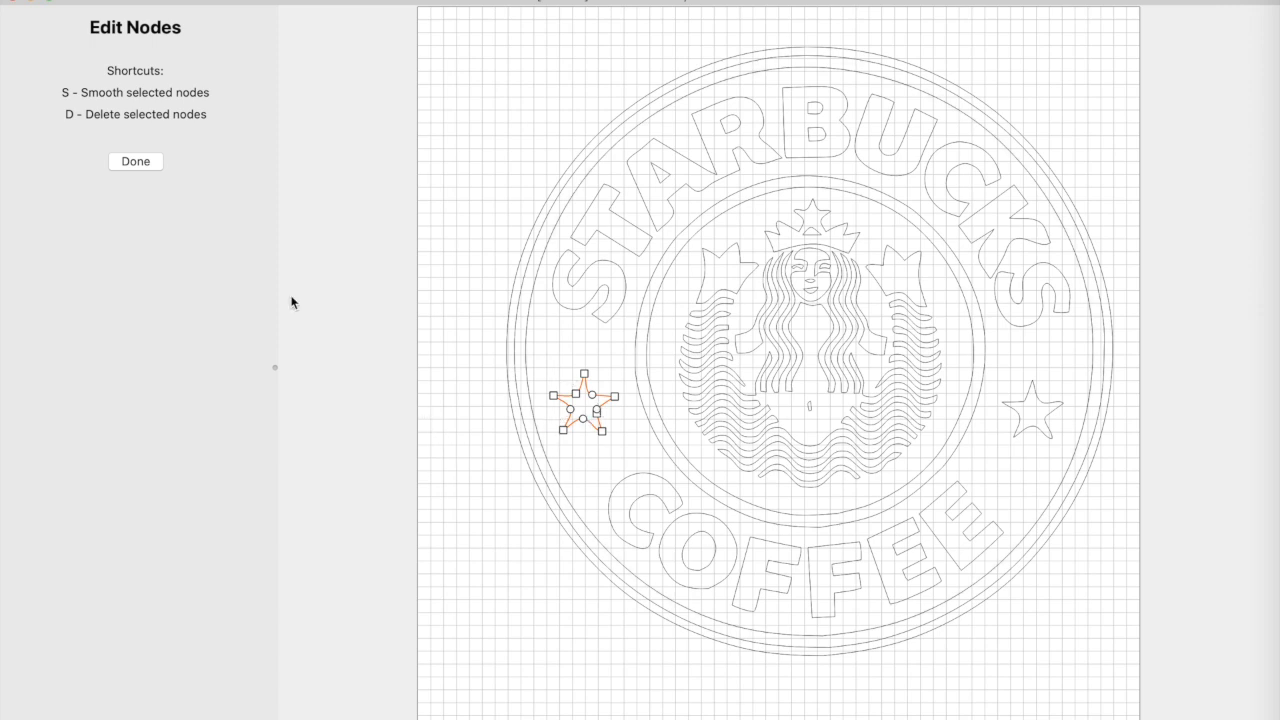
click(139, 163)
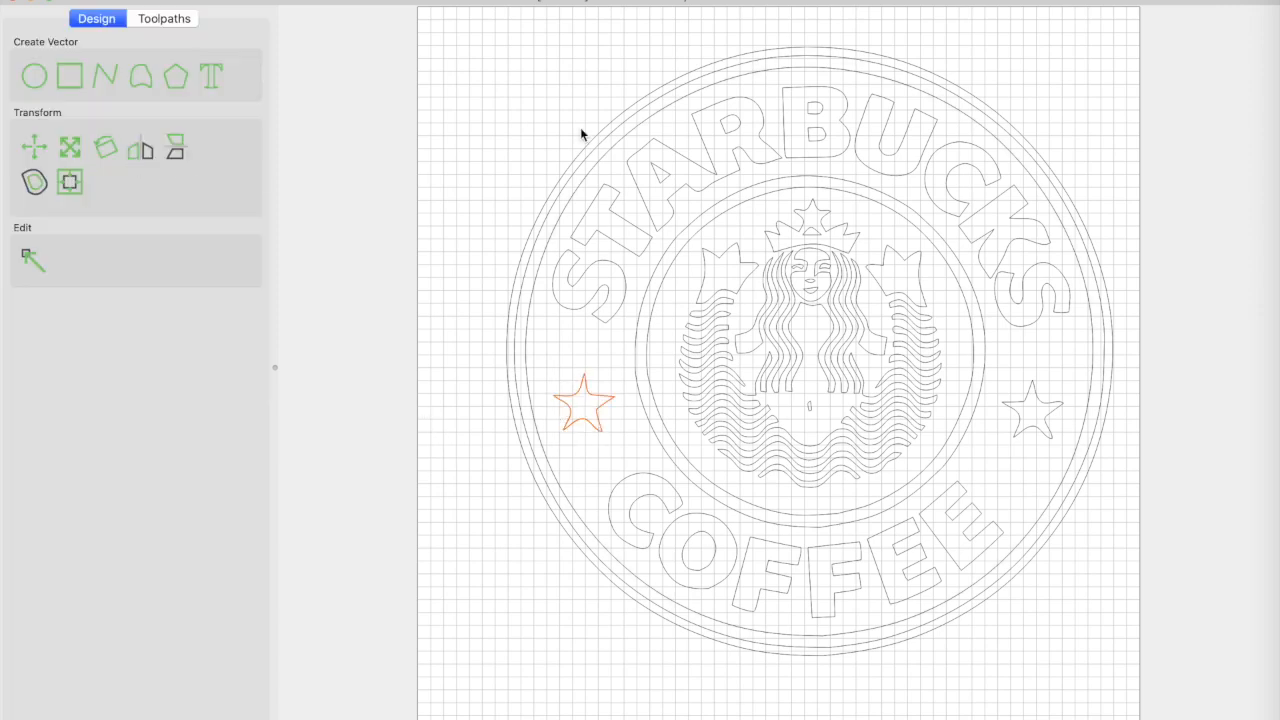
click(531, 58)
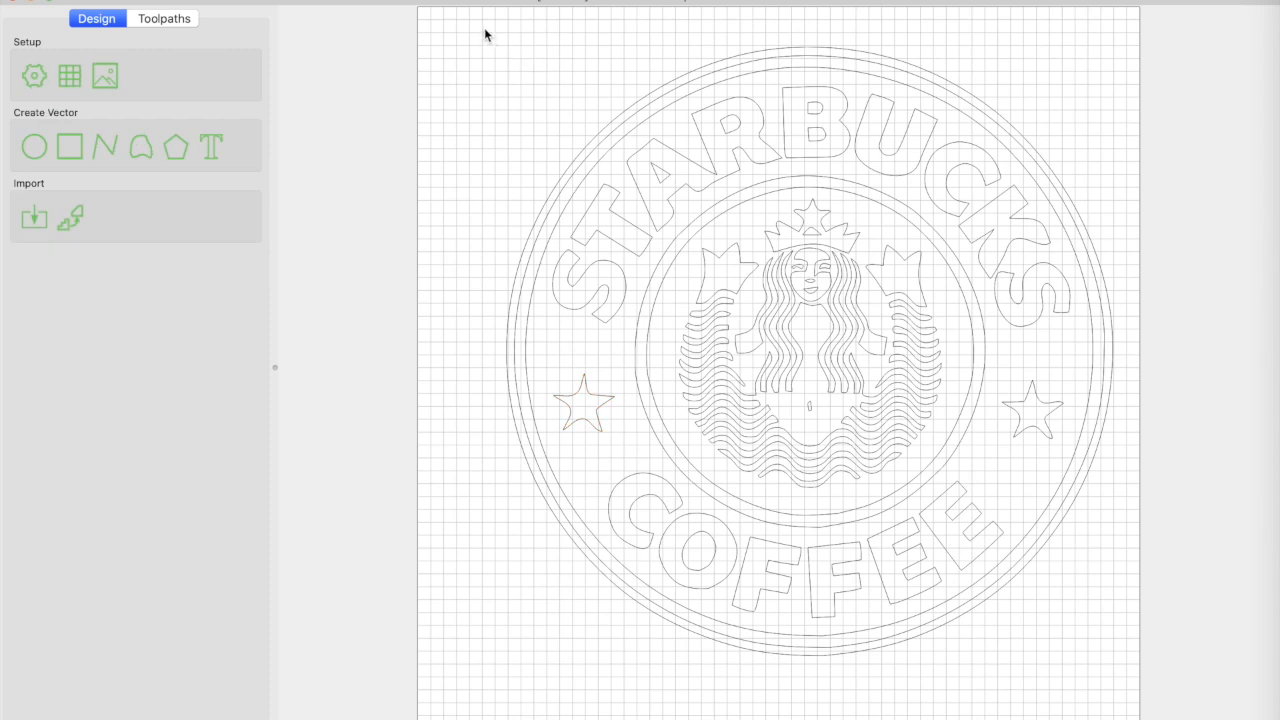
Delete all the traced Starbucks logo vectors and open apple.png for image tracing.
drag(466, 28, 1161, 710)
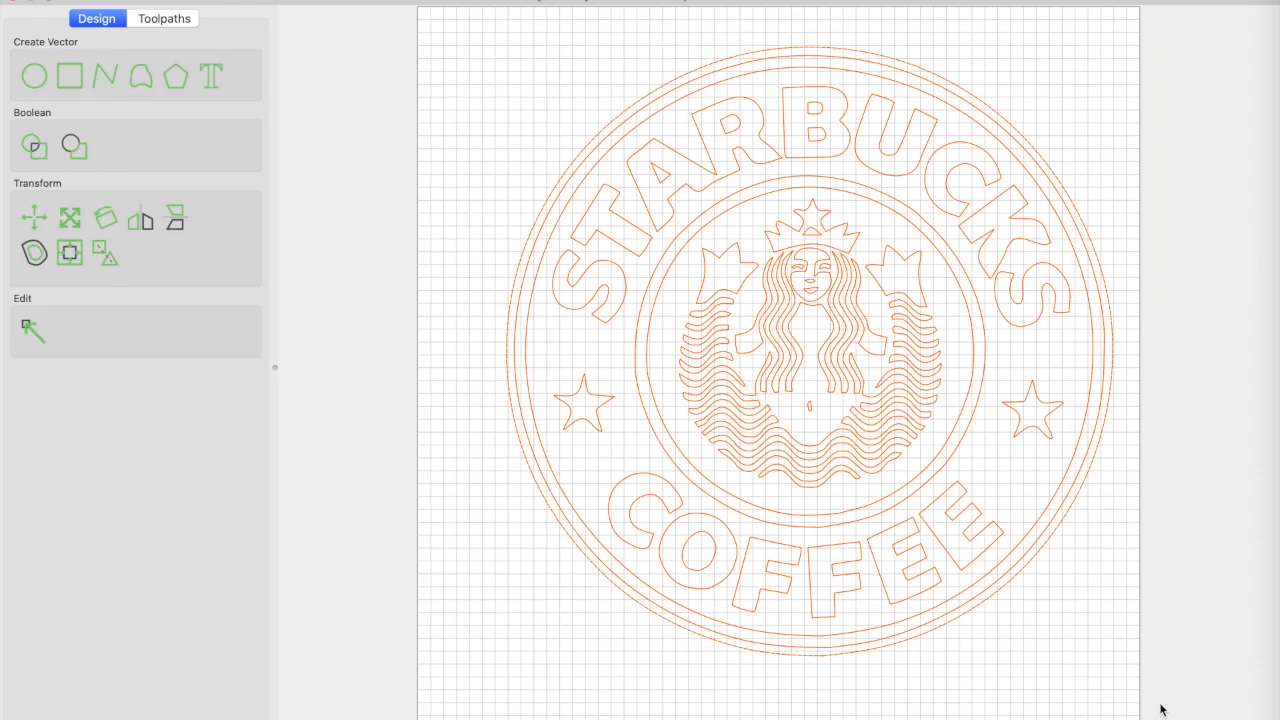
key(Delete)
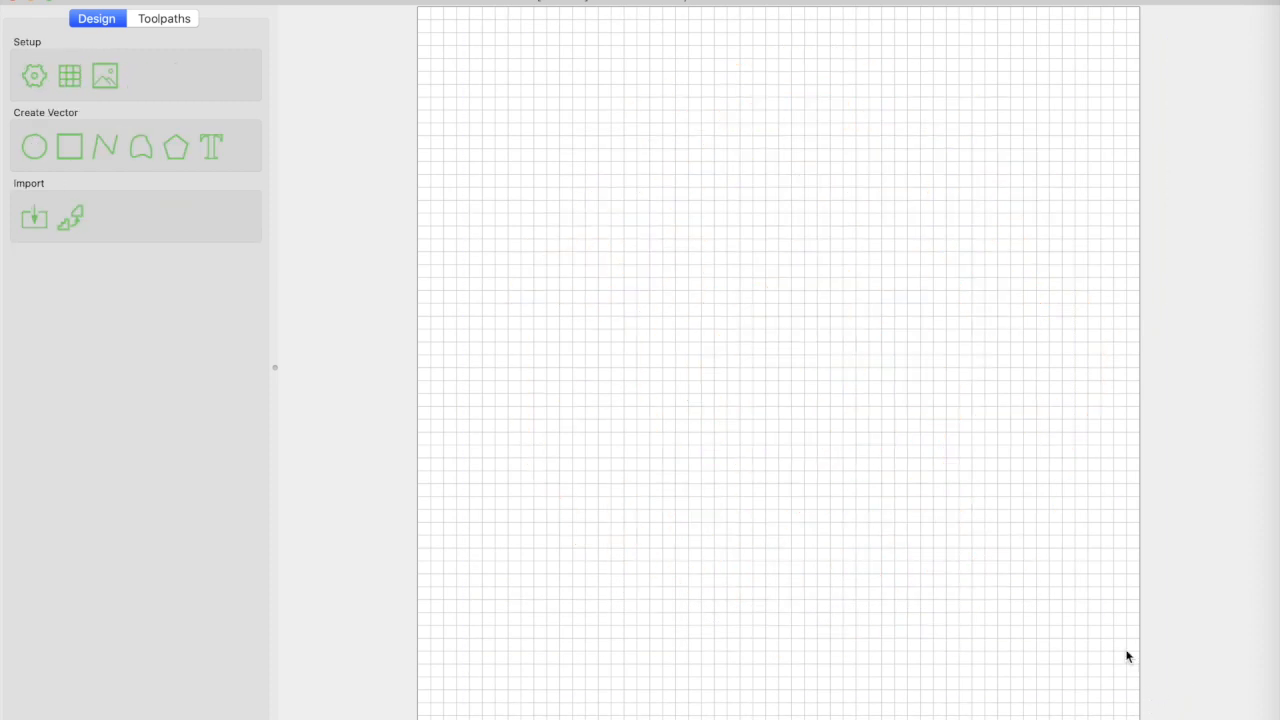
click(67, 224)
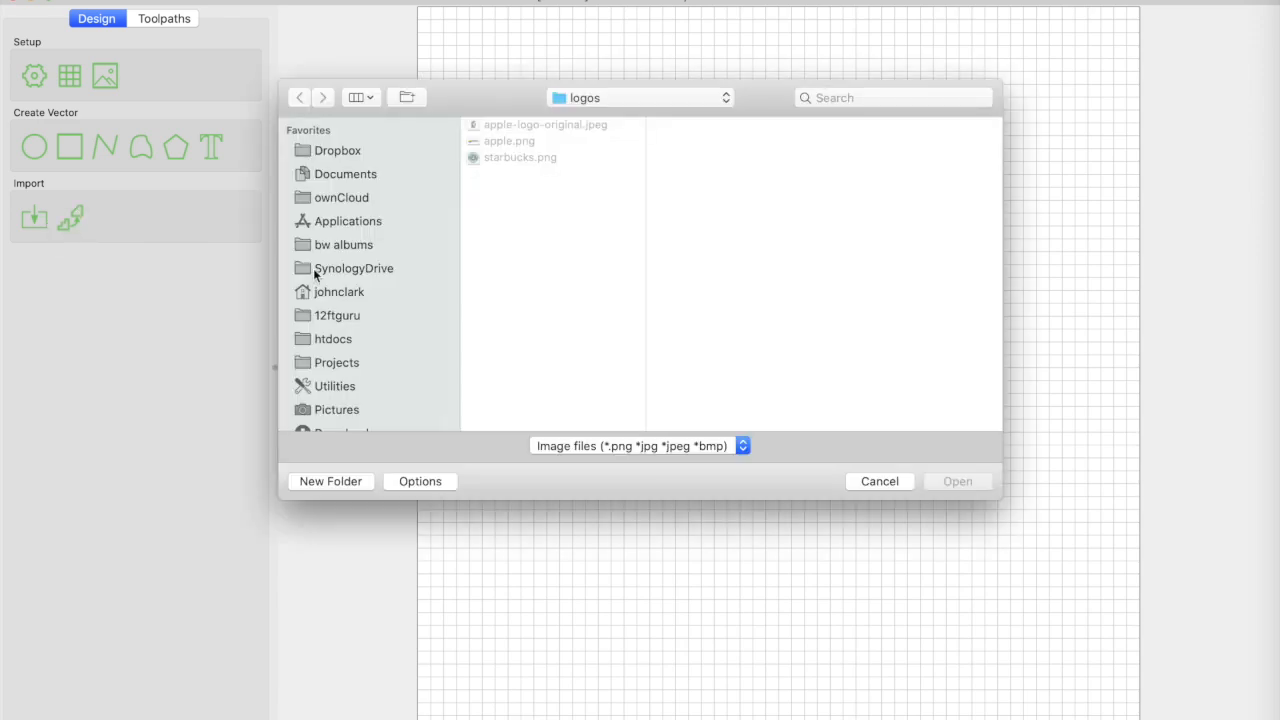
click(525, 143)
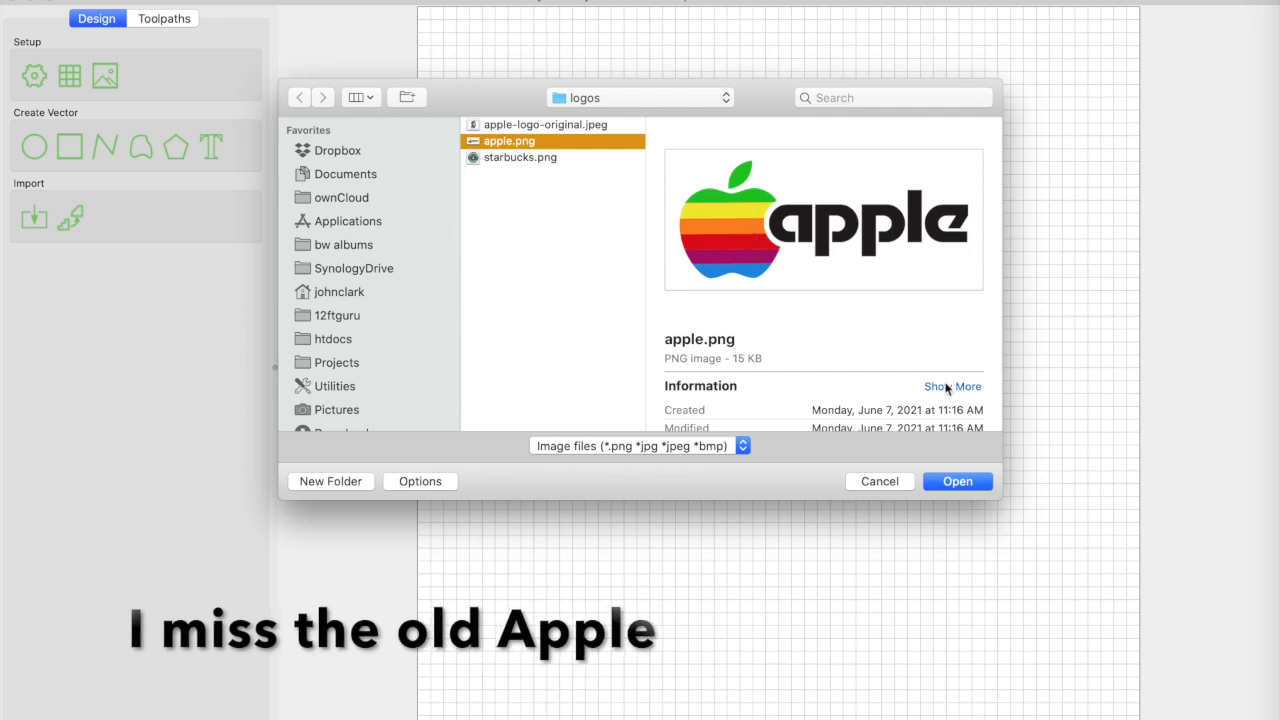
click(968, 484)
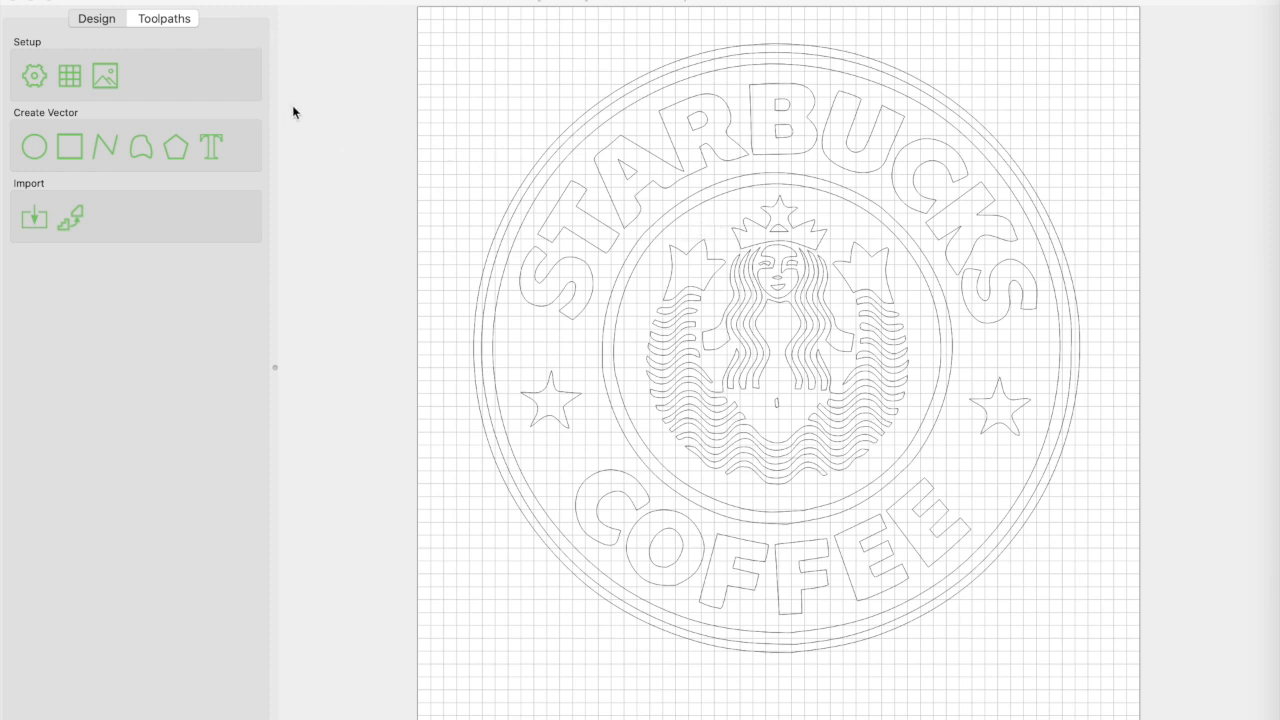
click(240, 0)
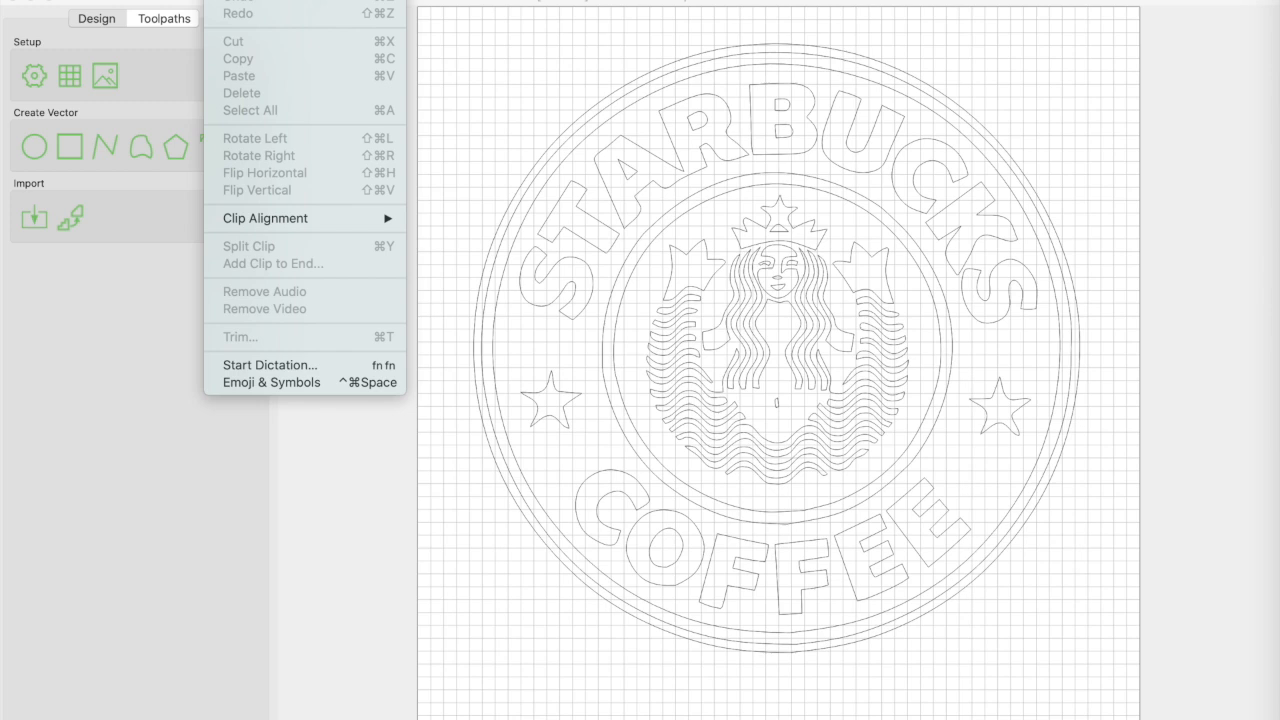
click(240, 0)
click(331, 31)
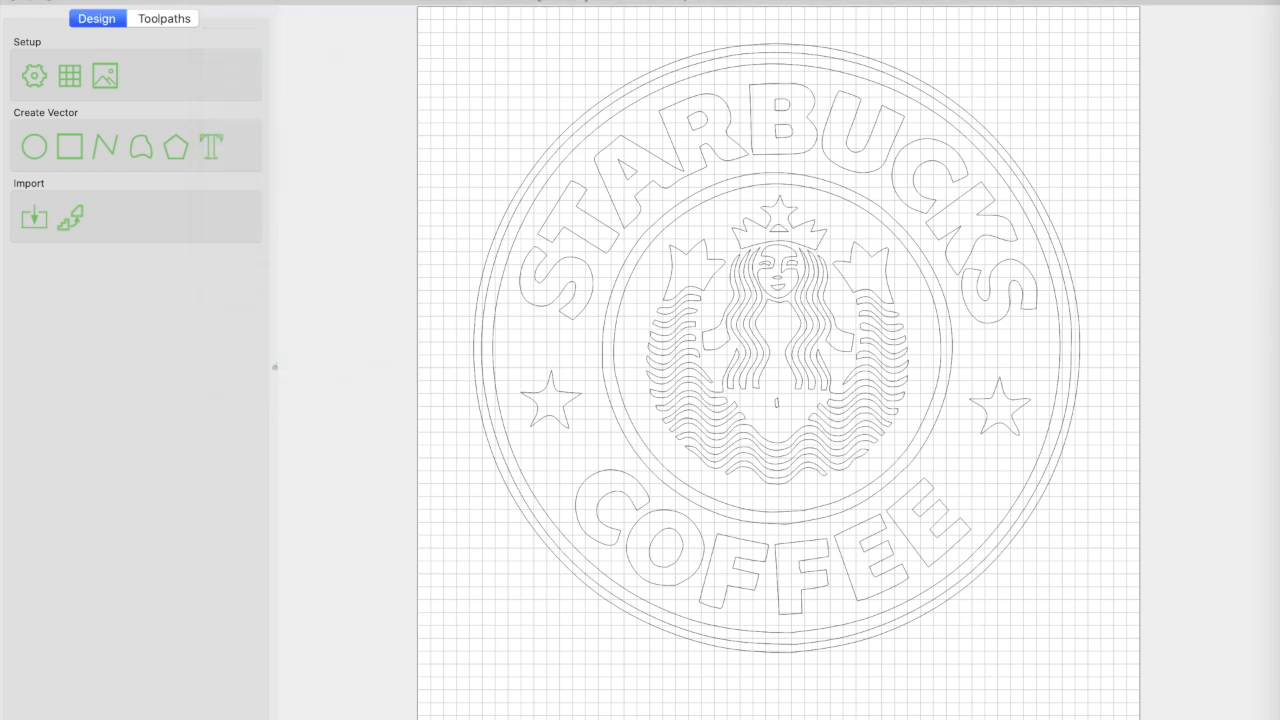
Show the layers and add a new layer named Mermaid.
click(215, 0)
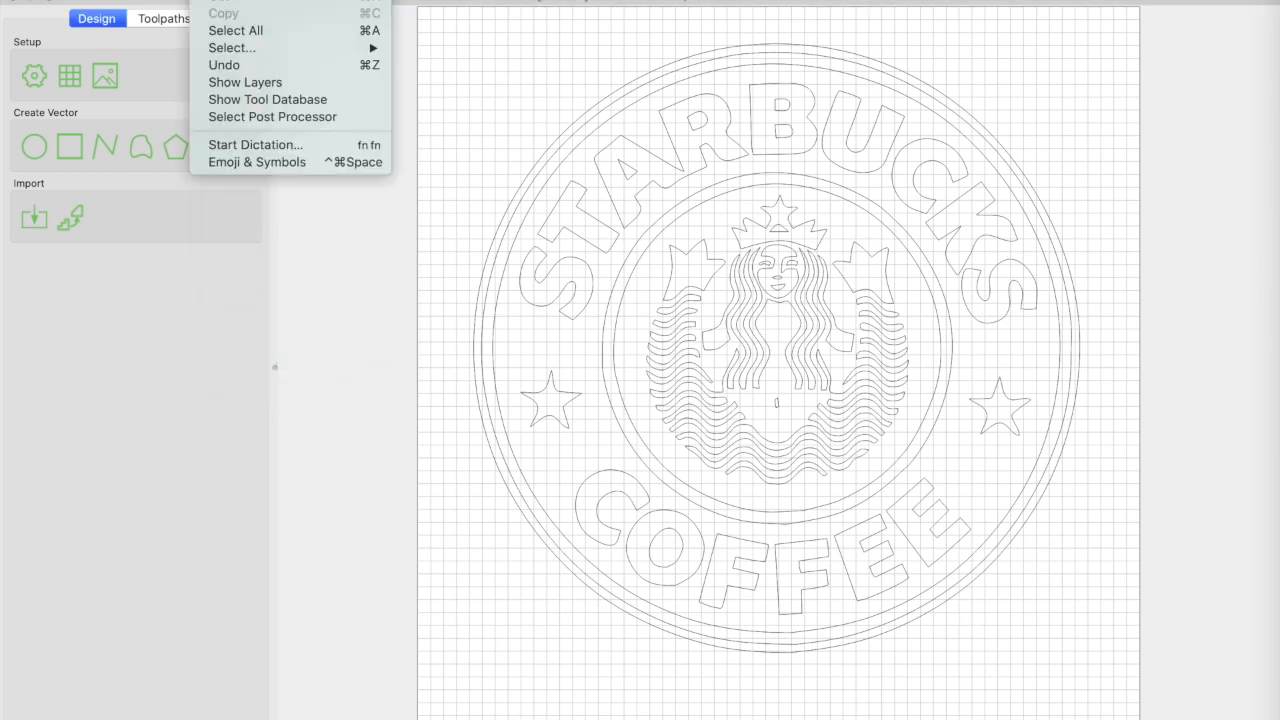
click(248, 89)
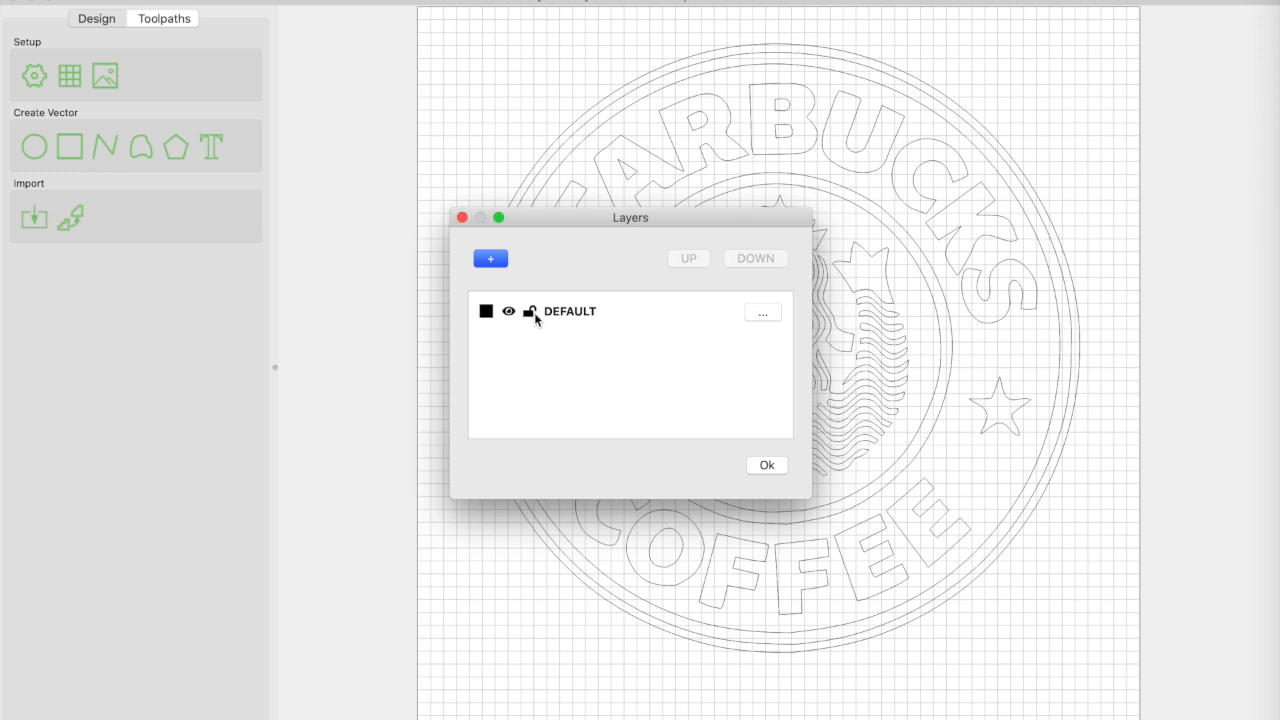
click(490, 259)
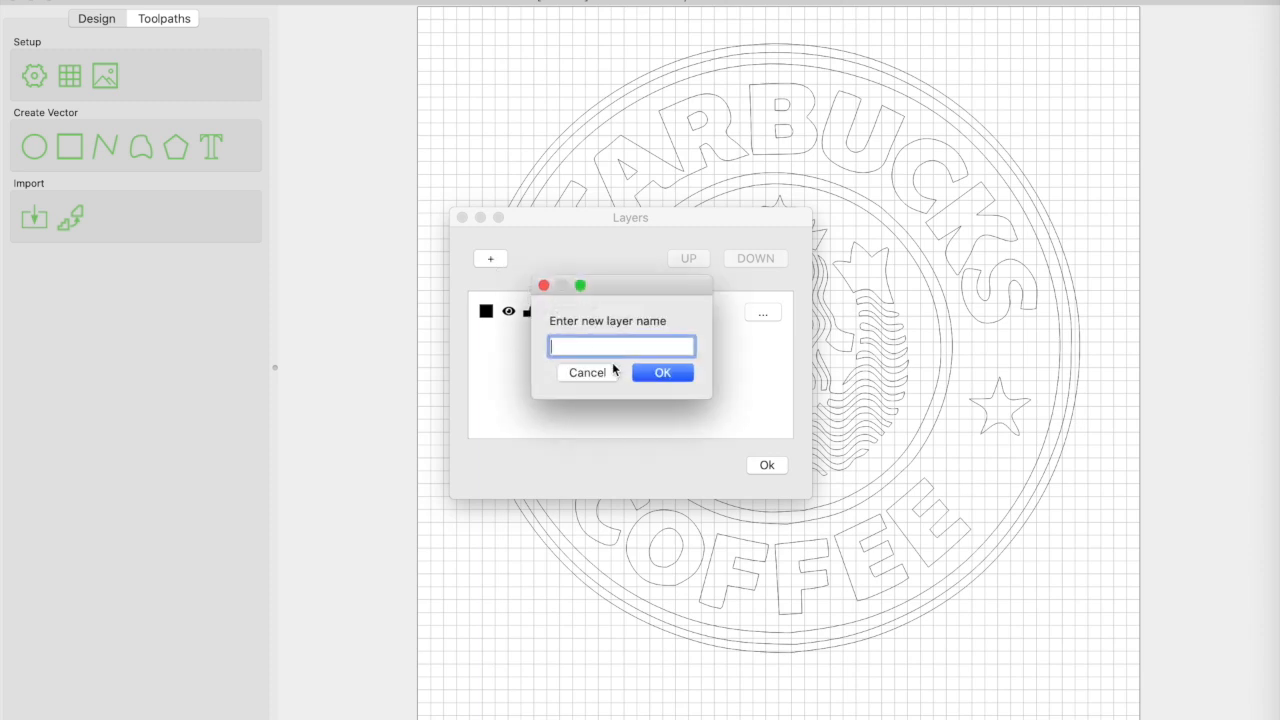
text(Mermaid)
click(660, 372)
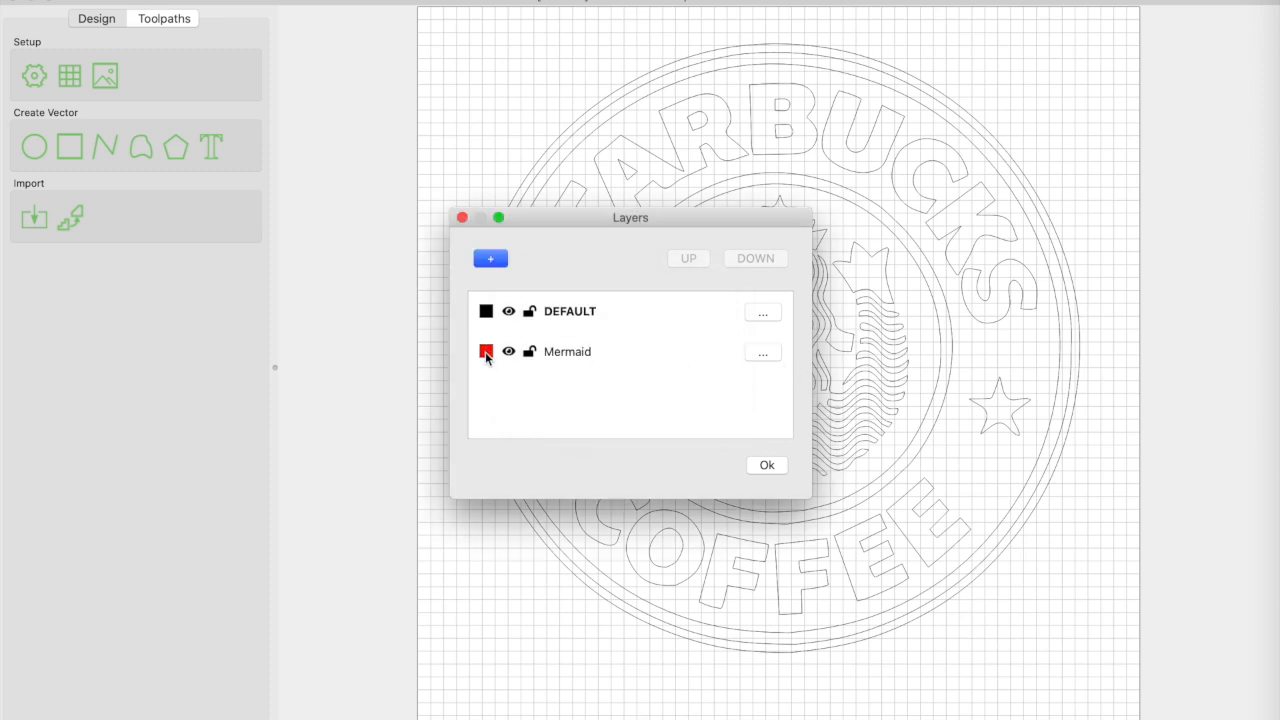
Change the Mermaid layer's color to dark green and close the layer list.
click(486, 352)
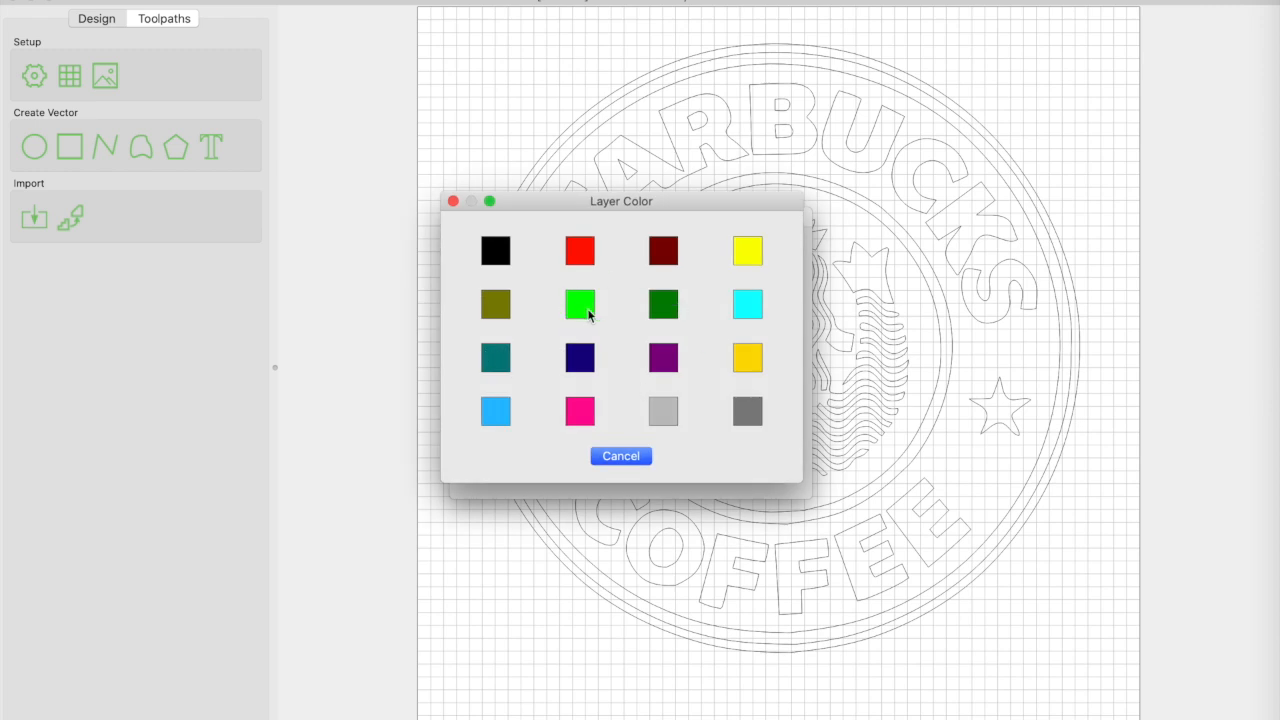
click(663, 312)
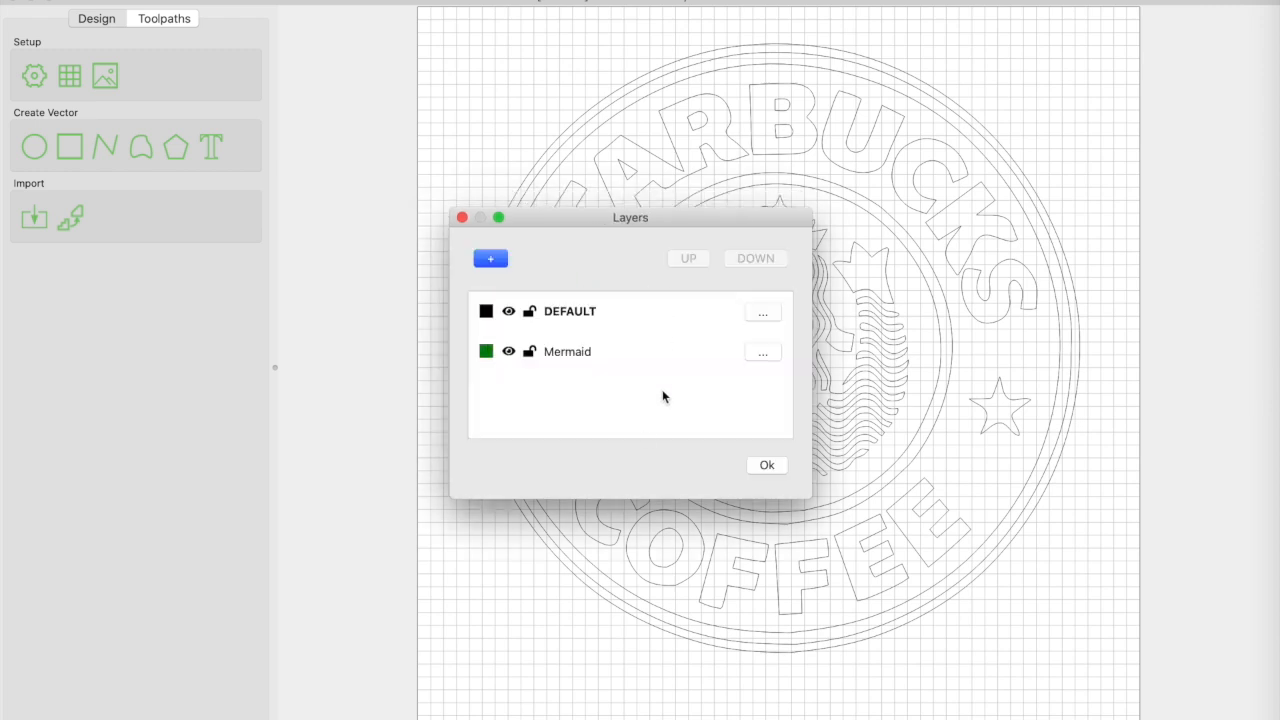
click(767, 466)
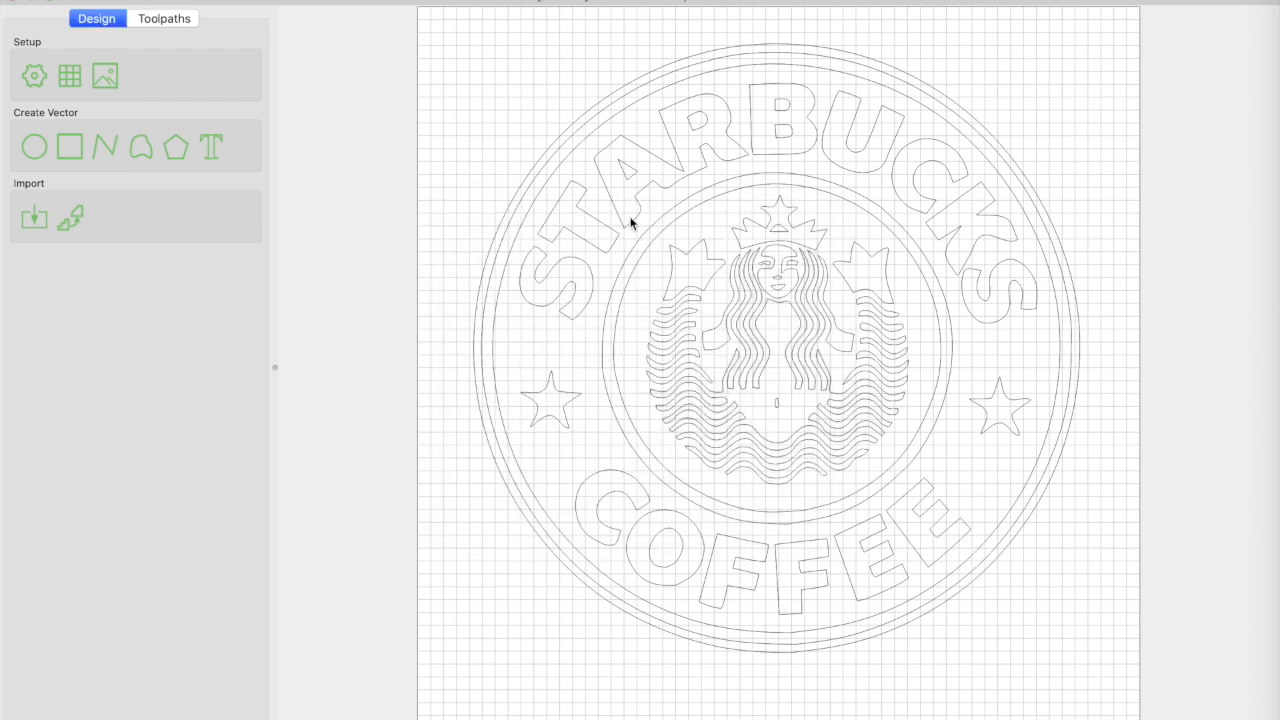
Select all the mermaid vectors inside the inner circle, move them to the Mermaid layer, and clear the selection.
drag(580, 165, 945, 504)
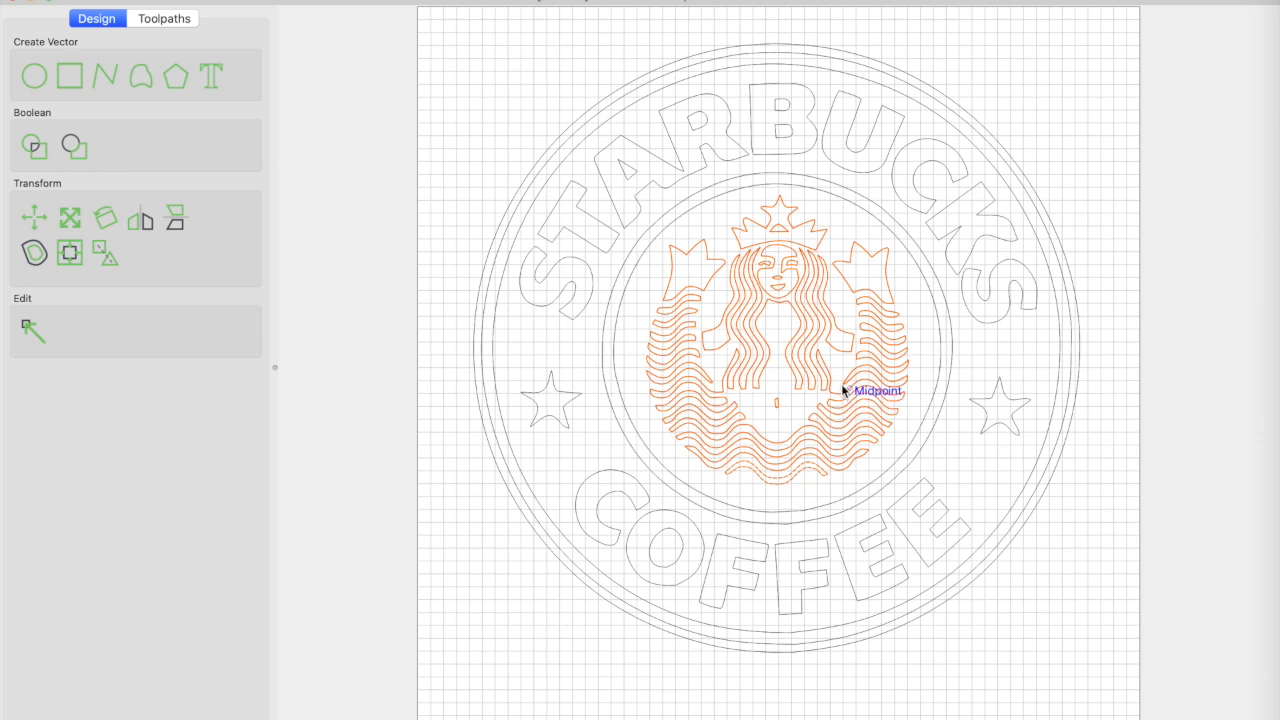
click(205, 0)
click(262, 84)
click(763, 352)
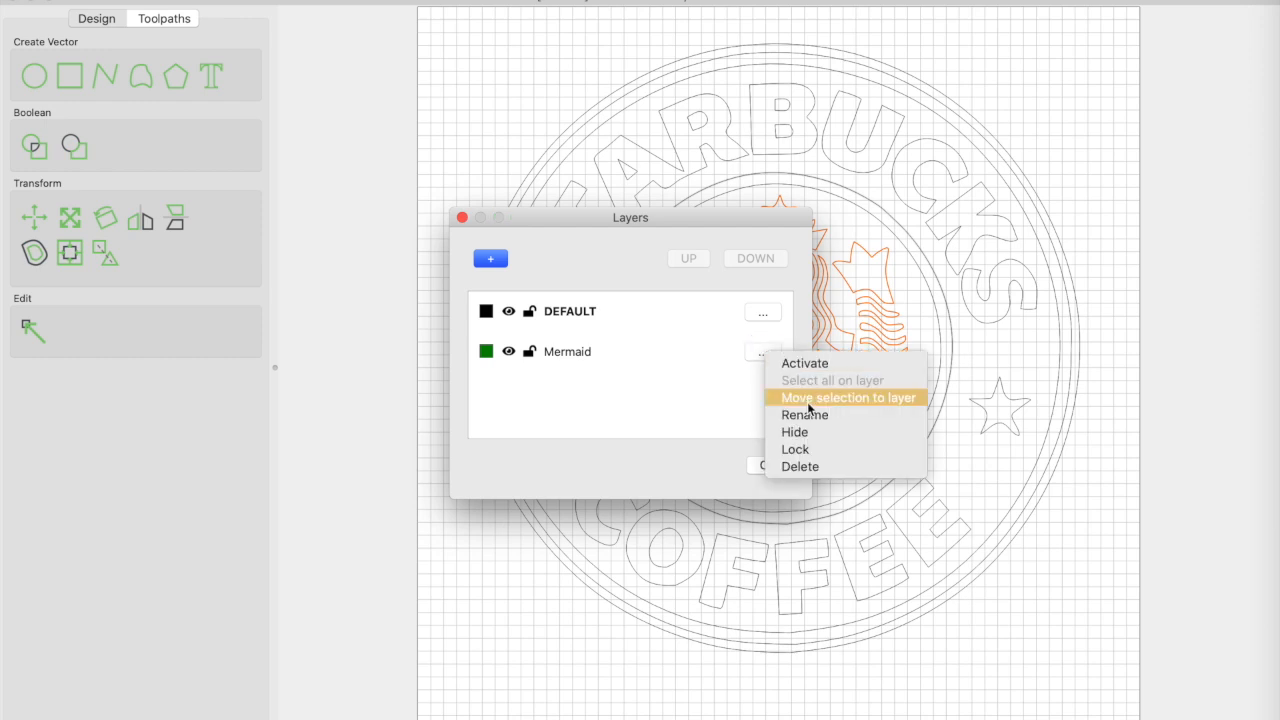
click(808, 400)
drag(752, 222, 345, 210)
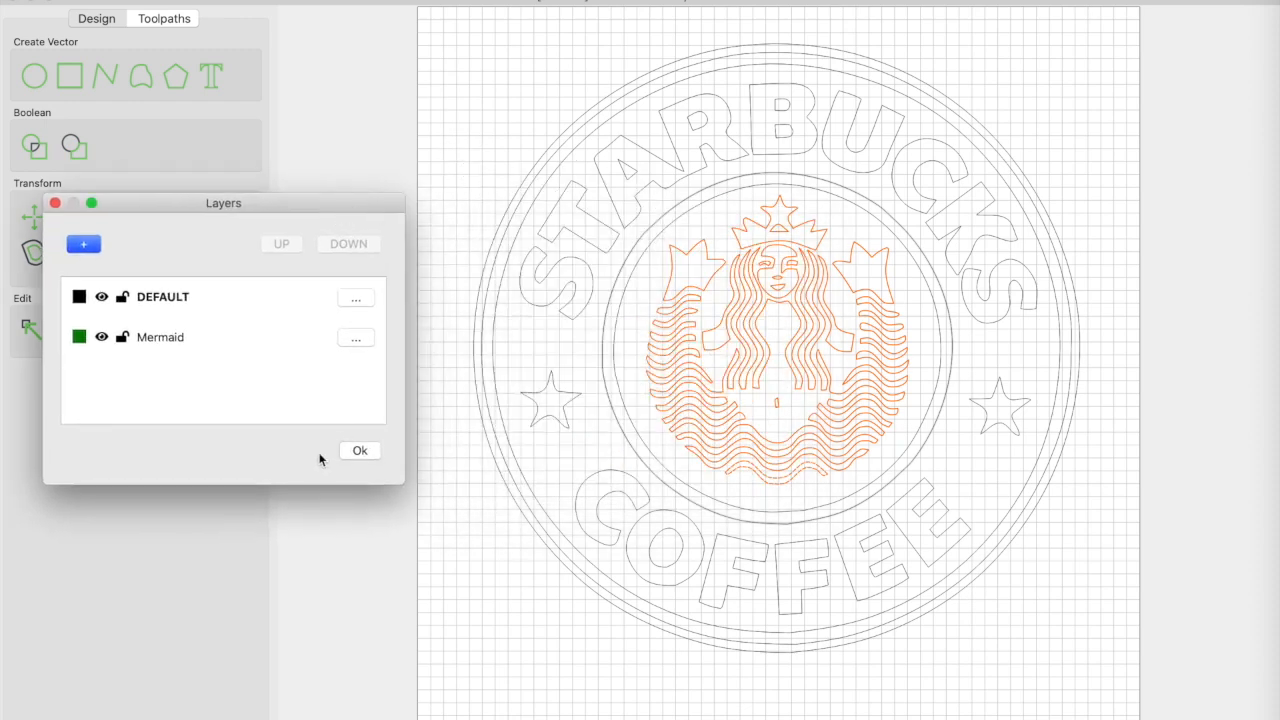
click(355, 452)
click(431, 250)
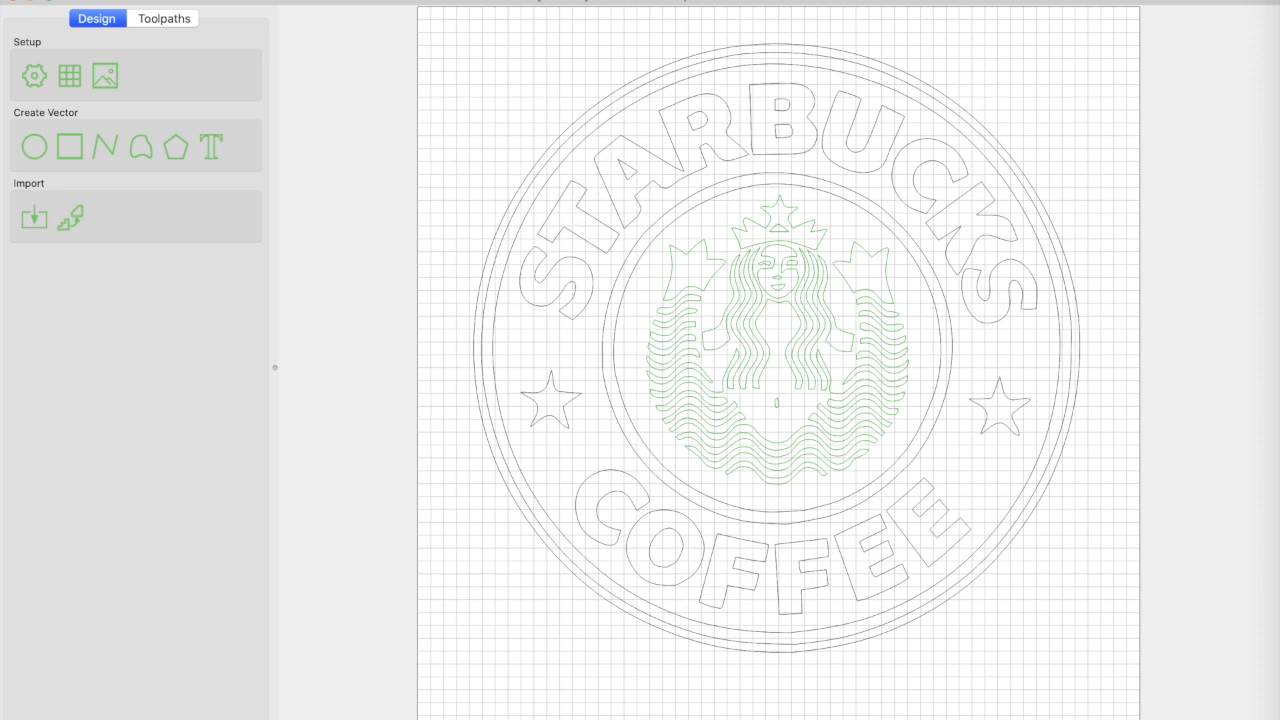
Show the layer list and hide the Mermaid layer.
click(208, 0)
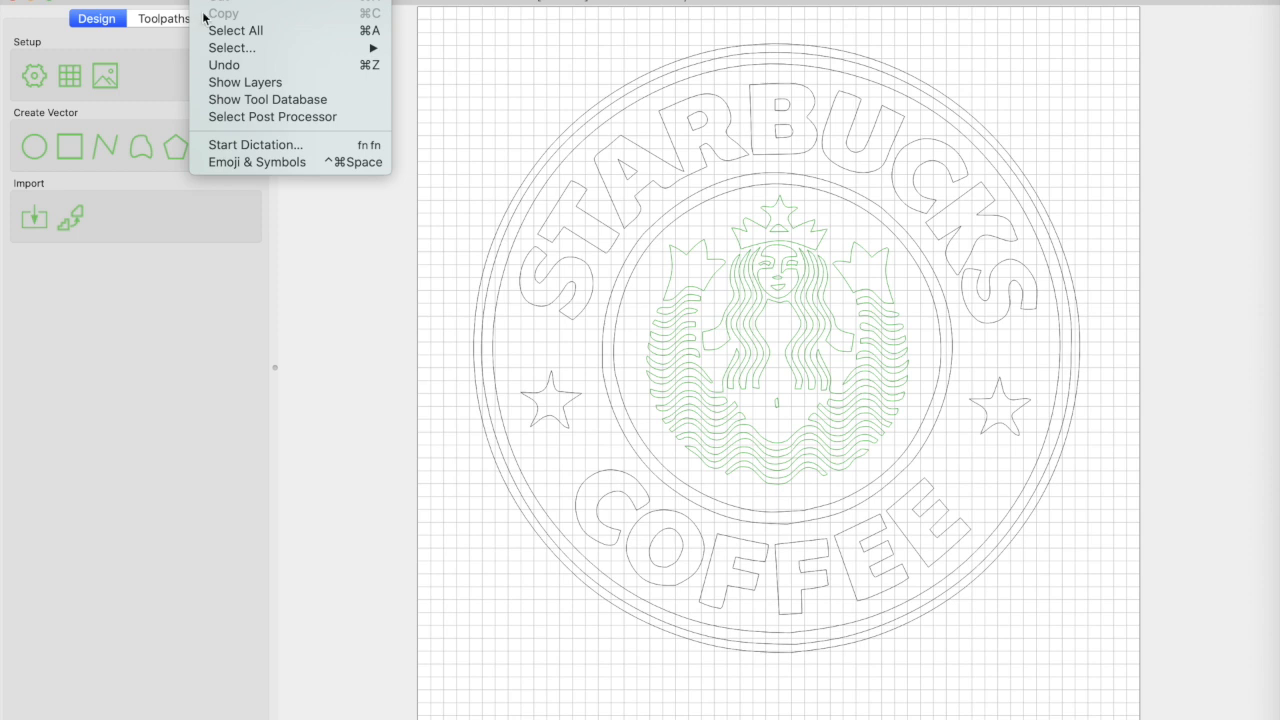
click(244, 86)
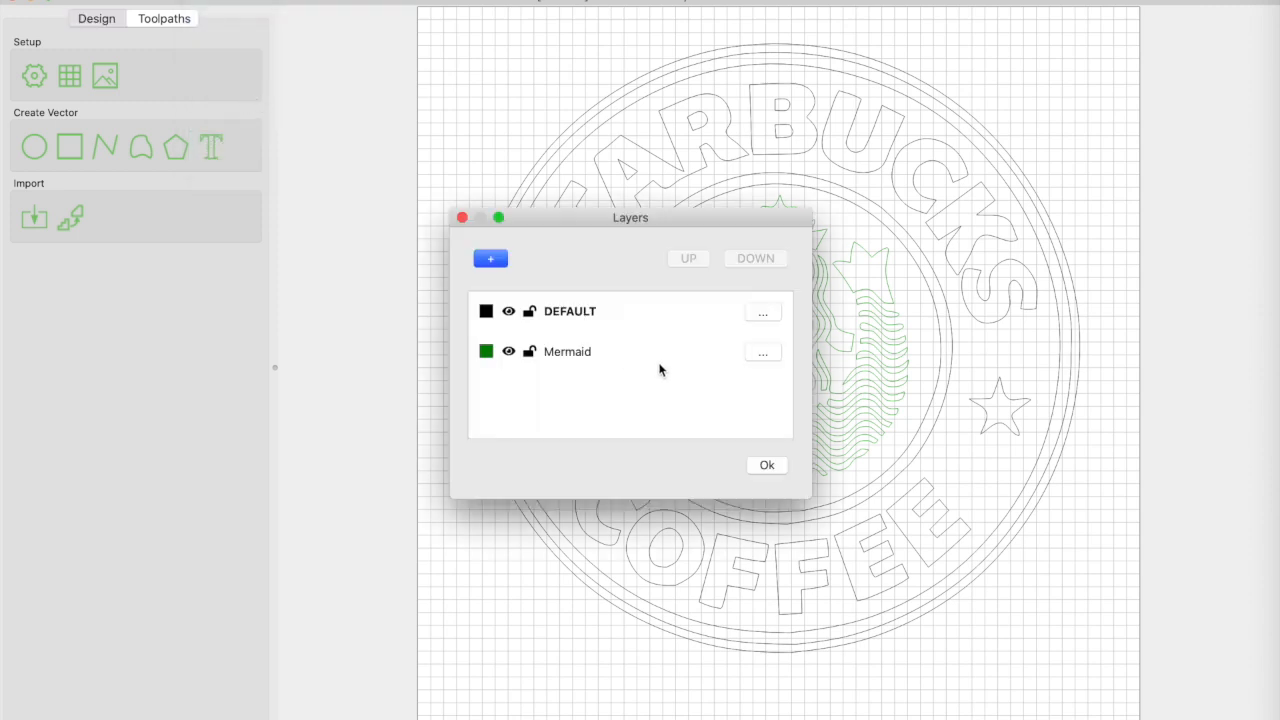
drag(775, 229, 481, 214)
click(470, 343)
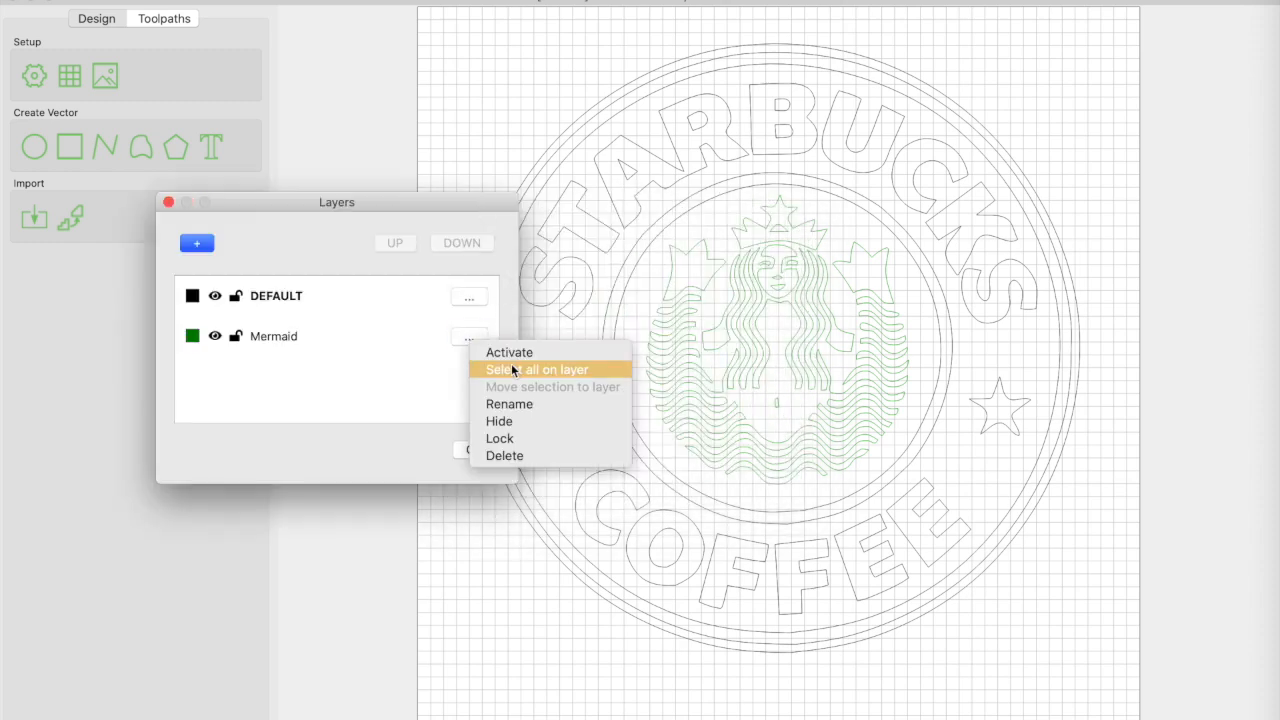
click(514, 429)
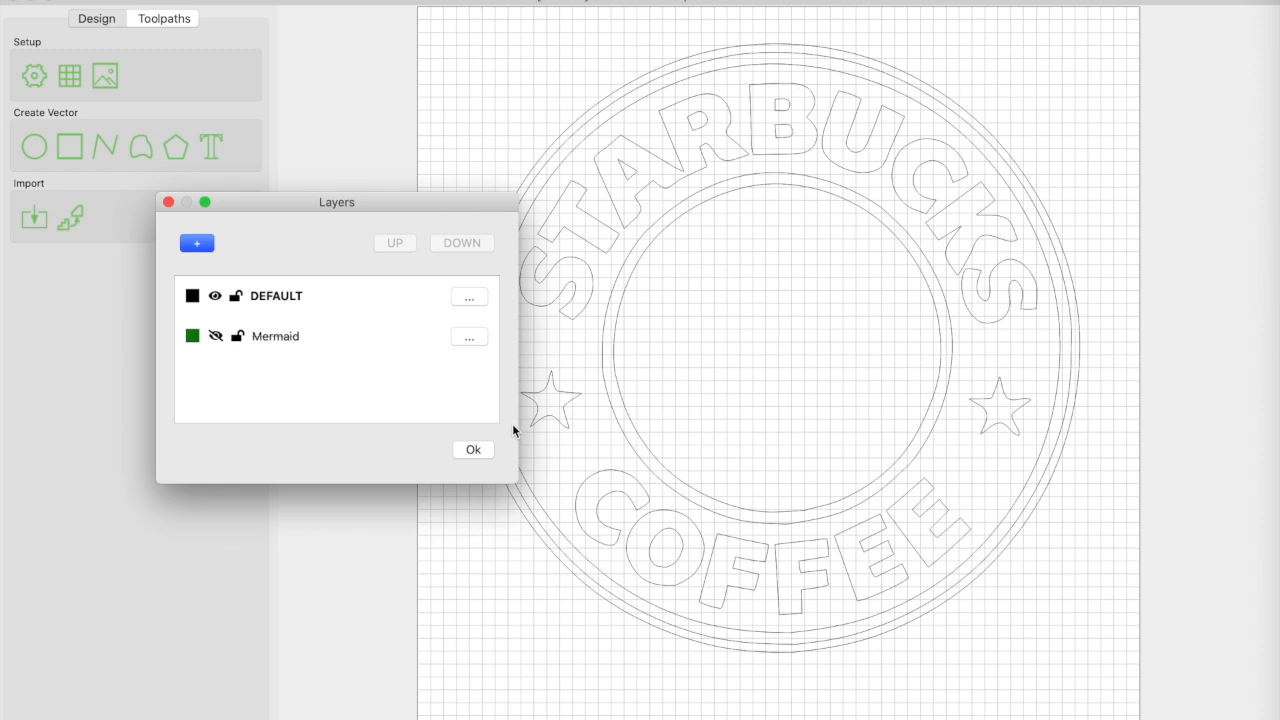
Make the hidden Mermaid layer visible again and reposition the layer list.
click(479, 342)
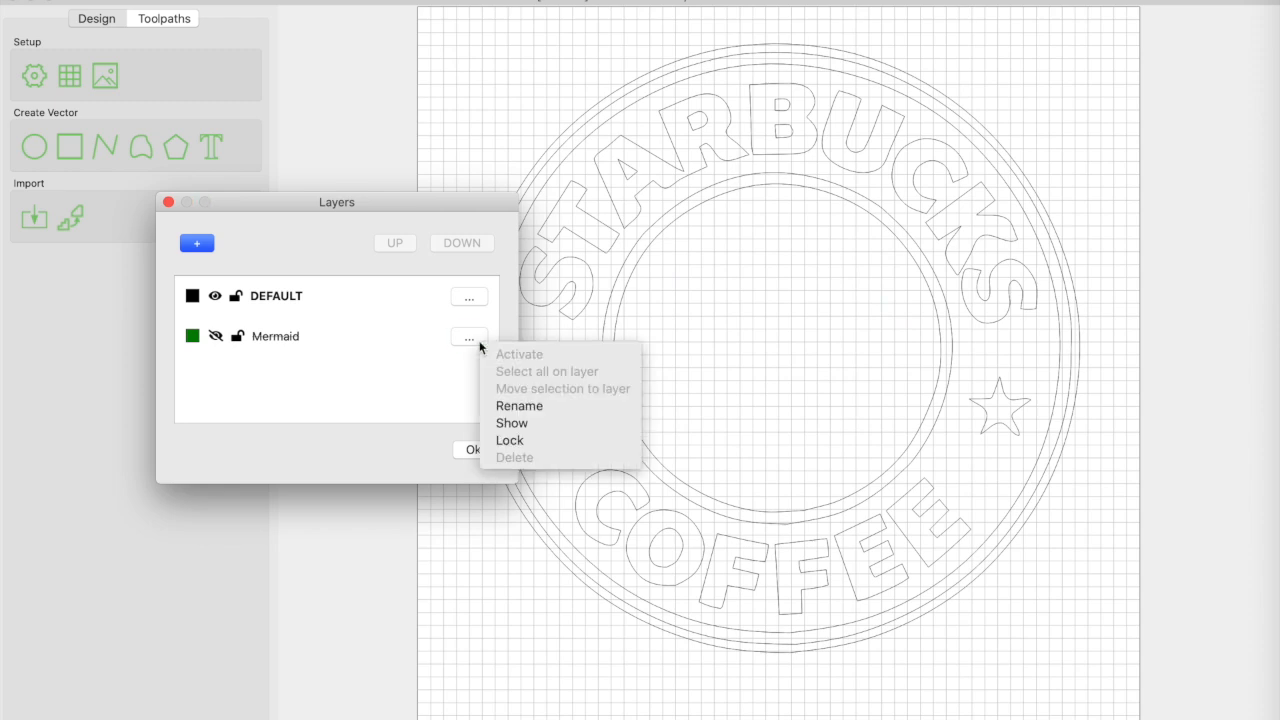
click(513, 423)
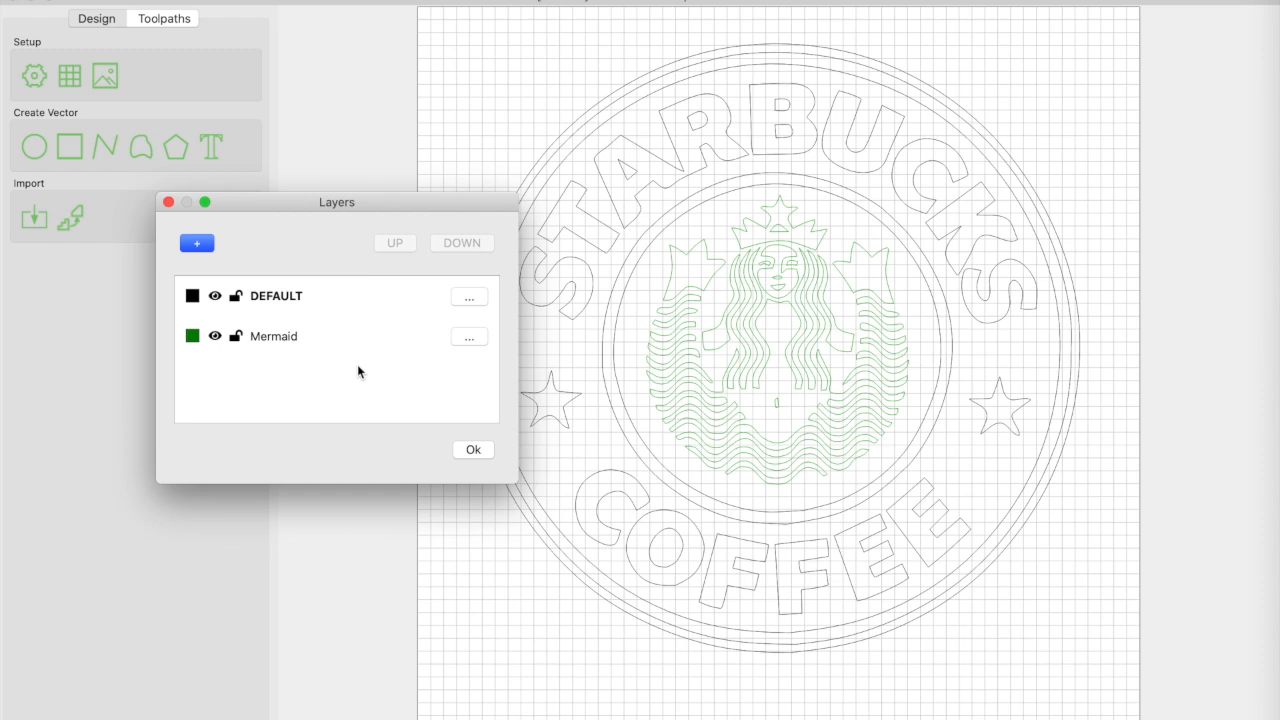
drag(383, 202, 415, 197)
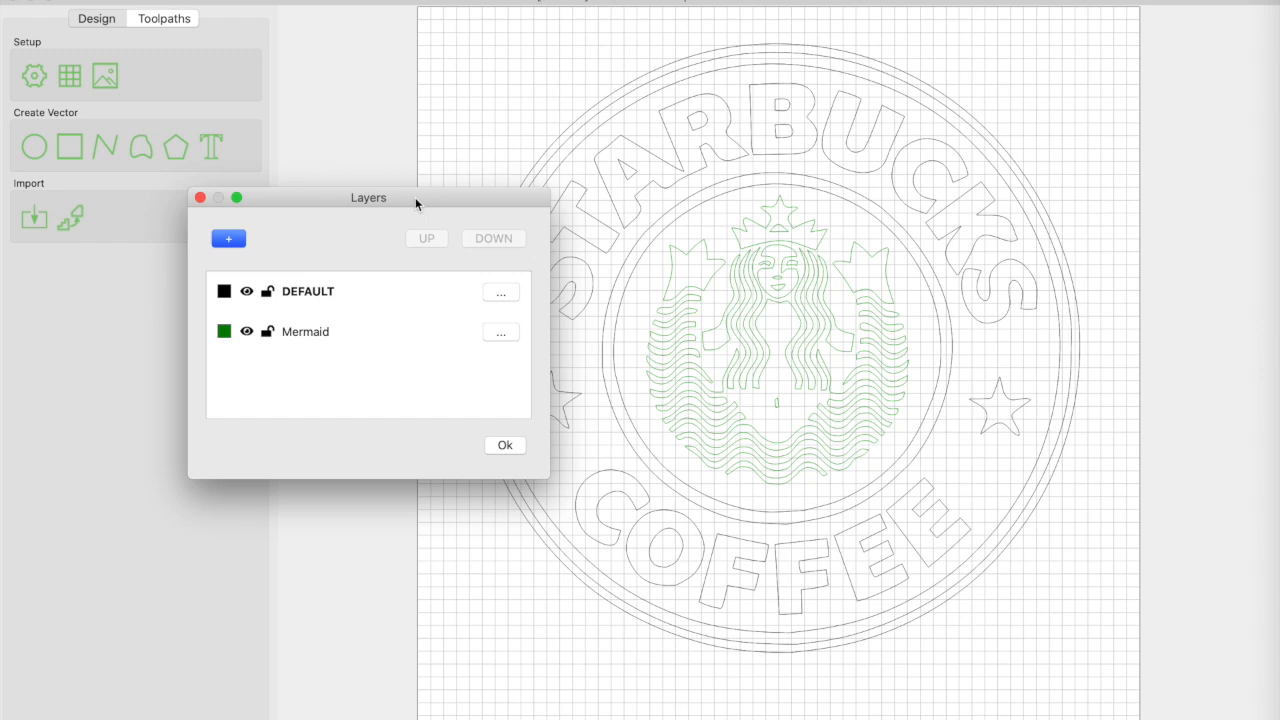